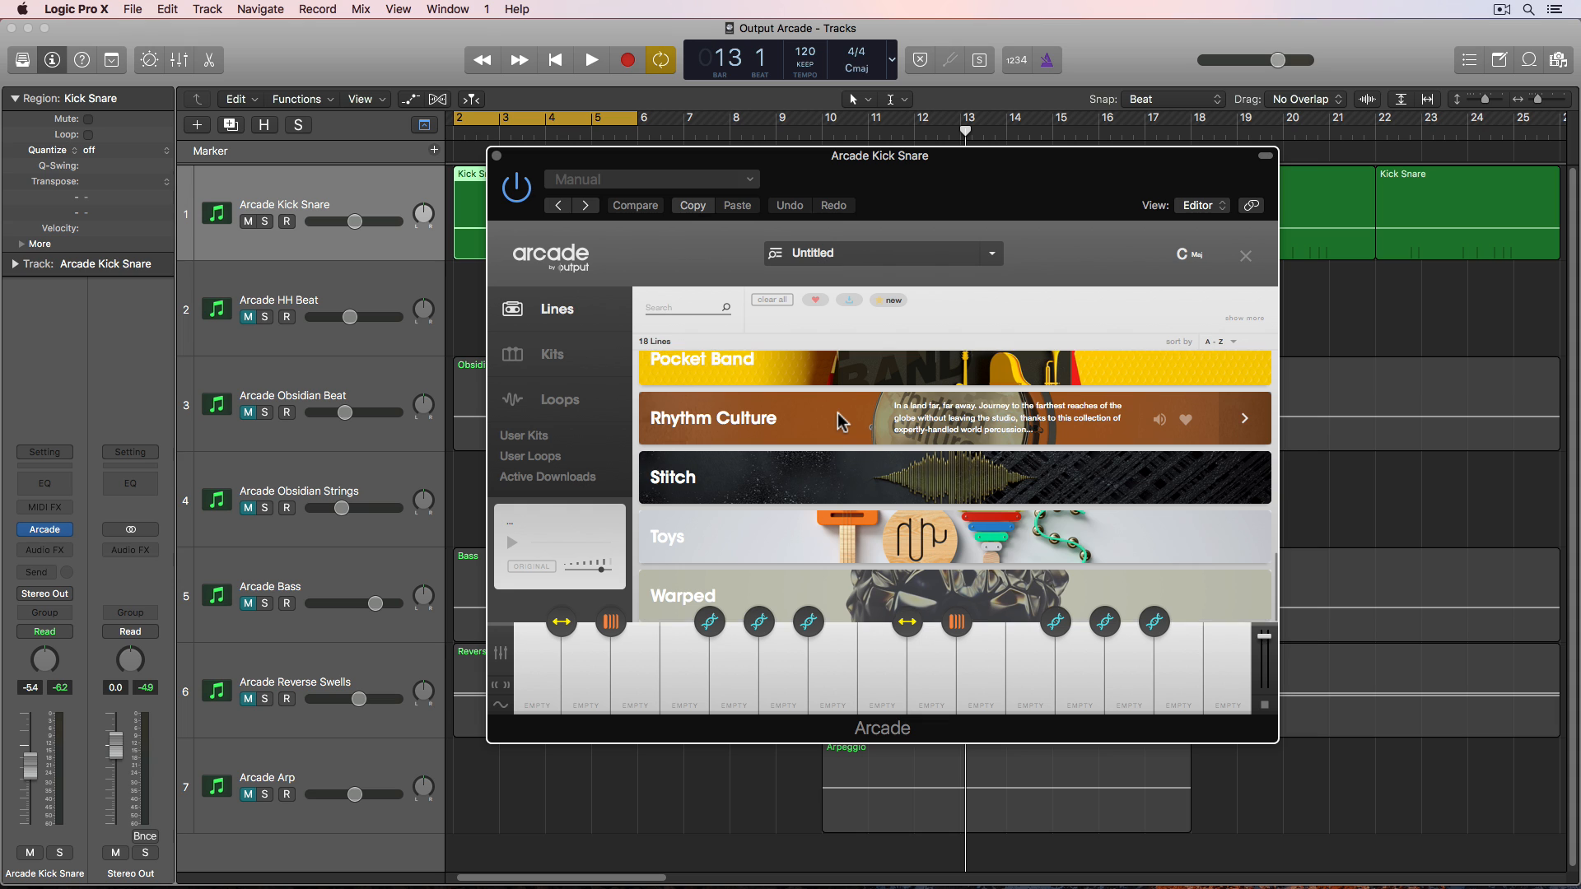
- Check Arcade's session key setting, then close the plugin window
{"action": "scroll", "coordinate": [839, 422], "scroll_direction": "up", "scroll_amount": 10}
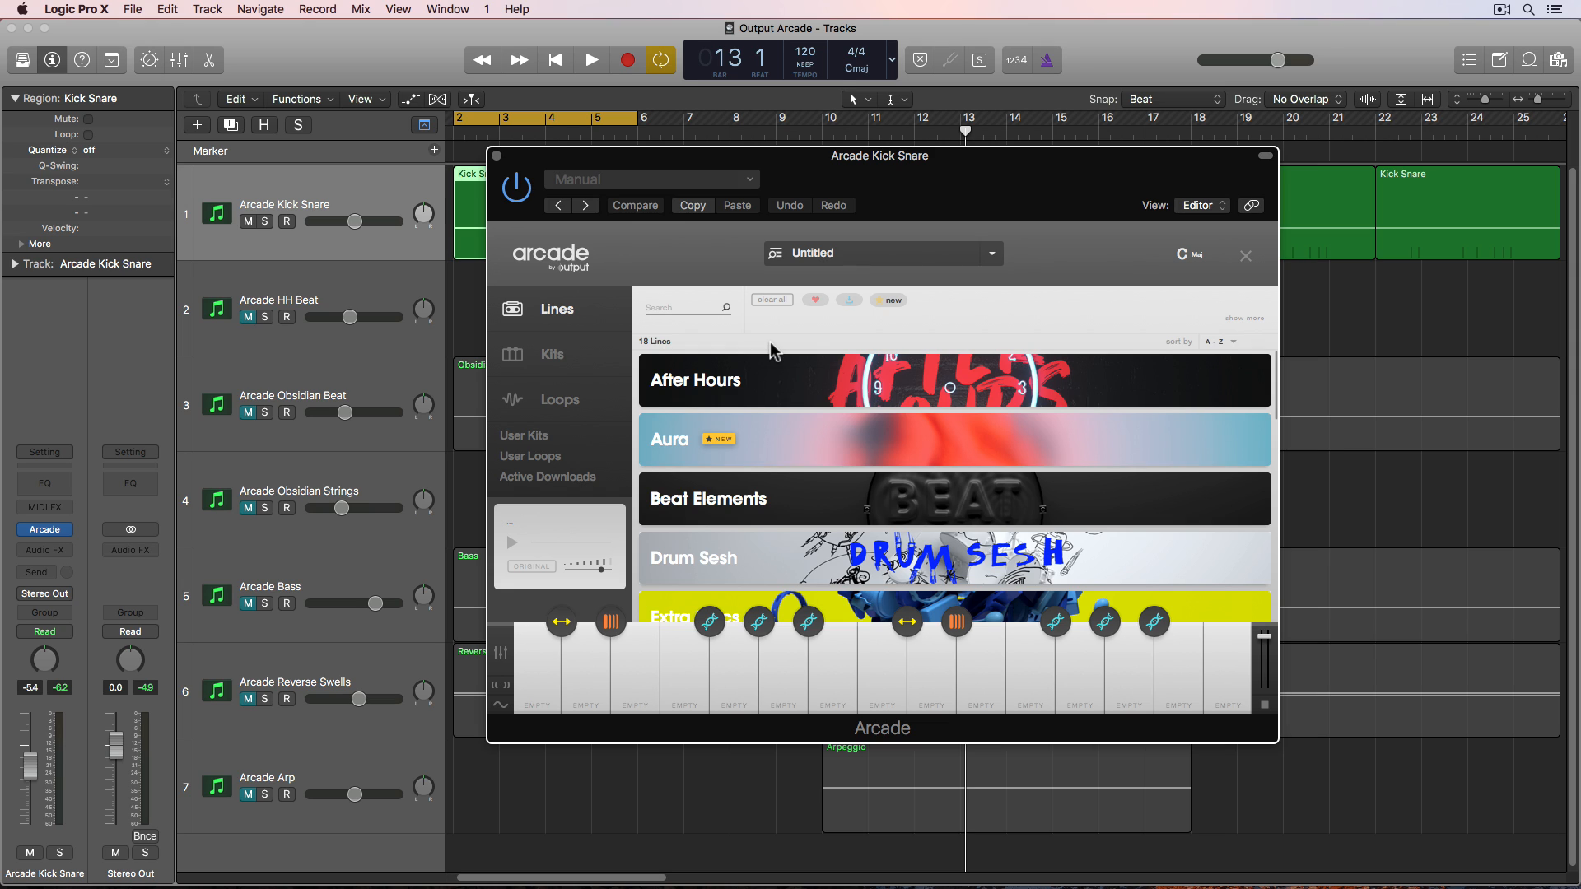
{"action": "left_click", "coordinate": [806, 54]}
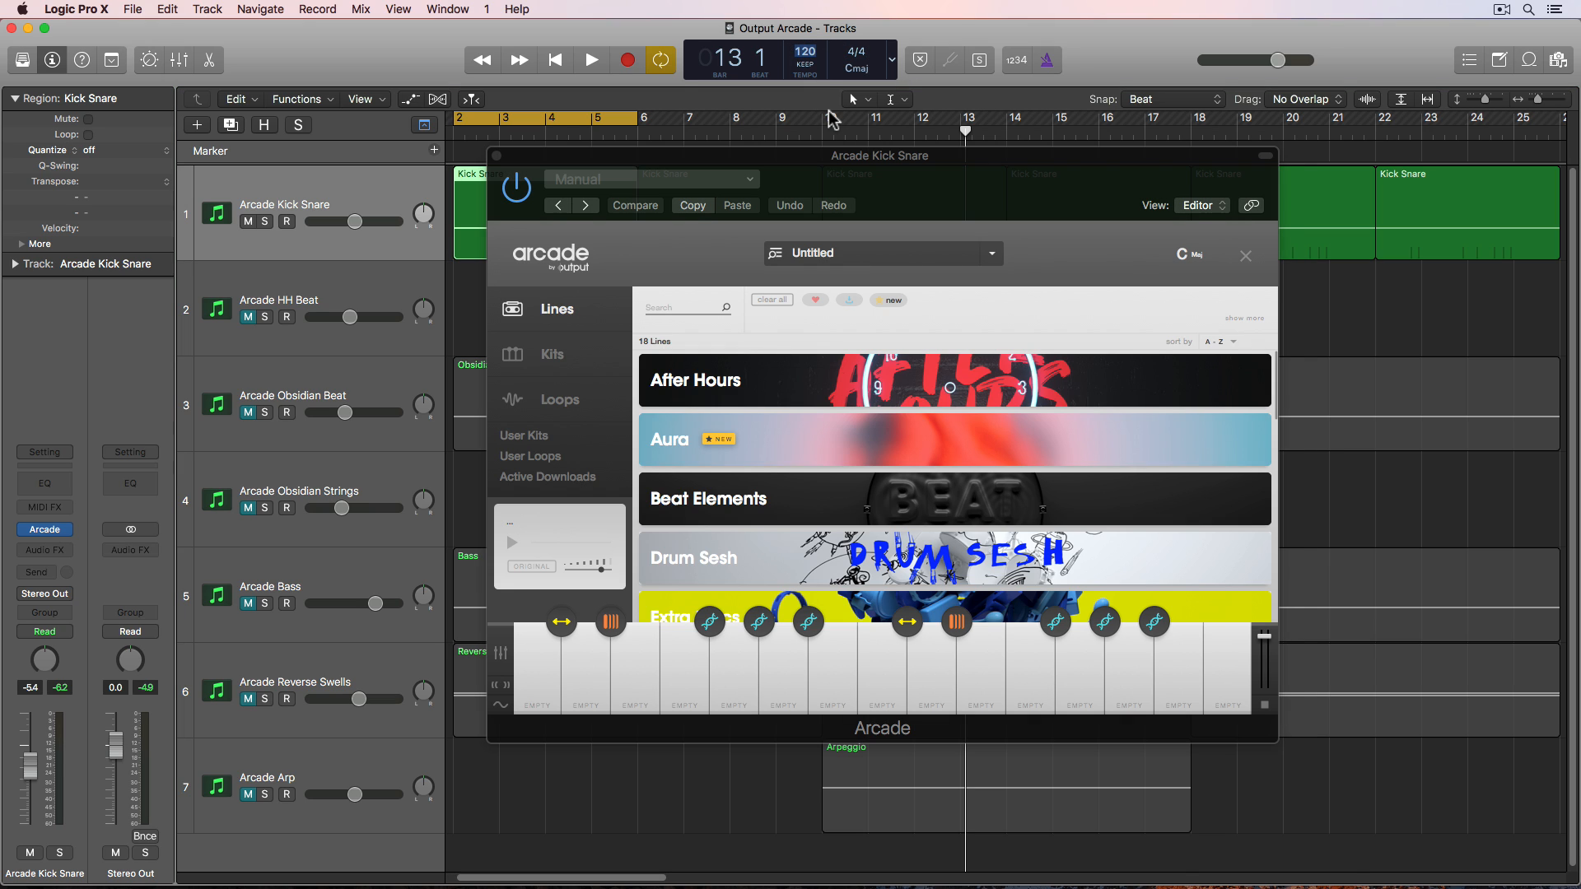
{"action": "left_click", "coordinate": [881, 164]}
{"action": "left_click", "coordinate": [1192, 257]}
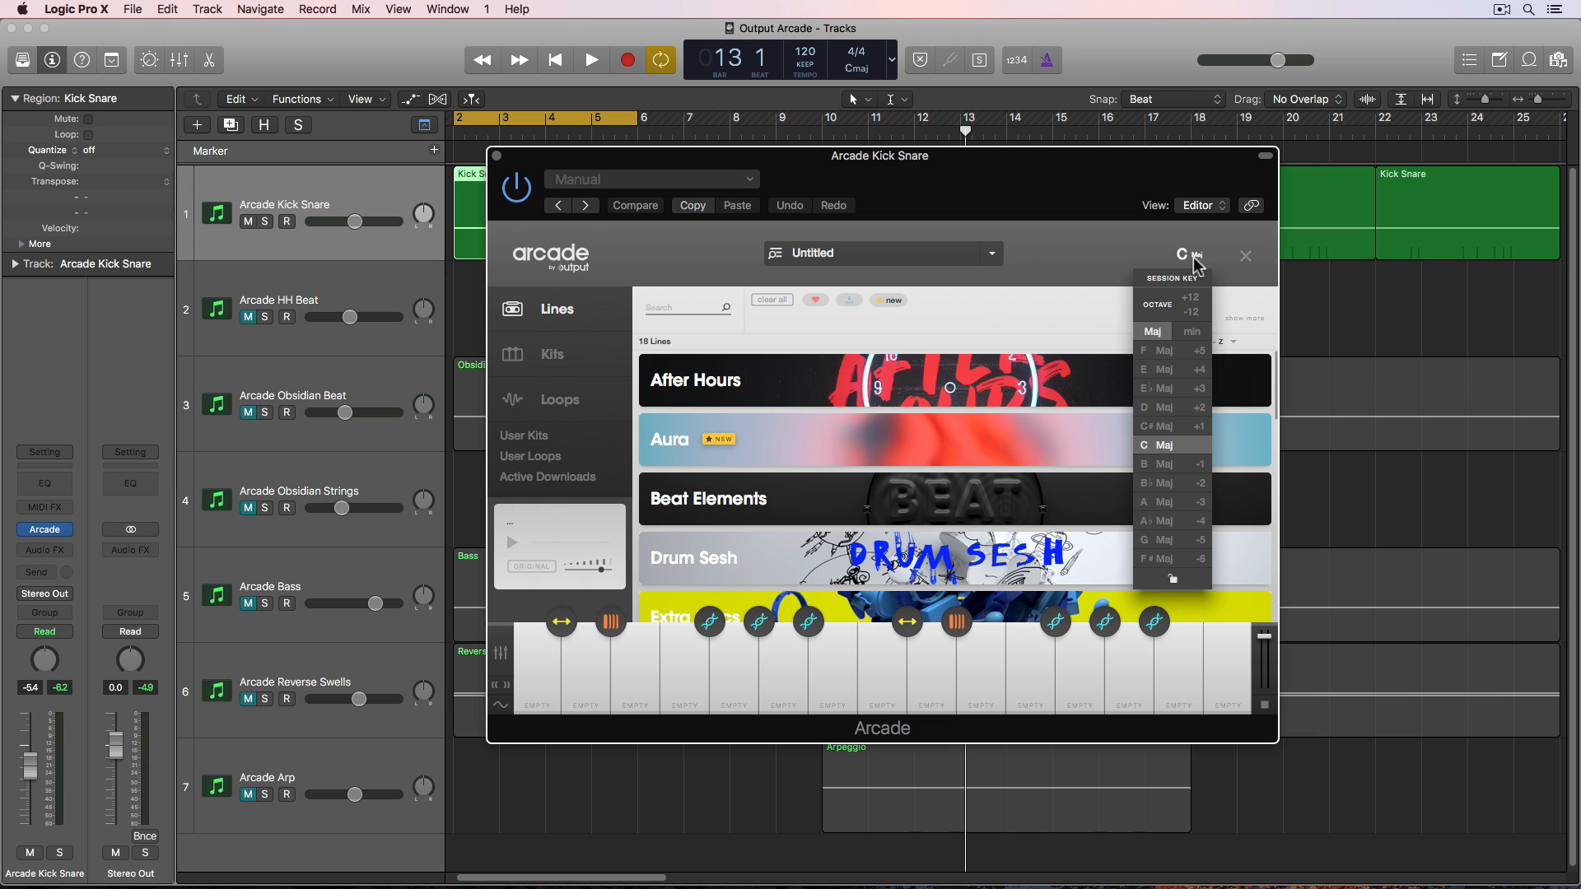
{"action": "left_click", "coordinate": [536, 777]}
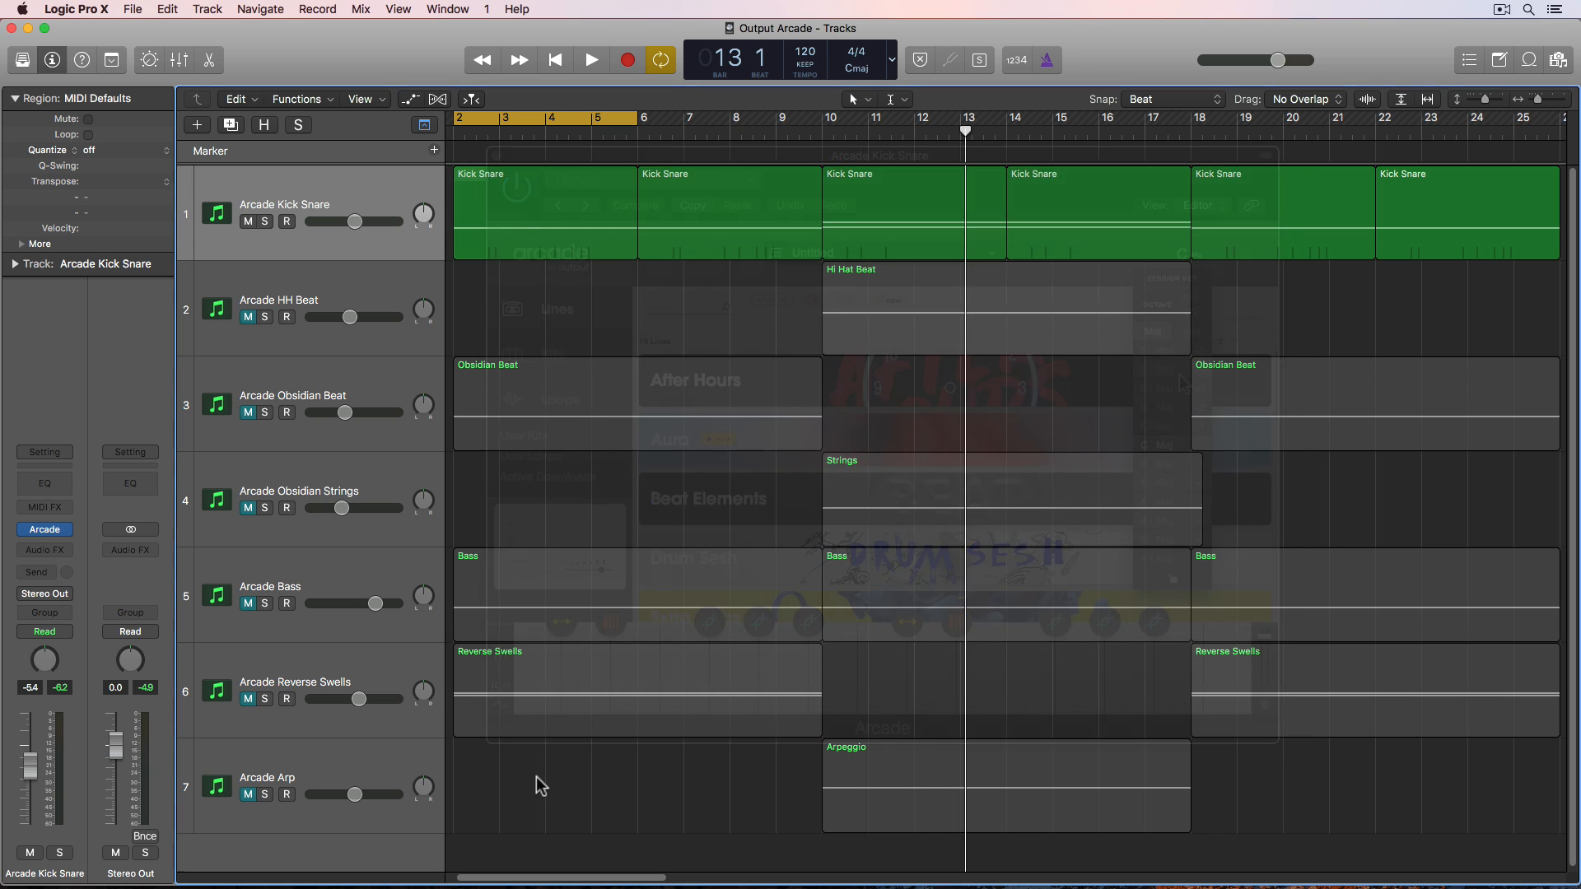
- Select the first Kick Snare region and reopen the Arcade plugin on the Arcade Kick Snare track
{"action": "left_click_drag", "start_coordinate": [542, 805], "coordinate": [1422, 196]}
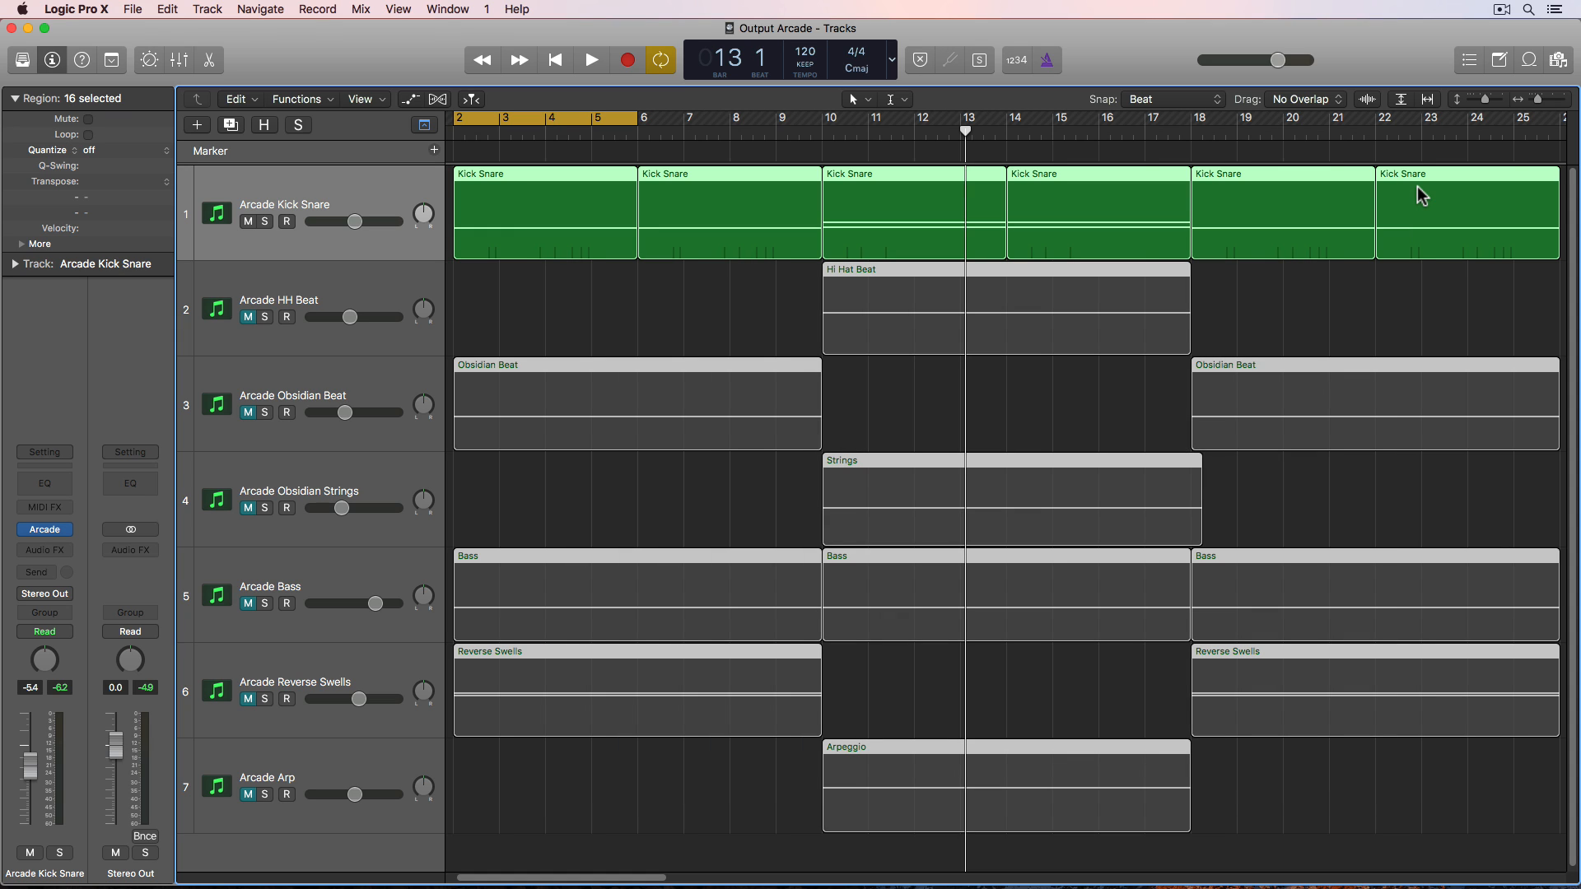
{"action": "left_click", "coordinate": [1364, 303]}
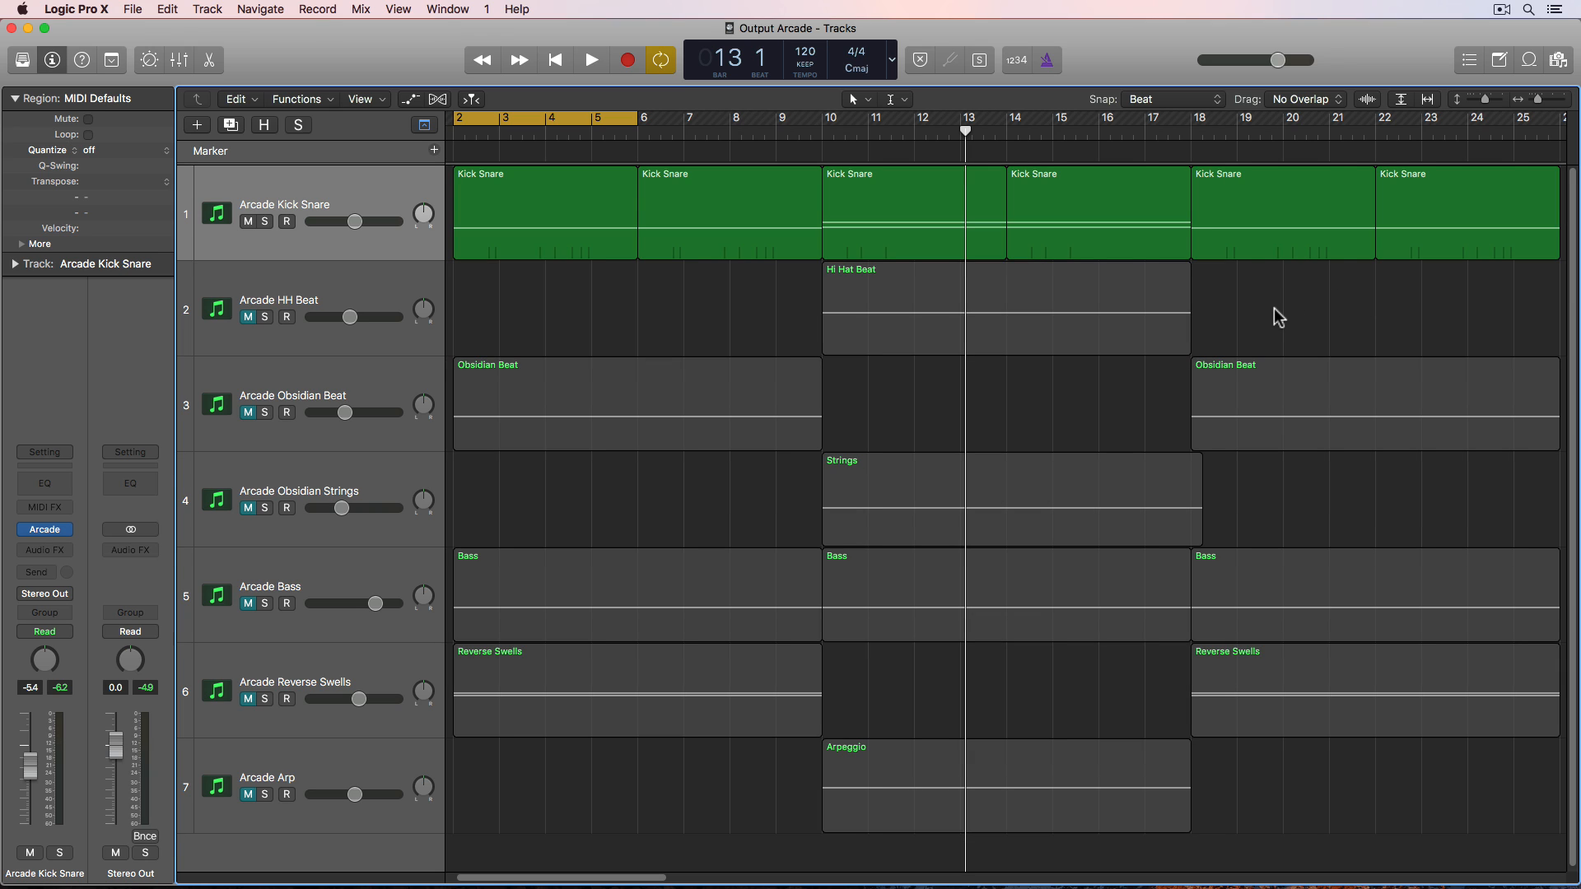
{"action": "left_click", "coordinate": [362, 178]}
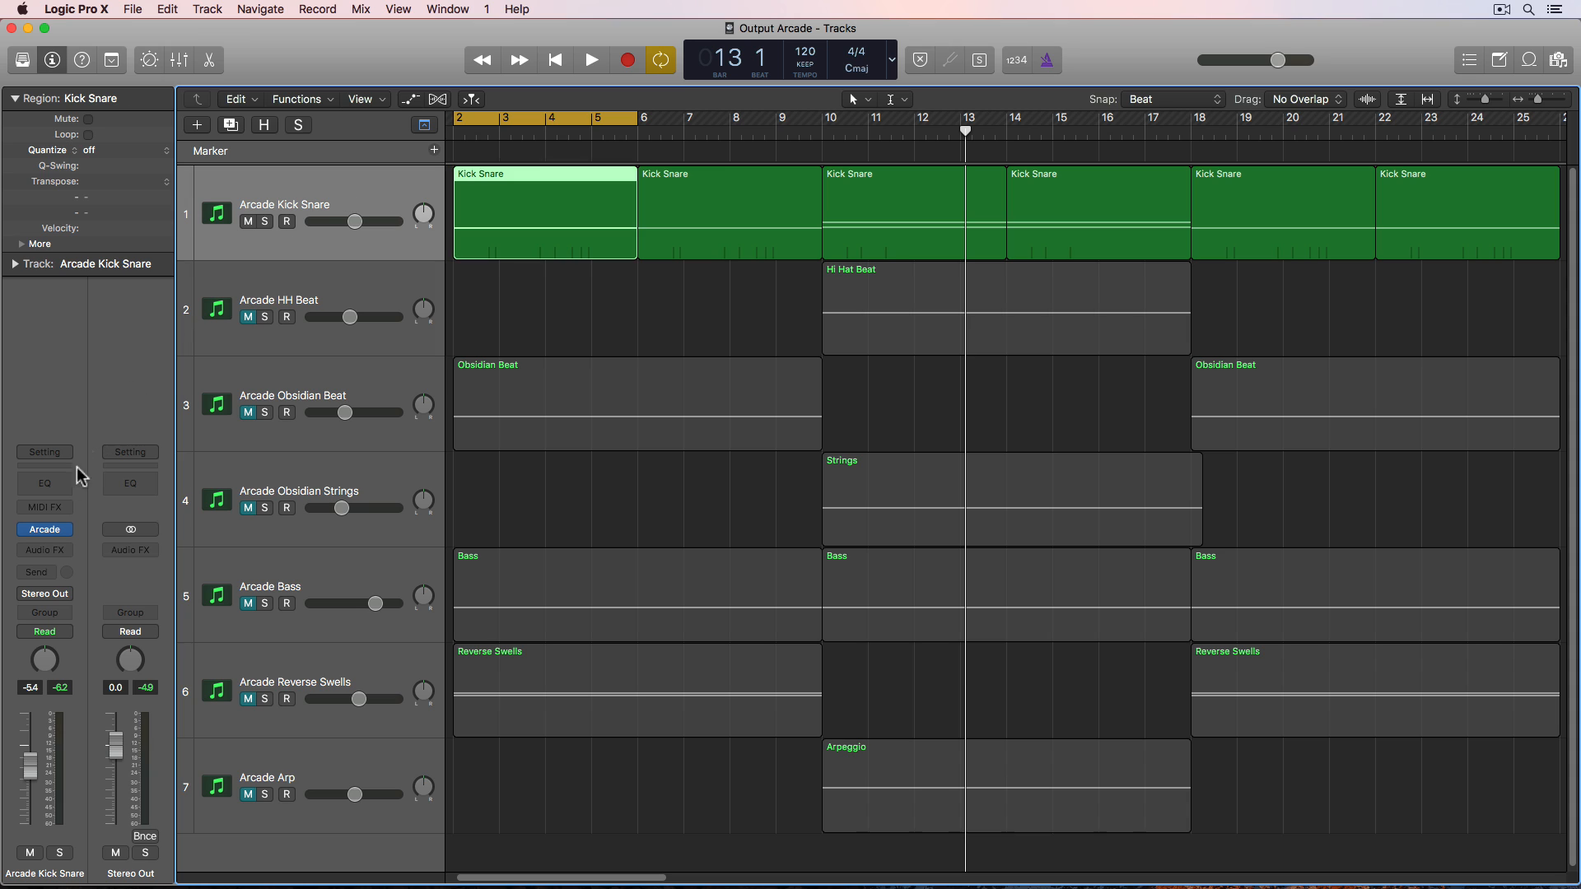
{"action": "left_click", "coordinate": [53, 531]}
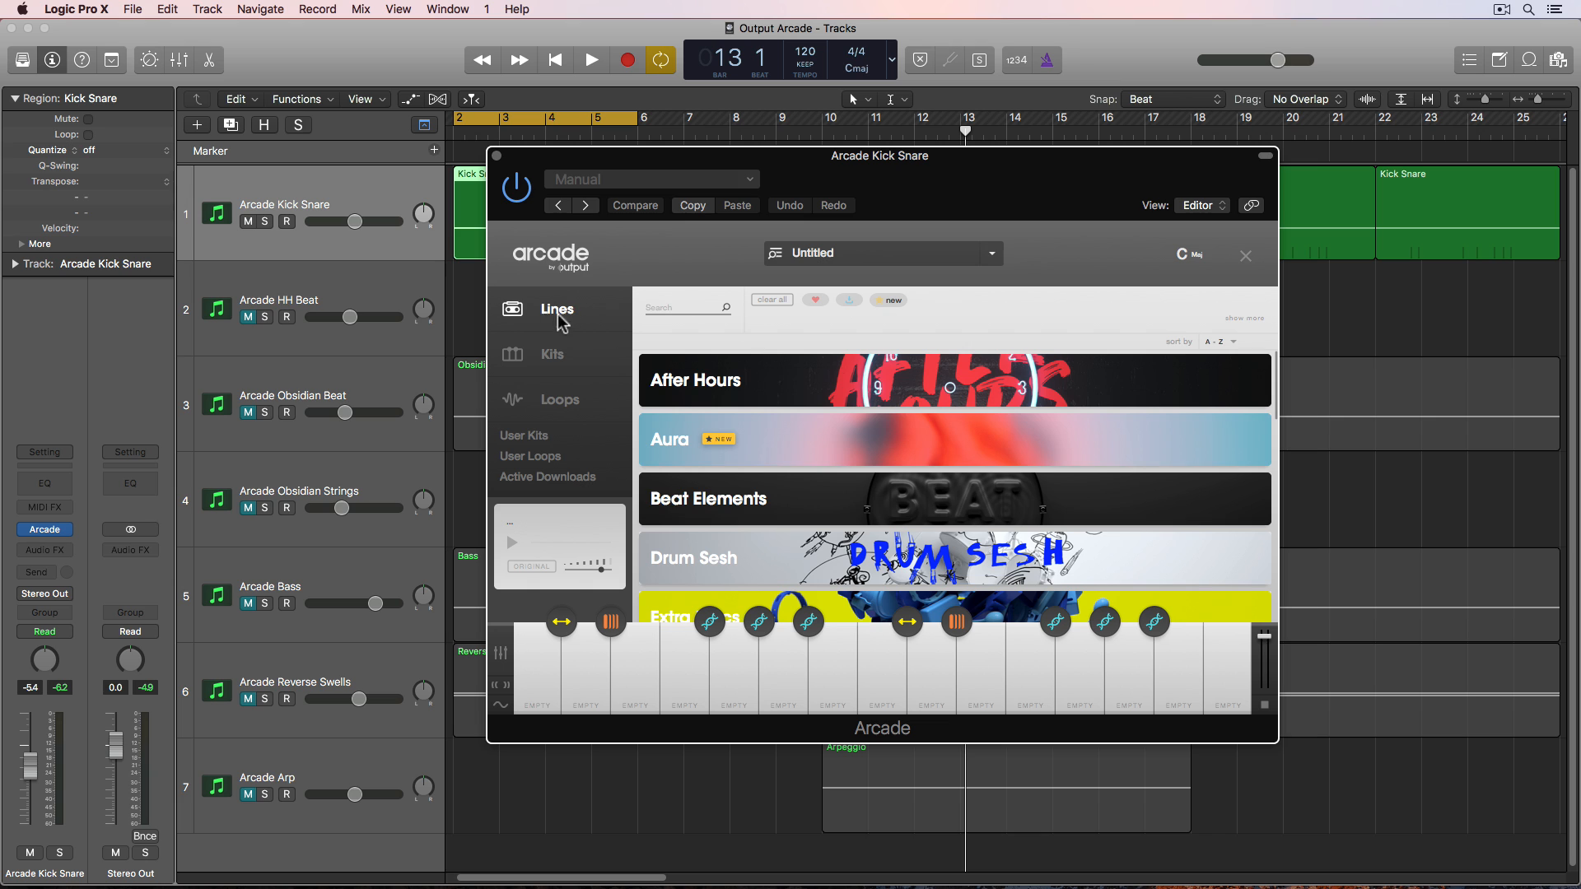
- Scroll through the Arcade Lines and Kits browsers to survey the available content
{"action": "scroll", "coordinate": [781, 418], "scroll_direction": "down", "scroll_amount": 10}
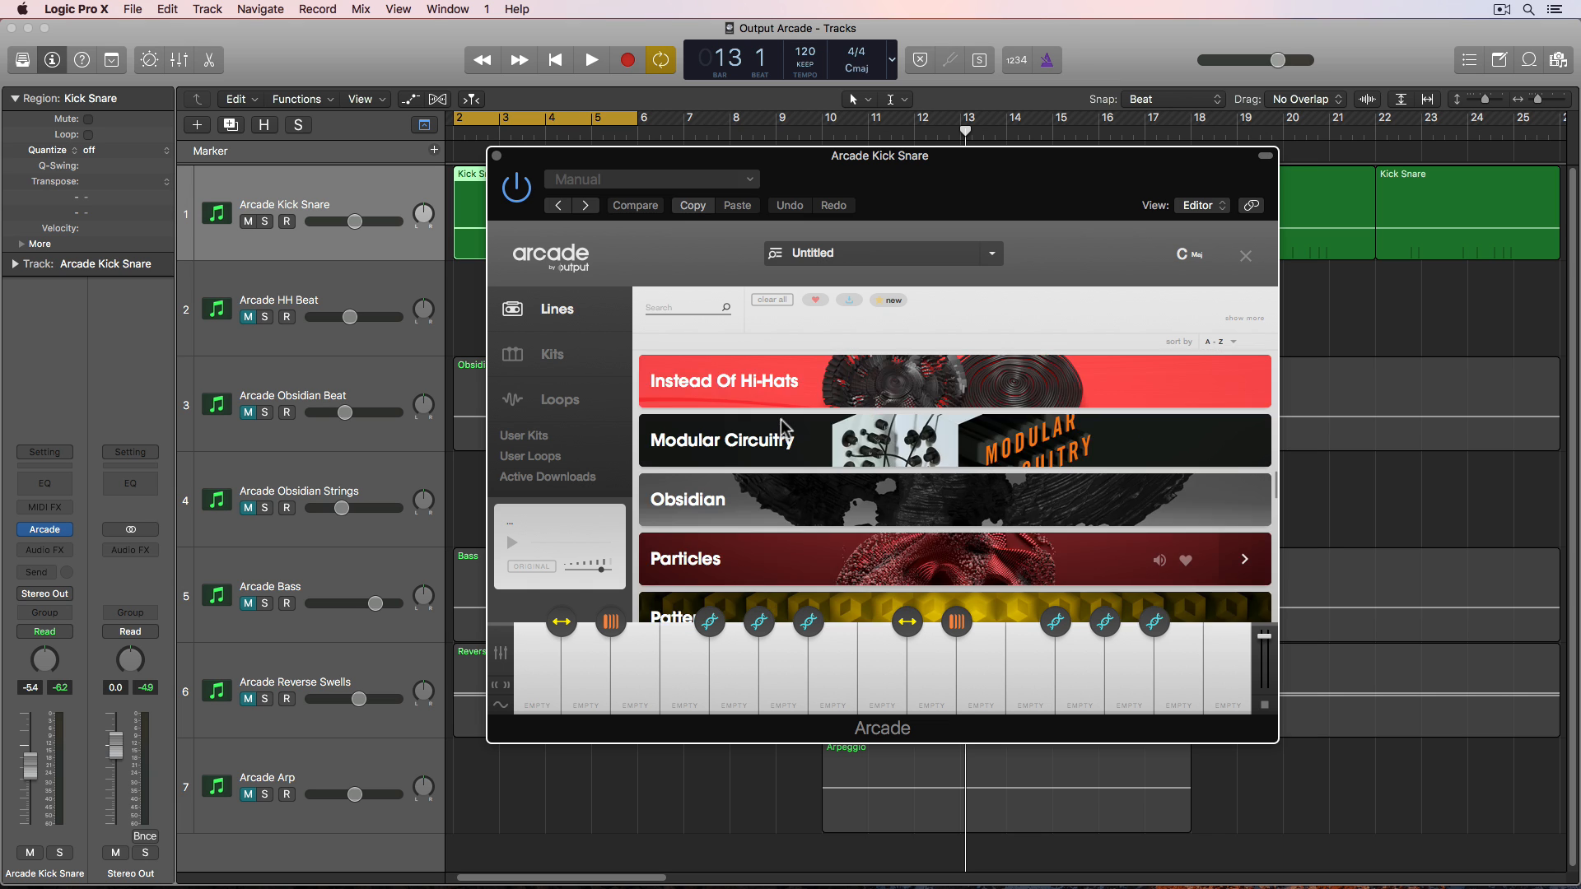
{"action": "scroll", "coordinate": [780, 418], "scroll_direction": "up", "scroll_amount": 10}
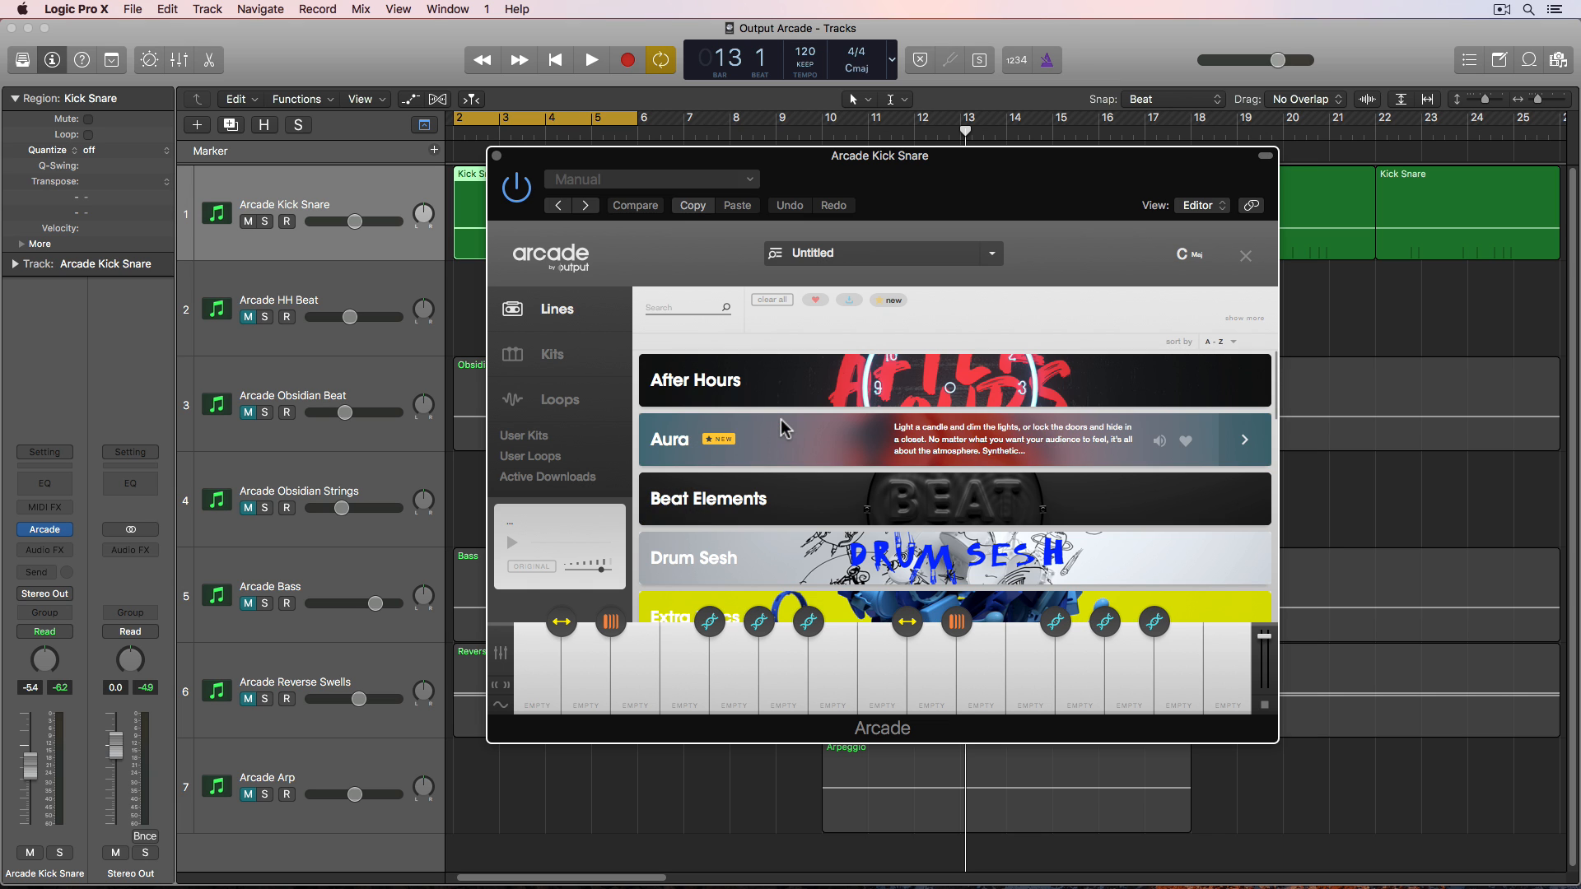
{"action": "left_click", "coordinate": [576, 354]}
{"action": "scroll", "coordinate": [766, 399], "scroll_direction": "down", "scroll_amount": 5}
{"action": "scroll", "coordinate": [766, 401], "scroll_direction": "up", "scroll_amount": 5}
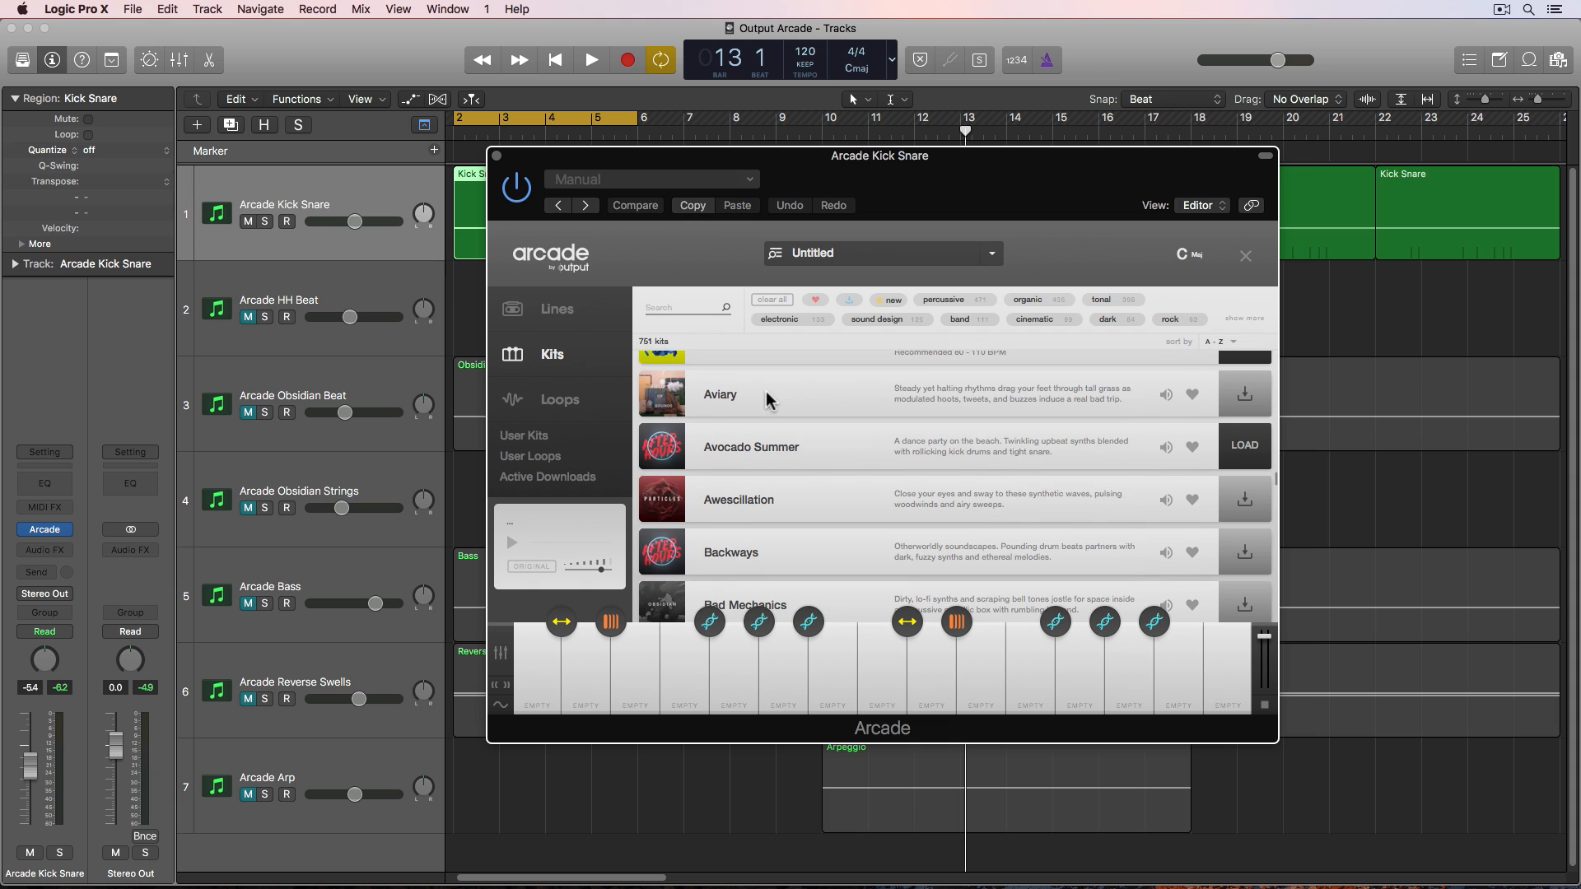
{"action": "scroll", "coordinate": [766, 400], "scroll_direction": "down", "scroll_amount": 3}
{"action": "scroll", "coordinate": [765, 400], "scroll_direction": "up", "scroll_amount": 5}
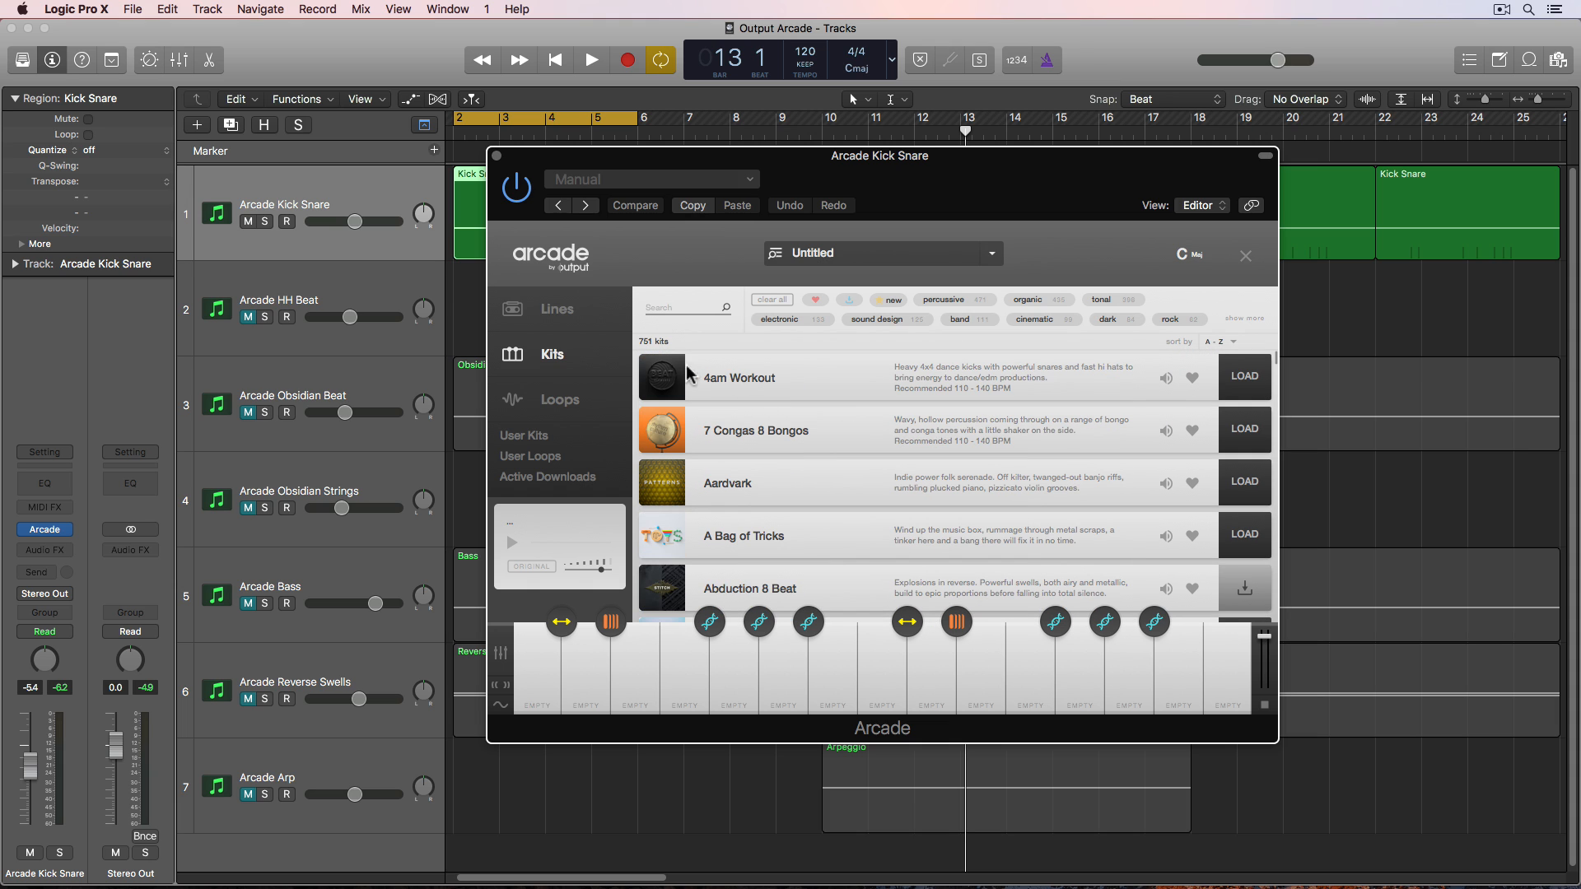
- Switch between the Kits, Loops and Lines sections to compare what each library offers
{"action": "left_click", "coordinate": [593, 316]}
{"action": "left_click", "coordinate": [592, 363]}
{"action": "left_click", "coordinate": [560, 399]}
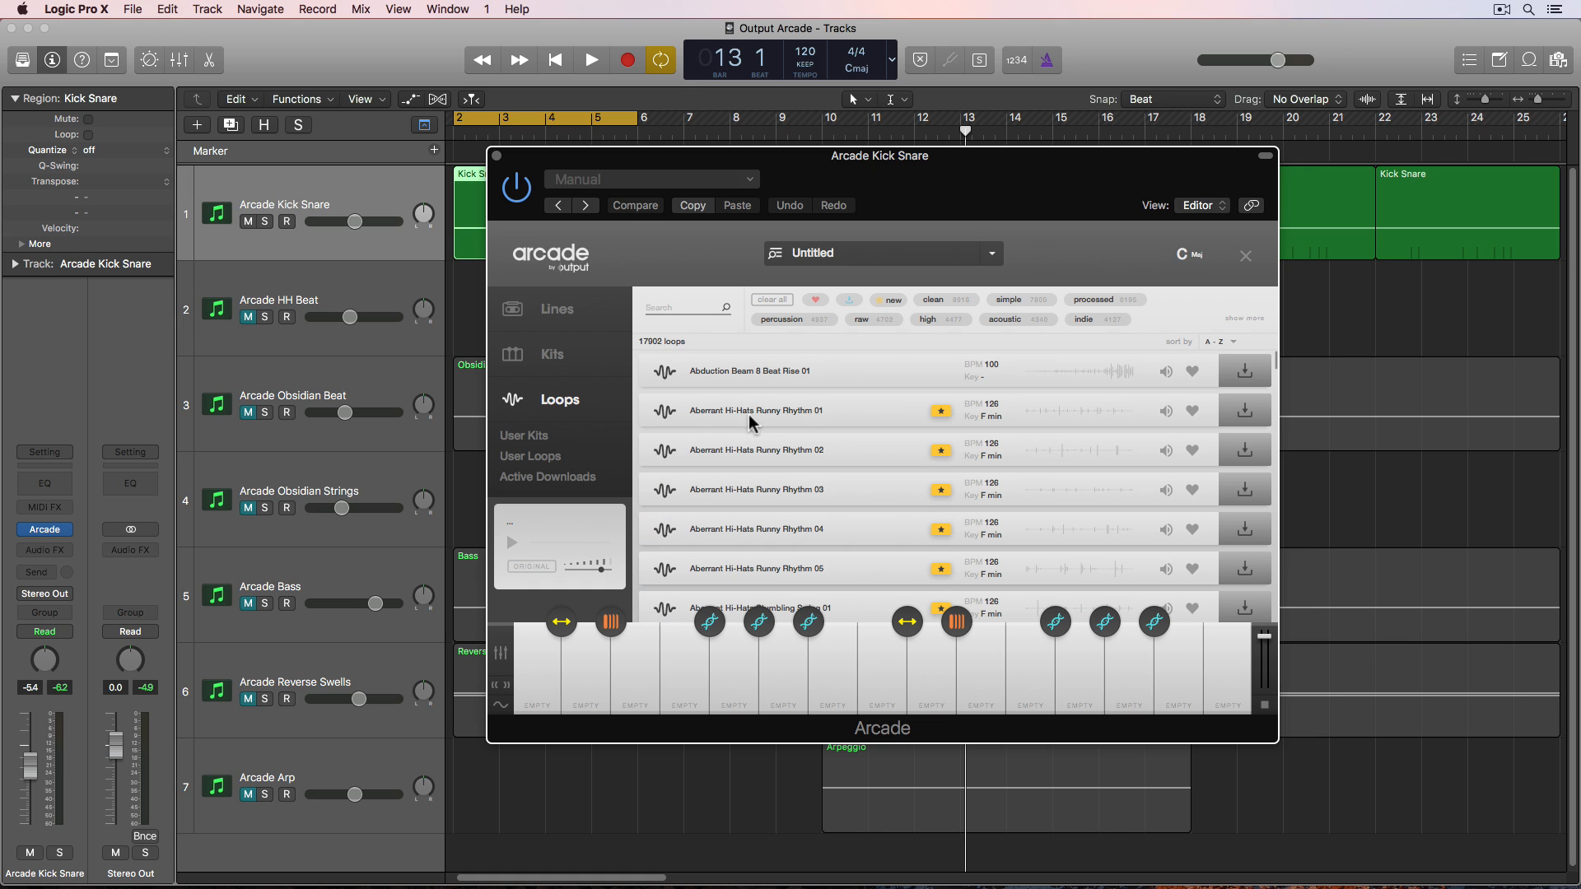
{"action": "left_click", "coordinate": [587, 361]}
{"action": "left_click", "coordinate": [587, 320]}
{"action": "left_click", "coordinate": [587, 360]}
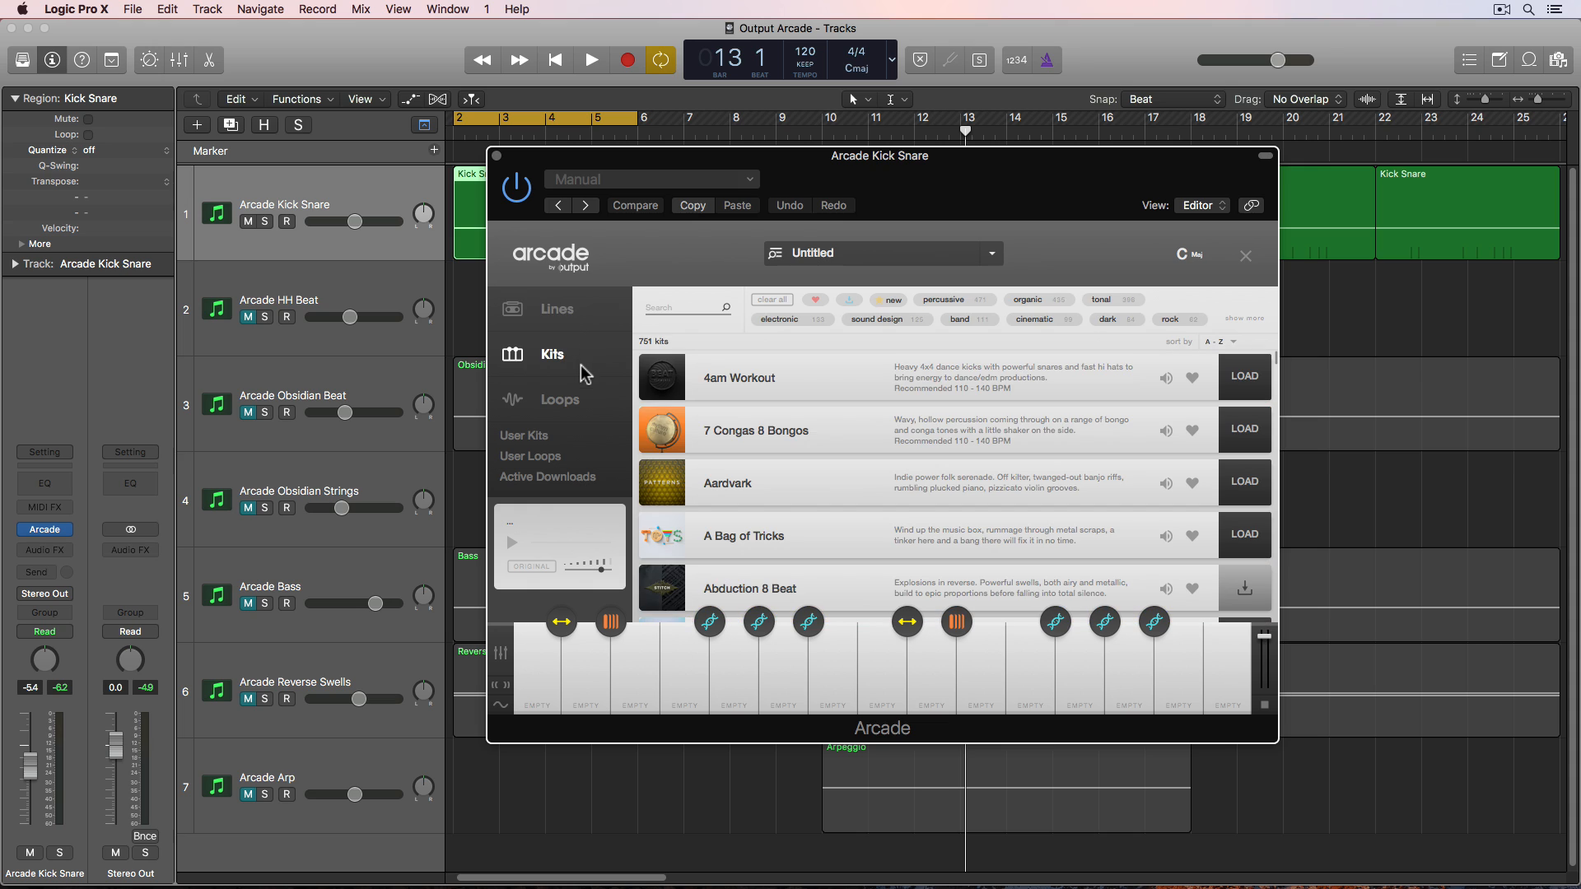
{"action": "left_click", "coordinate": [583, 405]}
{"action": "left_click", "coordinate": [576, 317]}
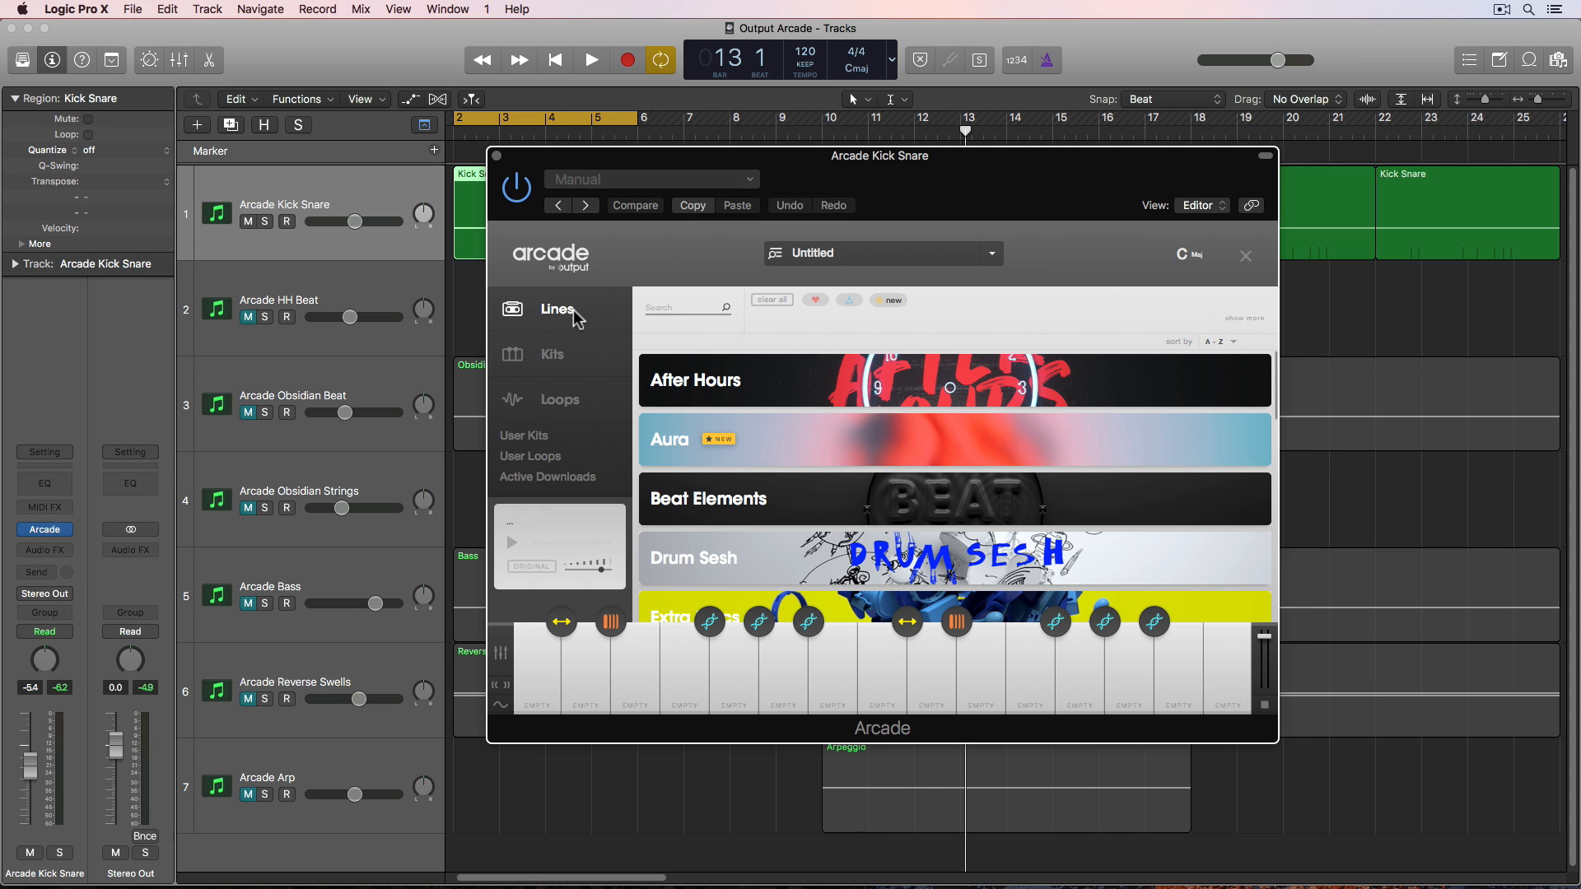
- Open the Beat Elements line and start downloading the Grits and Bacon kit
{"action": "mouse_move", "coordinate": [815, 498]}
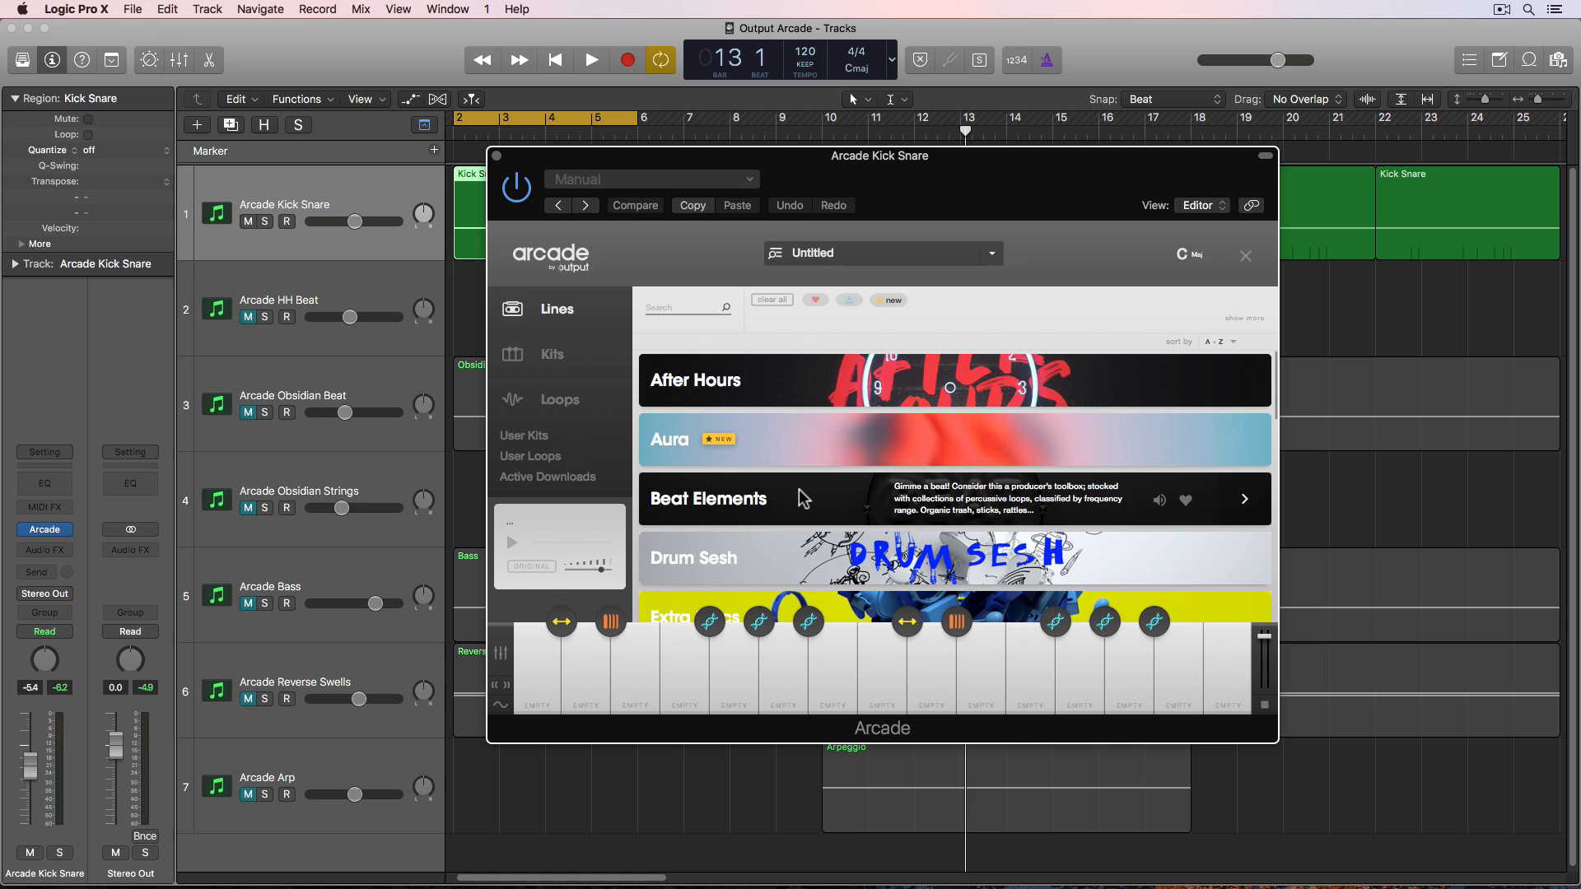
{"action": "left_click", "coordinate": [800, 492]}
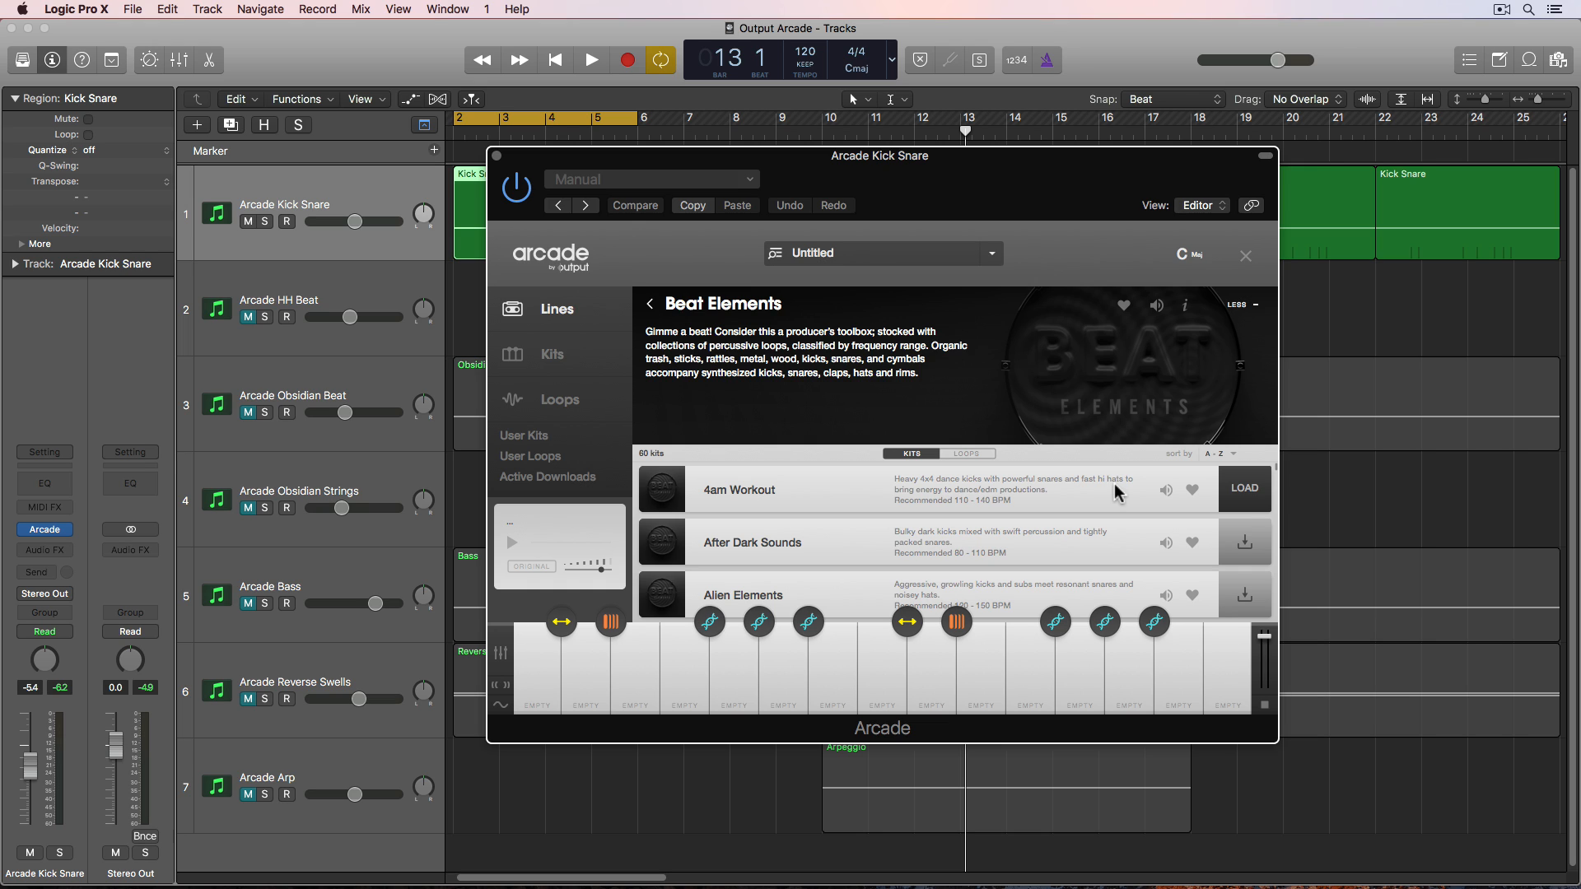
{"action": "scroll", "coordinate": [1114, 482], "scroll_direction": "down", "scroll_amount": 10}
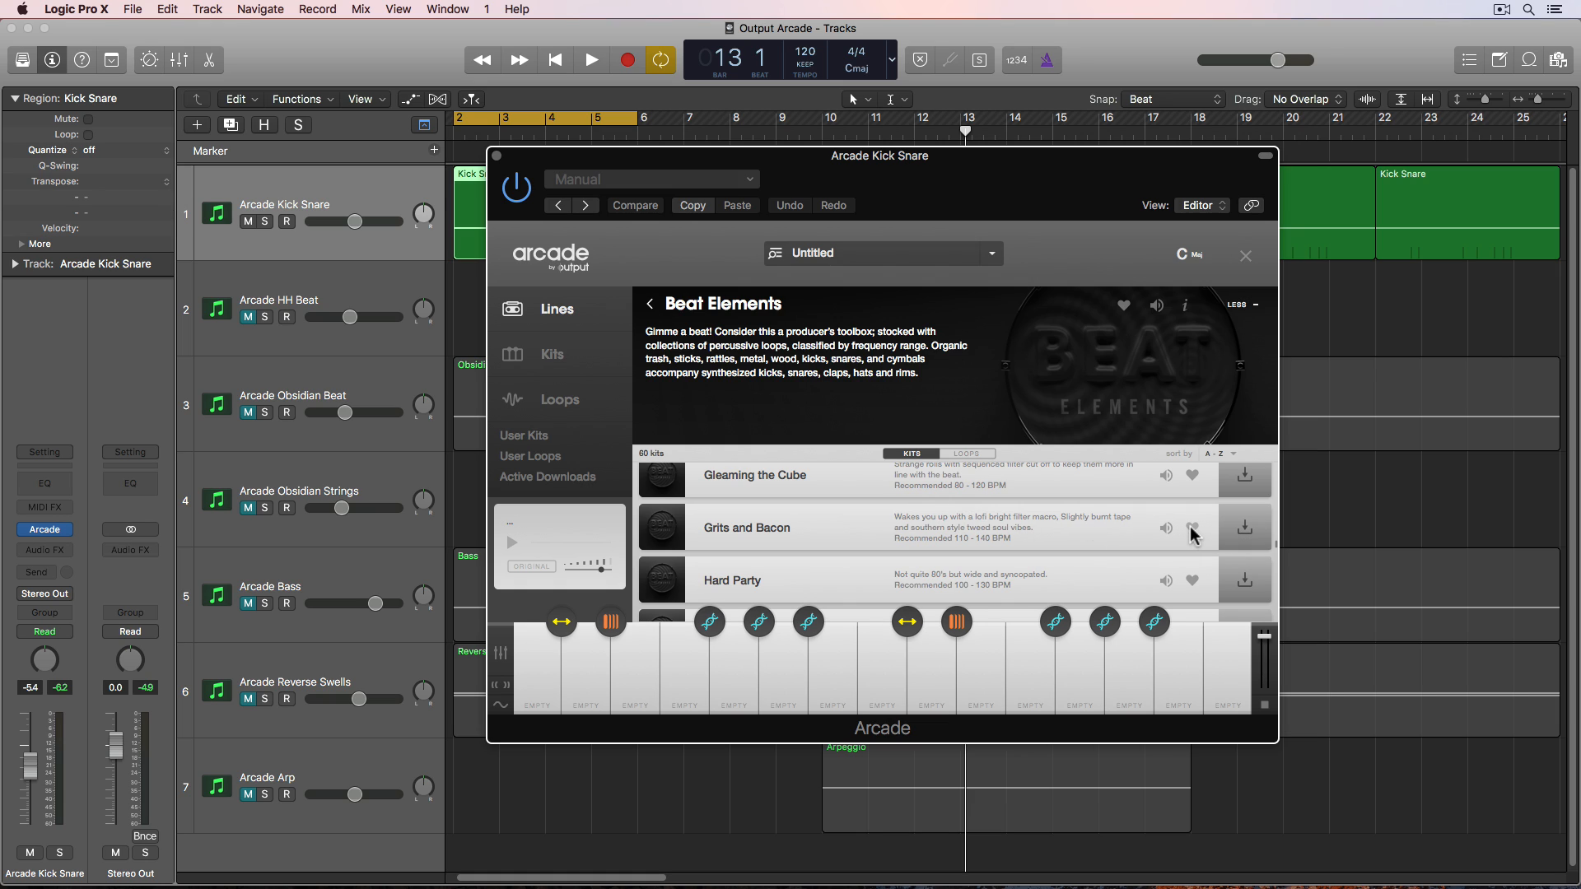
{"action": "left_click", "coordinate": [1226, 533]}
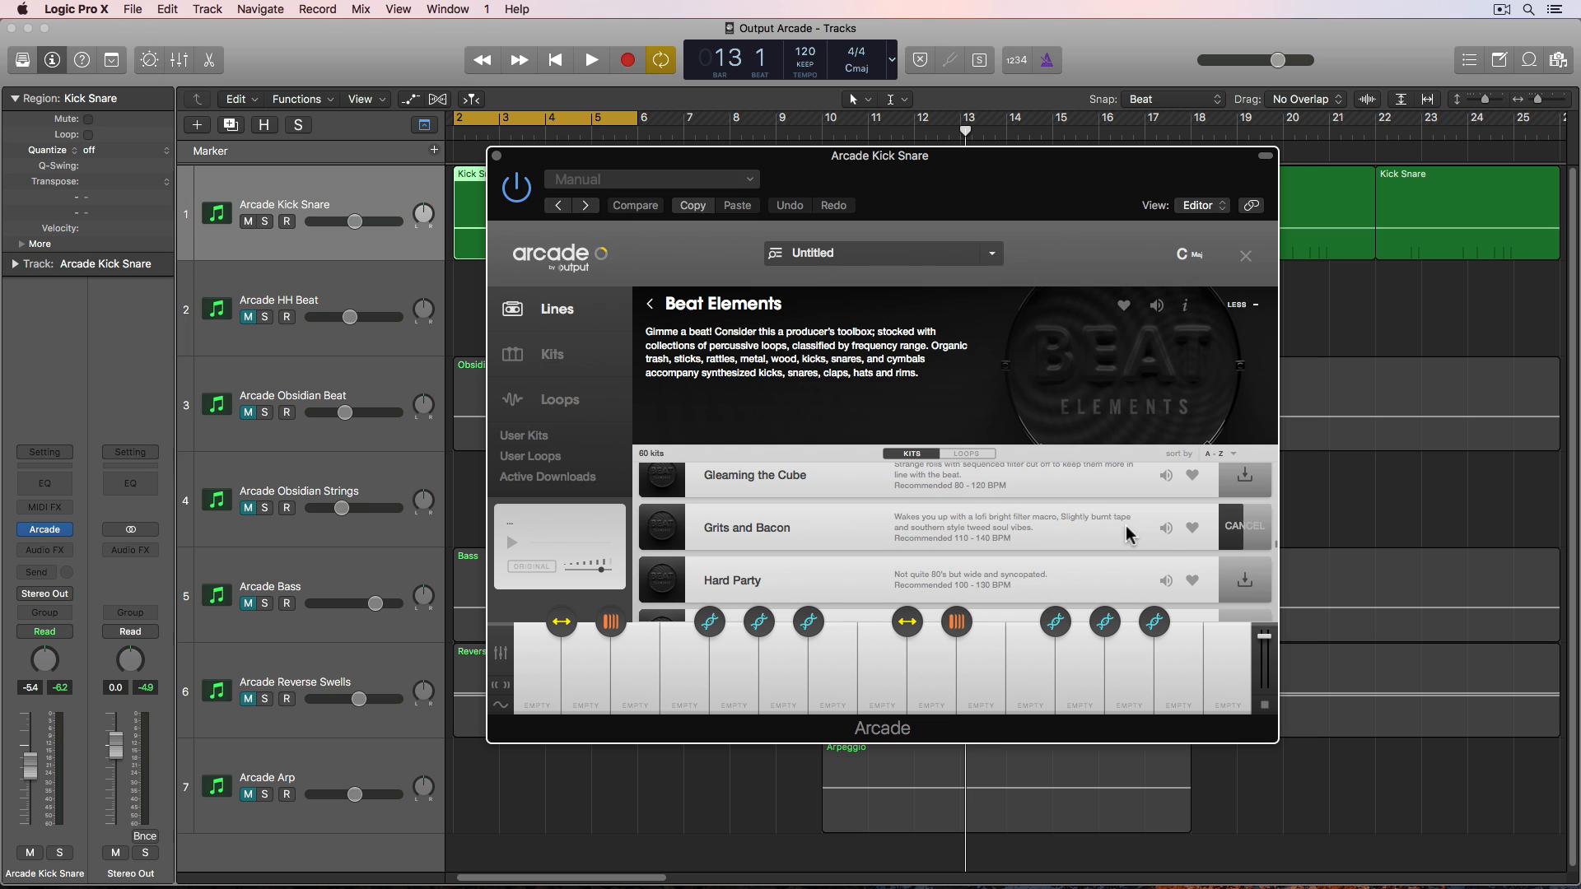
- Load the 4am Workout kit from the Beat Elements line
{"action": "scroll", "coordinate": [1127, 533], "scroll_direction": "up", "scroll_amount": 10}
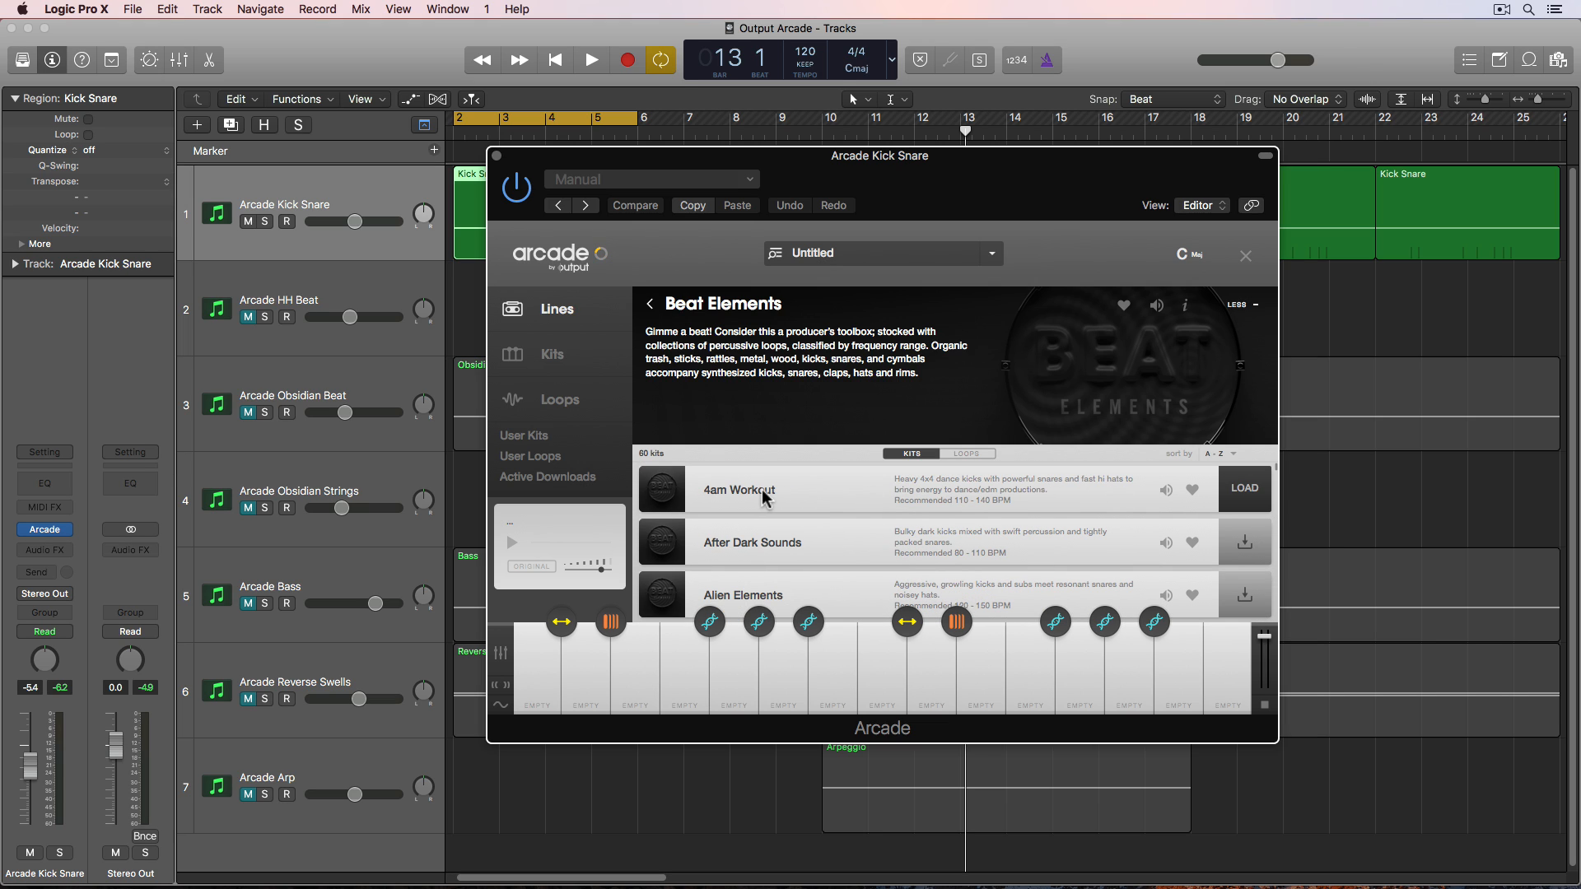
{"action": "left_click", "coordinate": [1243, 489]}
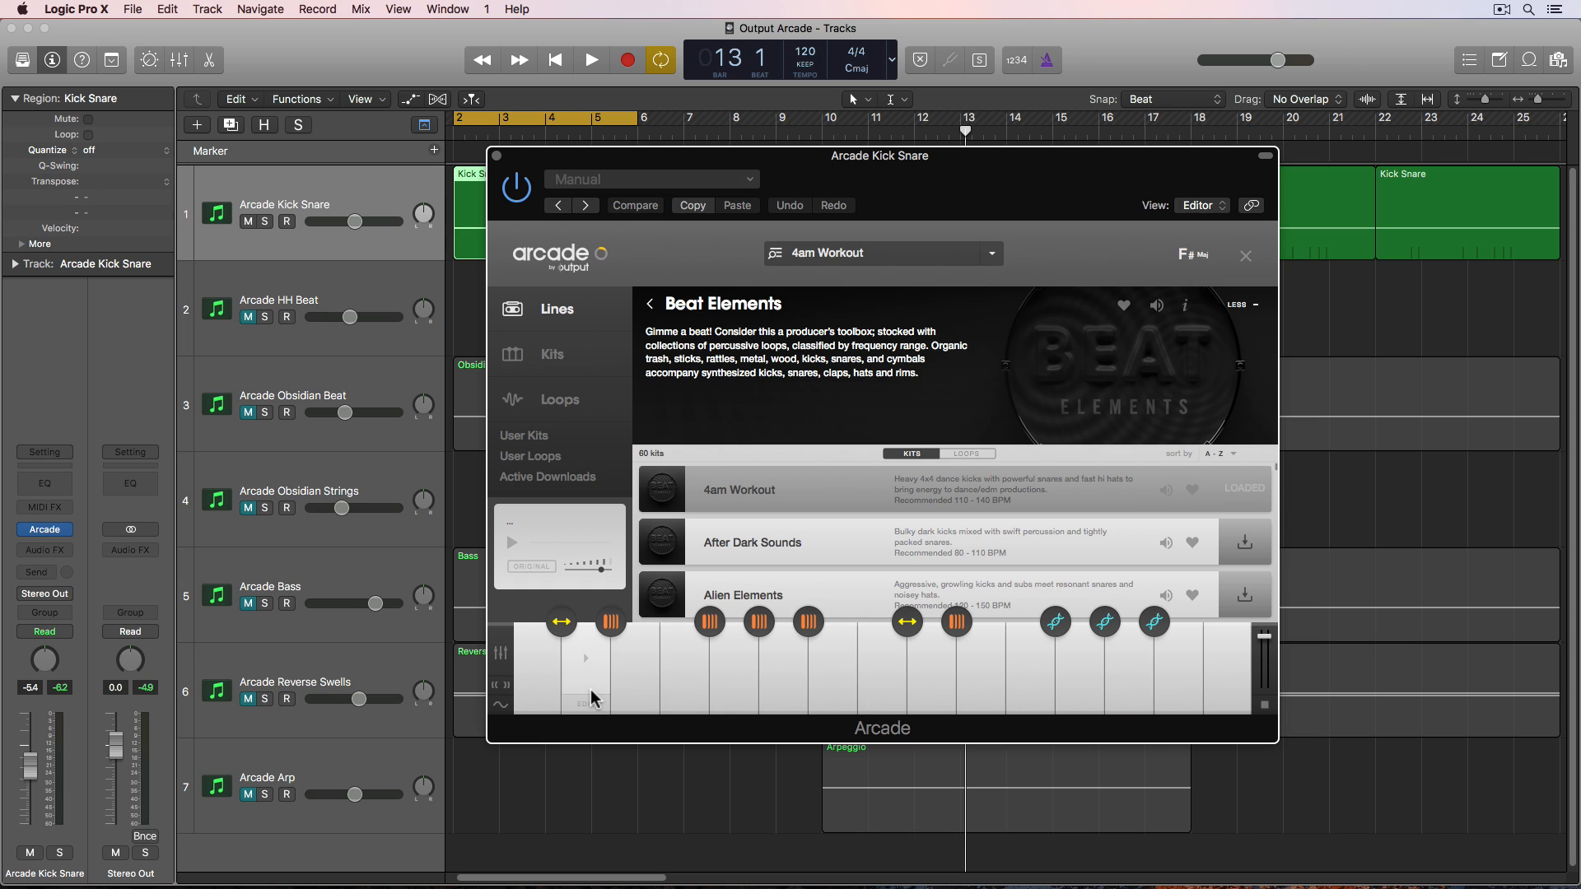
{"action": "mouse_move", "coordinate": [538, 689]}
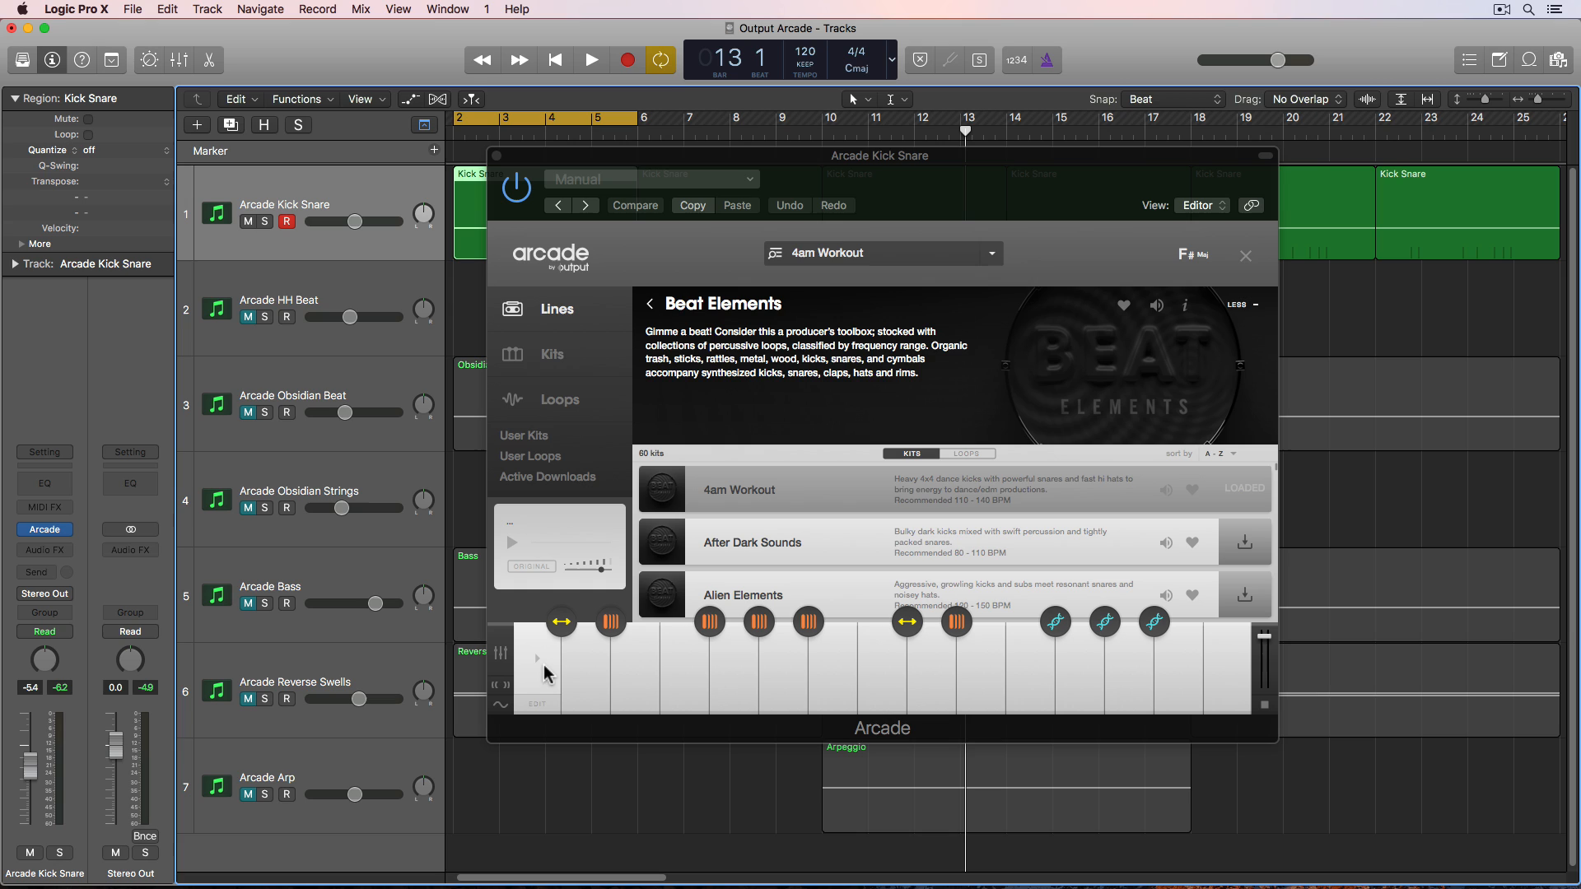
- Audition the 4am Workout kit by triggering keys on the Arcade keyboard
{"action": "left_click", "coordinate": [543, 673]}
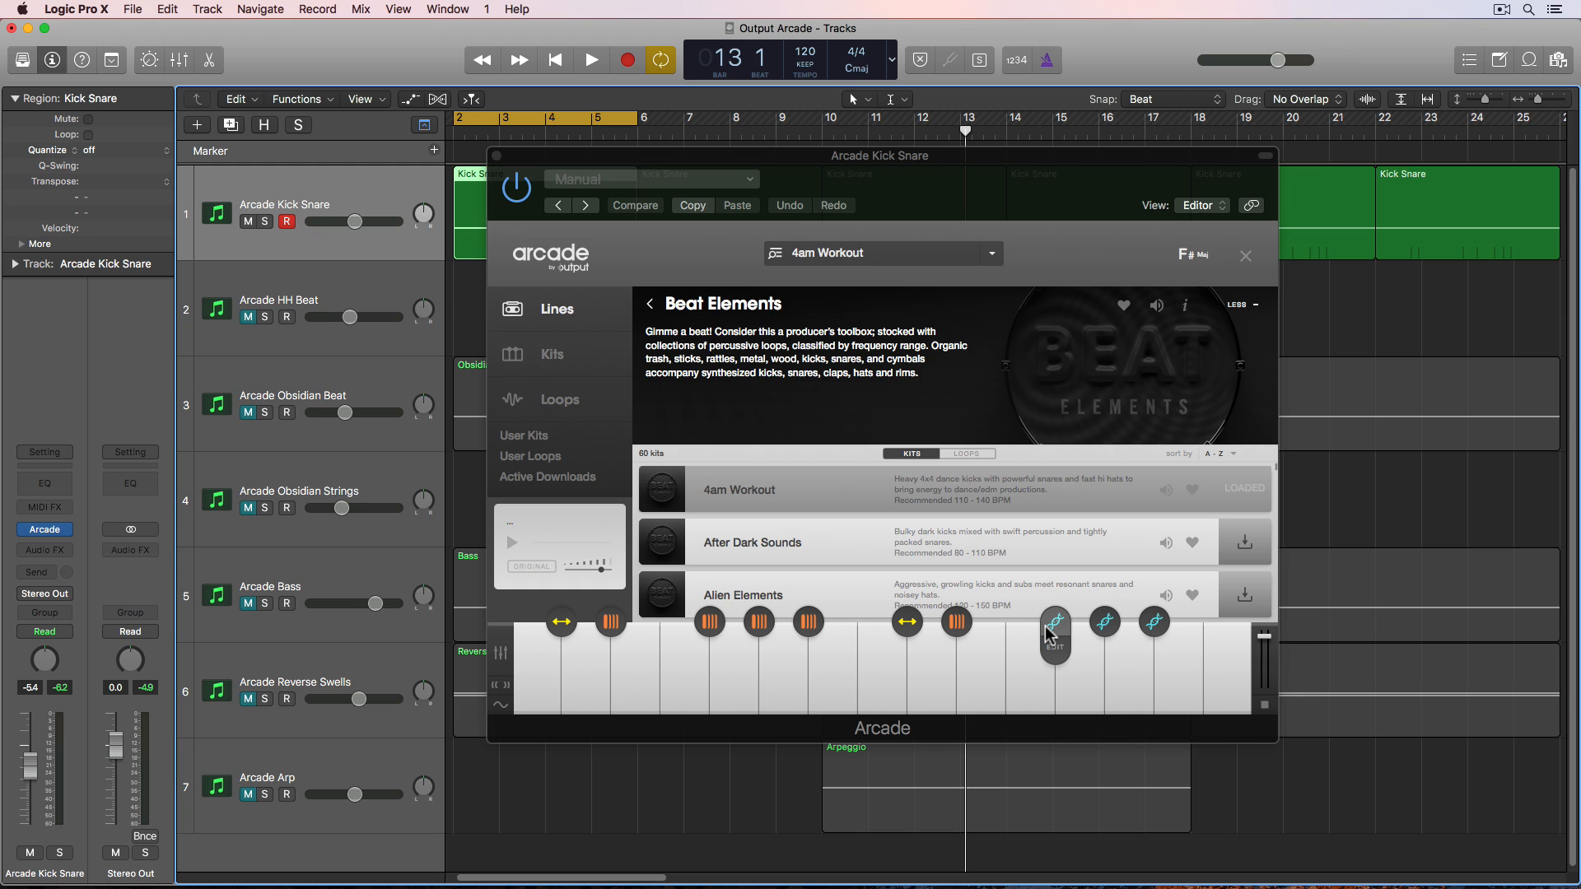
{"action": "left_click", "coordinate": [1028, 685]}
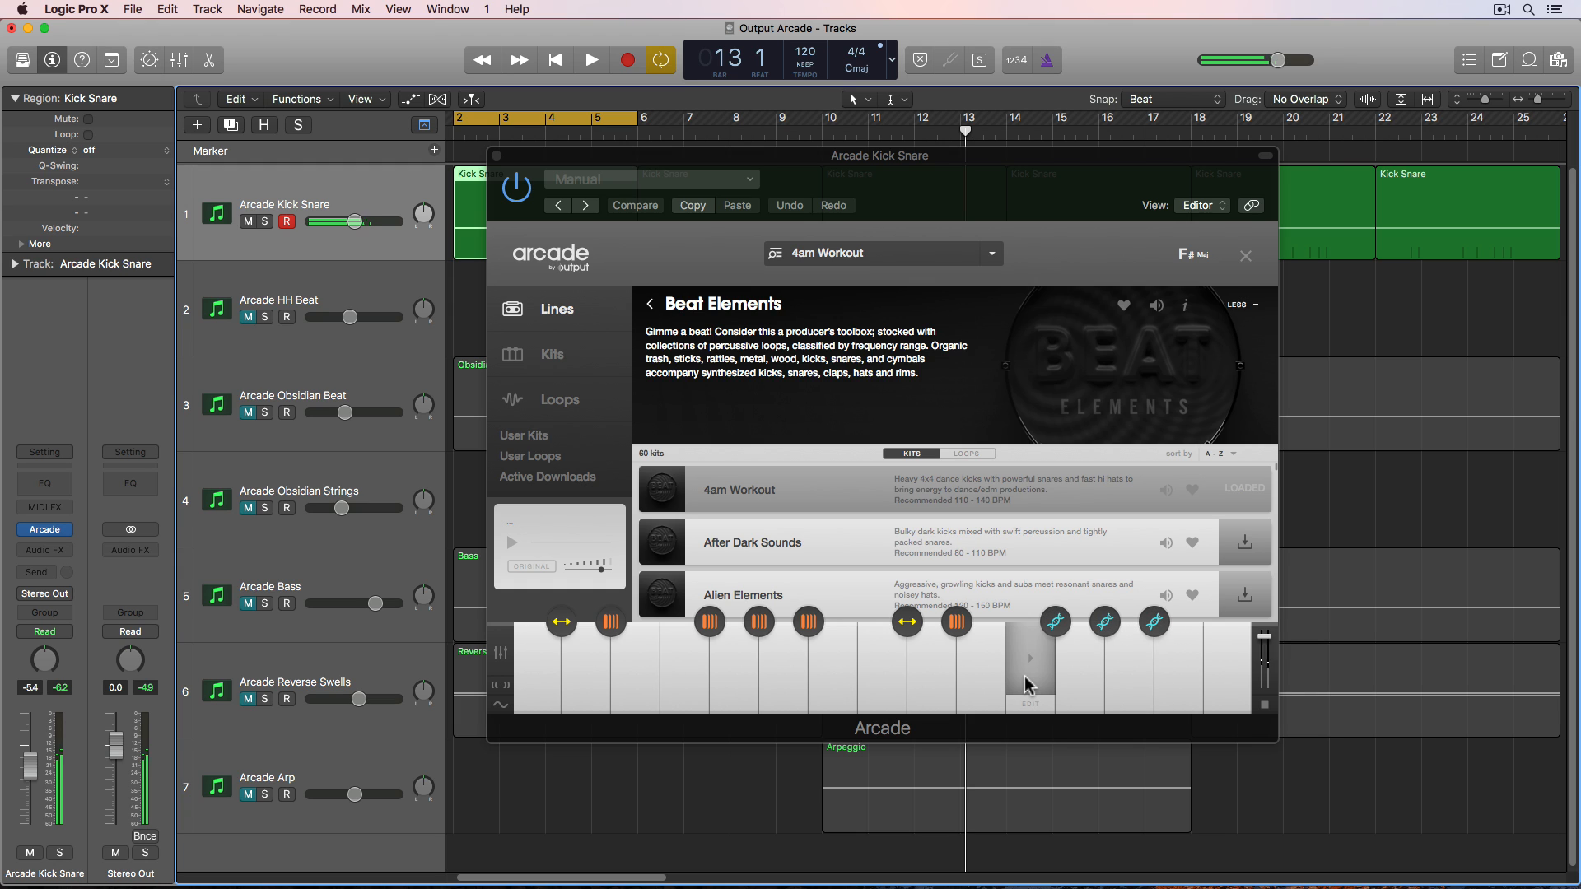
{"action": "left_click", "coordinate": [1066, 623]}
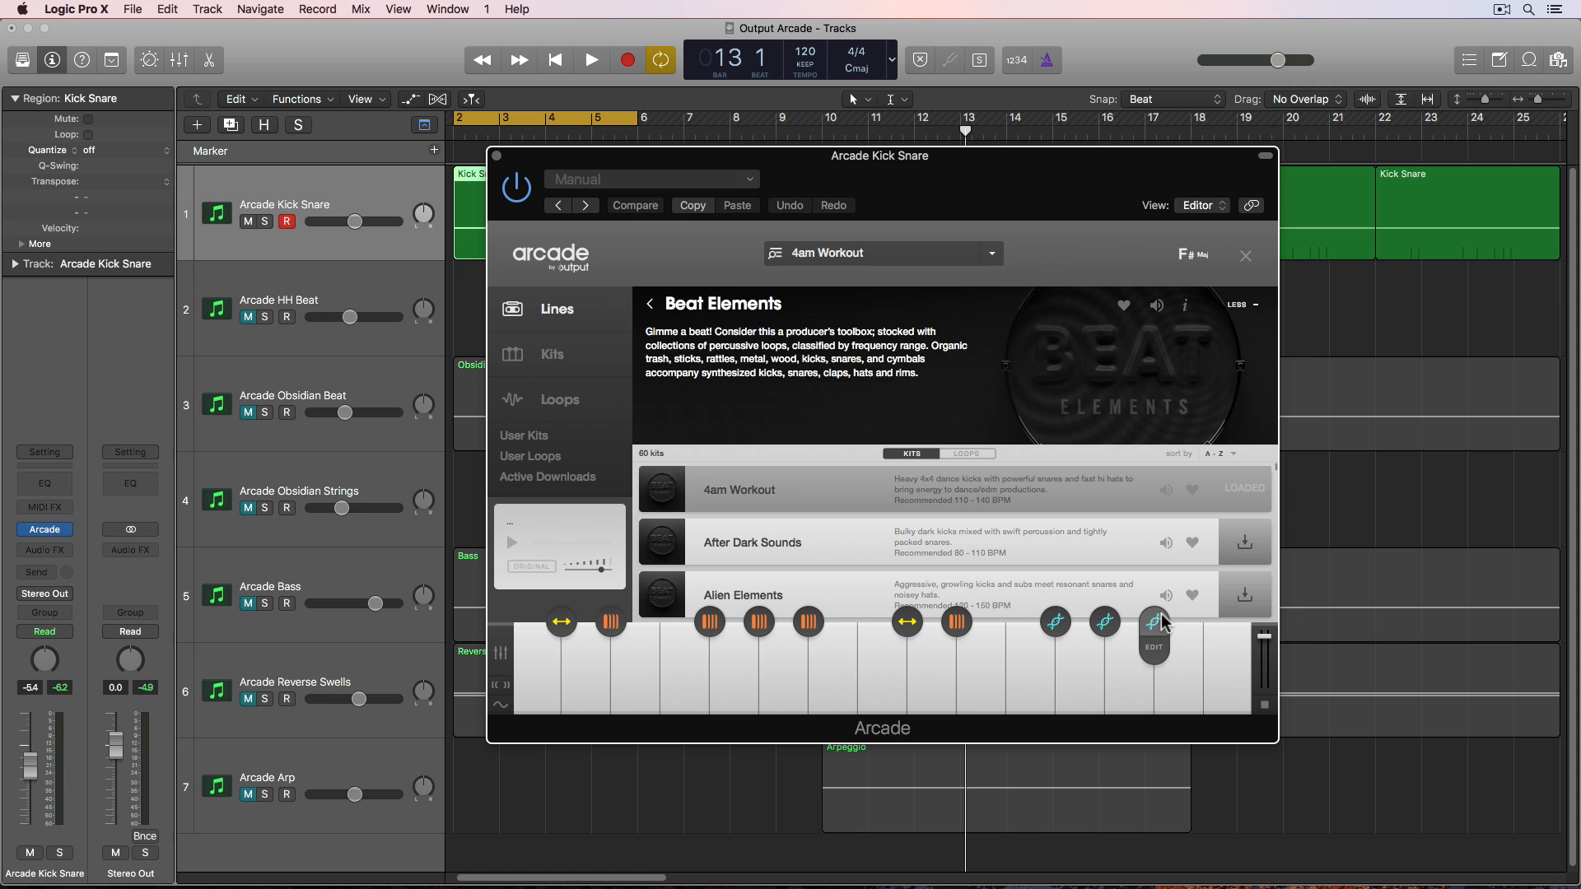
{"action": "left_click", "coordinate": [1037, 679]}
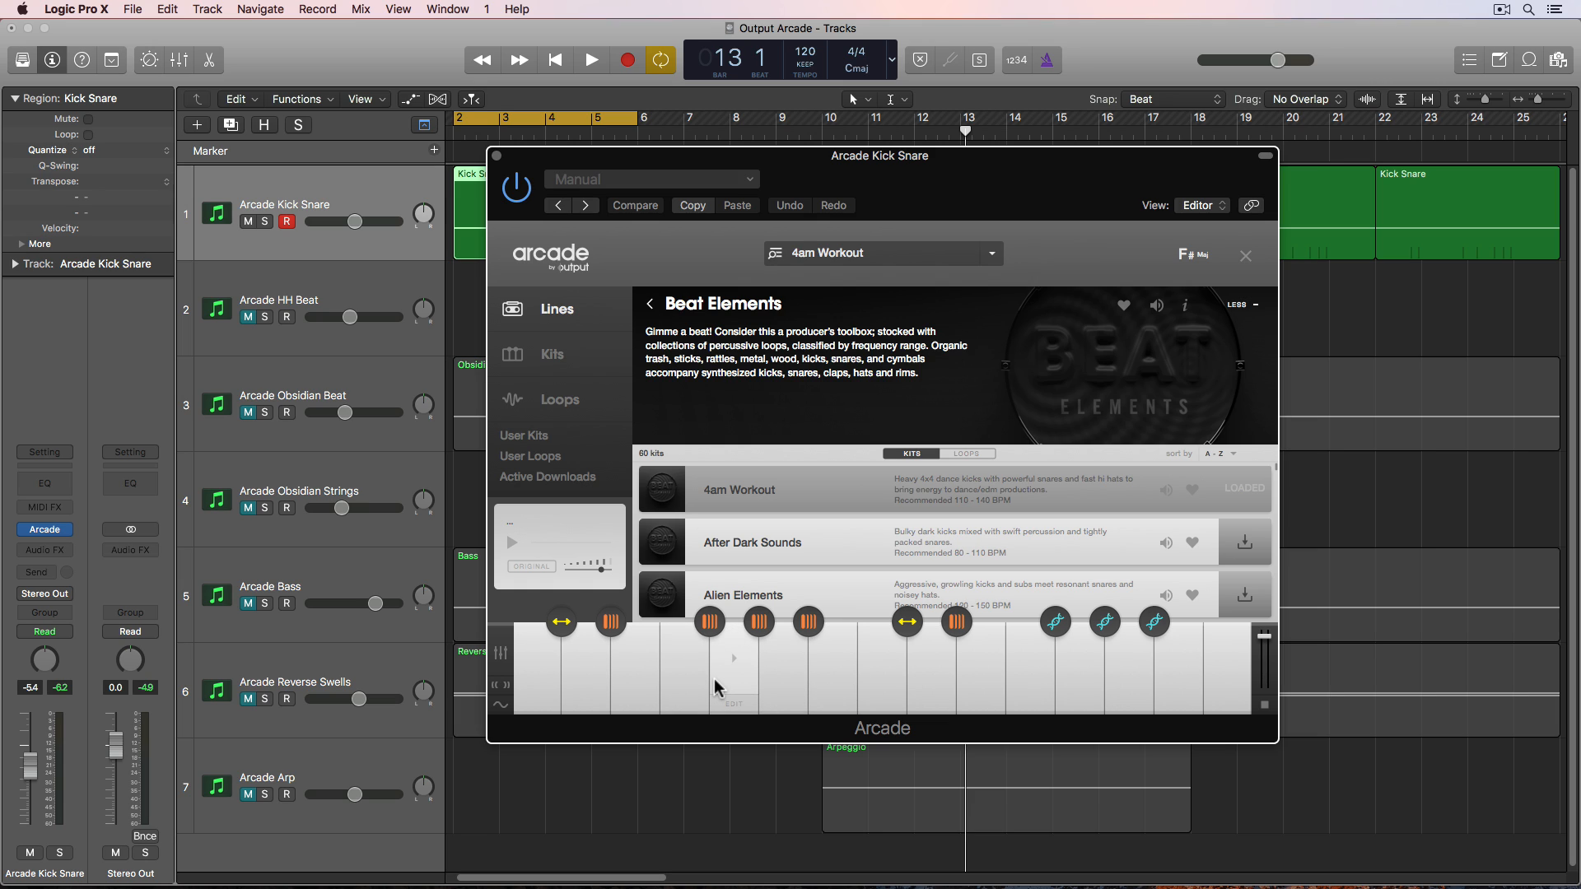
{"action": "left_click", "coordinate": [541, 675]}
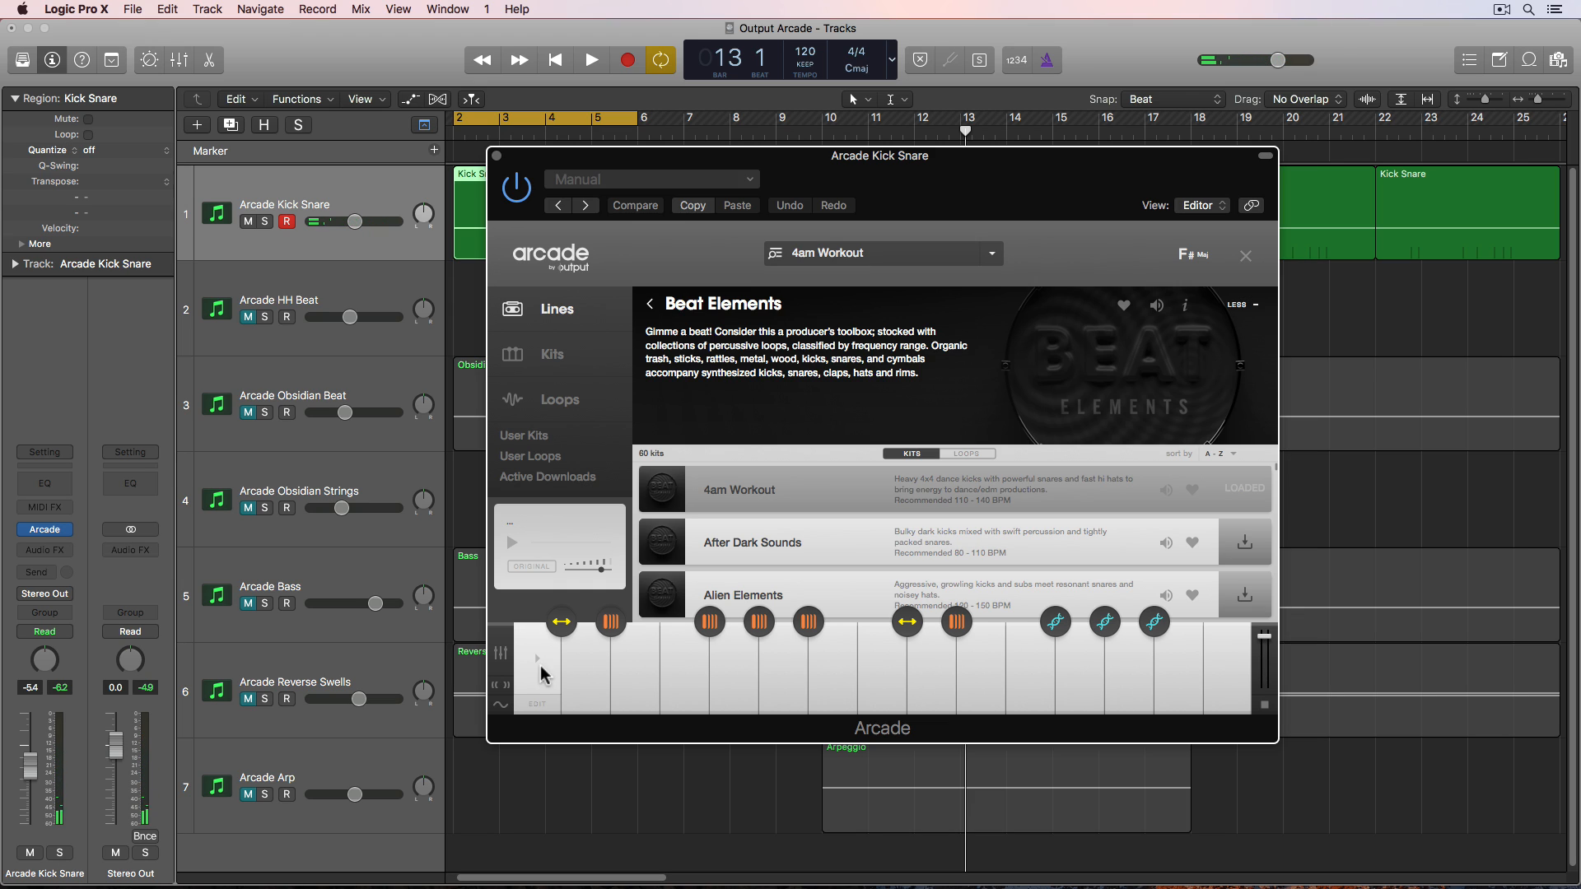
- Start and stop project playback, then audition further keys on the Arcade keyboard
{"action": "key", "text": "space"}
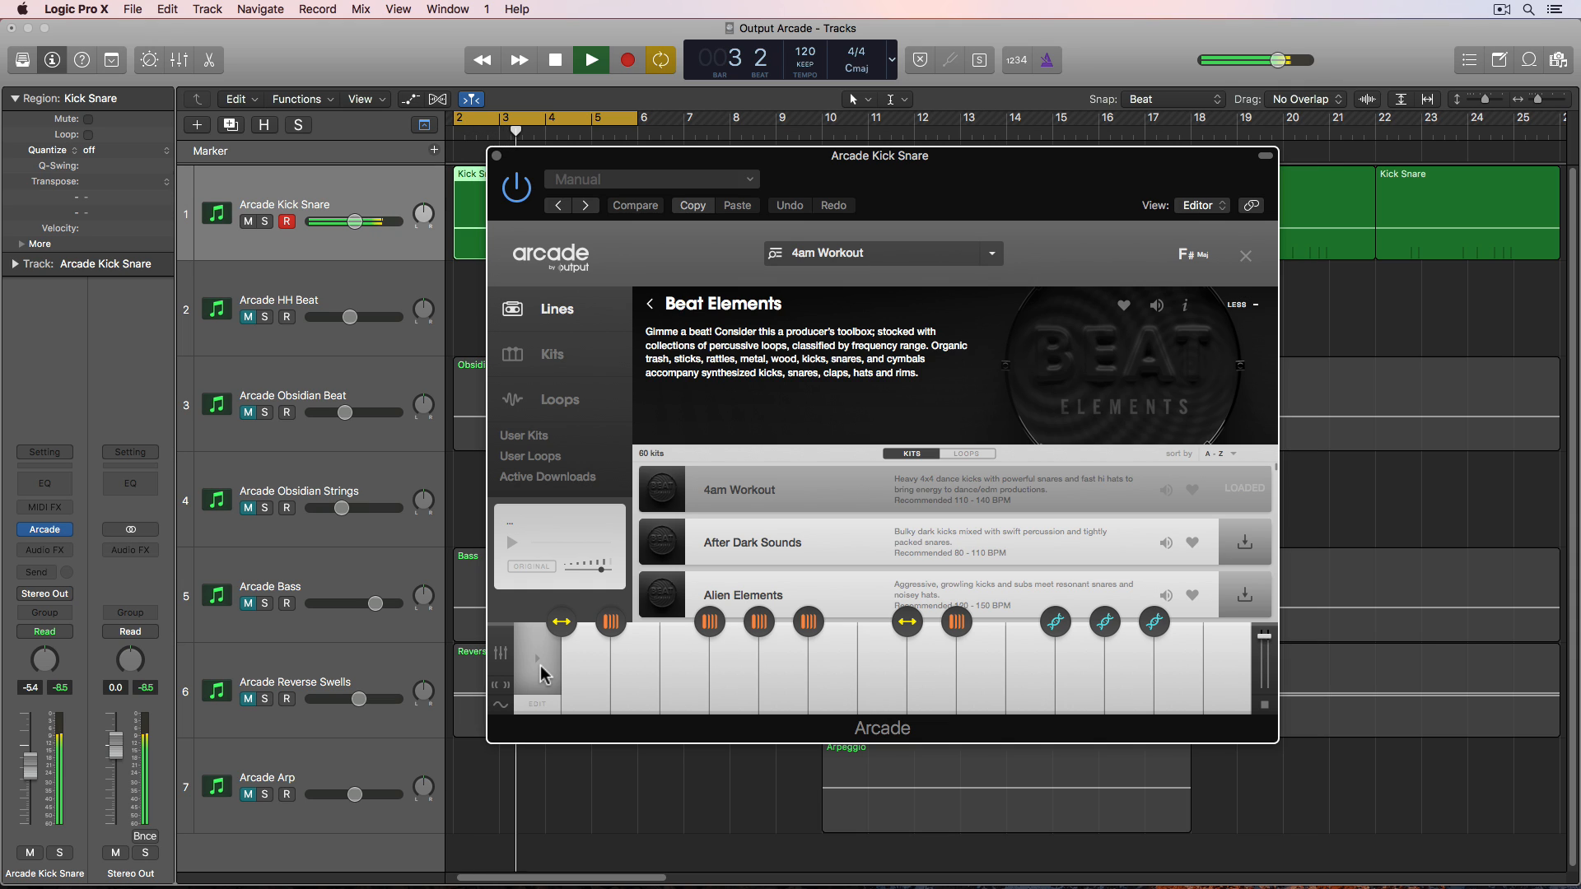
{"action": "key", "text": "space"}
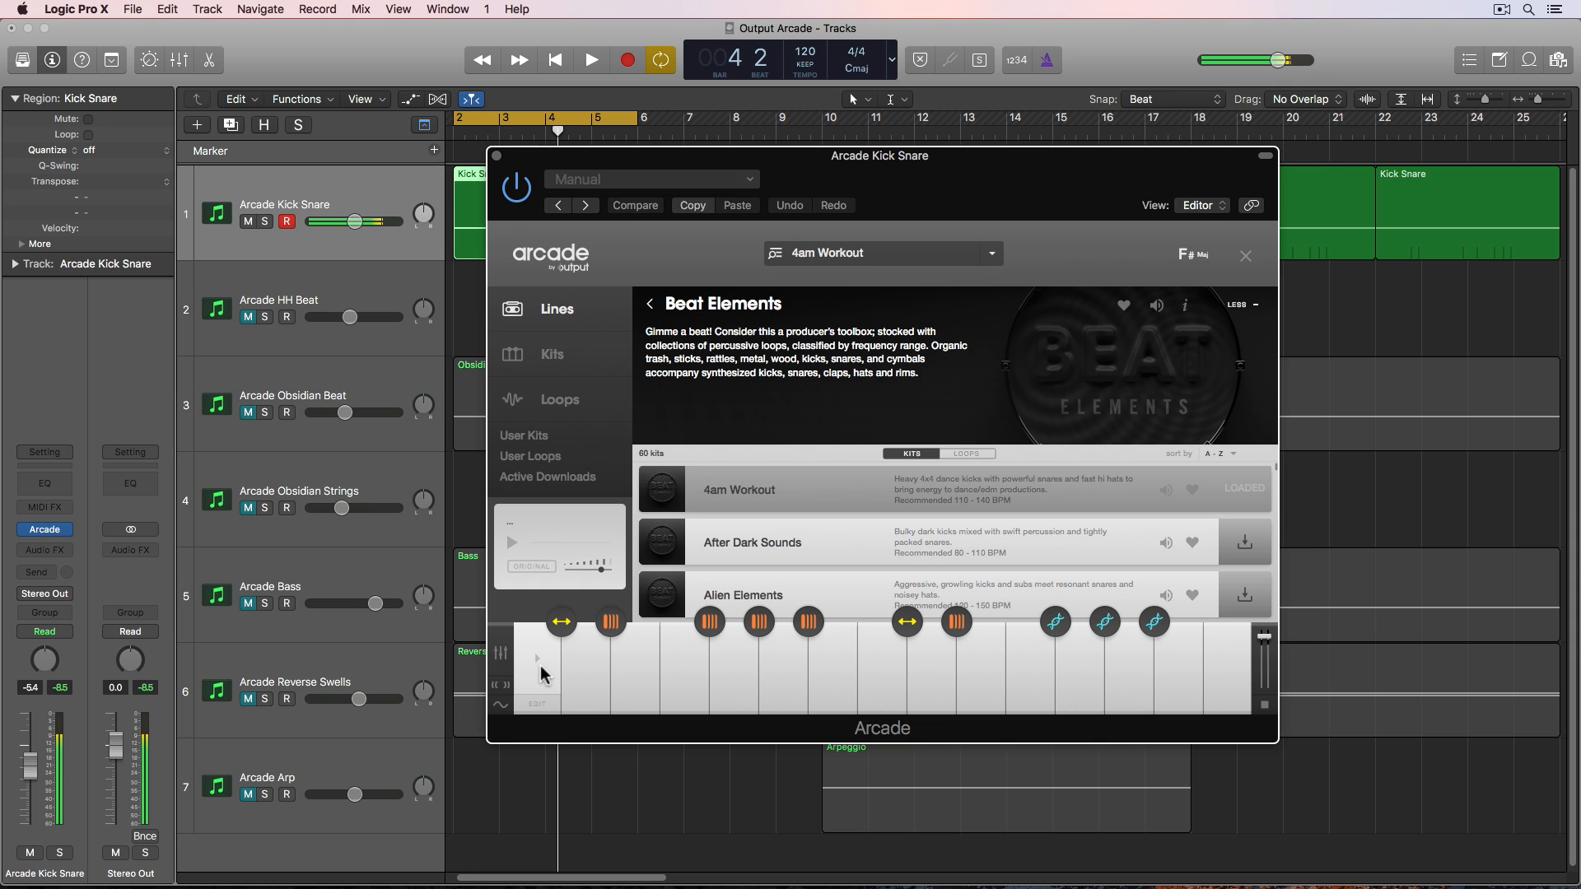
{"action": "left_click", "coordinate": [592, 676]}
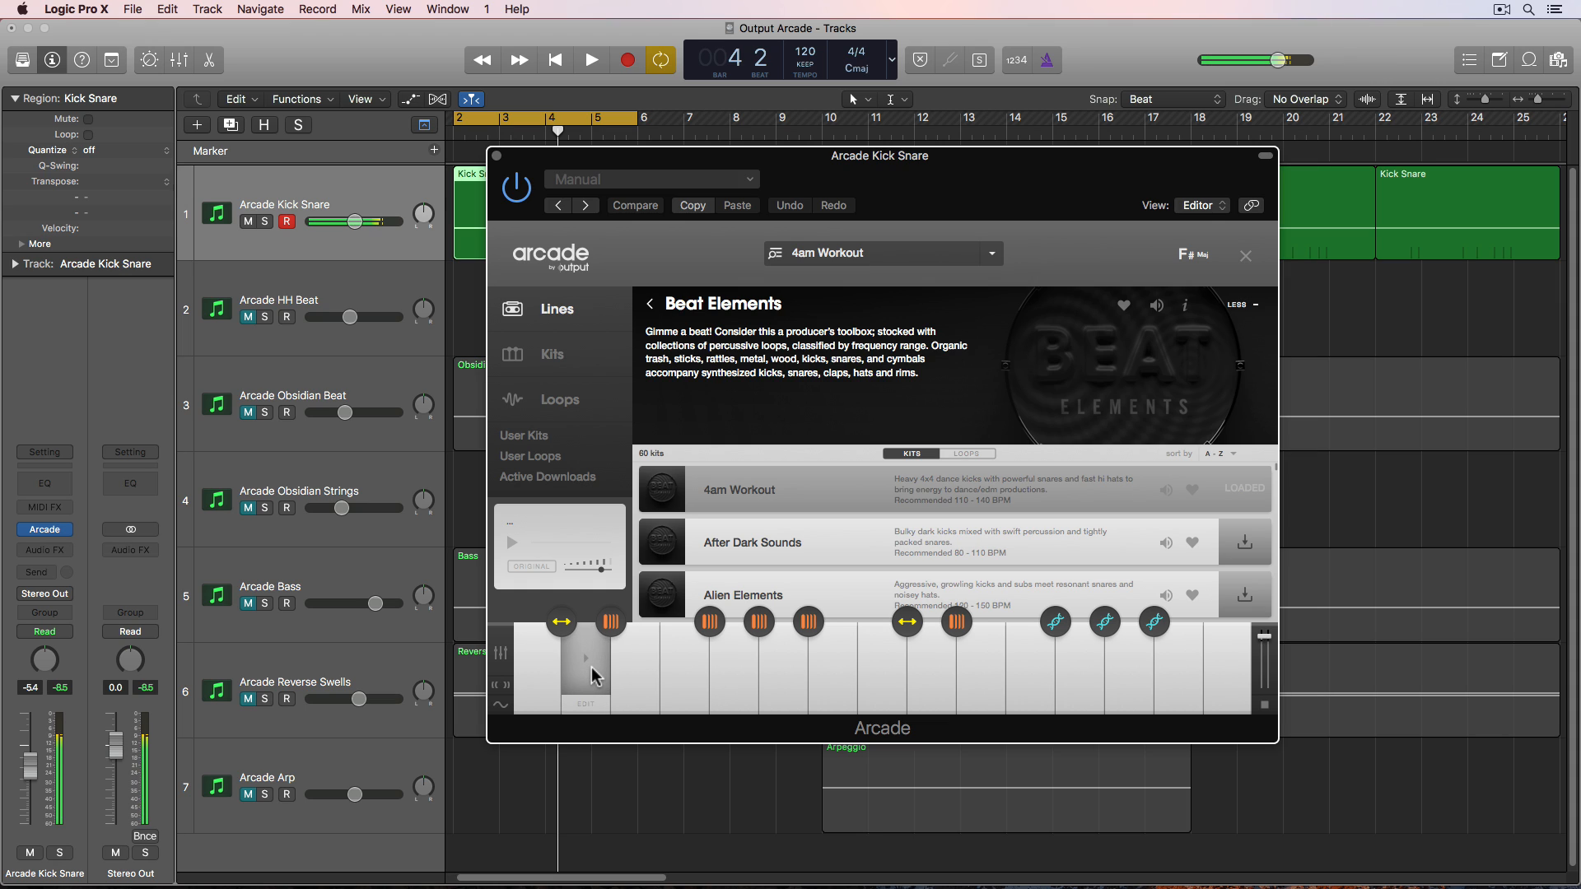
{"action": "left_click", "coordinate": [844, 677]}
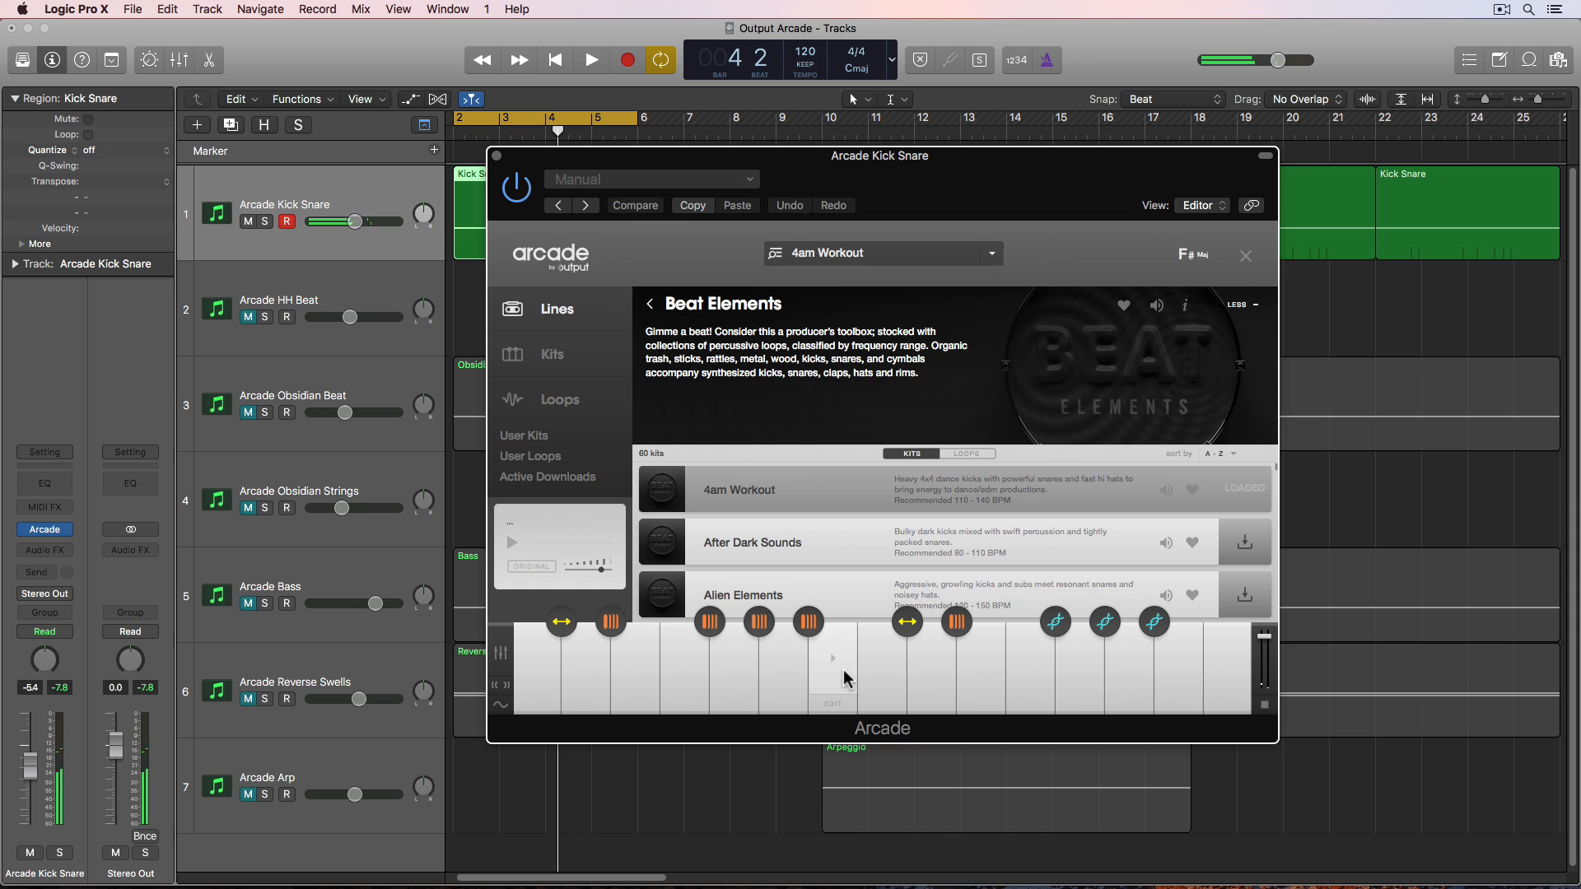
{"action": "left_click", "coordinate": [844, 677]}
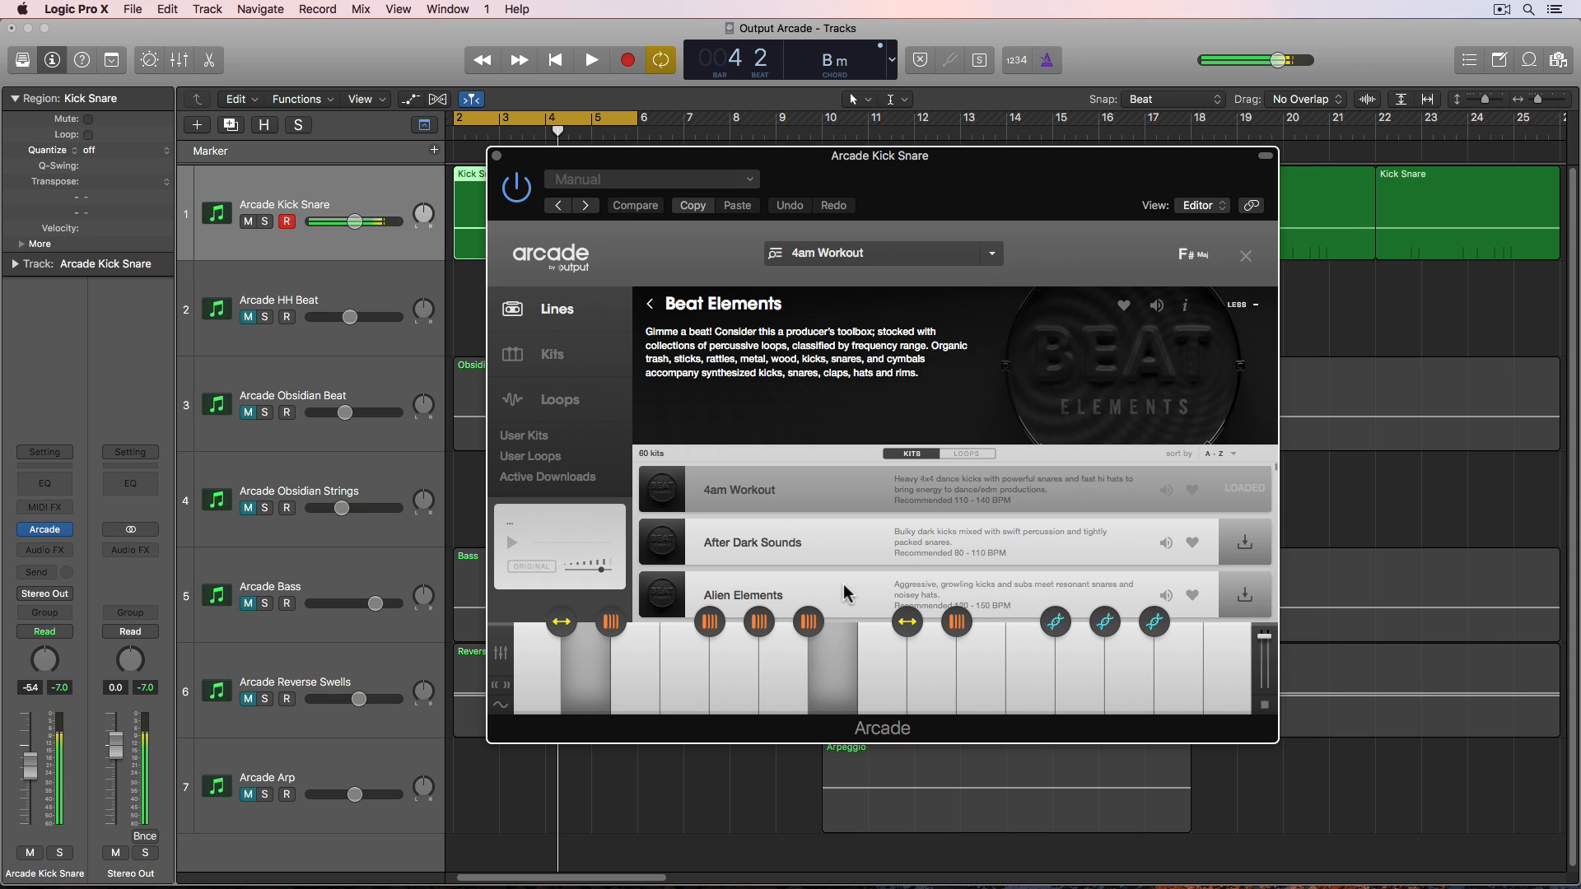
- Move the plugin window down and set a cycle range from bar 10 to bar 12
{"action": "left_click_drag", "start_coordinate": [873, 158], "coordinate": [845, 287]}
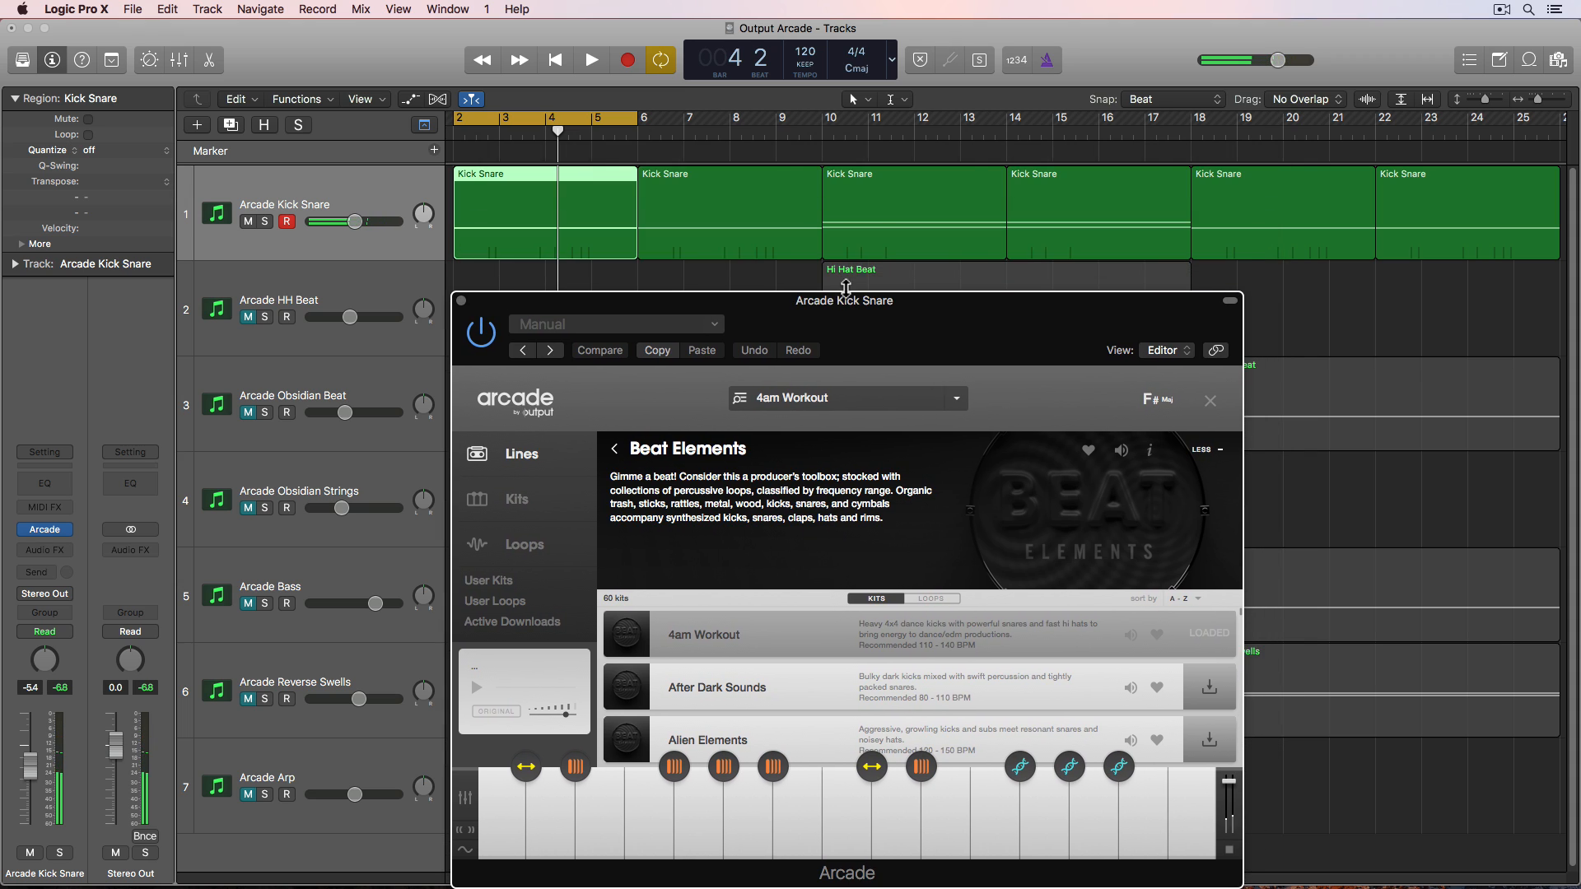
{"action": "left_click", "coordinate": [875, 241]}
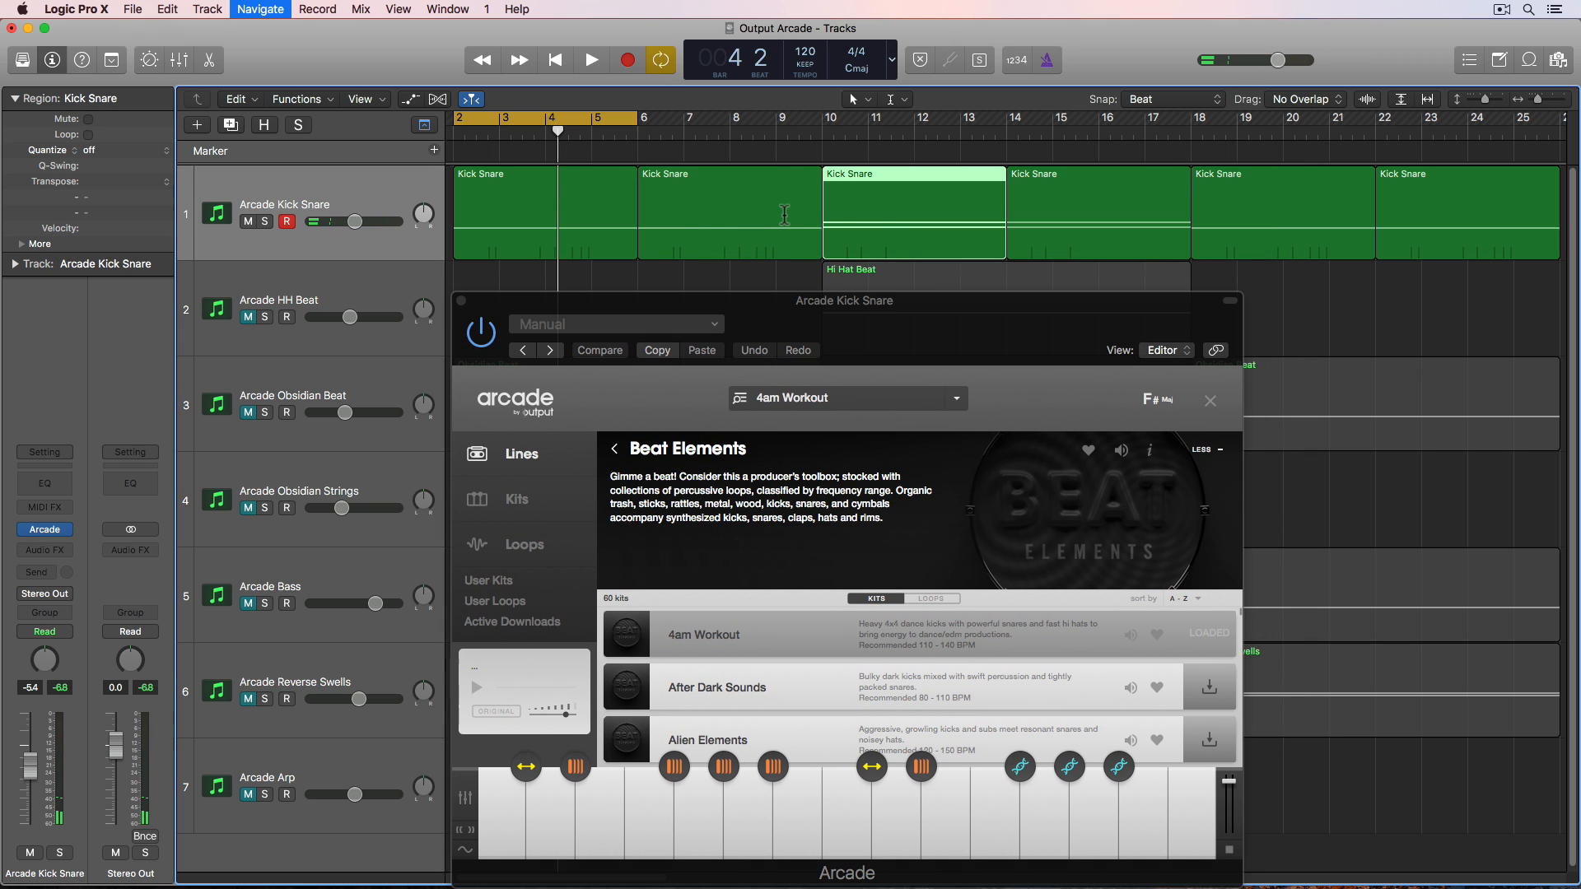
{"action": "key", "text": "u"}
{"action": "left_click_drag", "start_coordinate": [814, 302], "coordinate": [836, 175]}
- Play the cycled section, stop it, and close the browser to show Arcade's main performance view
{"action": "key", "text": "space"}
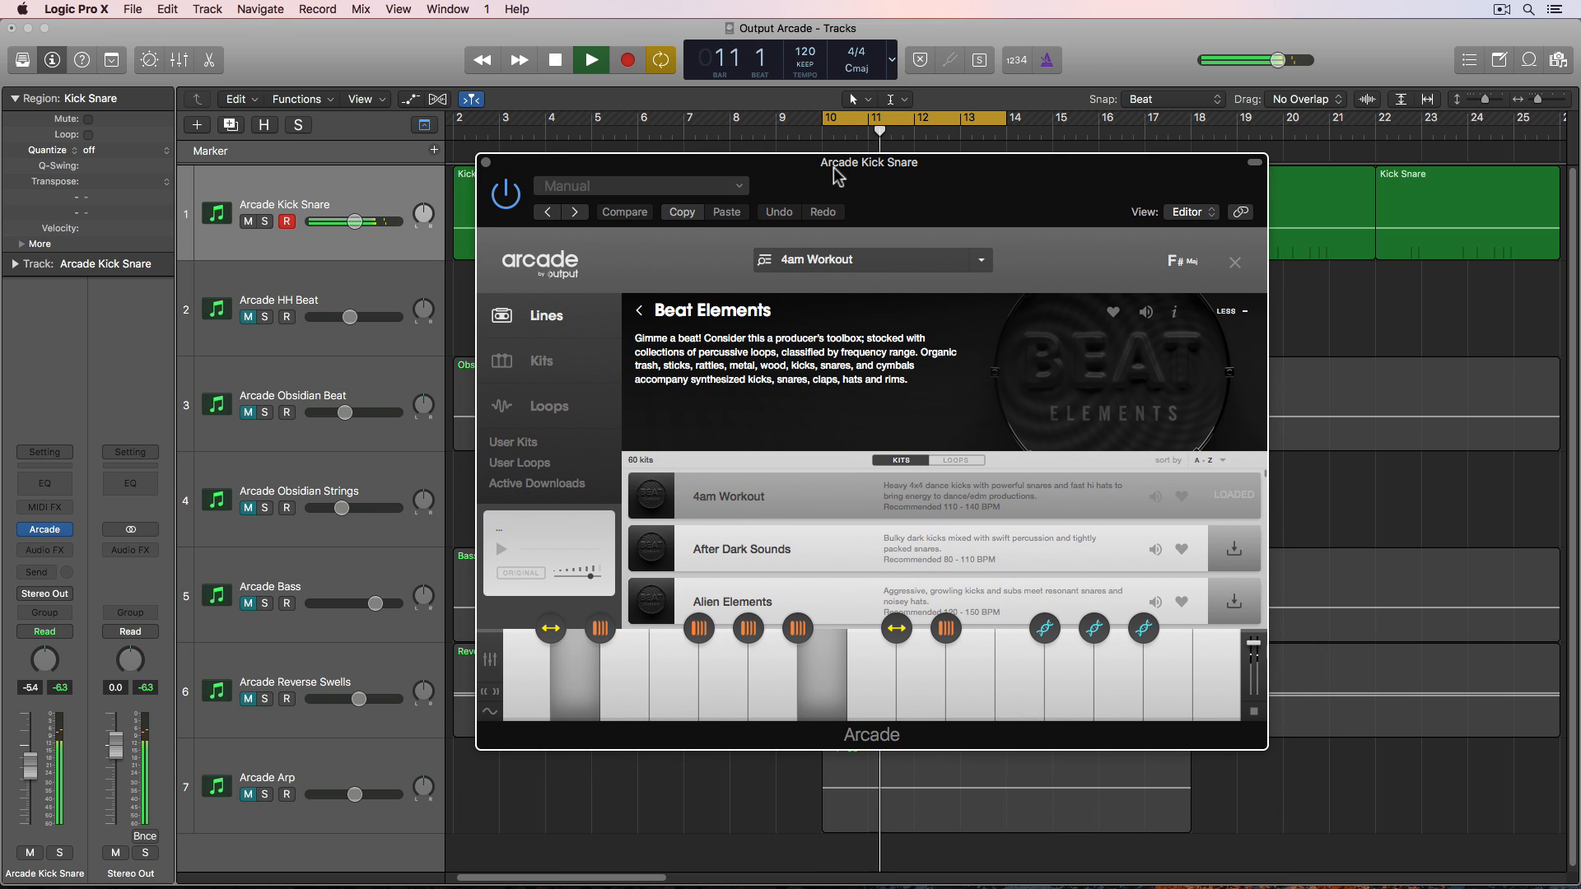
{"action": "key", "text": "space"}
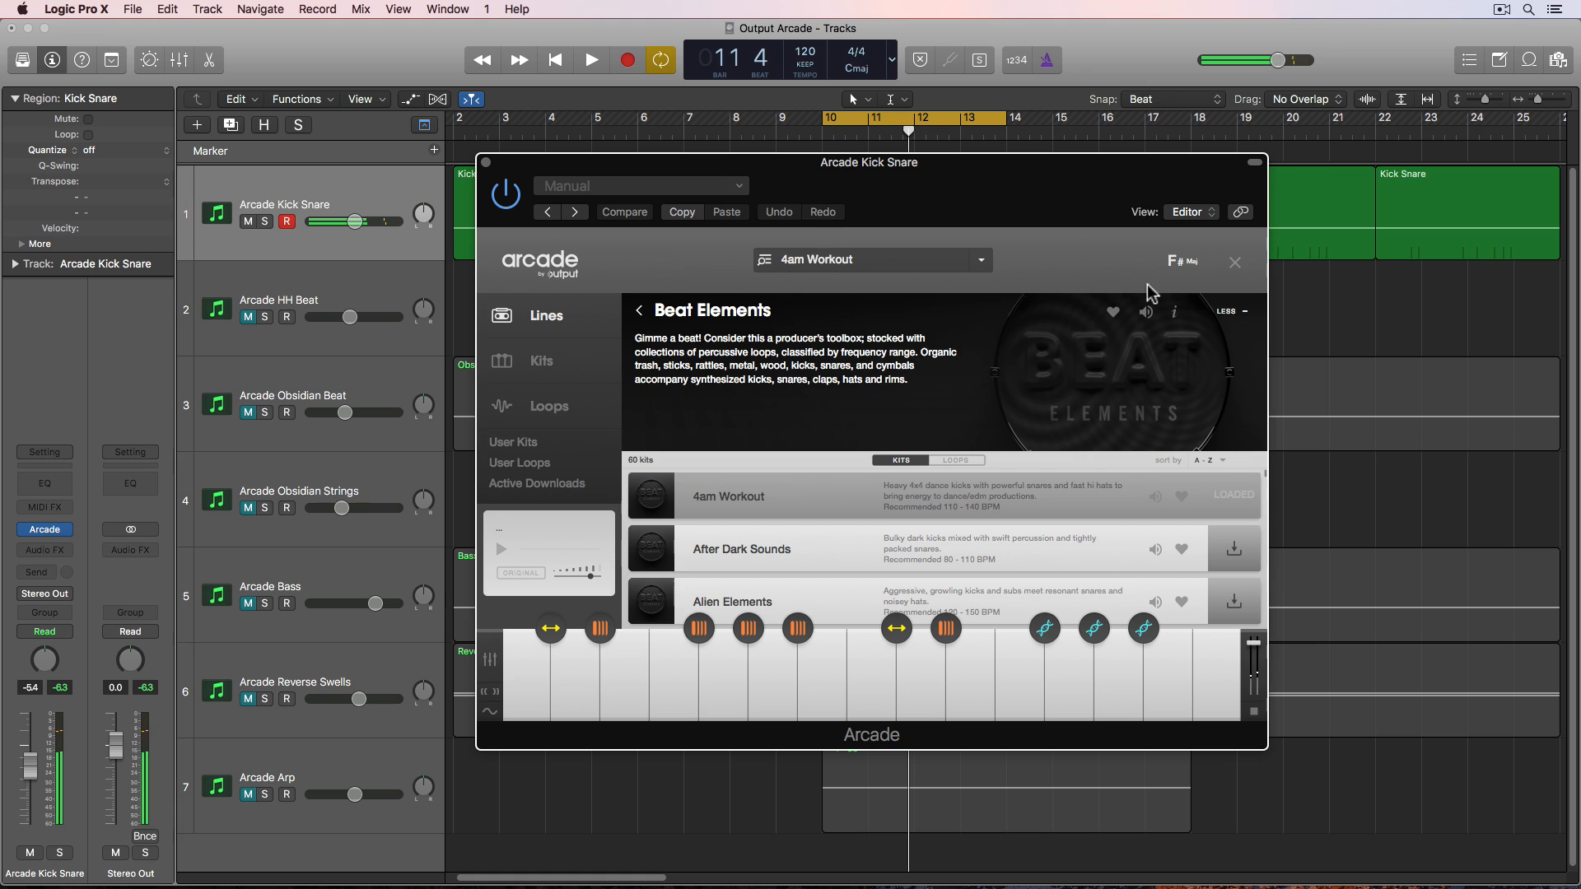
{"action": "left_click", "coordinate": [1232, 264]}
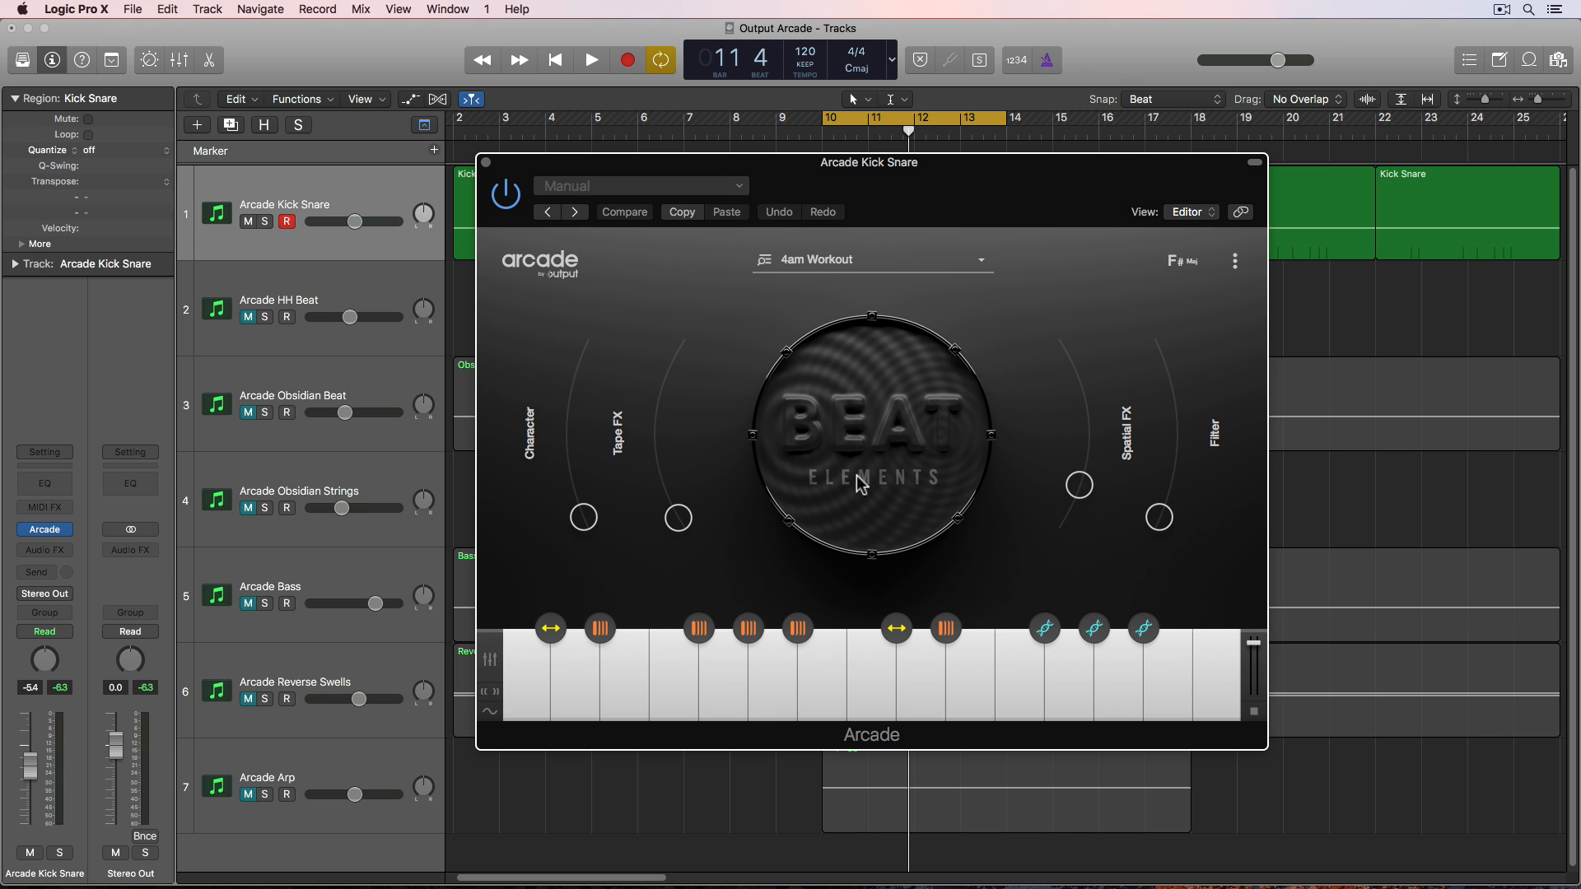
- Play the project while adjusting the Character and Spatial FX macro knobs, then close the plugin window
{"action": "key", "text": "space"}
{"action": "left_click_drag", "start_coordinate": [583, 517], "coordinate": [699, 540]}
{"action": "mouse_move", "coordinate": [1080, 486]}
{"action": "left_mouse_down"}
{"action": "mouse_move", "coordinate": [1074, 392]}
{"action": "mouse_move", "coordinate": [1076, 498]}
{"action": "mouse_move", "coordinate": [1171, 476]}
{"action": "mouse_move", "coordinate": [1169, 381]}
{"action": "mouse_move", "coordinate": [1177, 440]}
{"action": "mouse_move", "coordinate": [1148, 533]}
{"action": "mouse_move", "coordinate": [1089, 487]}
{"action": "left_mouse_up"}
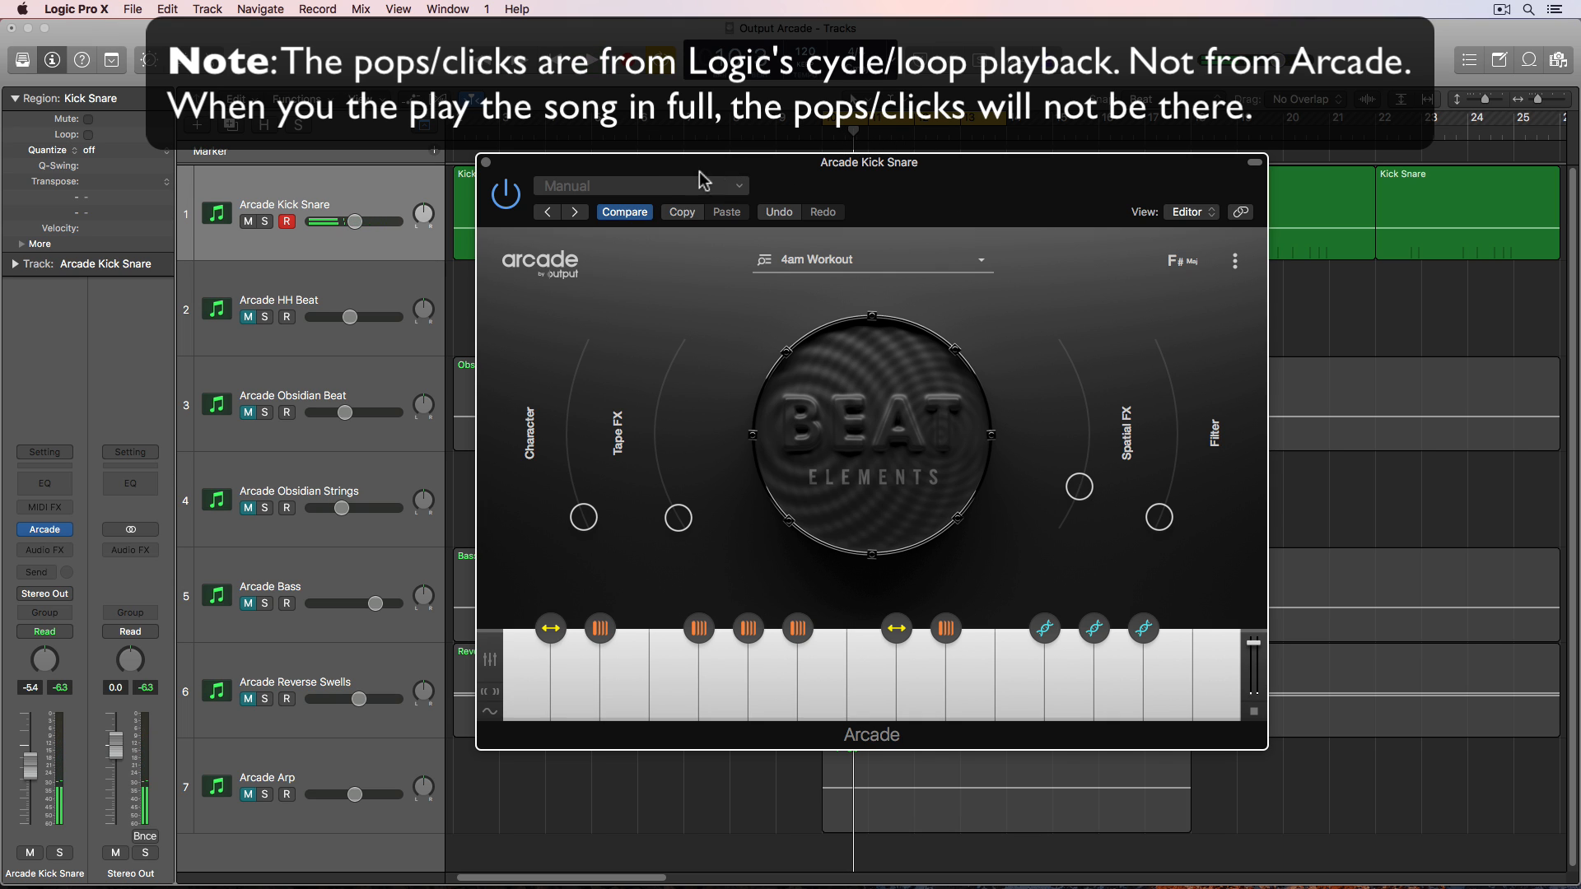
{"action": "left_click", "coordinate": [486, 162]}
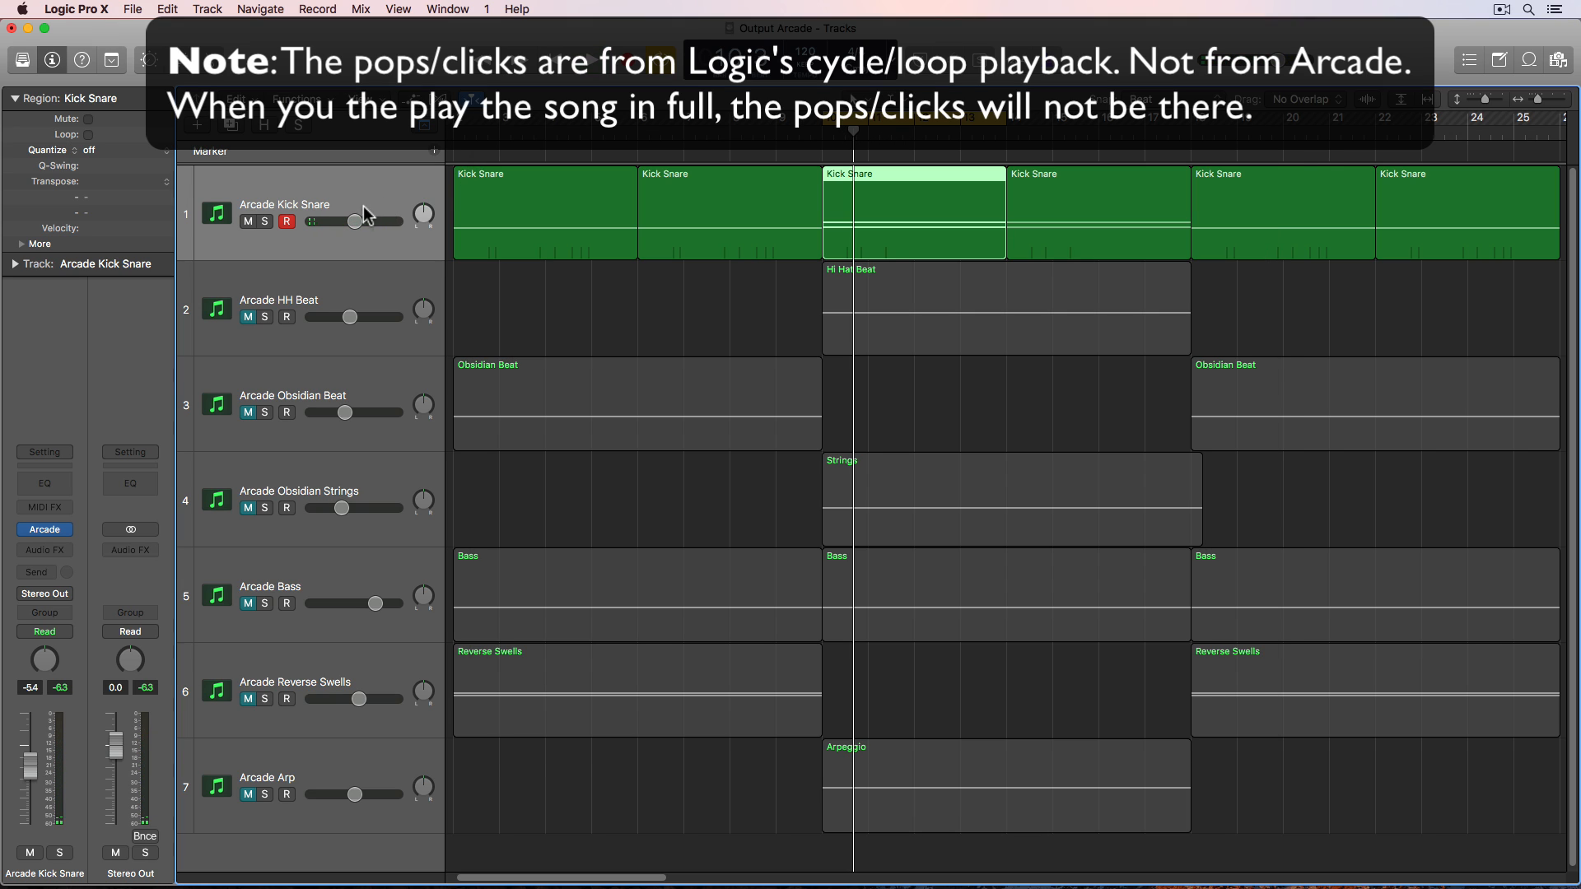
- Reopen the Arcade plugin on the Arcade Kick Snare track and audition several keys on its keyboard
{"action": "left_click", "coordinate": [283, 289]}
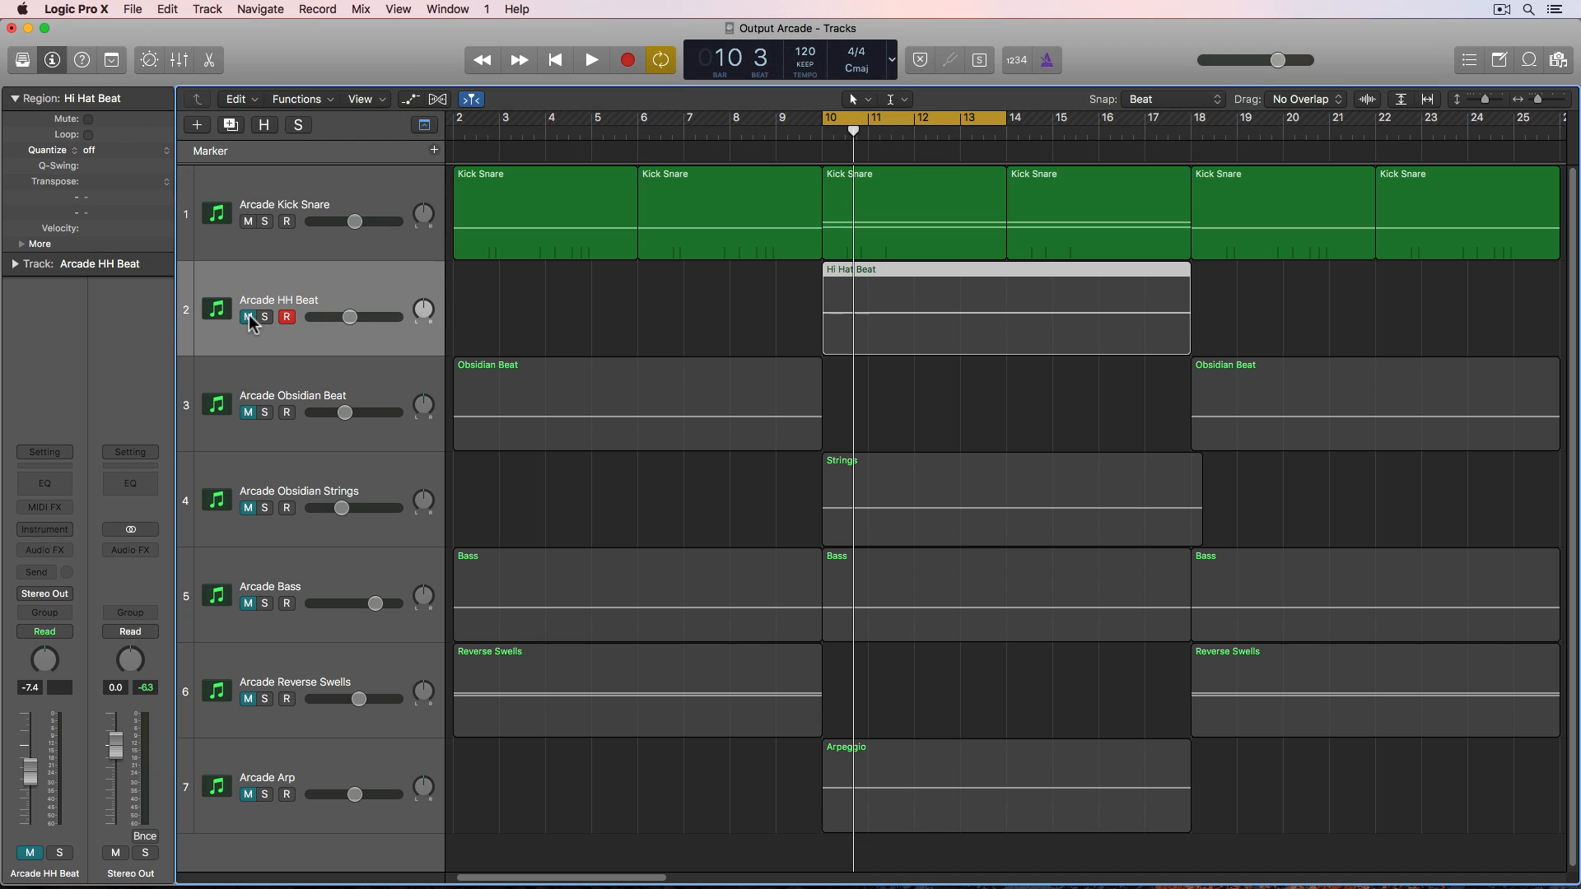
{"action": "left_click", "coordinate": [275, 206]}
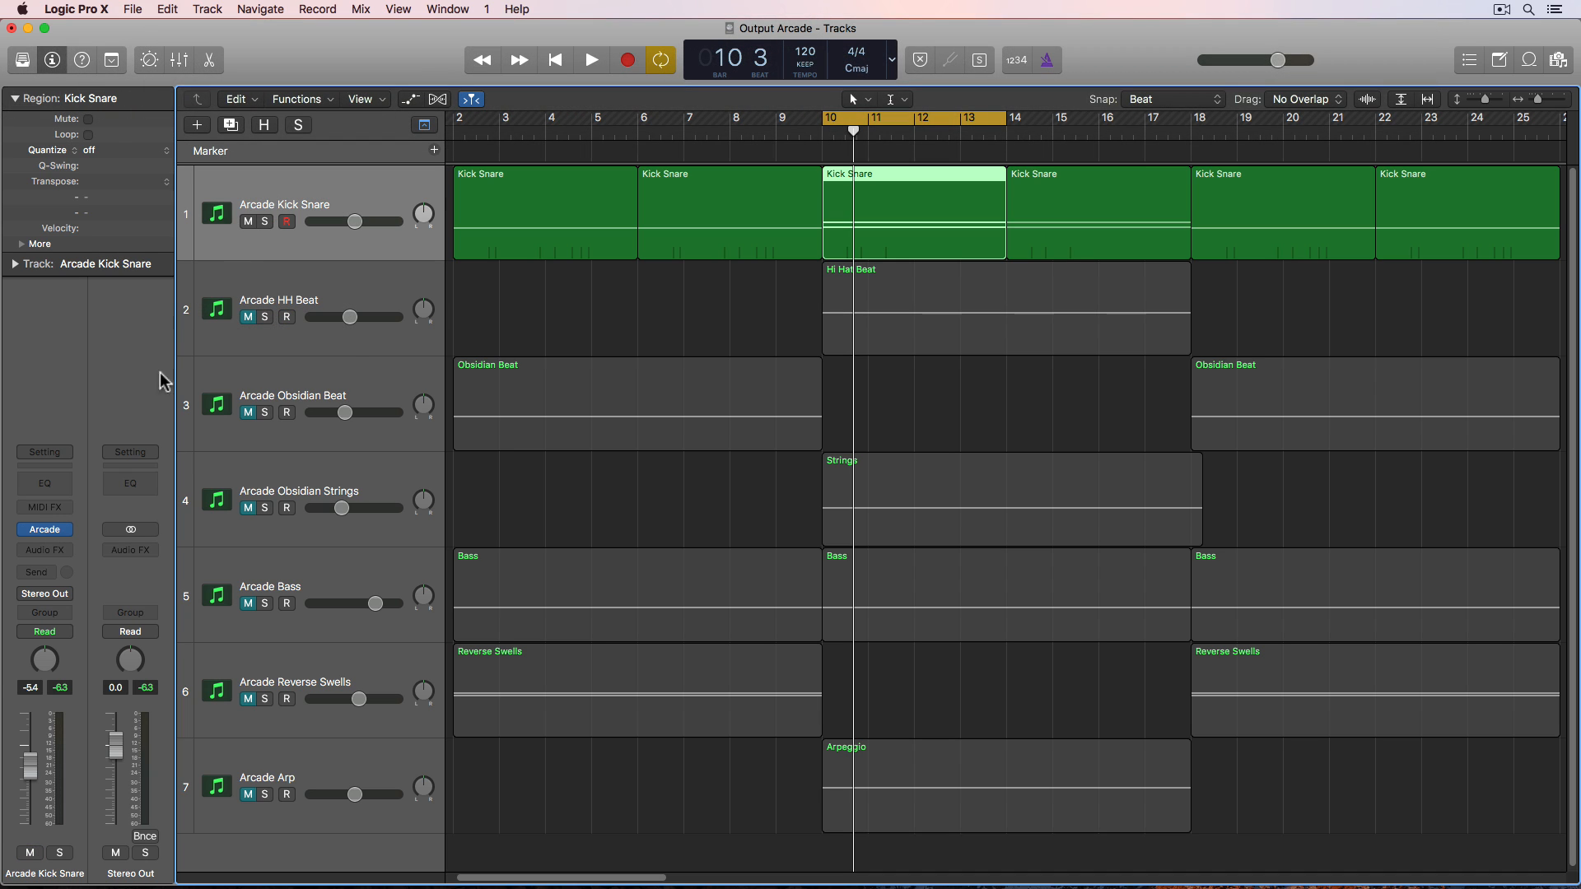
{"action": "left_click", "coordinate": [47, 531]}
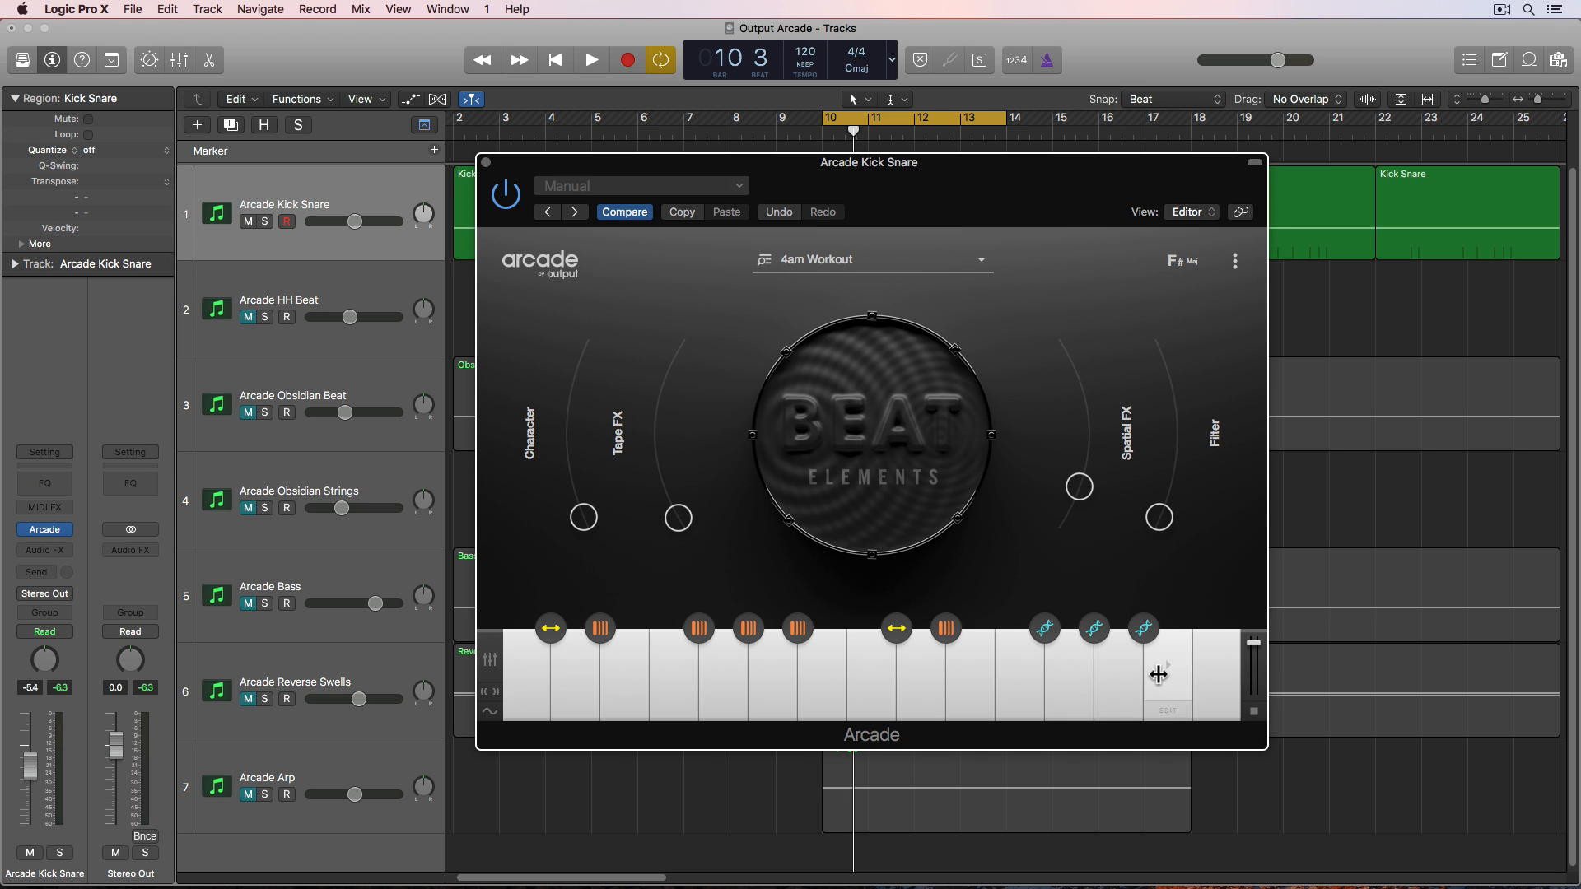
{"action": "left_click", "coordinate": [1025, 681]}
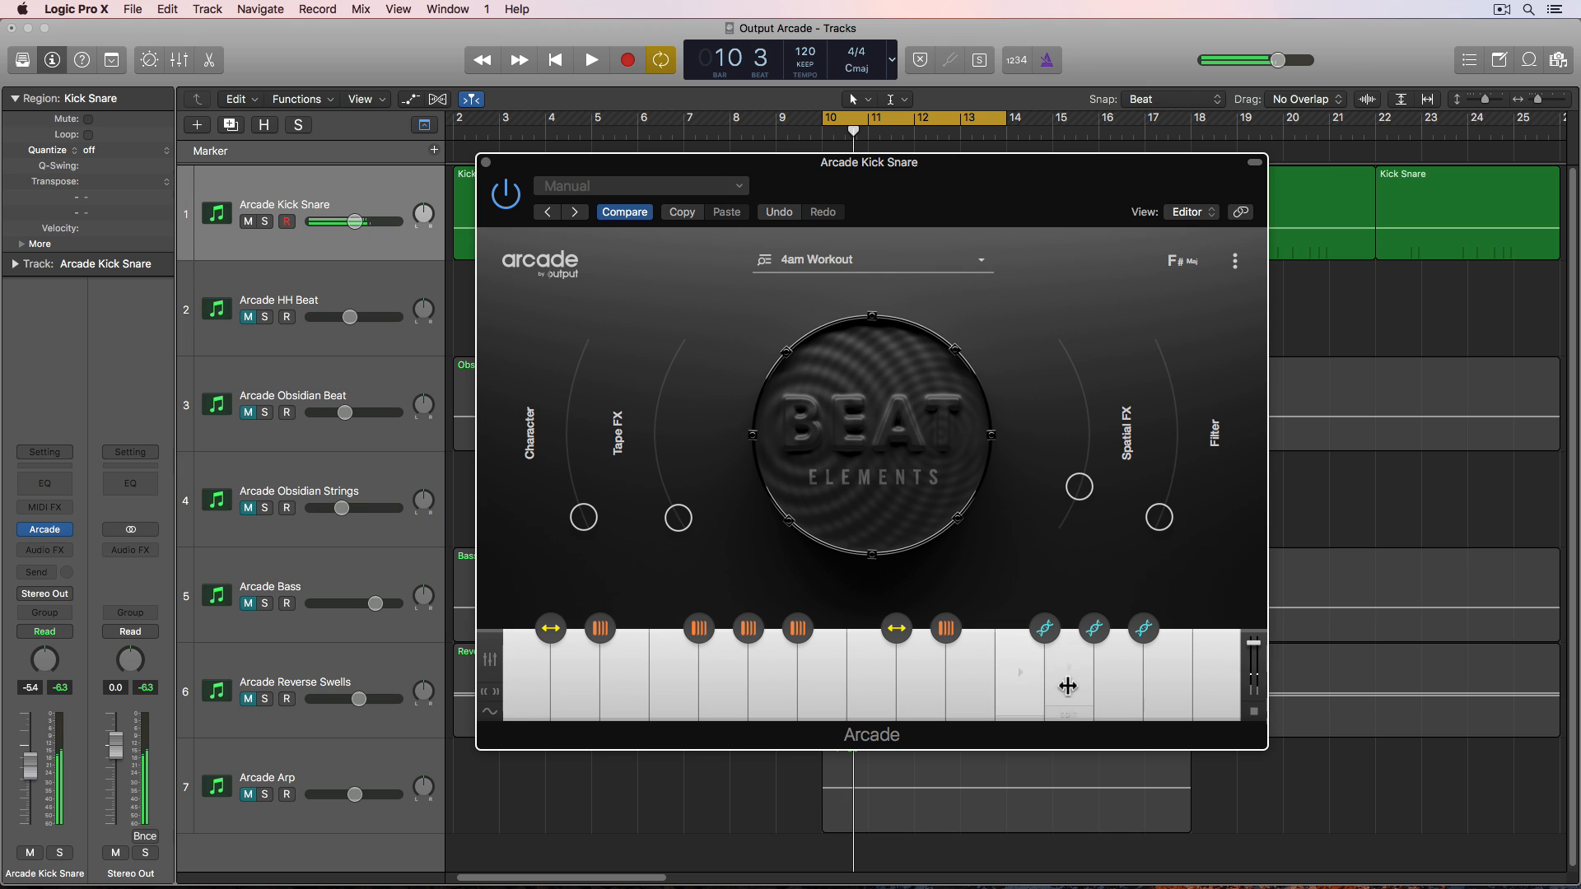
{"action": "left_click", "coordinate": [1068, 686]}
{"action": "left_click", "coordinate": [1116, 675]}
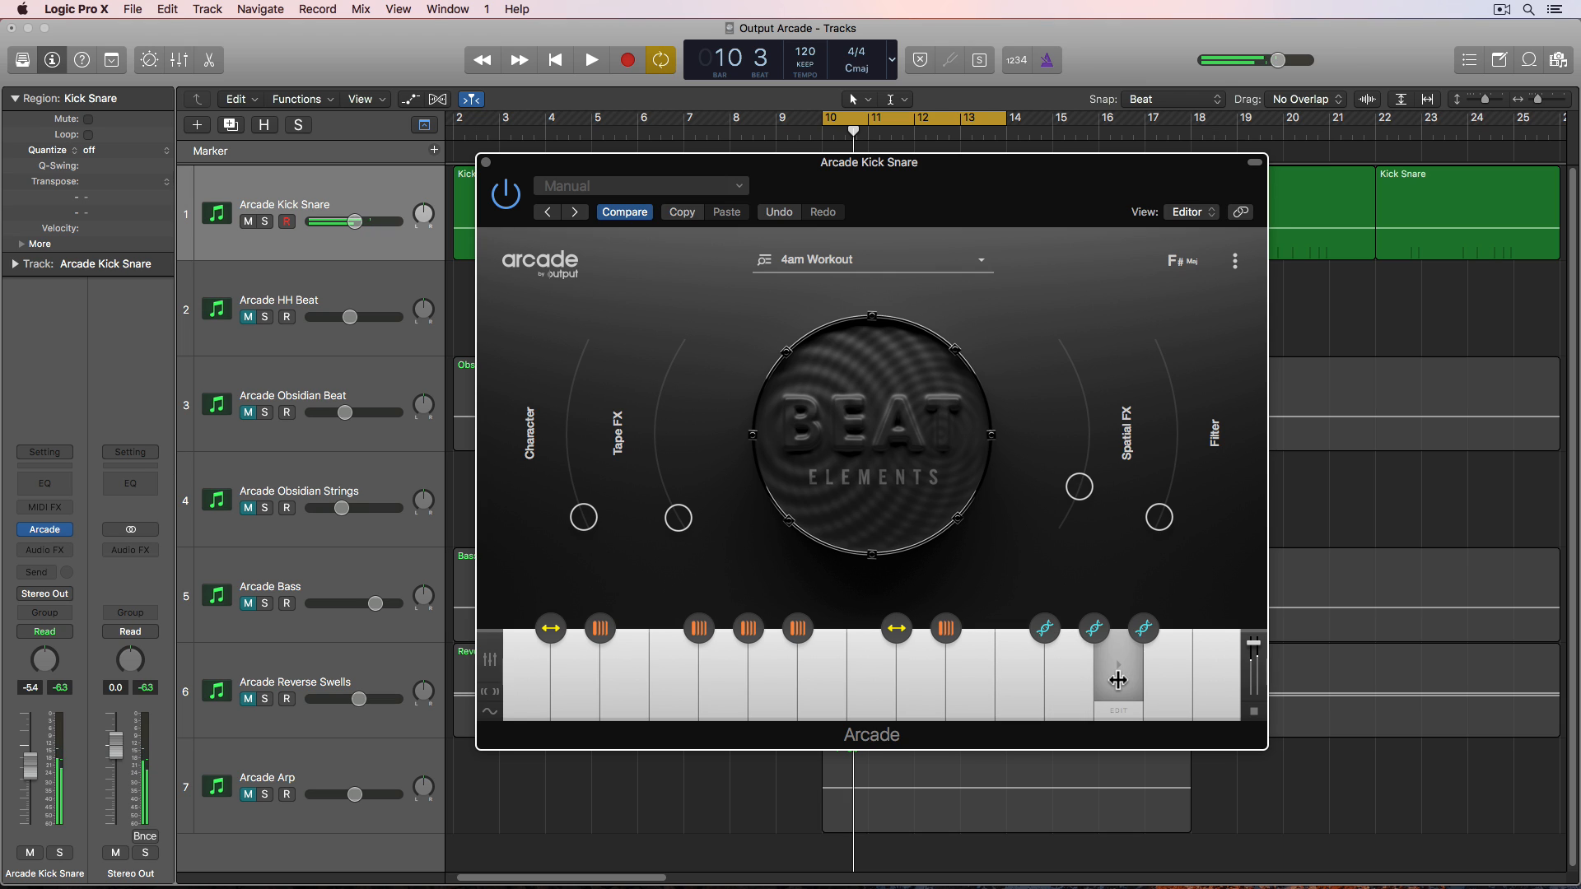
{"action": "left_click", "coordinate": [1159, 679]}
{"action": "left_click", "coordinate": [1062, 681]}
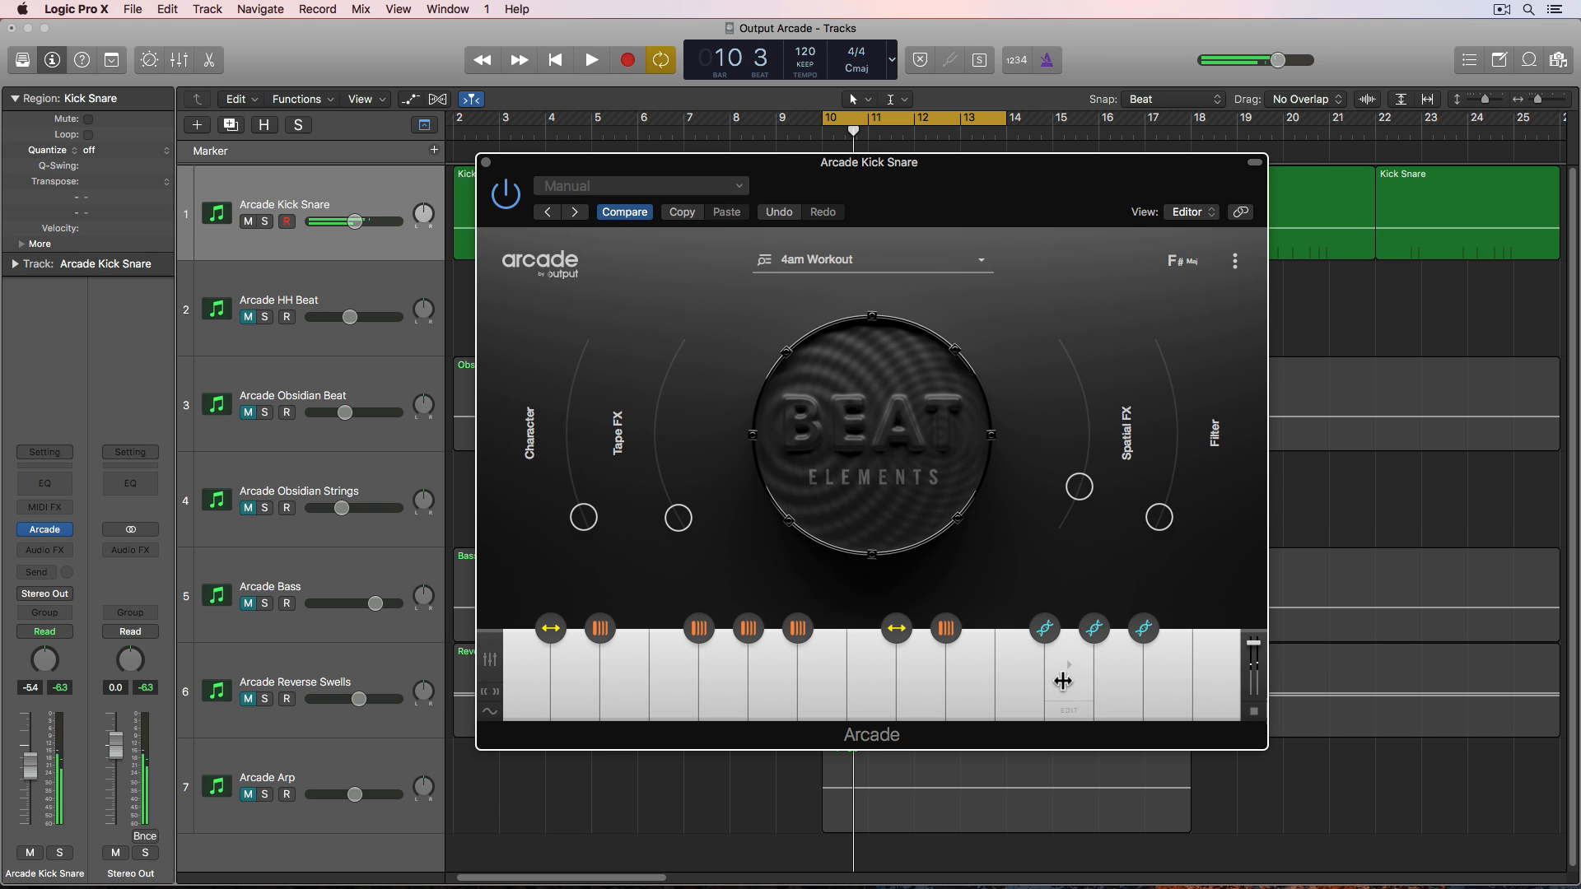
- Close the plugin and insert Arcade (Stereo) as the instrument on the Arcade HH Beat track
{"action": "left_click", "coordinate": [486, 162]}
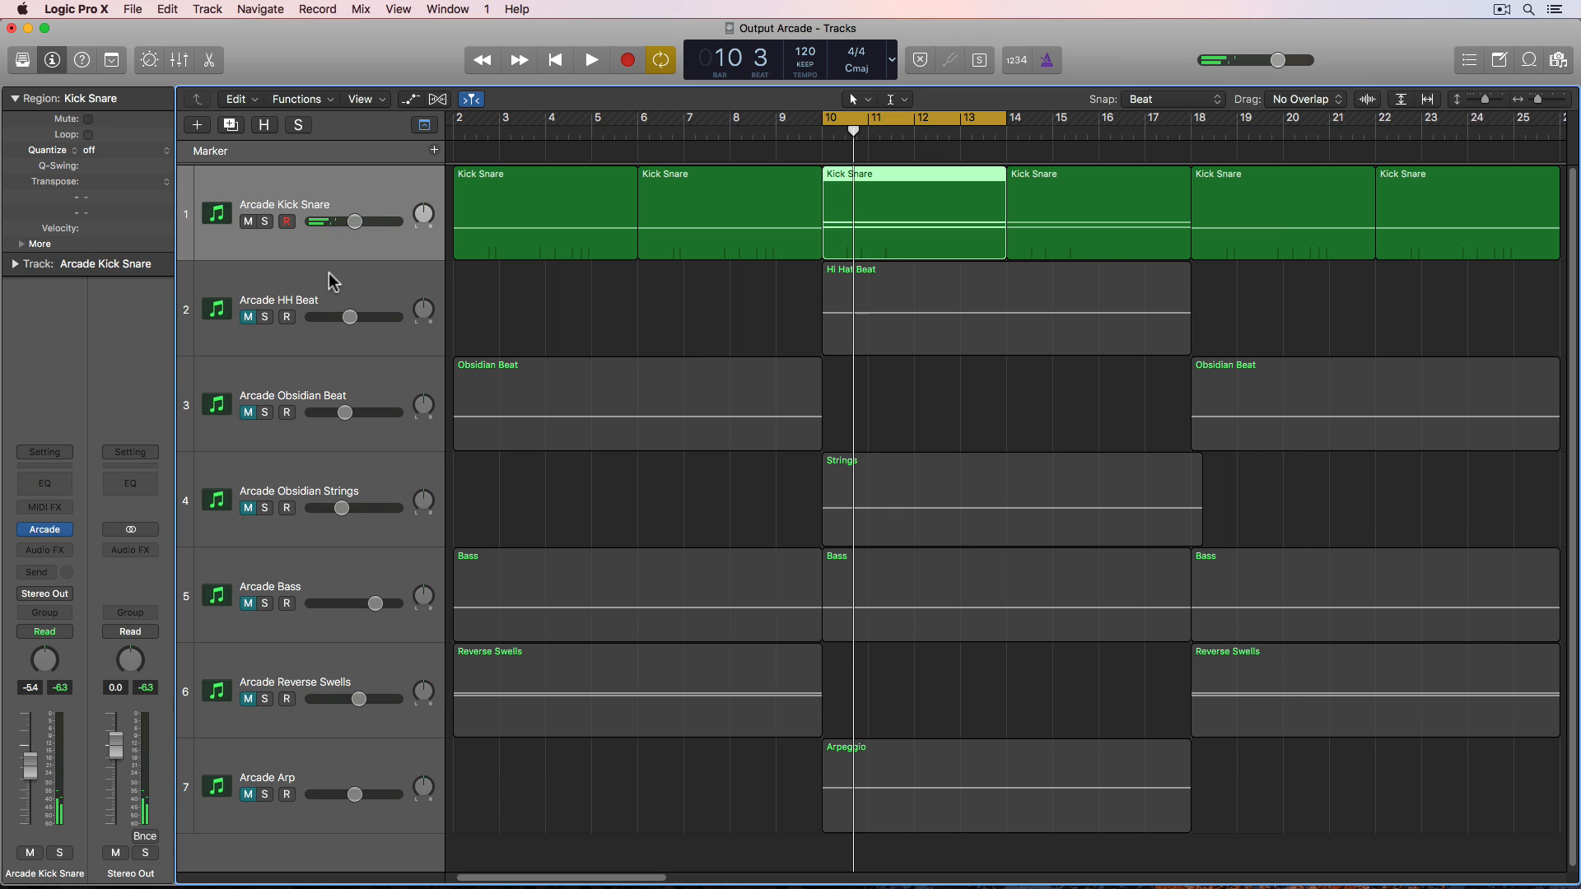
{"action": "left_click", "coordinate": [333, 284]}
{"action": "left_click", "coordinate": [286, 319]}
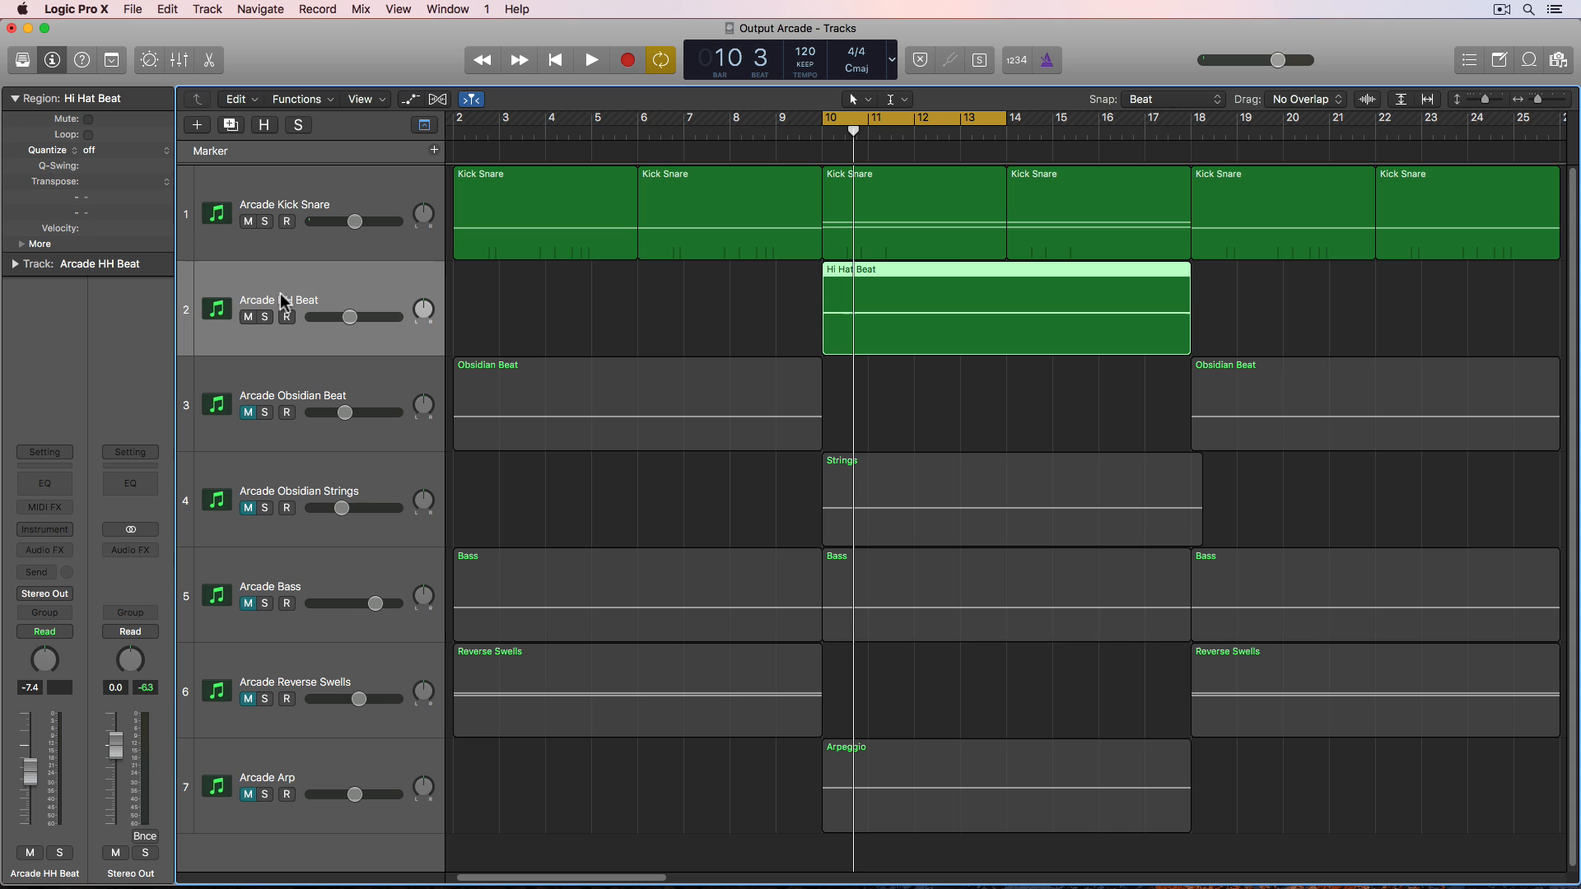
{"action": "left_click", "coordinate": [61, 531]}
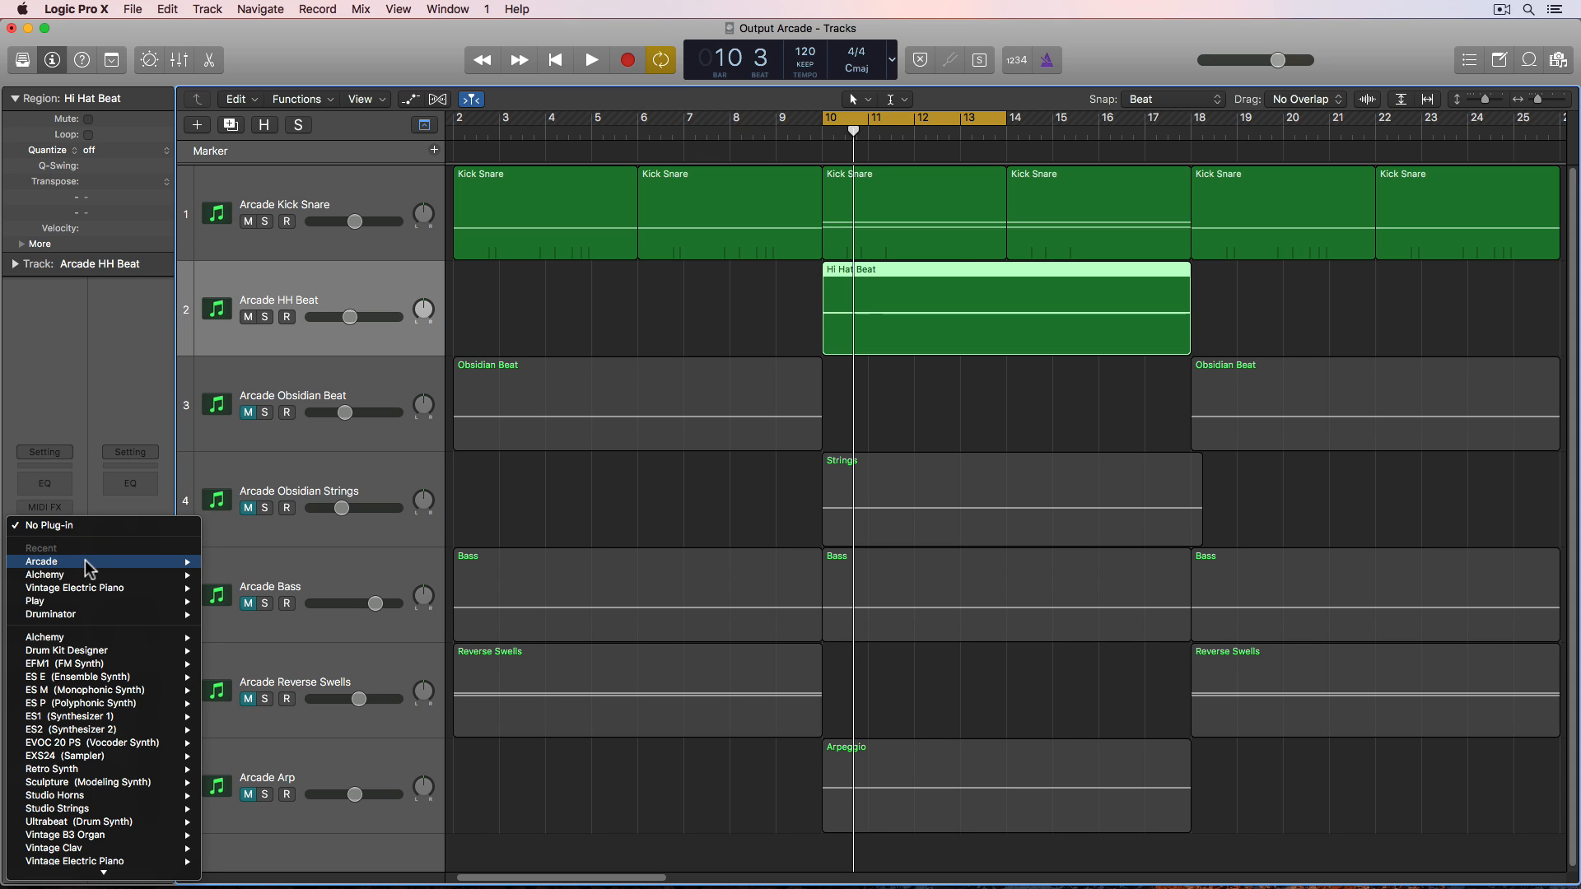
{"action": "mouse_move", "coordinate": [181, 562]}
{"action": "left_click", "coordinate": [233, 562]}
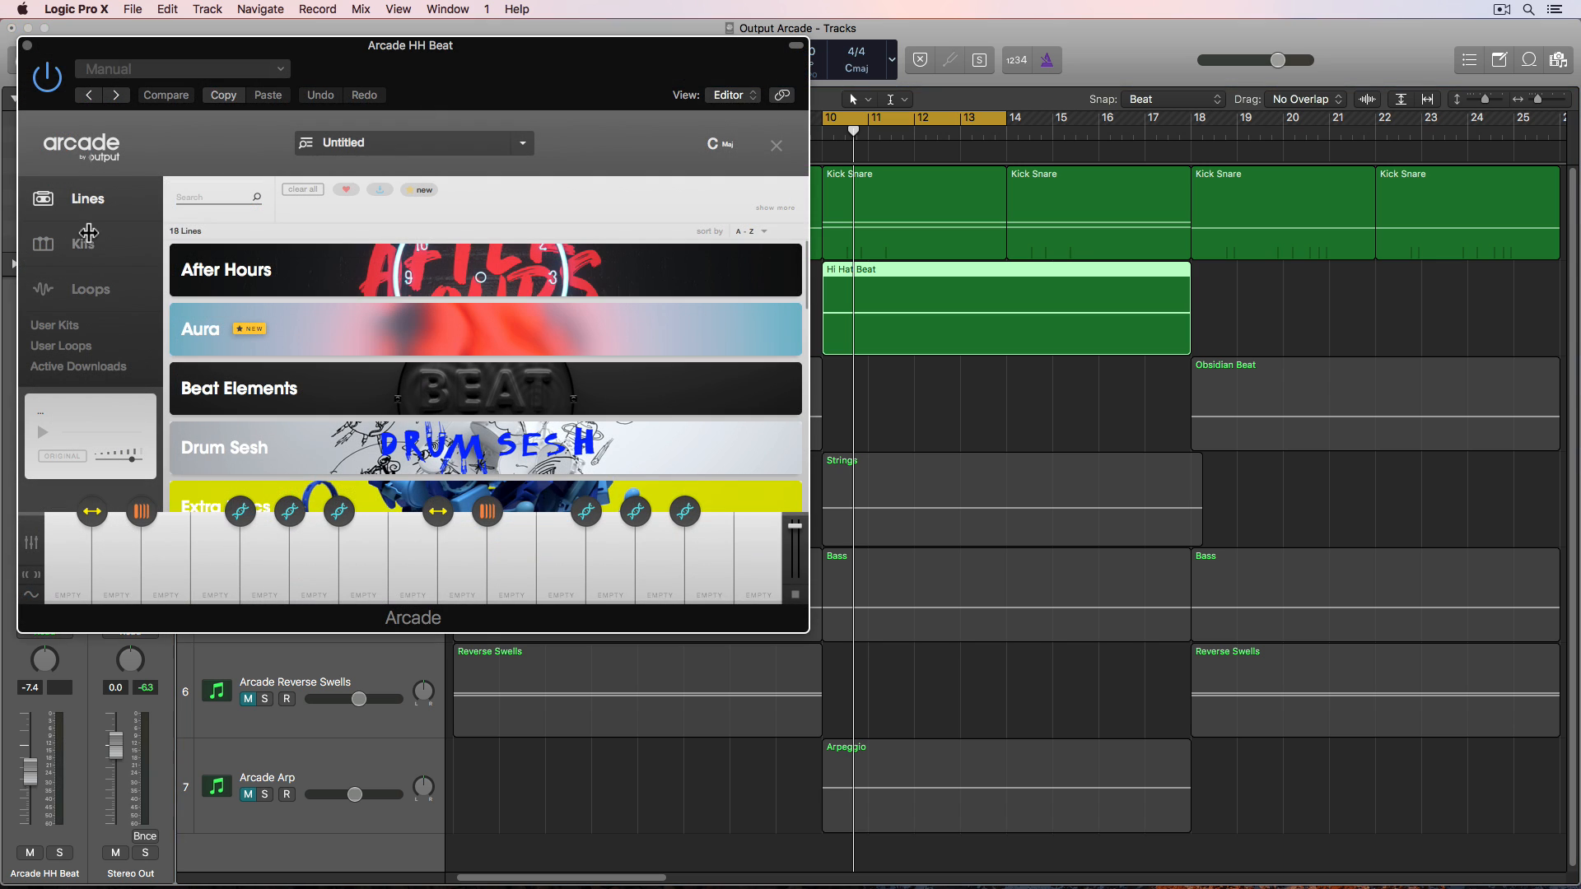
- Open the Beat Elements line, load the 4am Workout kit and audition a key
{"action": "left_click", "coordinate": [414, 391]}
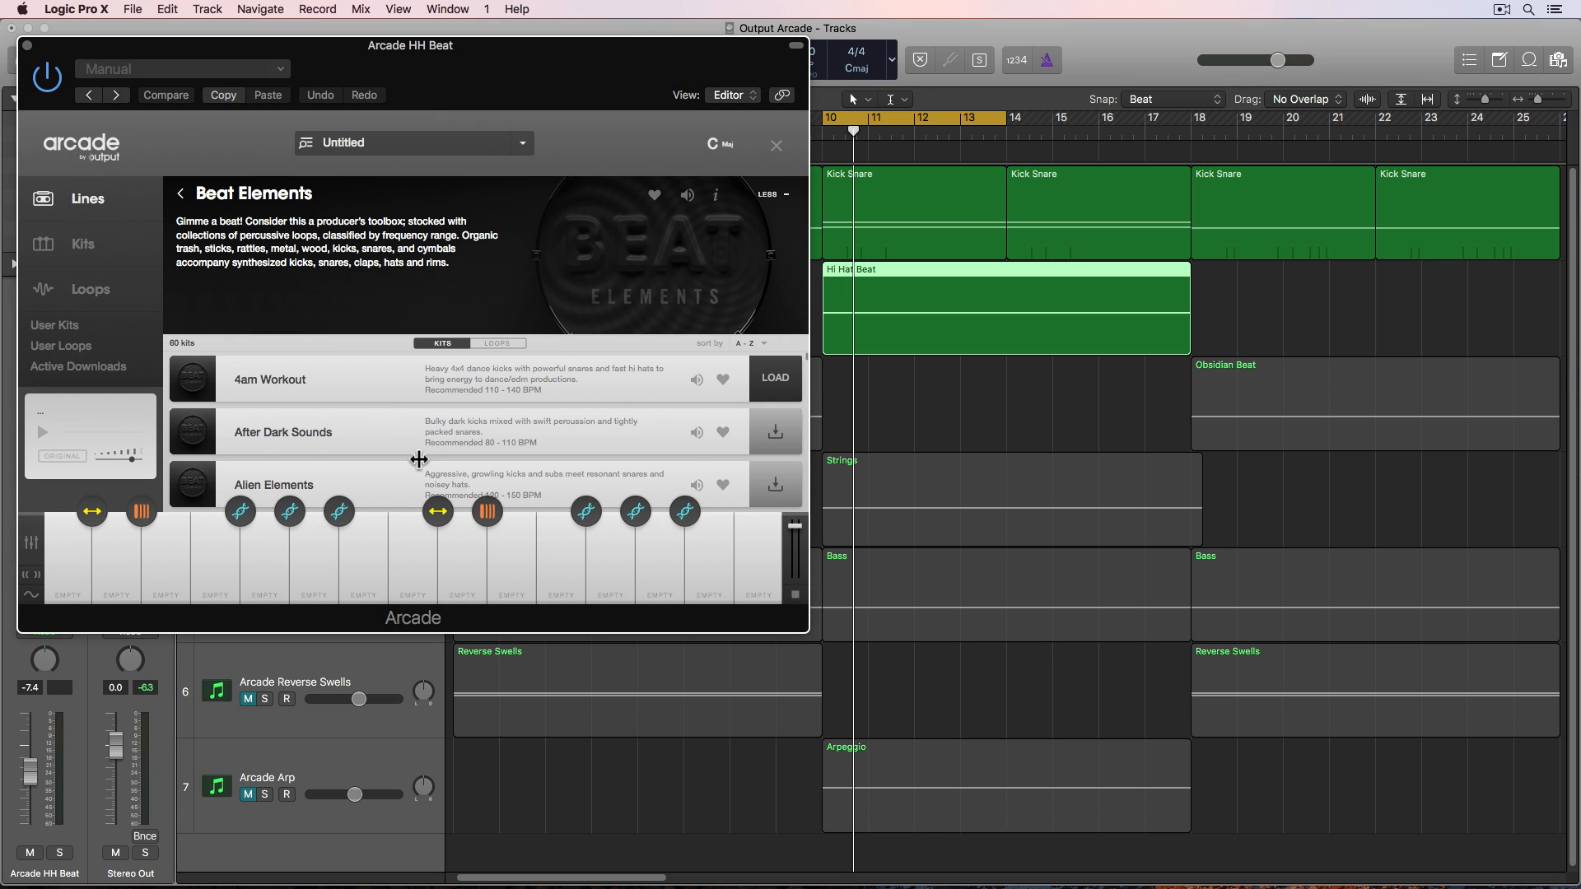
{"action": "left_click", "coordinate": [777, 380]}
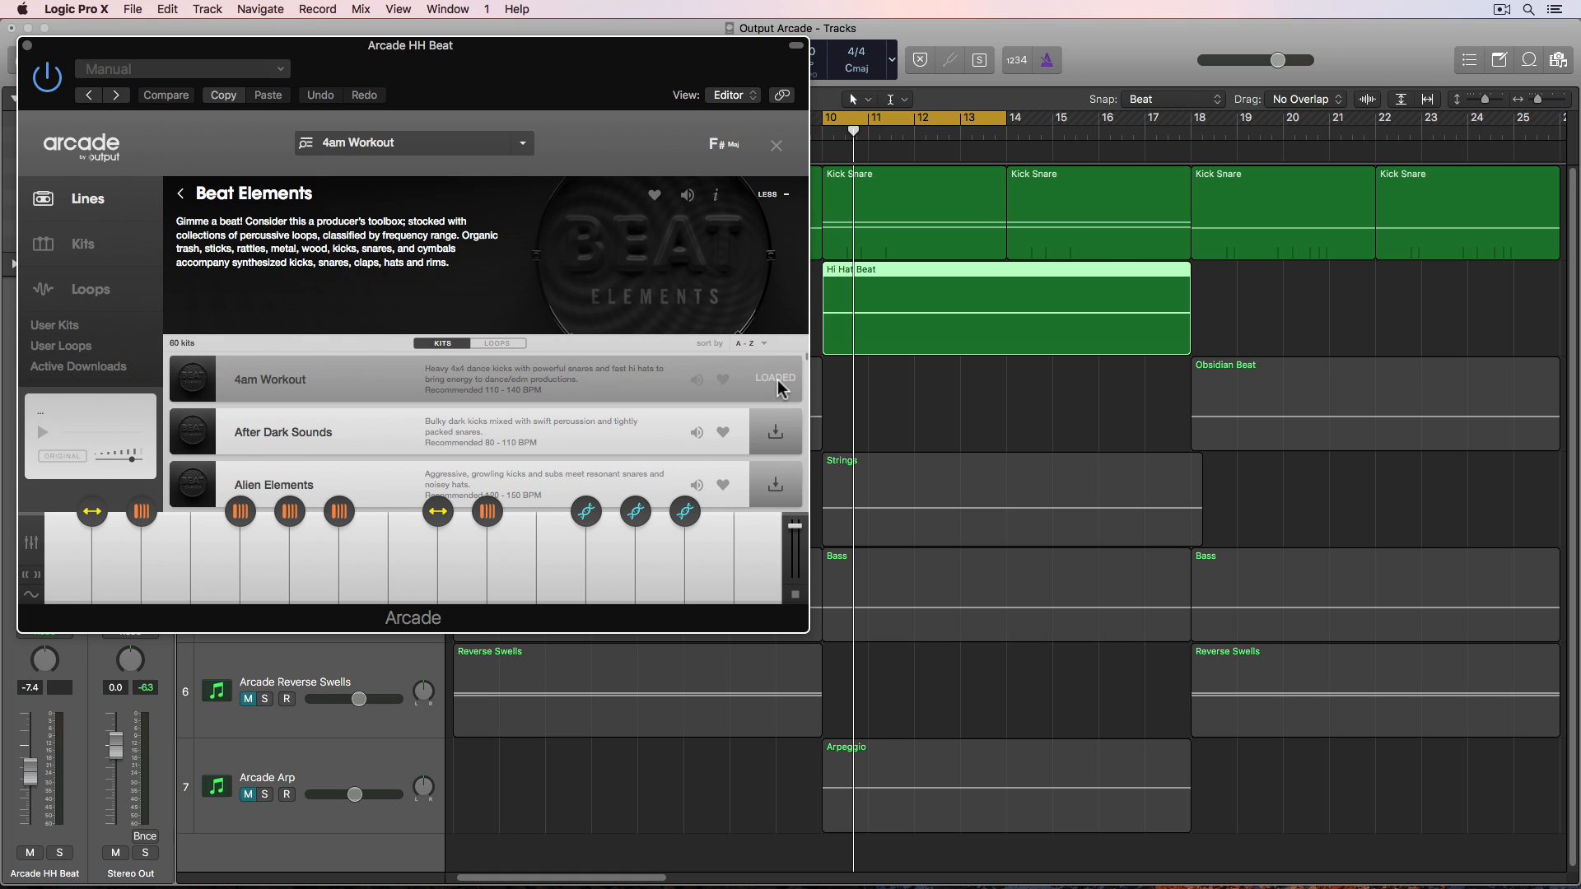
{"action": "left_click", "coordinate": [611, 565]}
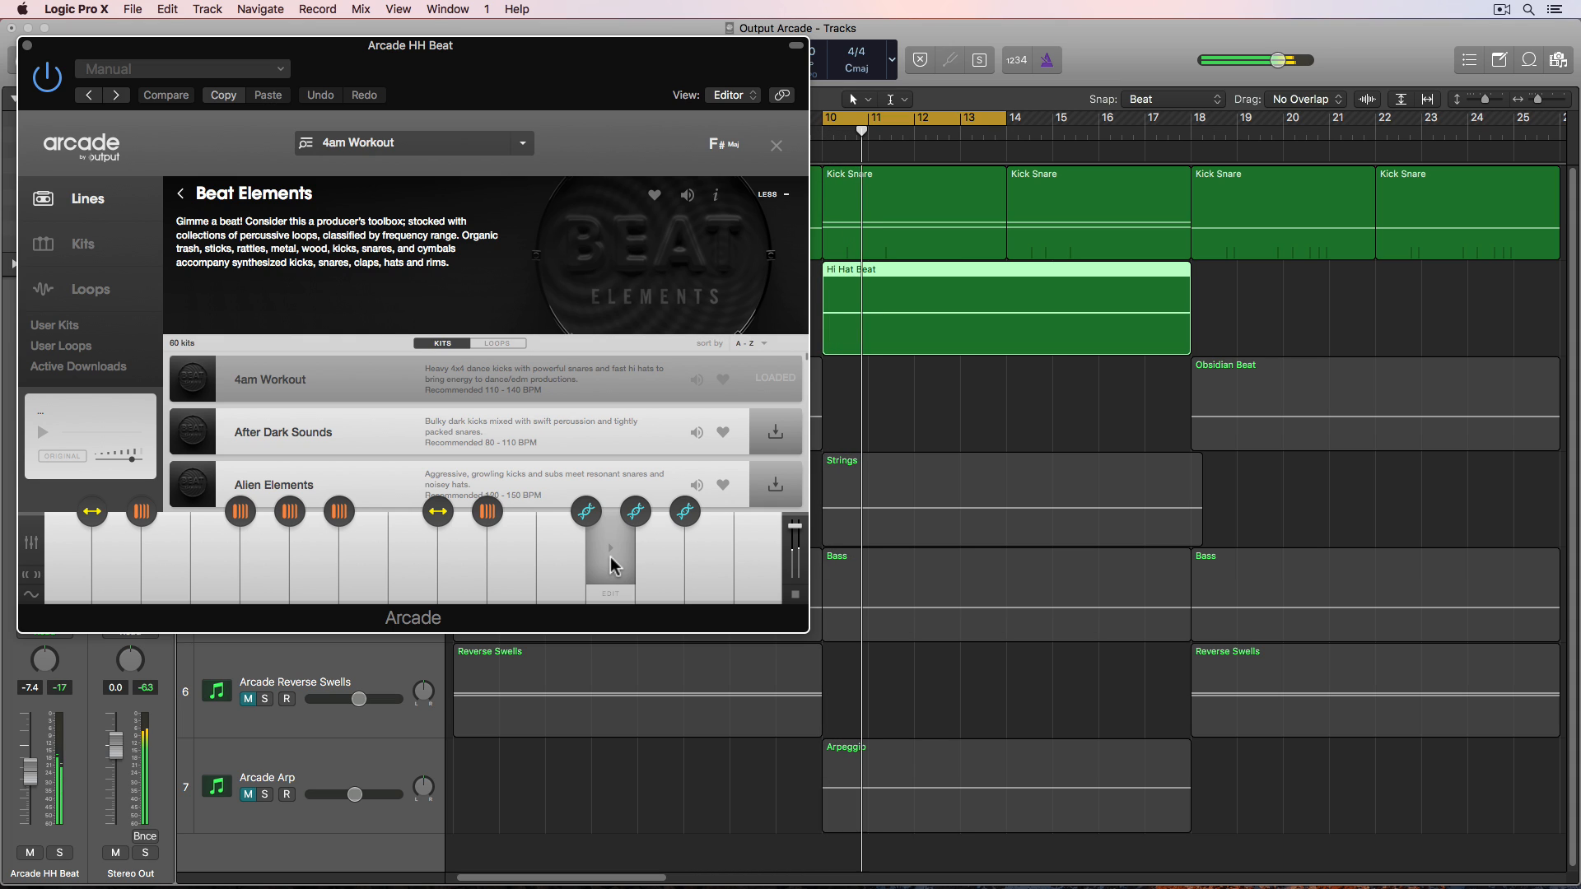
- Close the browser, turn the Tape FX macro knob and close the plugin window
{"action": "left_click", "coordinate": [776, 148]}
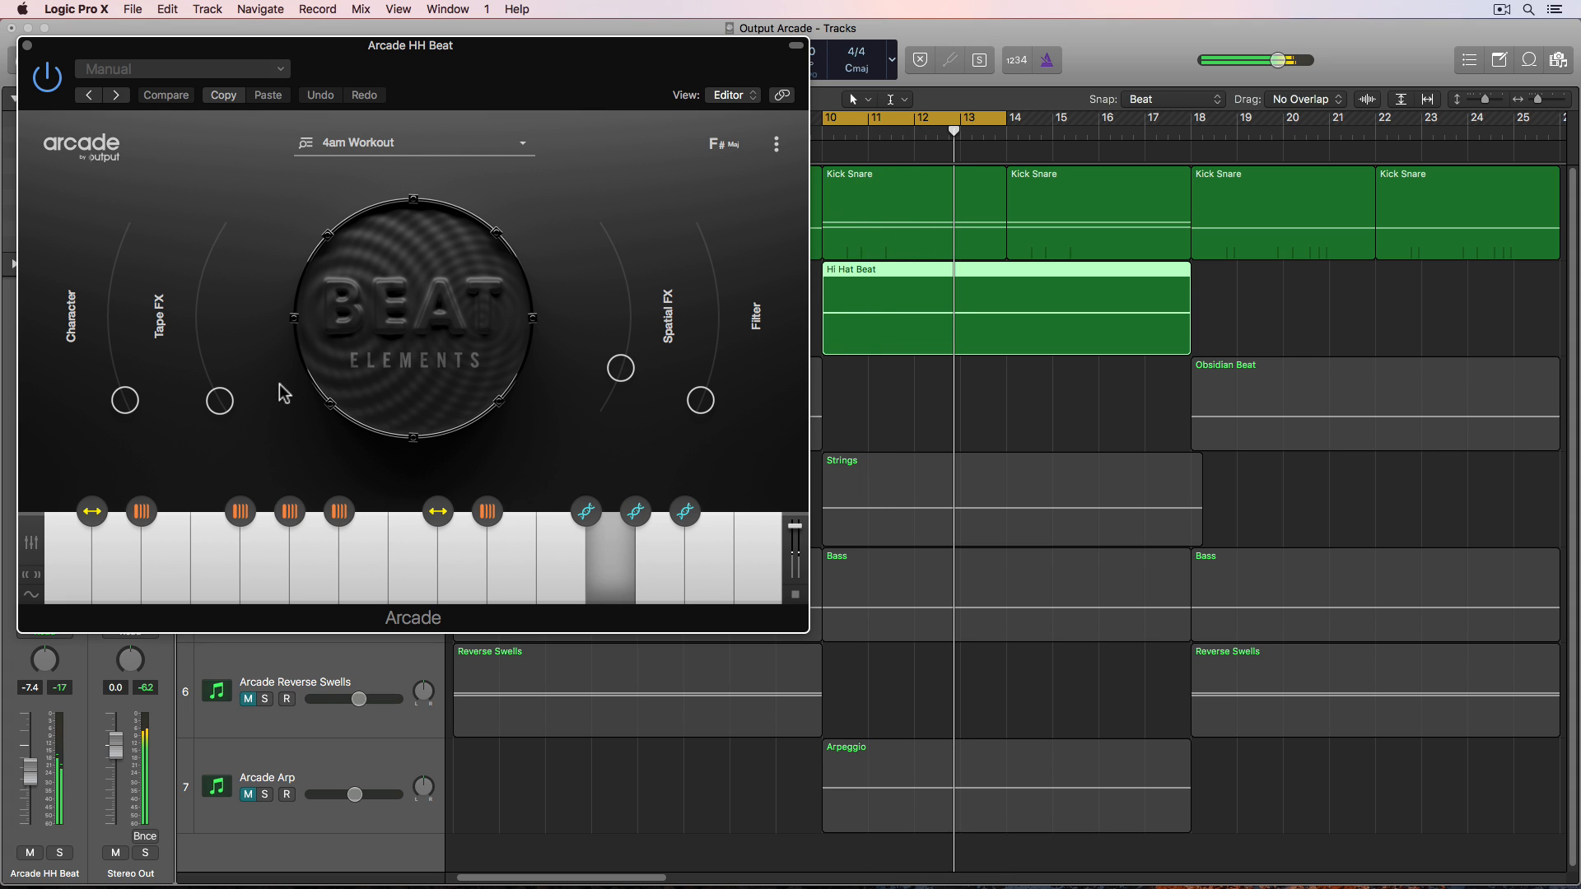
{"action": "left_click_drag", "start_coordinate": [217, 401], "coordinate": [186, 438]}
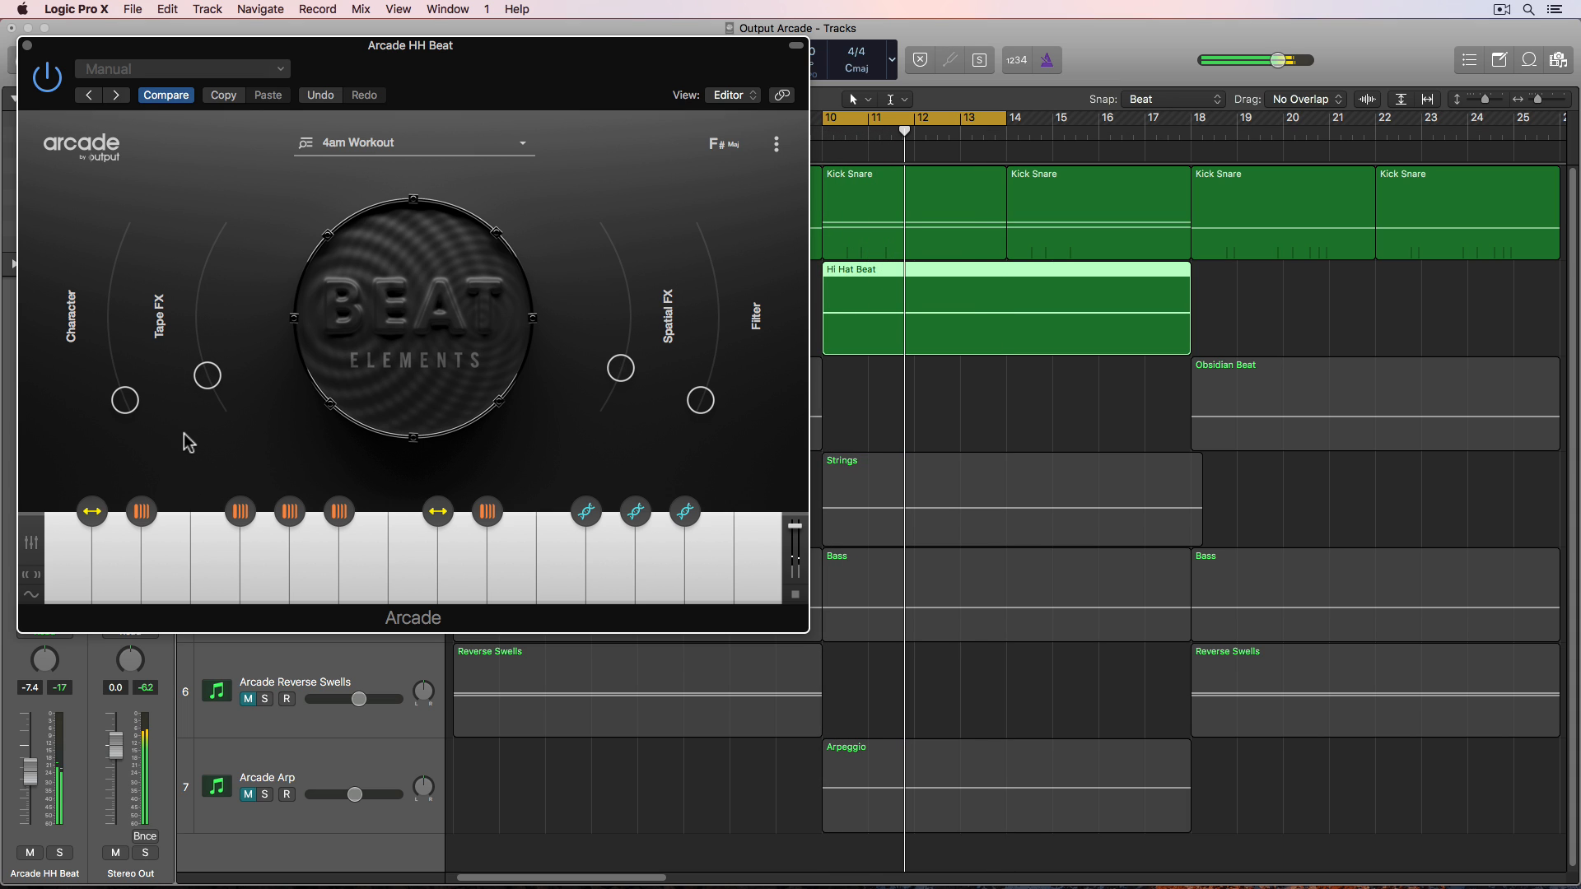
{"action": "left_click", "coordinate": [28, 46]}
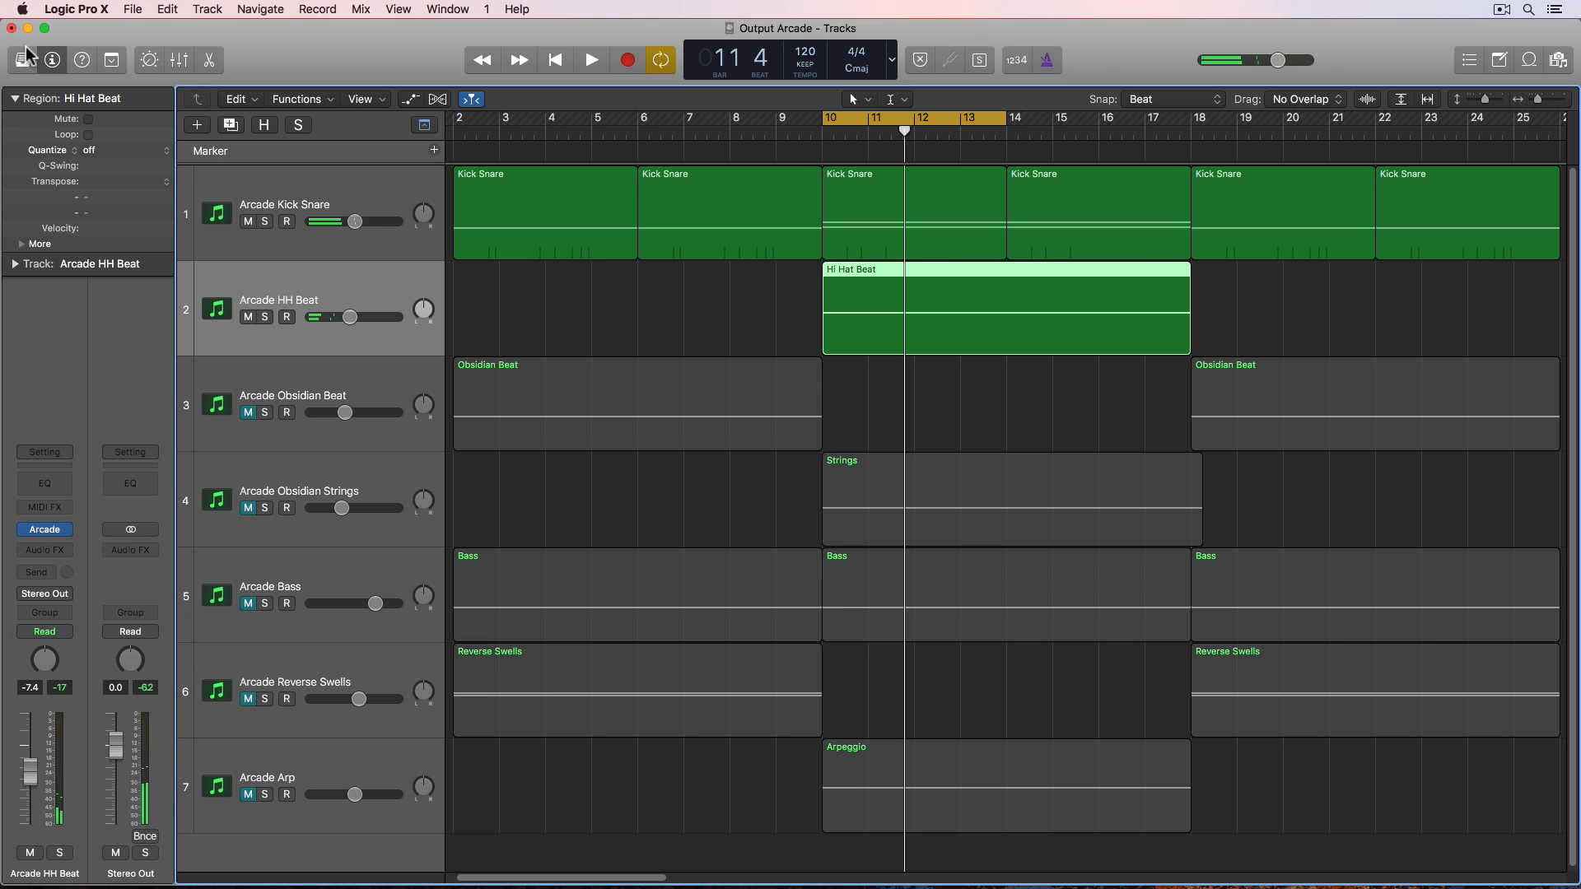
- Select the first Obsidian Beat region and set the cycle range to match it
{"action": "left_click", "coordinate": [267, 385]}
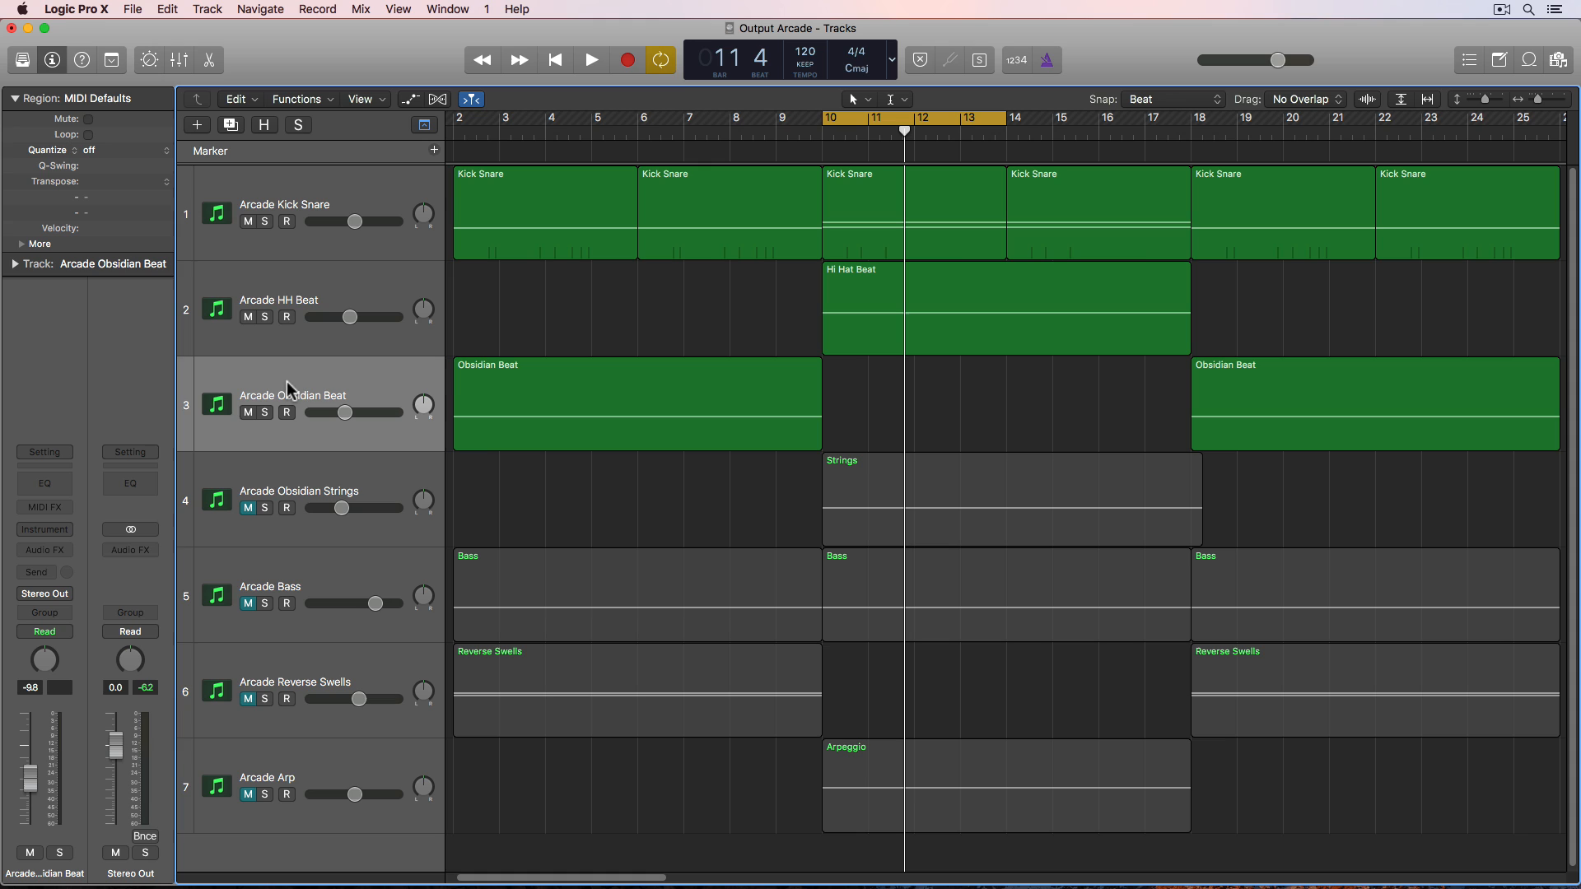
{"action": "left_click", "coordinate": [565, 374]}
{"action": "key", "text": "super+u"}
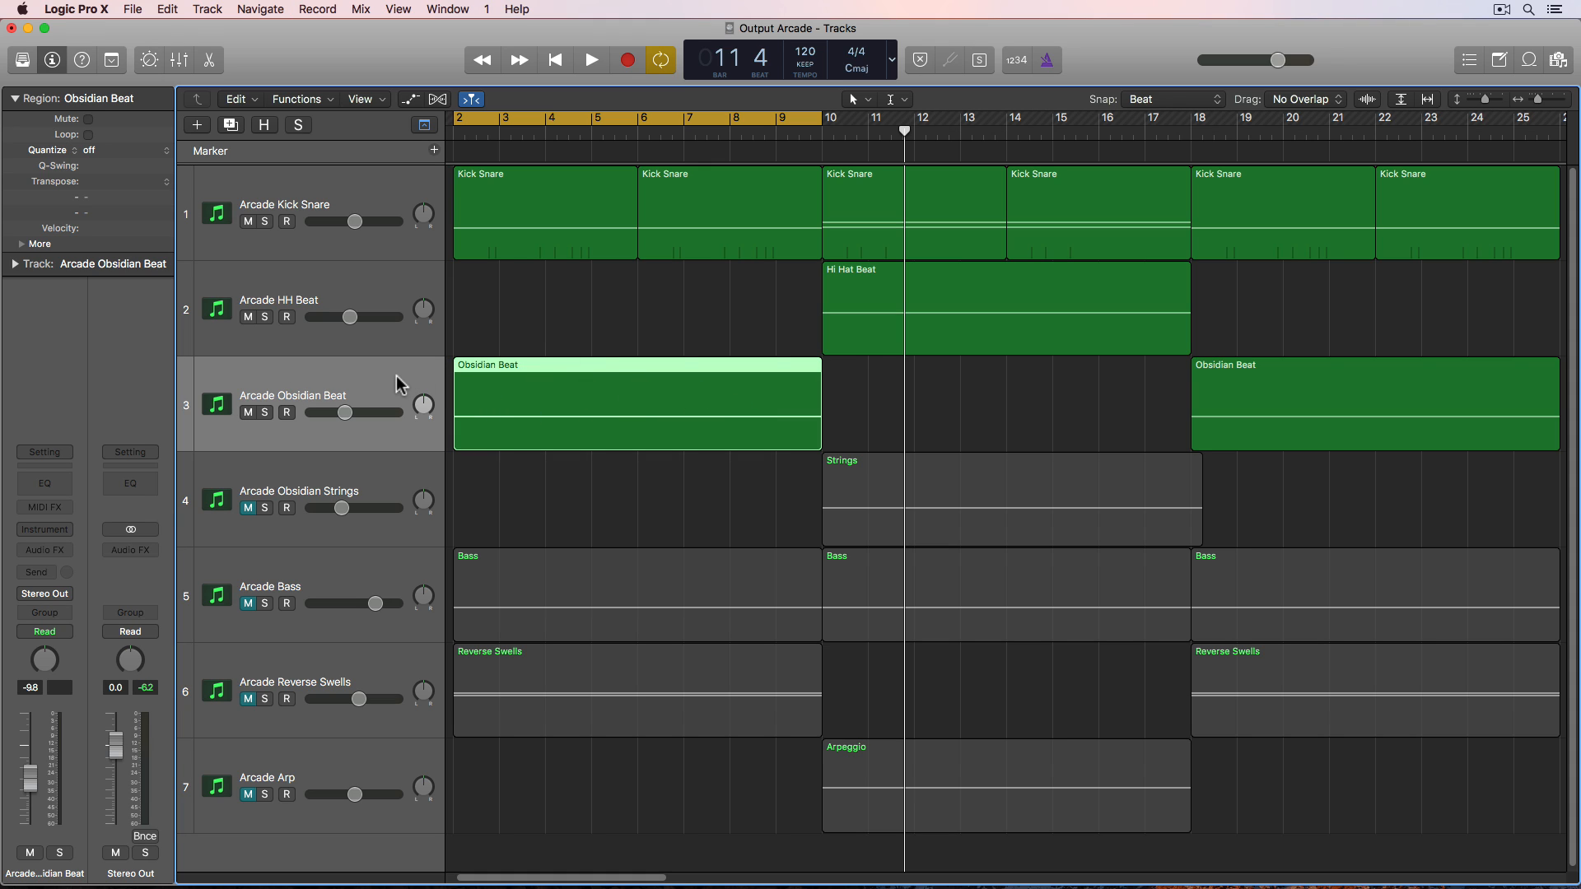
- Insert Arcade (Stereo) as the instrument on the Arcade Obsidian Beat track
{"action": "left_click", "coordinate": [57, 521]}
{"action": "mouse_move", "coordinate": [74, 562]}
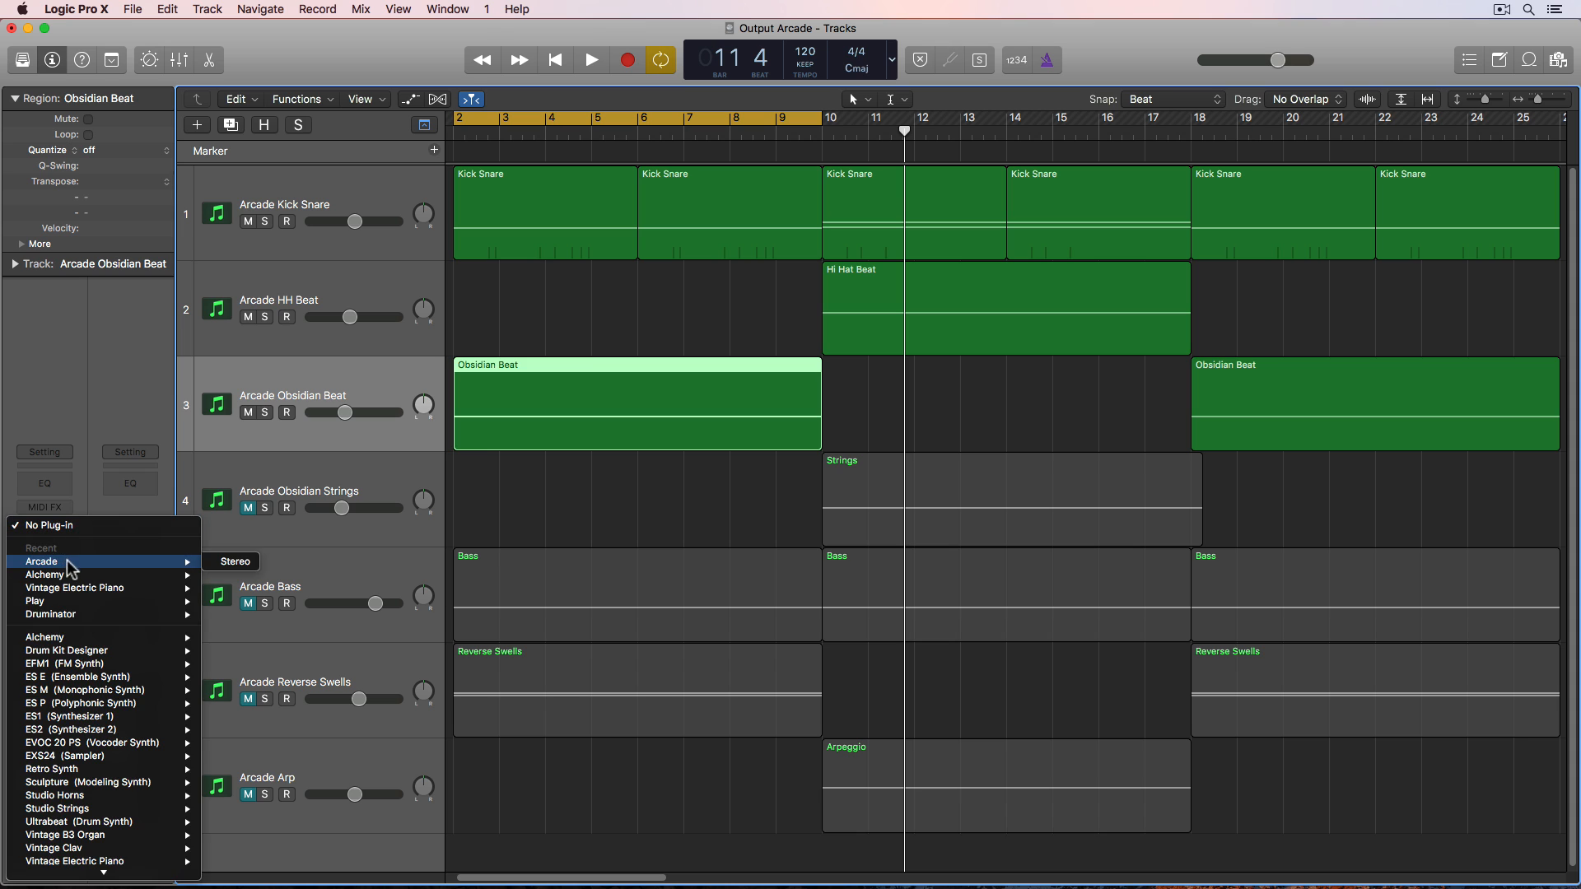
{"action": "left_click", "coordinate": [234, 562]}
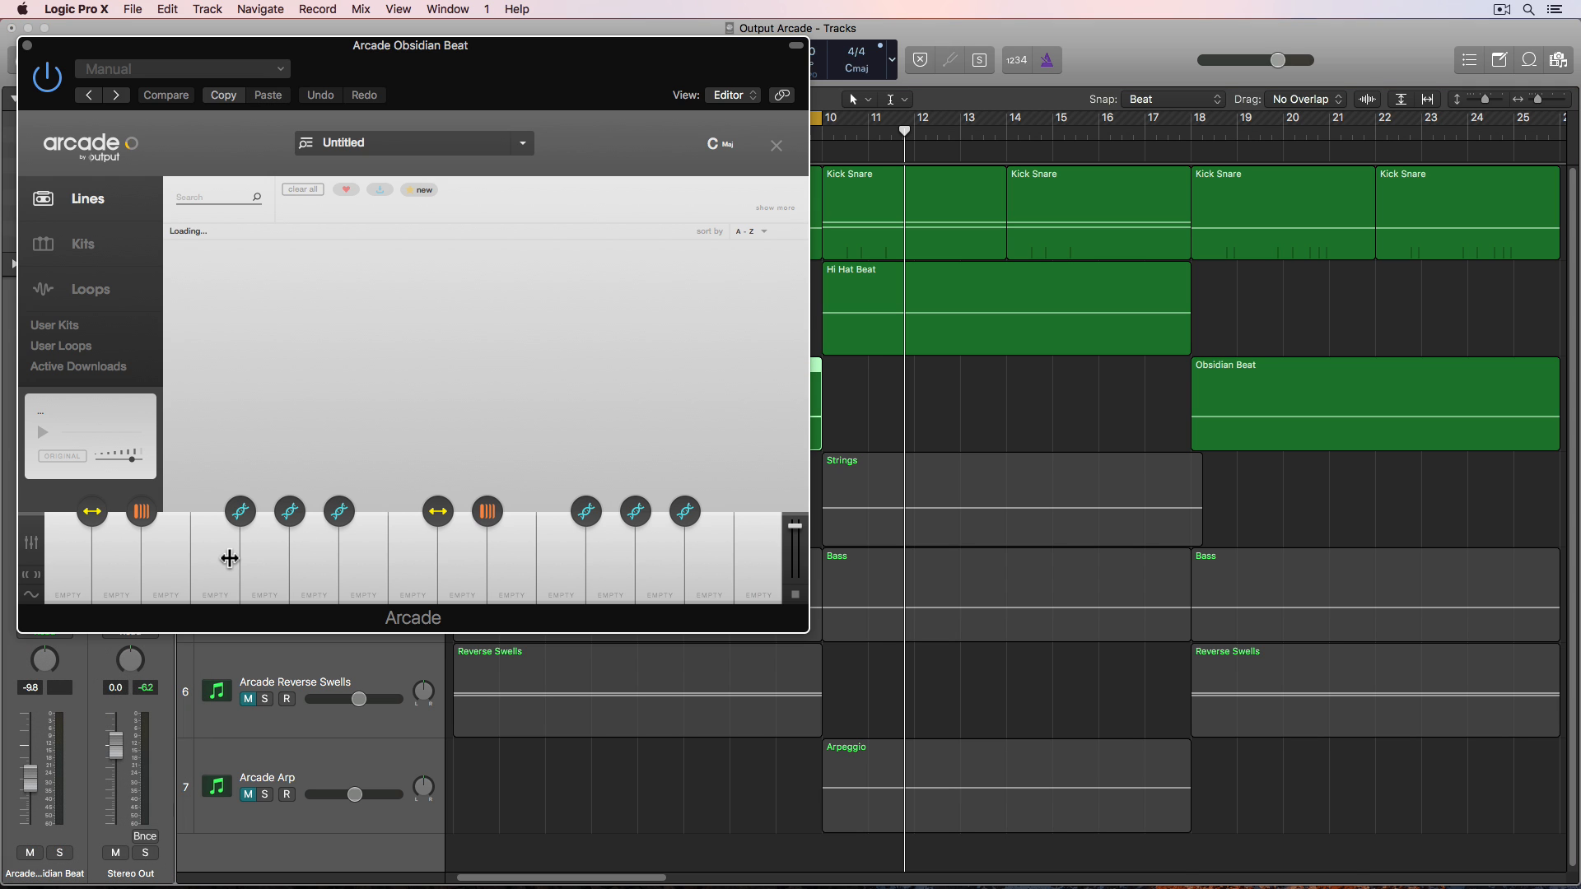
- Scroll the Lines list to Obsidian, open it and load the Agents in Pursuit kit
{"action": "scroll", "coordinate": [343, 382], "scroll_direction": "down", "scroll_amount": 5}
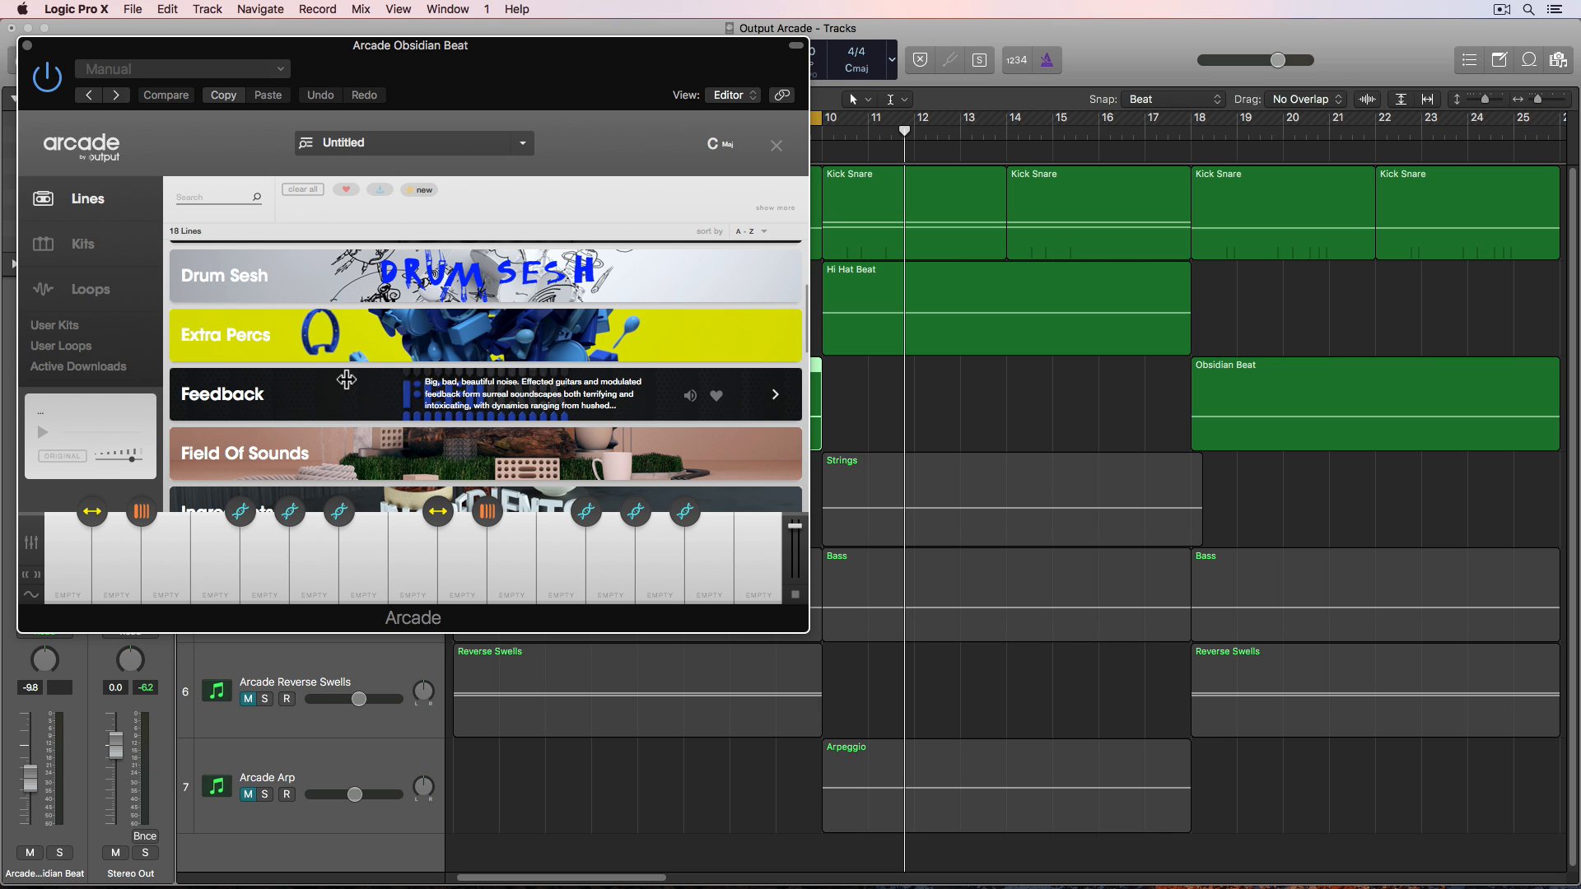
{"action": "scroll", "coordinate": [346, 380], "scroll_direction": "down", "scroll_amount": 3}
{"action": "scroll", "coordinate": [329, 402], "scroll_direction": "down", "scroll_amount": 4}
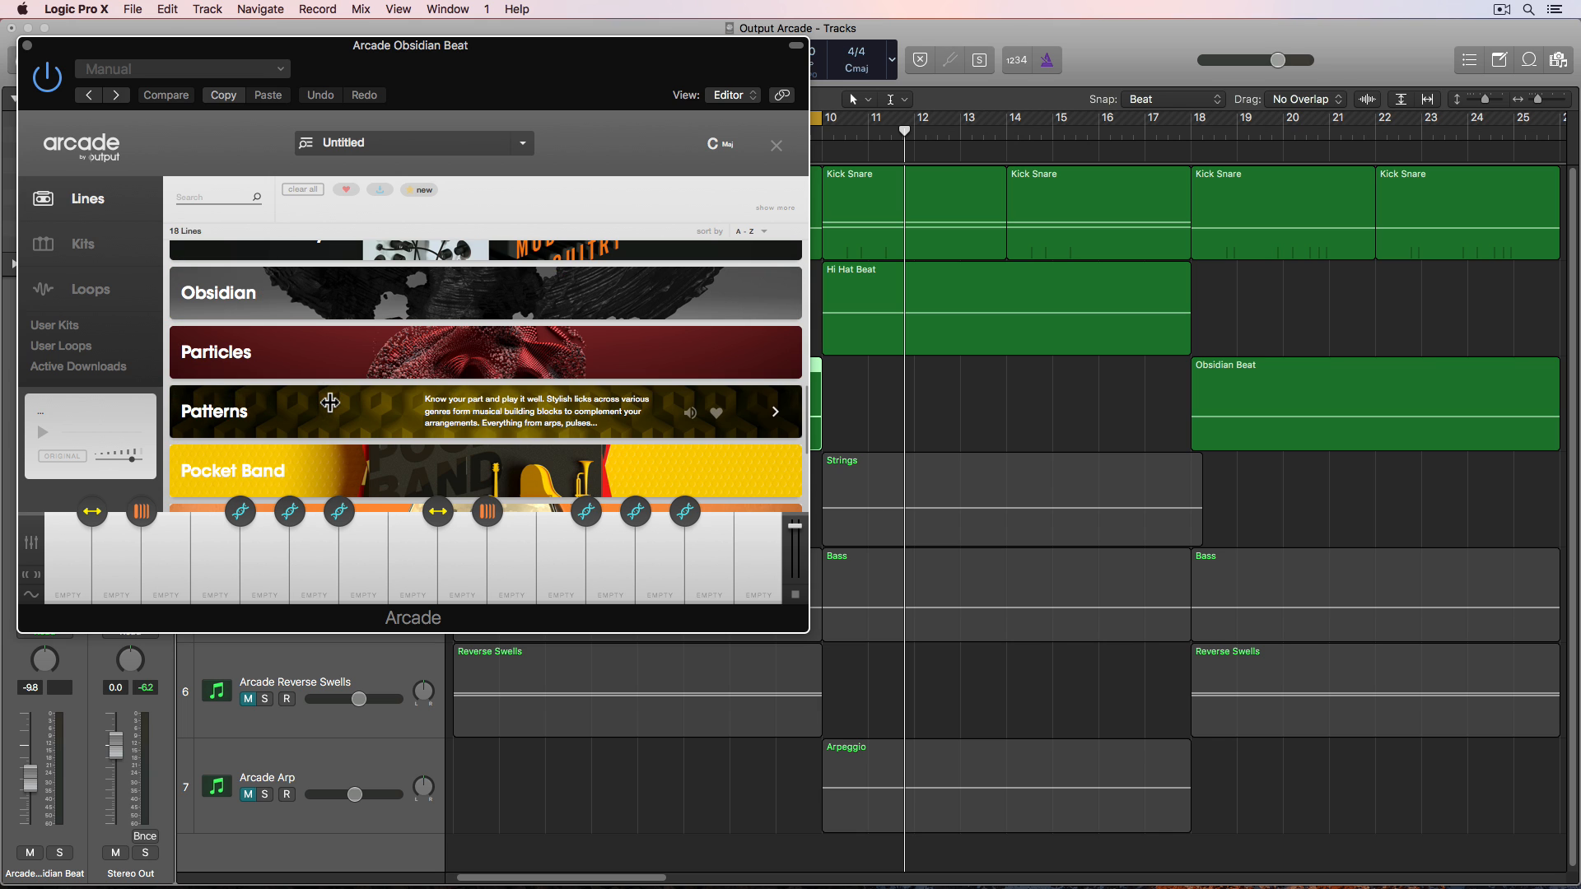
{"action": "left_click", "coordinate": [332, 303]}
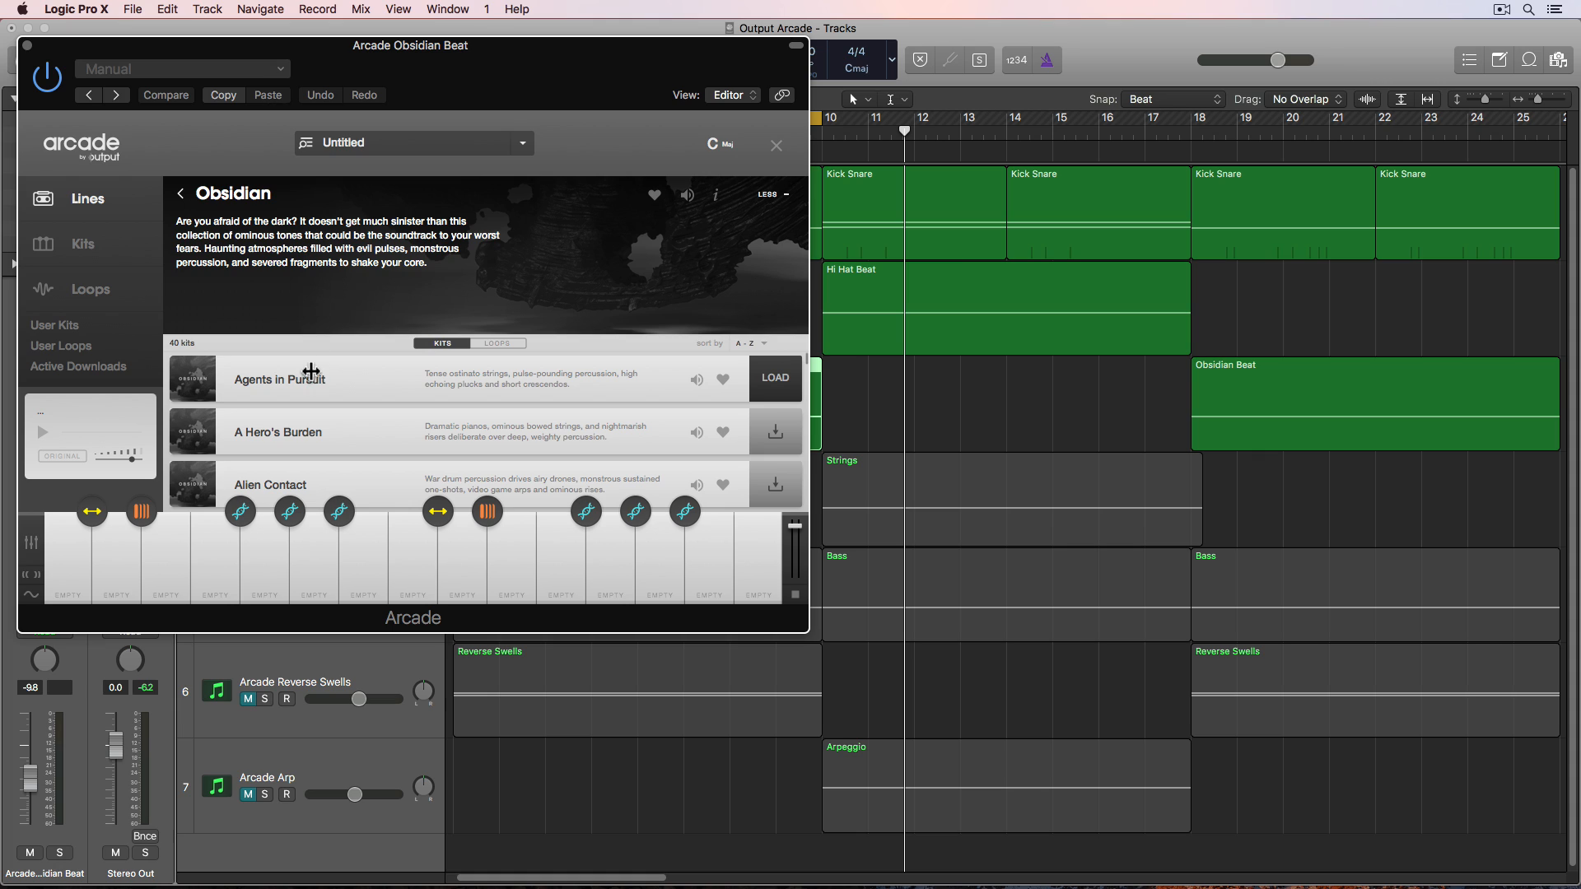
{"action": "left_click", "coordinate": [757, 382]}
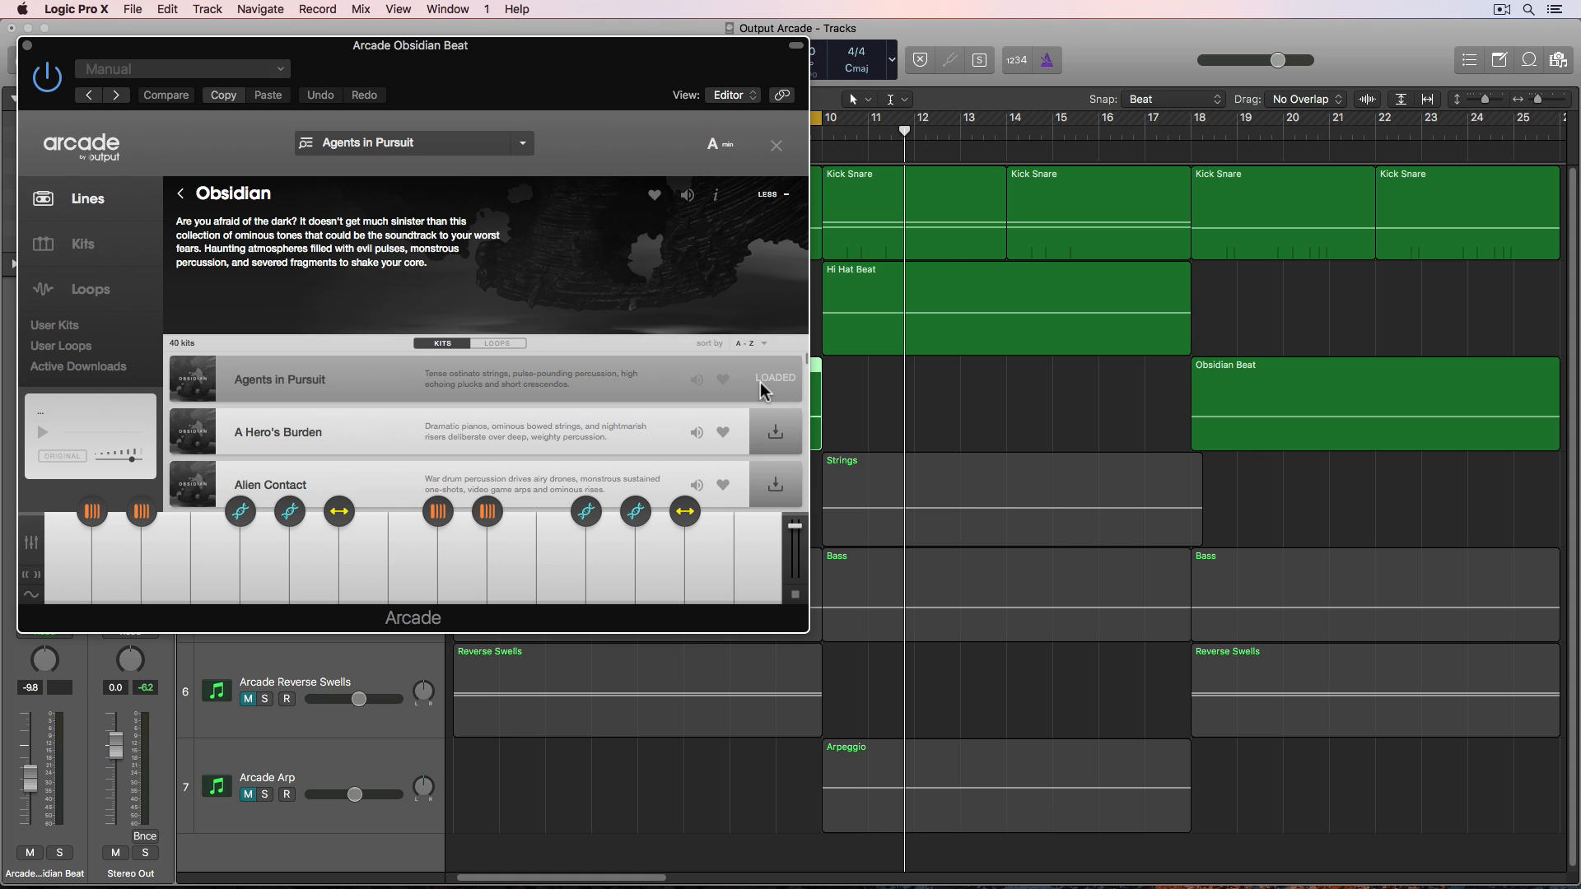
- Move the plugin window down, record-enable the Obsidian Beat track and audition keys on the Arcade keyboard
{"action": "left_click_drag", "start_coordinate": [617, 71], "coordinate": [1117, 220]}
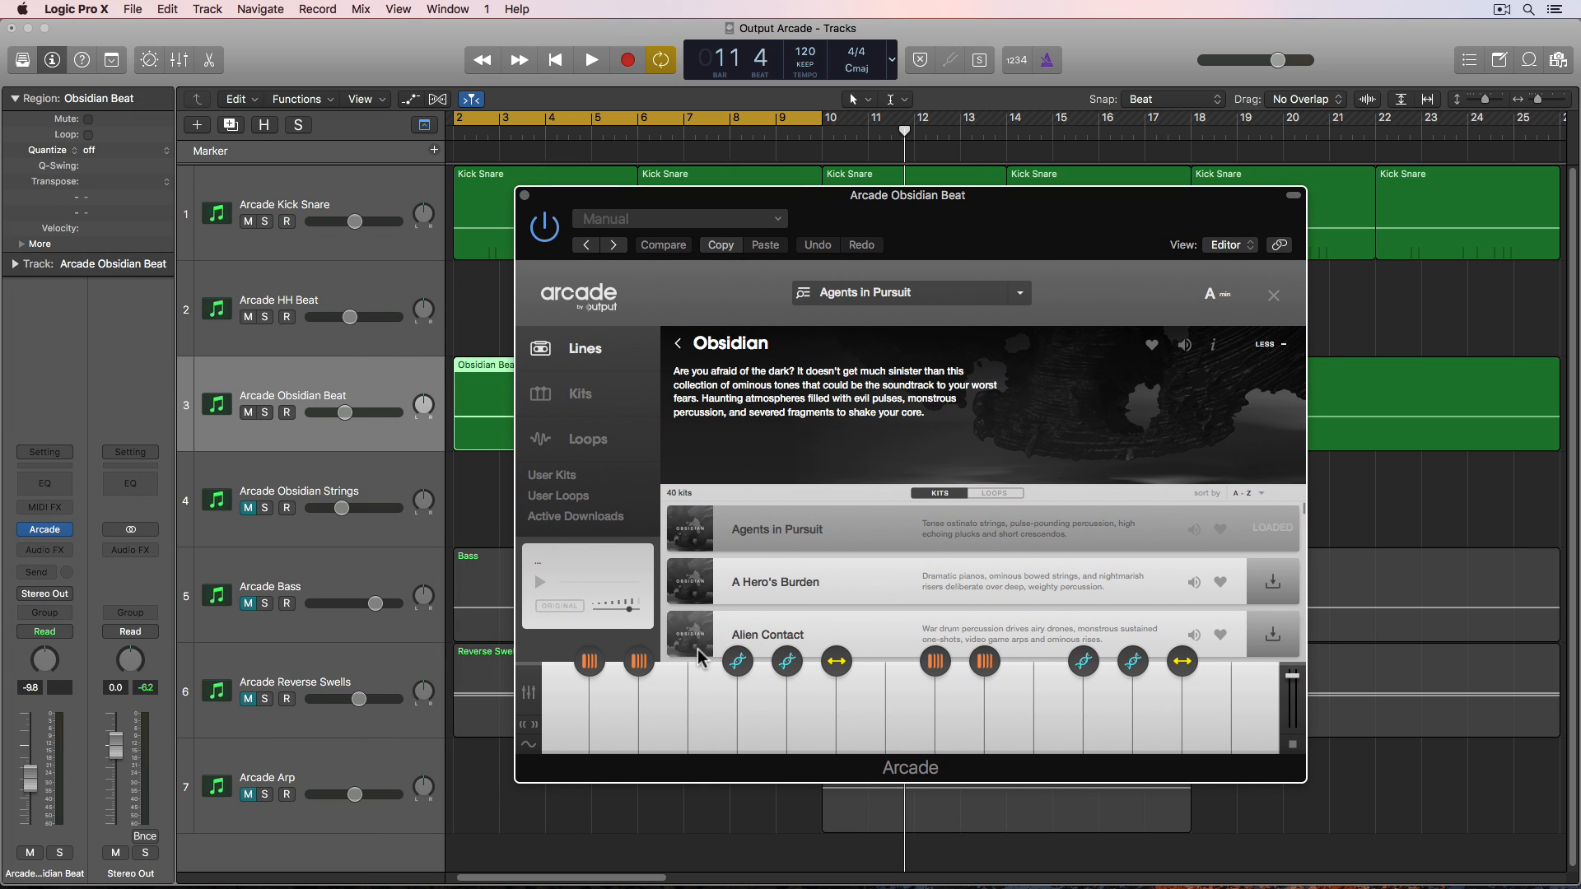
{"action": "left_click", "coordinate": [708, 712]}
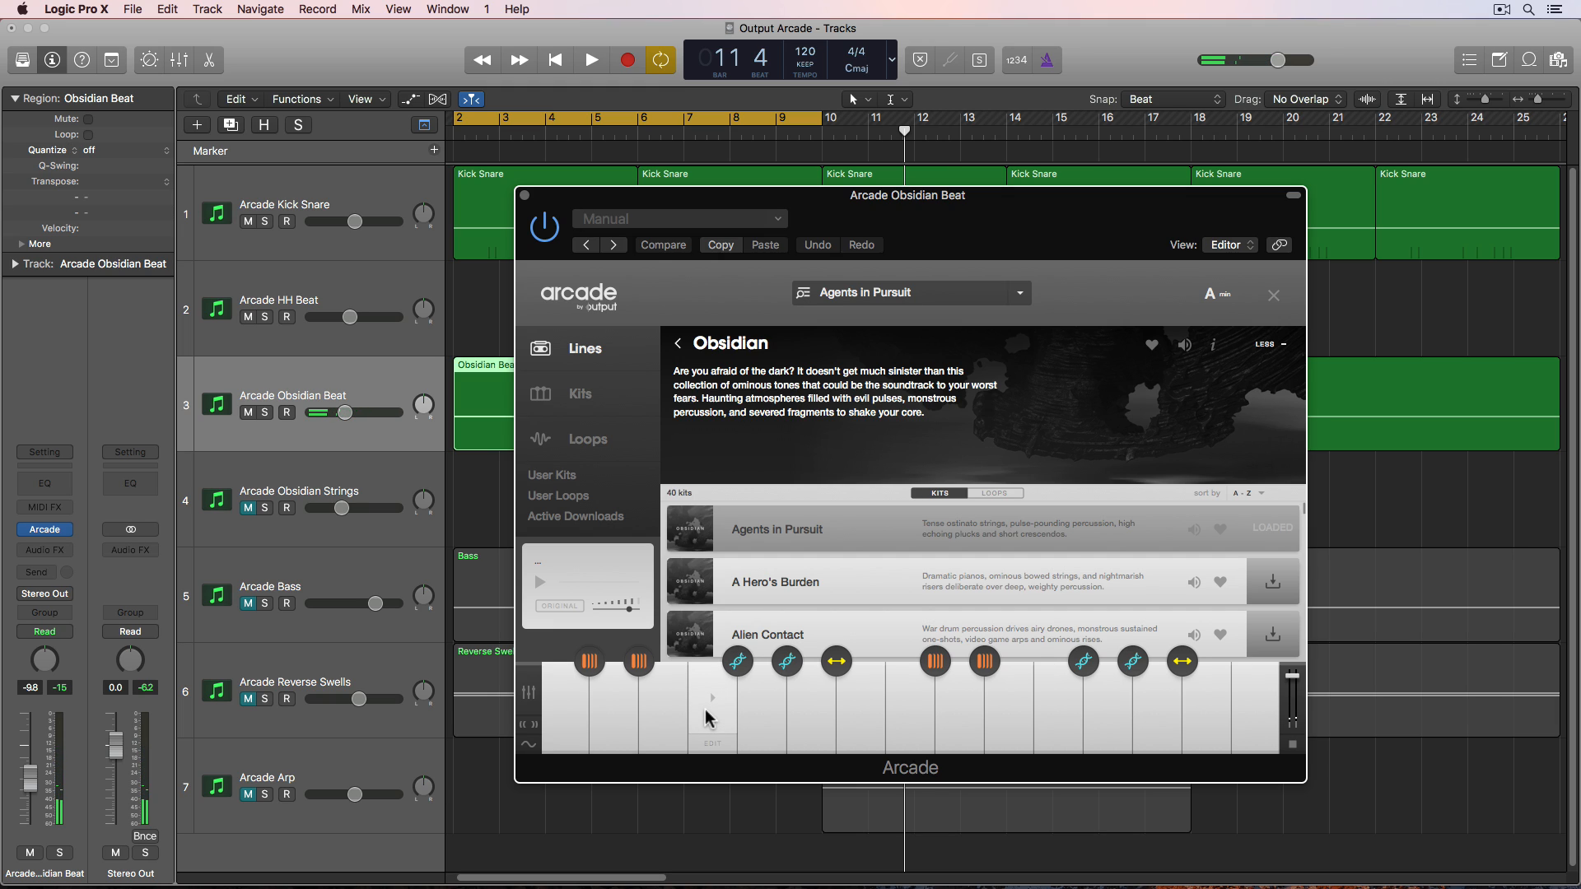
{"action": "left_click", "coordinate": [707, 719]}
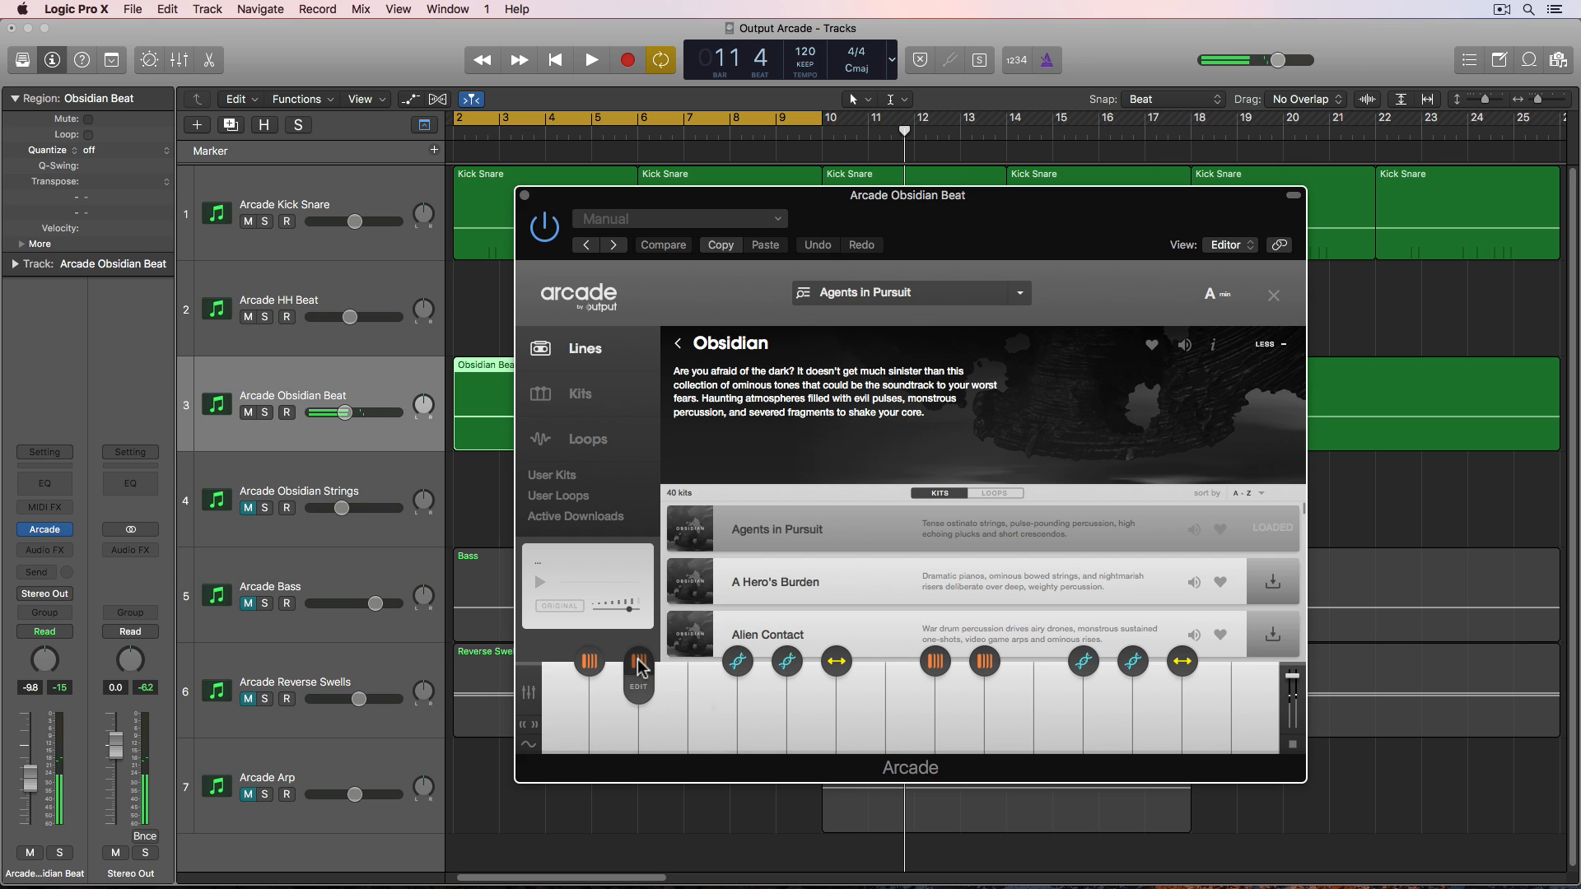
{"action": "left_click", "coordinate": [287, 413]}
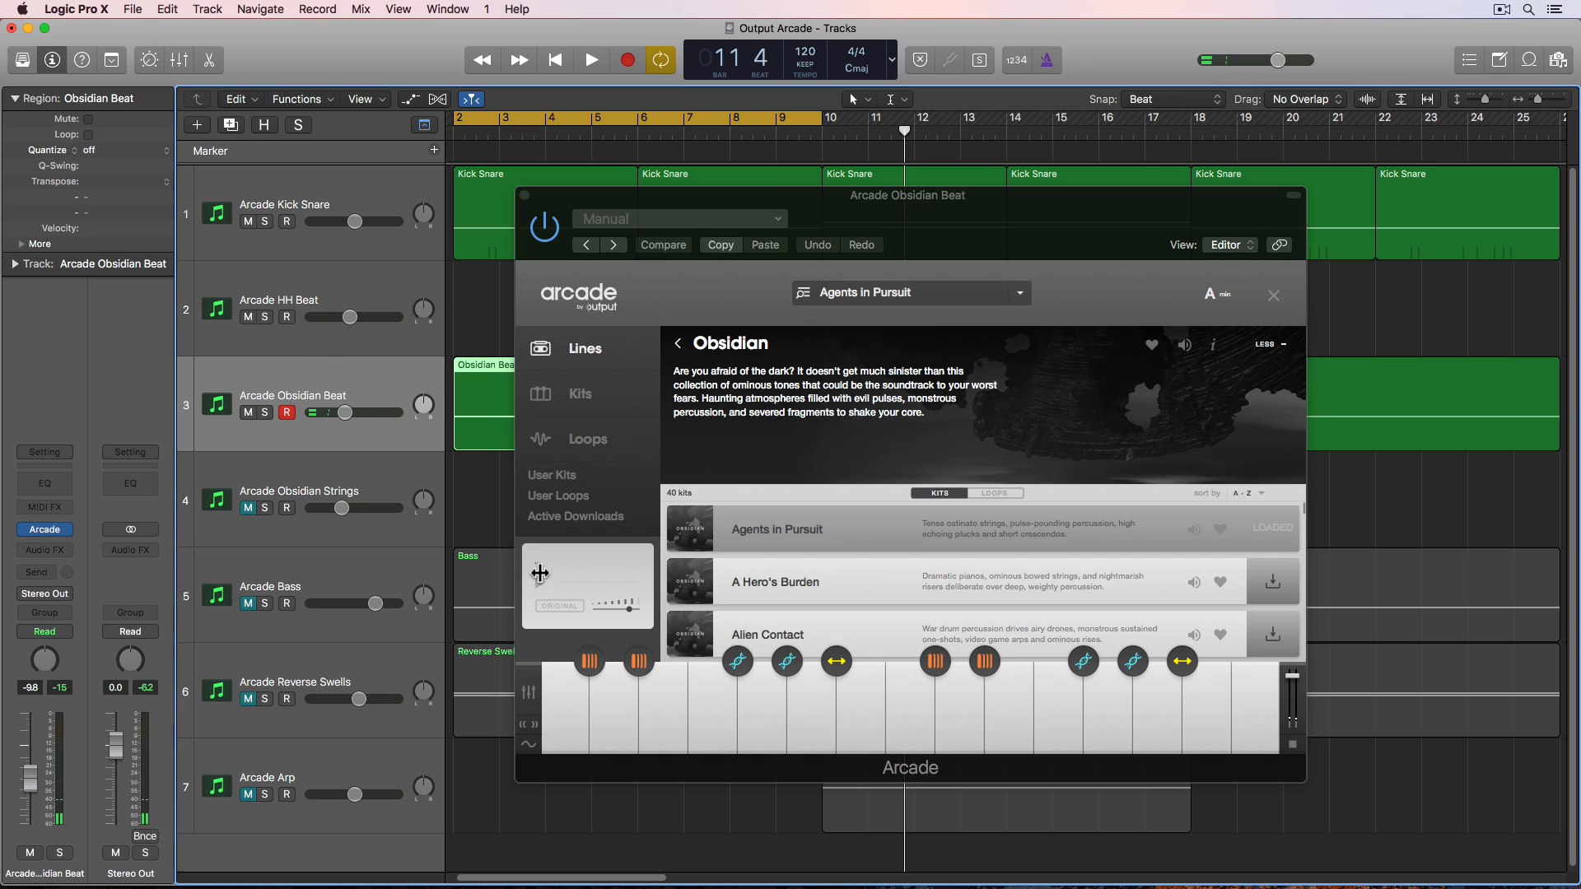
{"action": "left_click", "coordinate": [715, 719]}
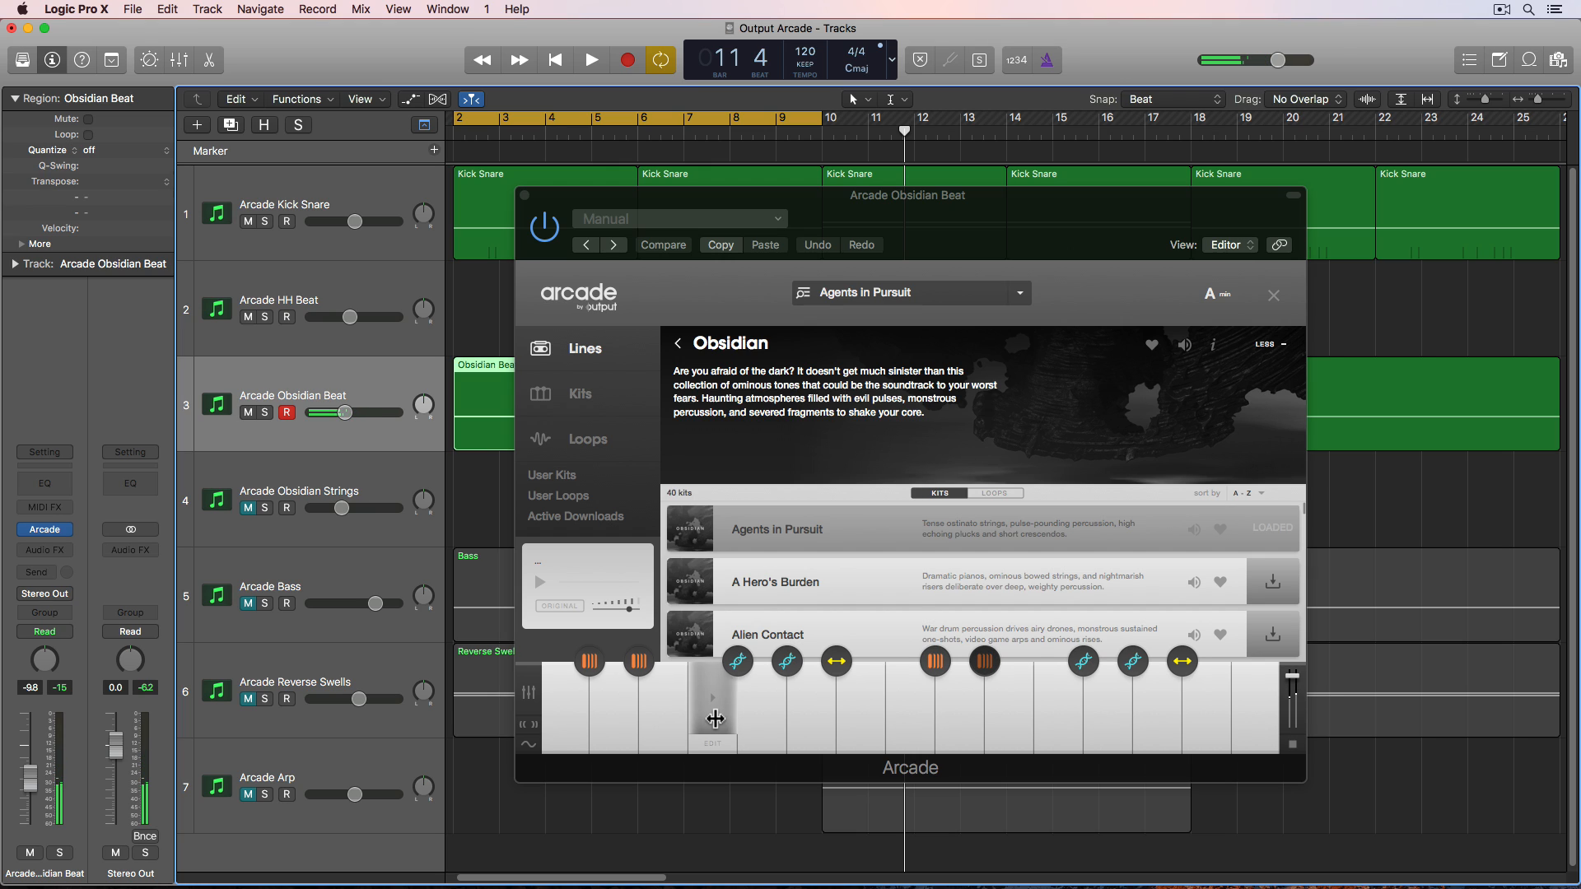
{"action": "left_click_drag", "start_coordinate": [715, 718], "coordinate": [718, 716]}
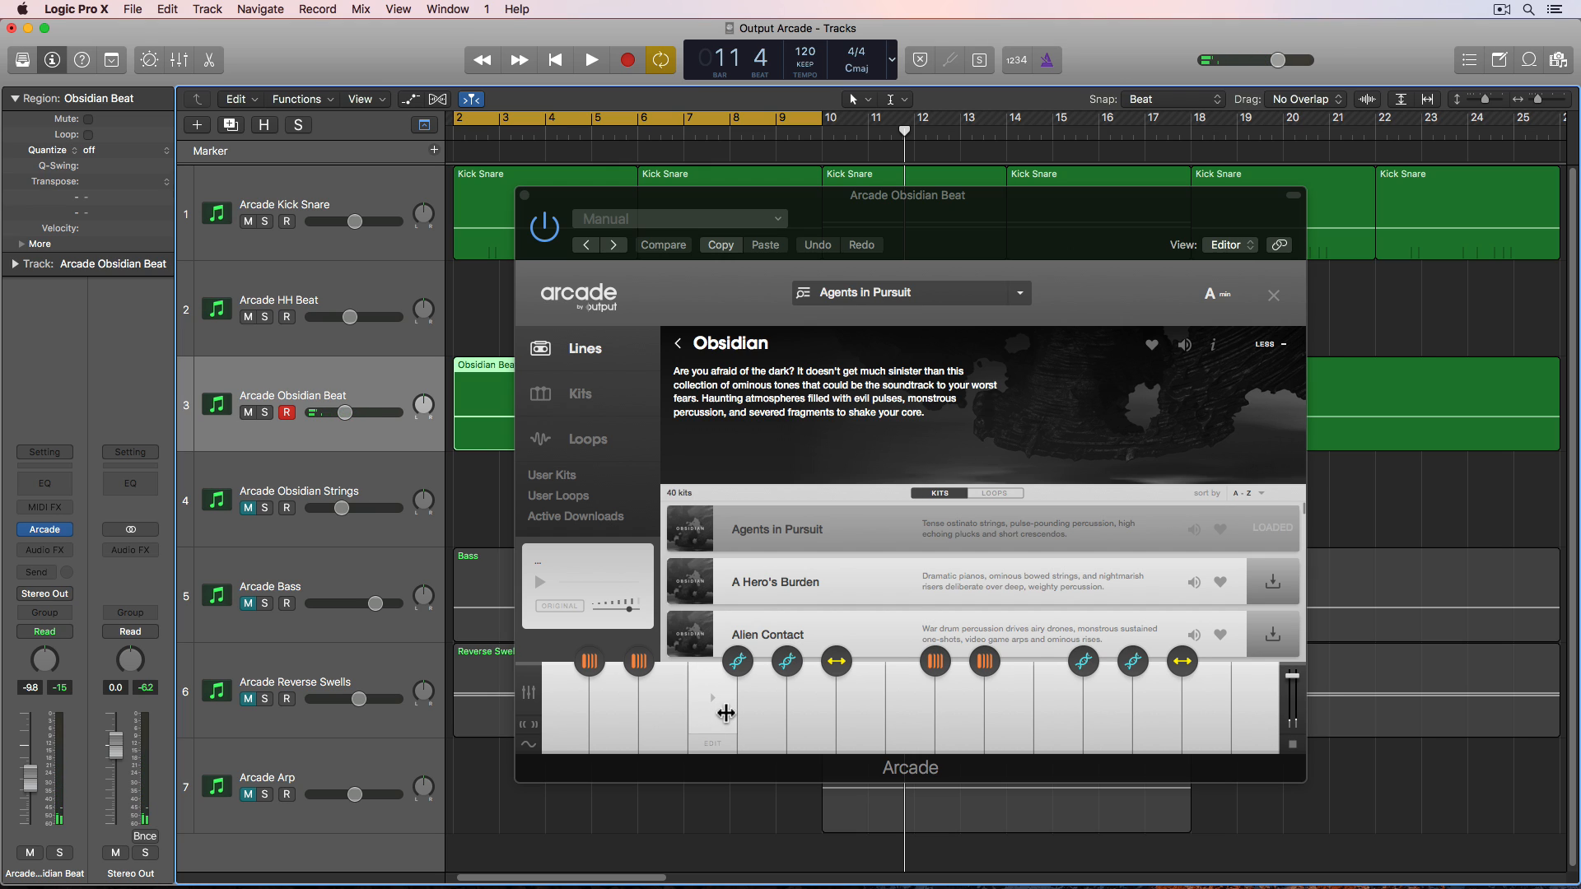
{"action": "left_click", "coordinate": [727, 713]}
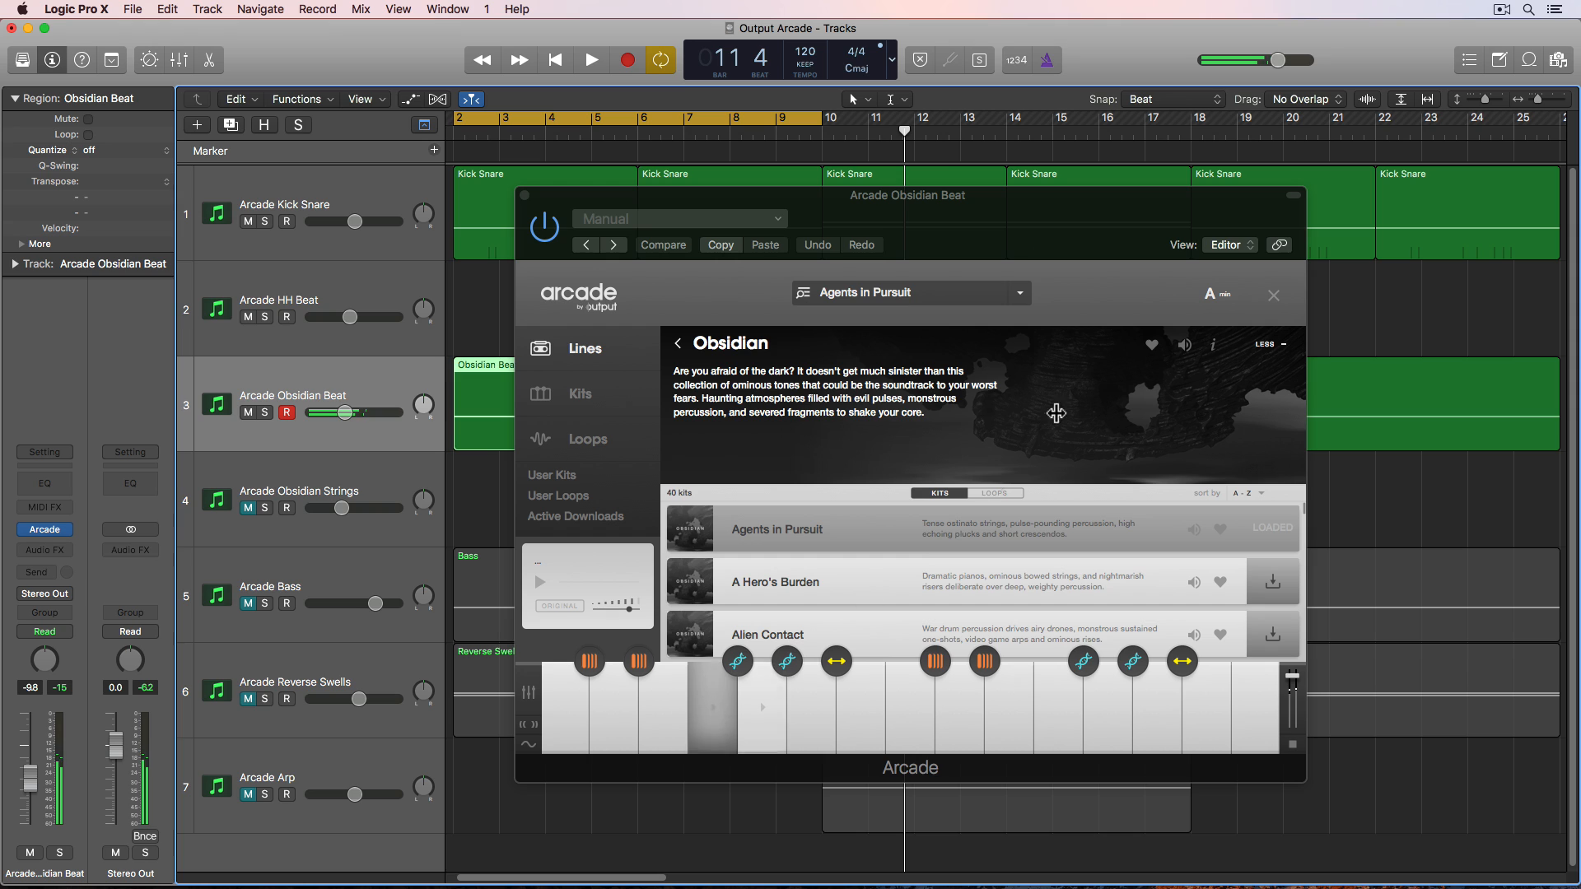
- Close the browser and raise the Grit macro knob on the Obsidian kit
{"action": "left_click", "coordinate": [1274, 295]}
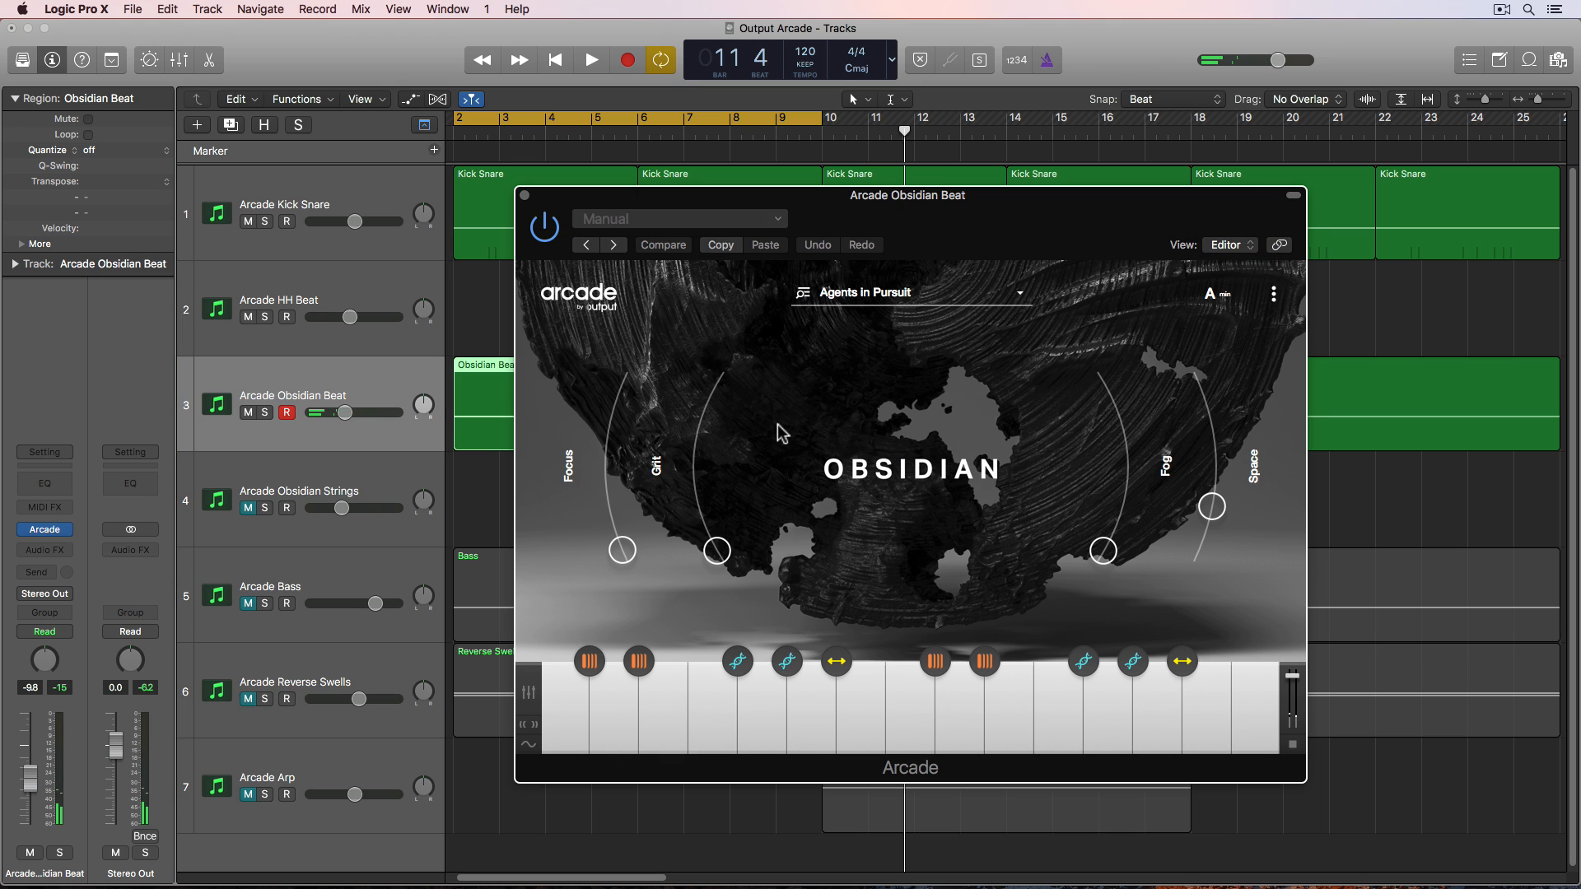
{"action": "left_click_drag", "start_coordinate": [628, 550], "coordinate": [709, 535]}
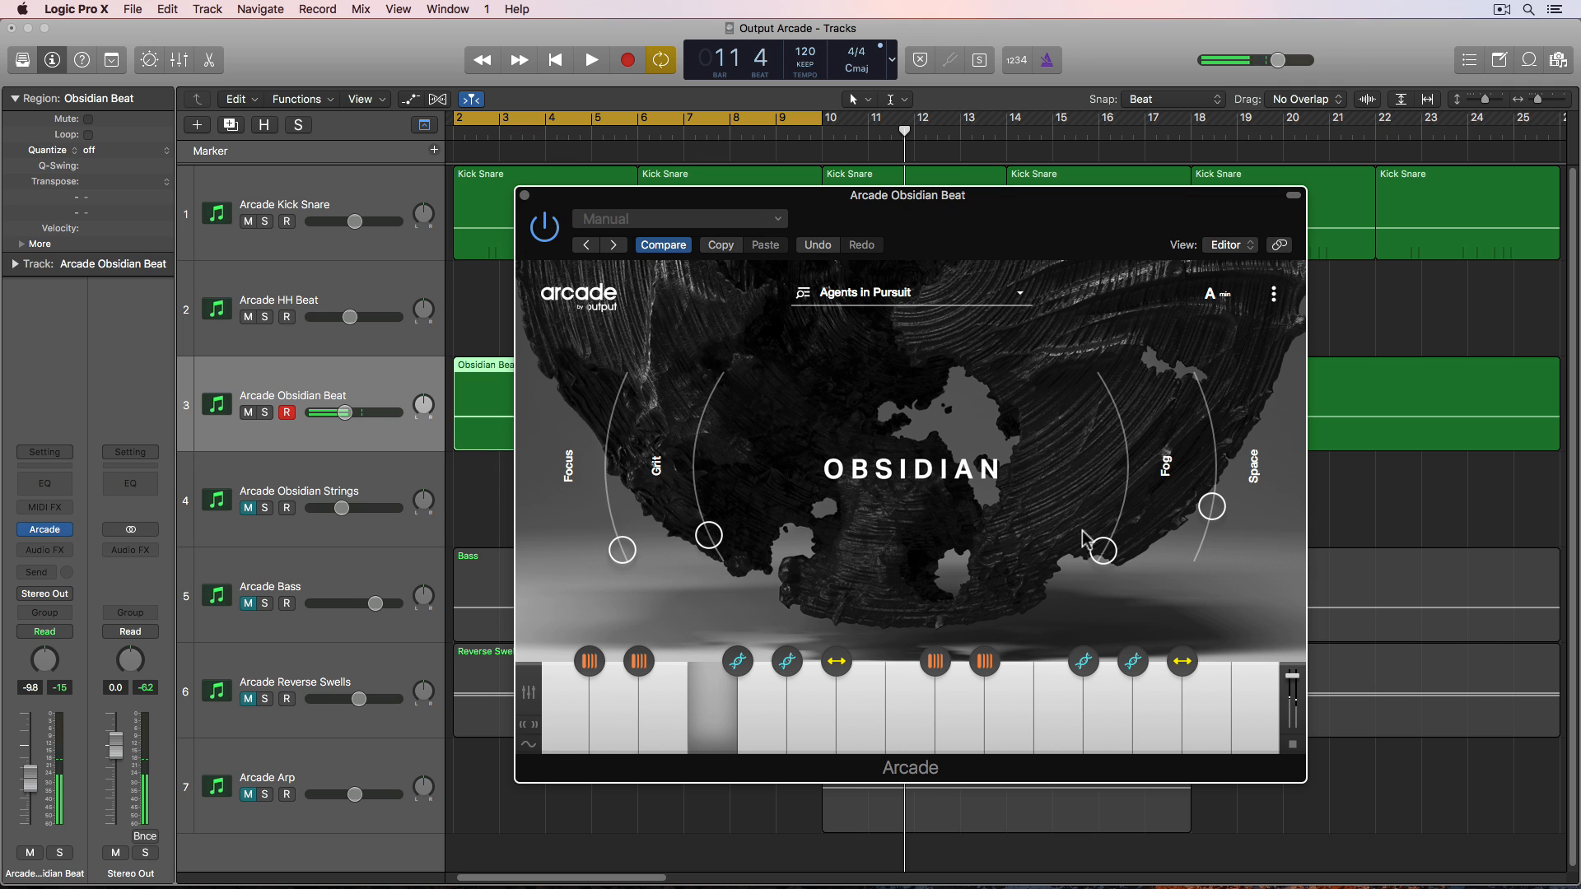
- Adjust the Fog and Space macro knobs on the Obsidian kit
{"action": "mouse_move", "coordinate": [1082, 530]}
{"action": "left_mouse_down"}
{"action": "mouse_move", "coordinate": [1106, 486]}
{"action": "mouse_move", "coordinate": [1091, 399]}
{"action": "mouse_move", "coordinate": [1103, 545]}
{"action": "left_mouse_up"}
{"action": "mouse_move", "coordinate": [1191, 512]}
{"action": "left_mouse_down"}
{"action": "mouse_move", "coordinate": [1189, 402]}
{"action": "mouse_move", "coordinate": [1202, 516]}
{"action": "left_mouse_up"}
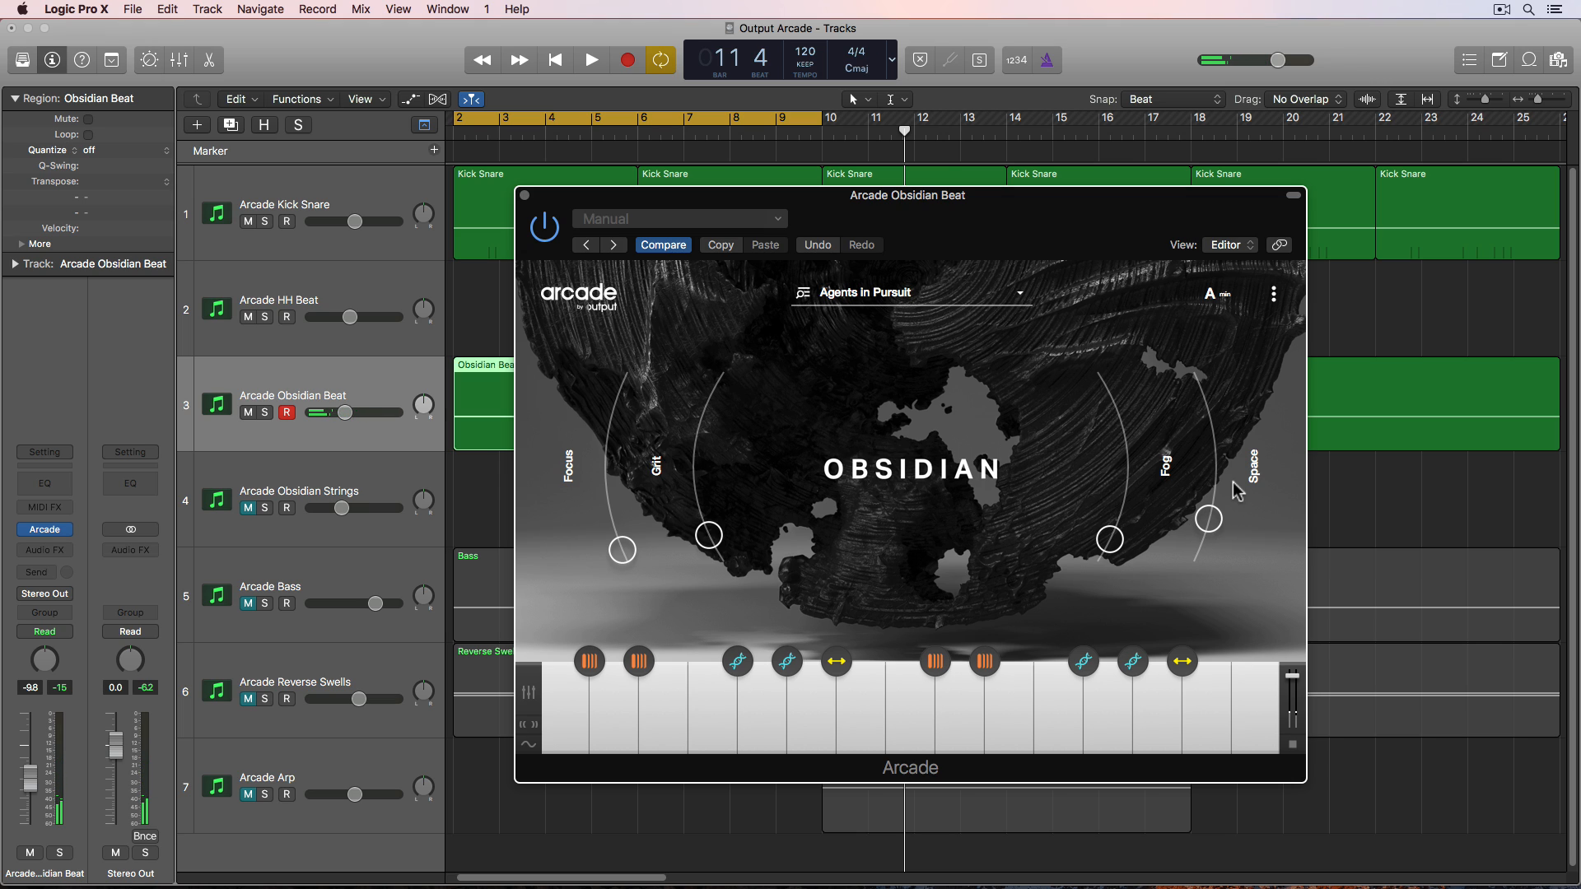
- Play the project while fine-tuning the Kick Snare and Obsidian Beat track volumes, then stop and close the plugin window
{"action": "left_click_drag", "start_coordinate": [623, 204], "coordinate": [724, 245]}
{"action": "key", "text": "space"}
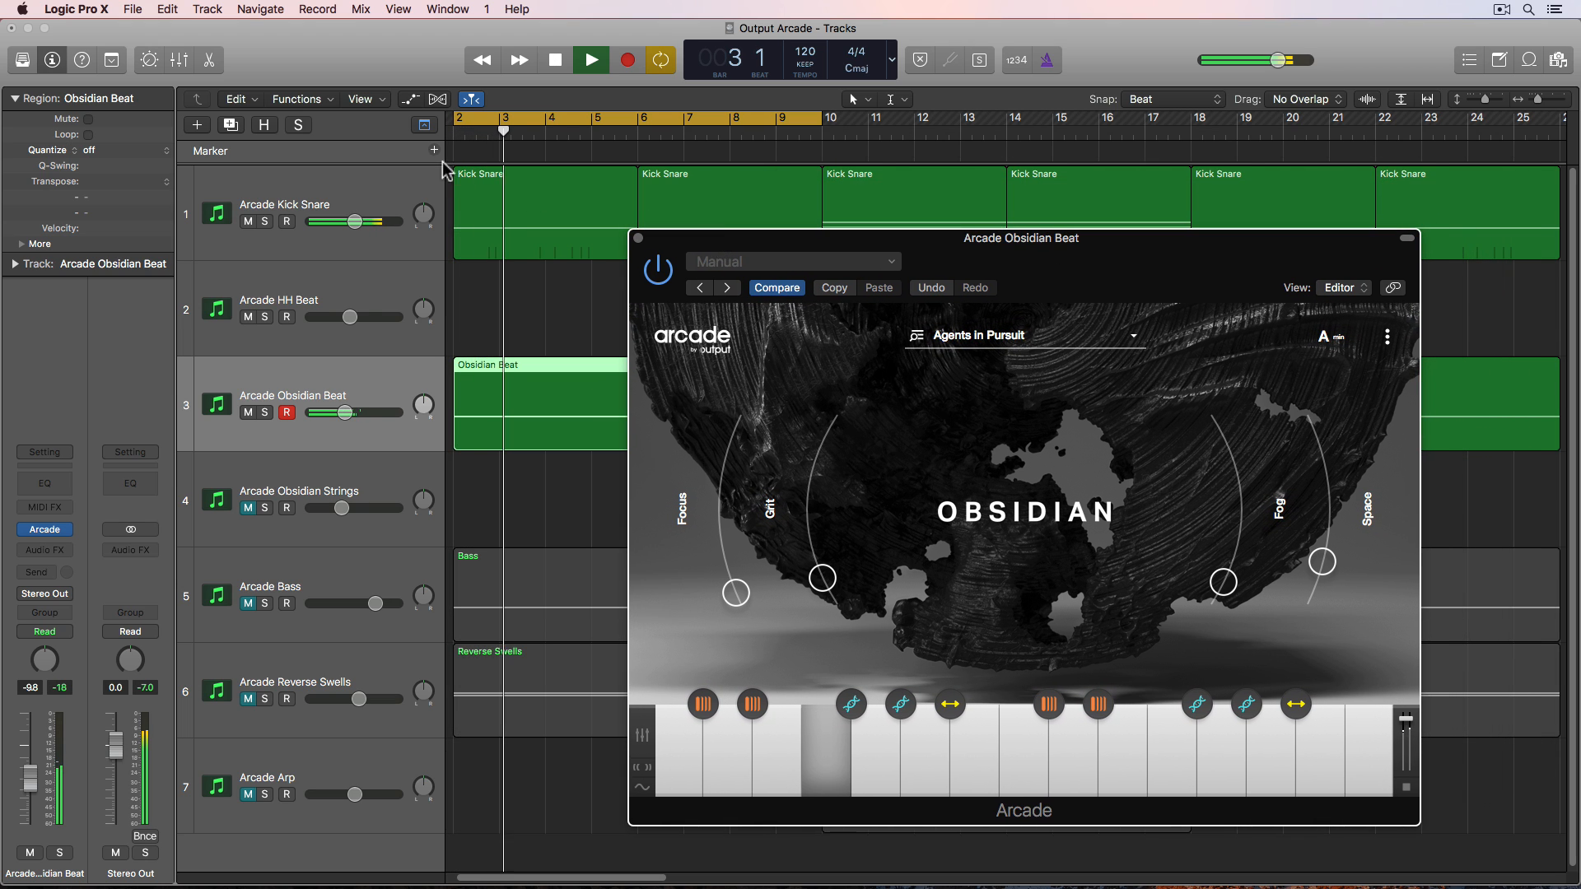
{"action": "left_click_drag", "start_coordinate": [353, 222], "coordinate": [352, 221]}
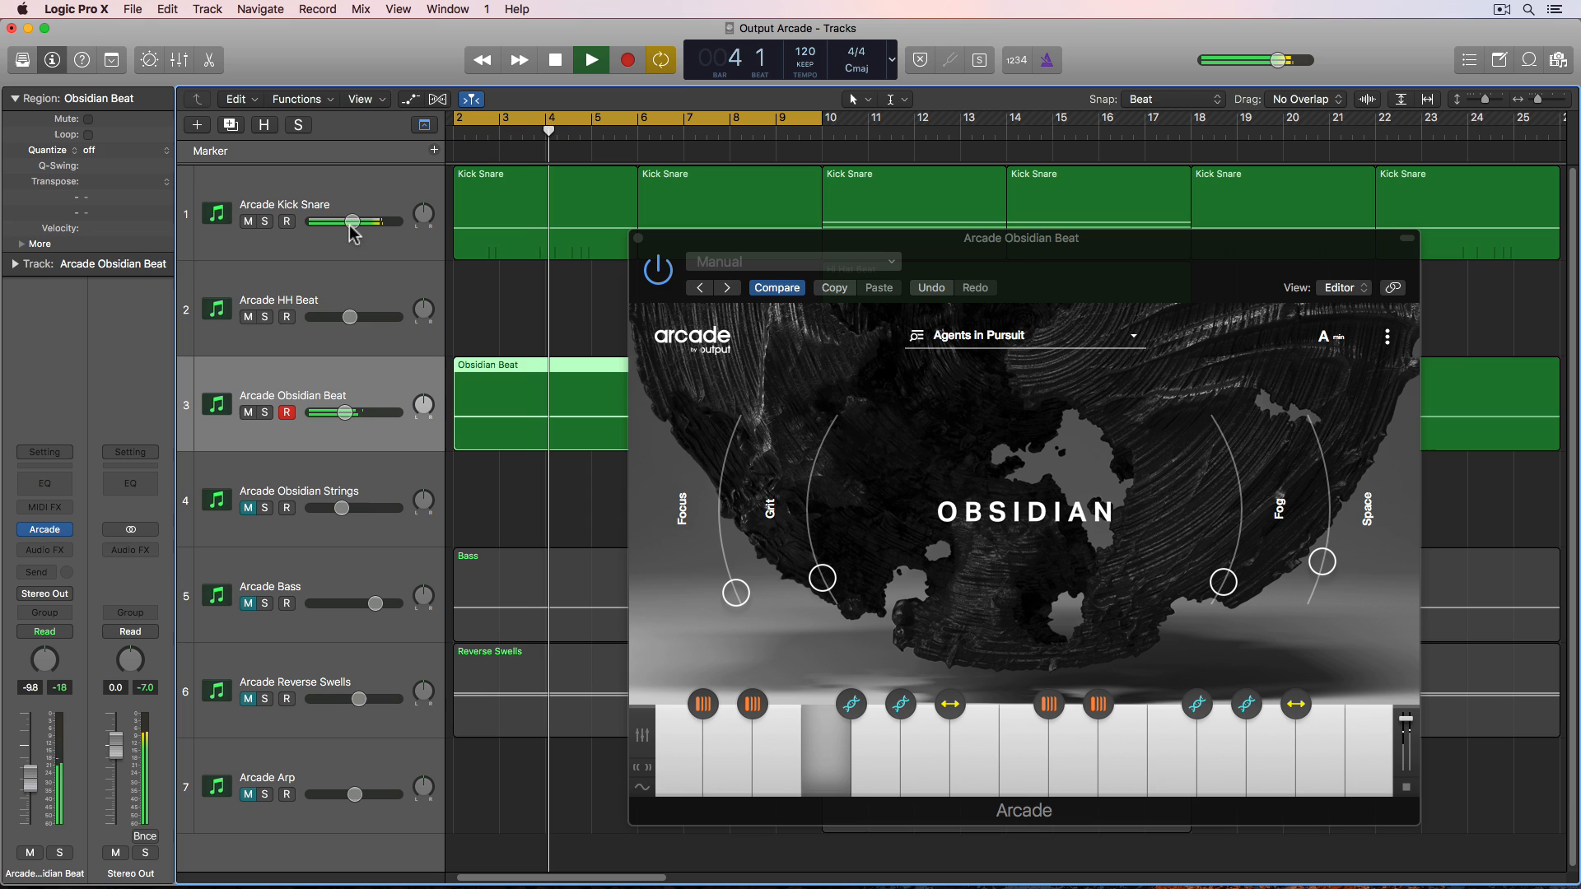
{"action": "left_click_drag", "start_coordinate": [345, 413], "coordinate": [342, 412]}
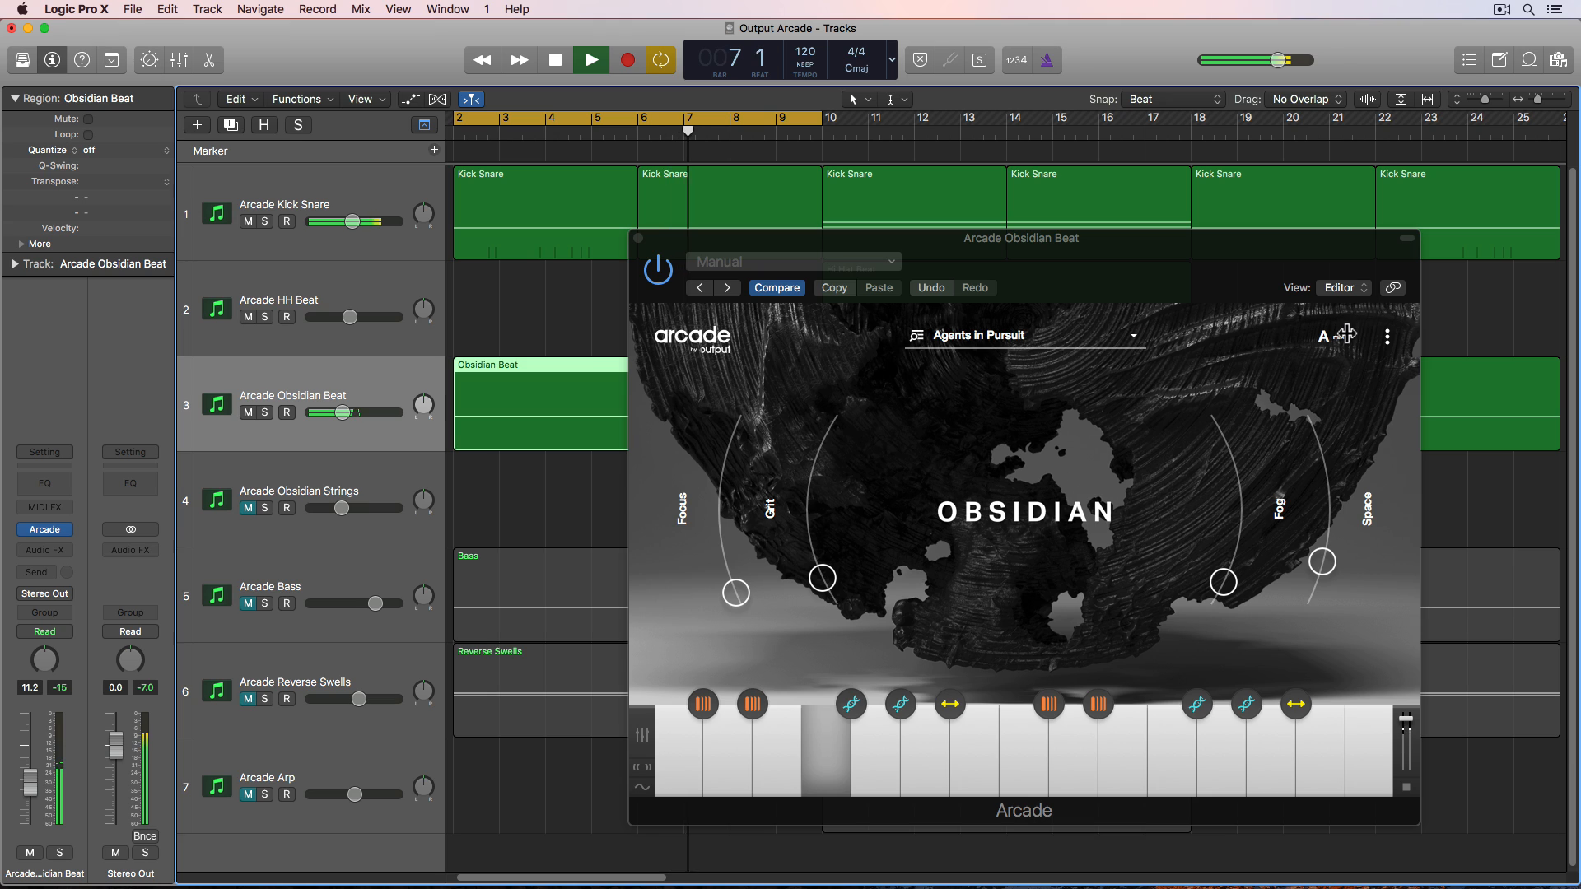
{"action": "key", "text": "space"}
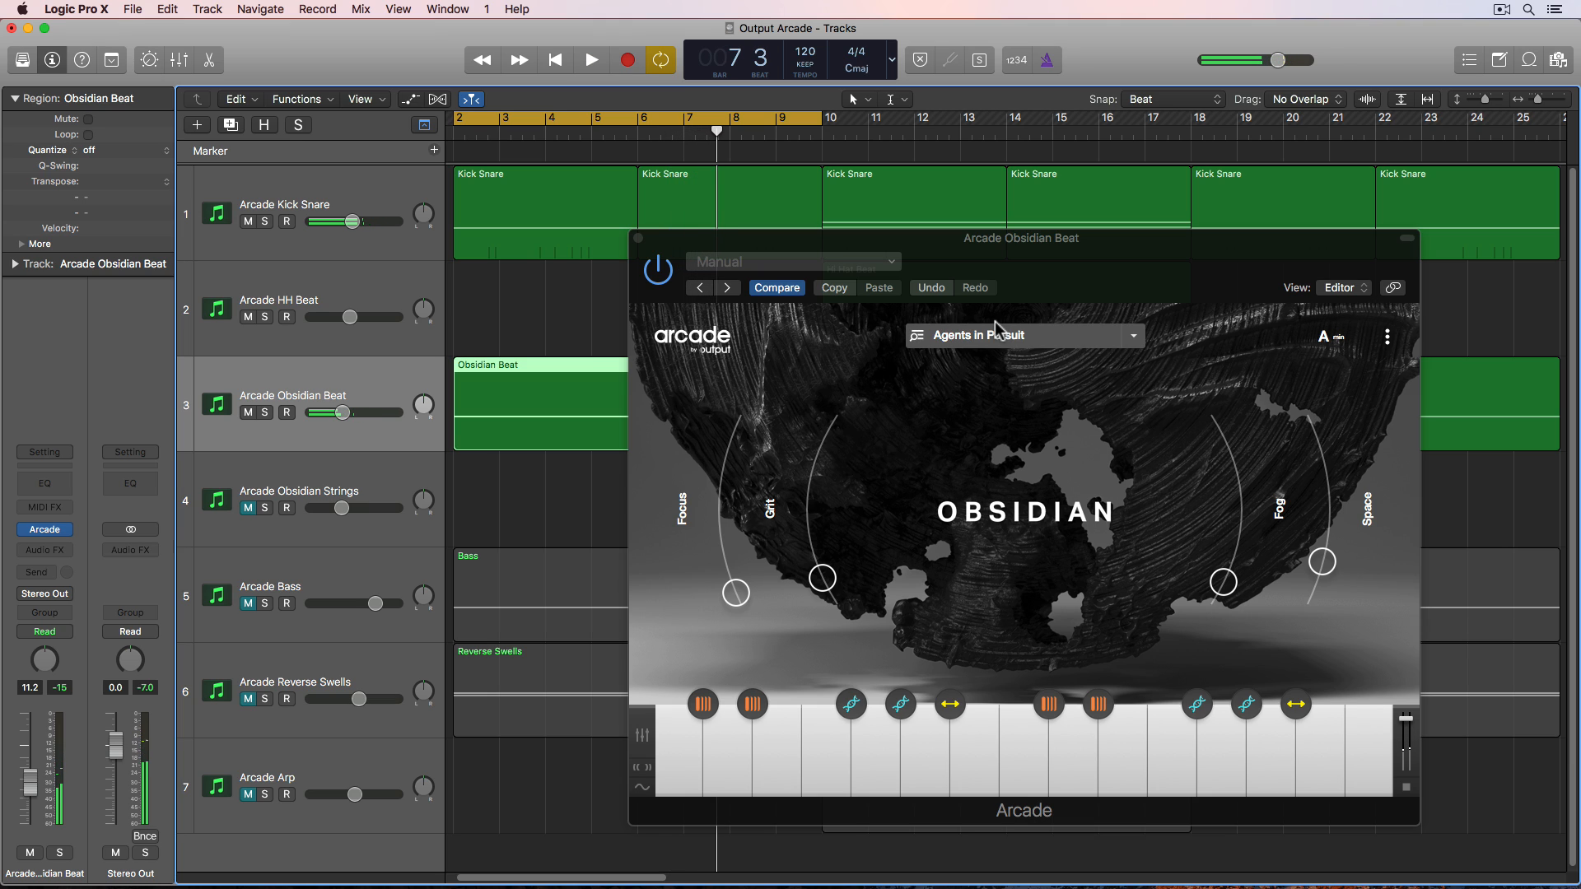
{"action": "left_click", "coordinate": [639, 239]}
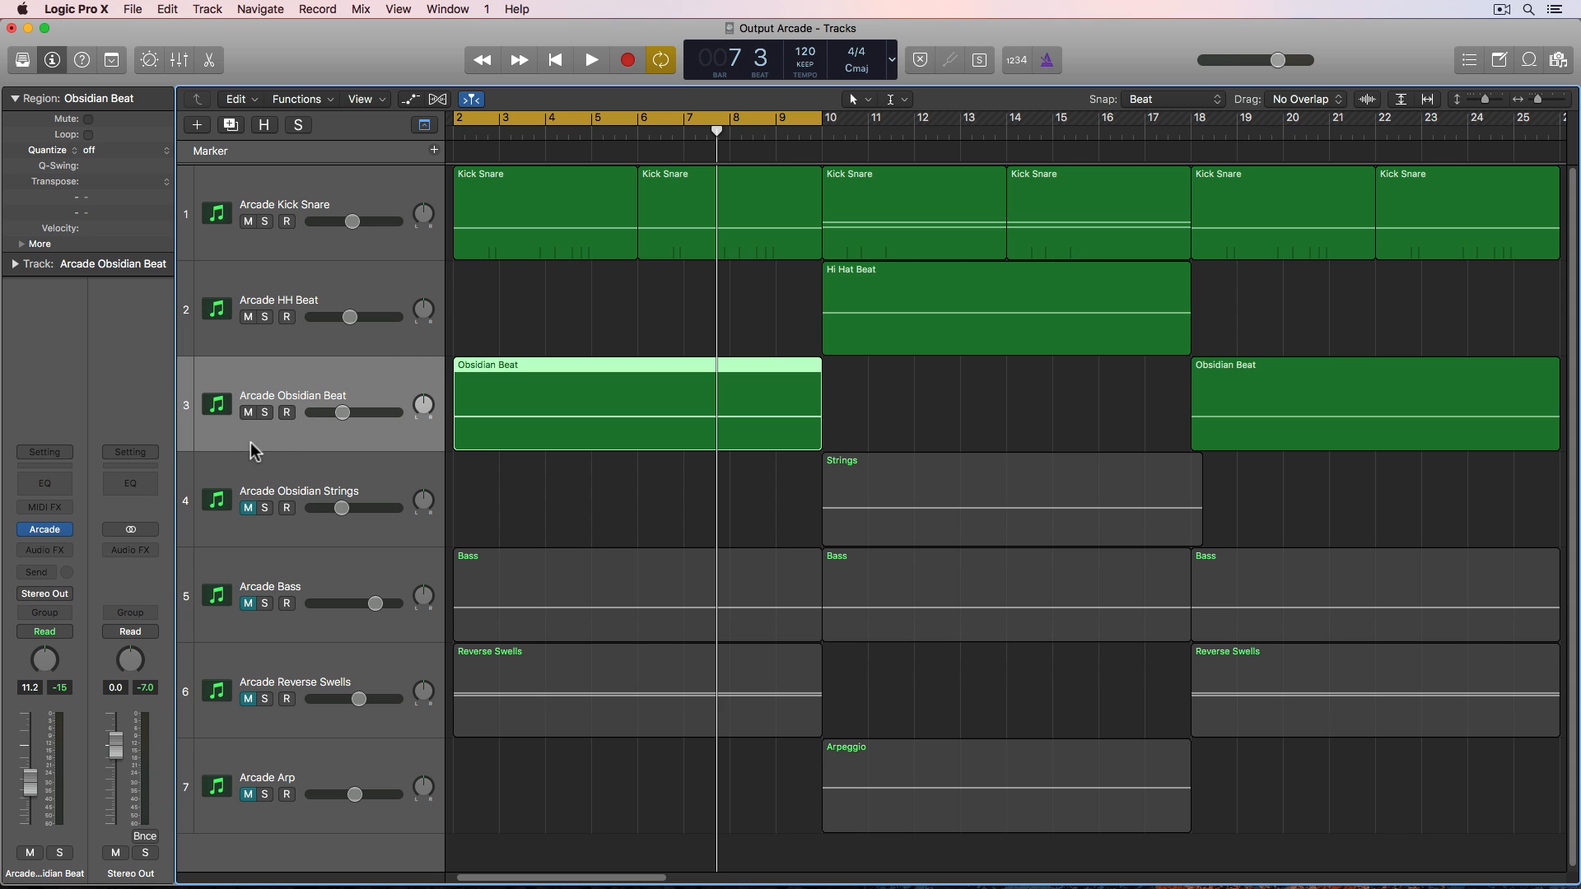
- Reopen the Arcade plugin and inspect the Repeater effect settings on one of the key modifiers
{"action": "mouse_move", "coordinate": [56, 537]}
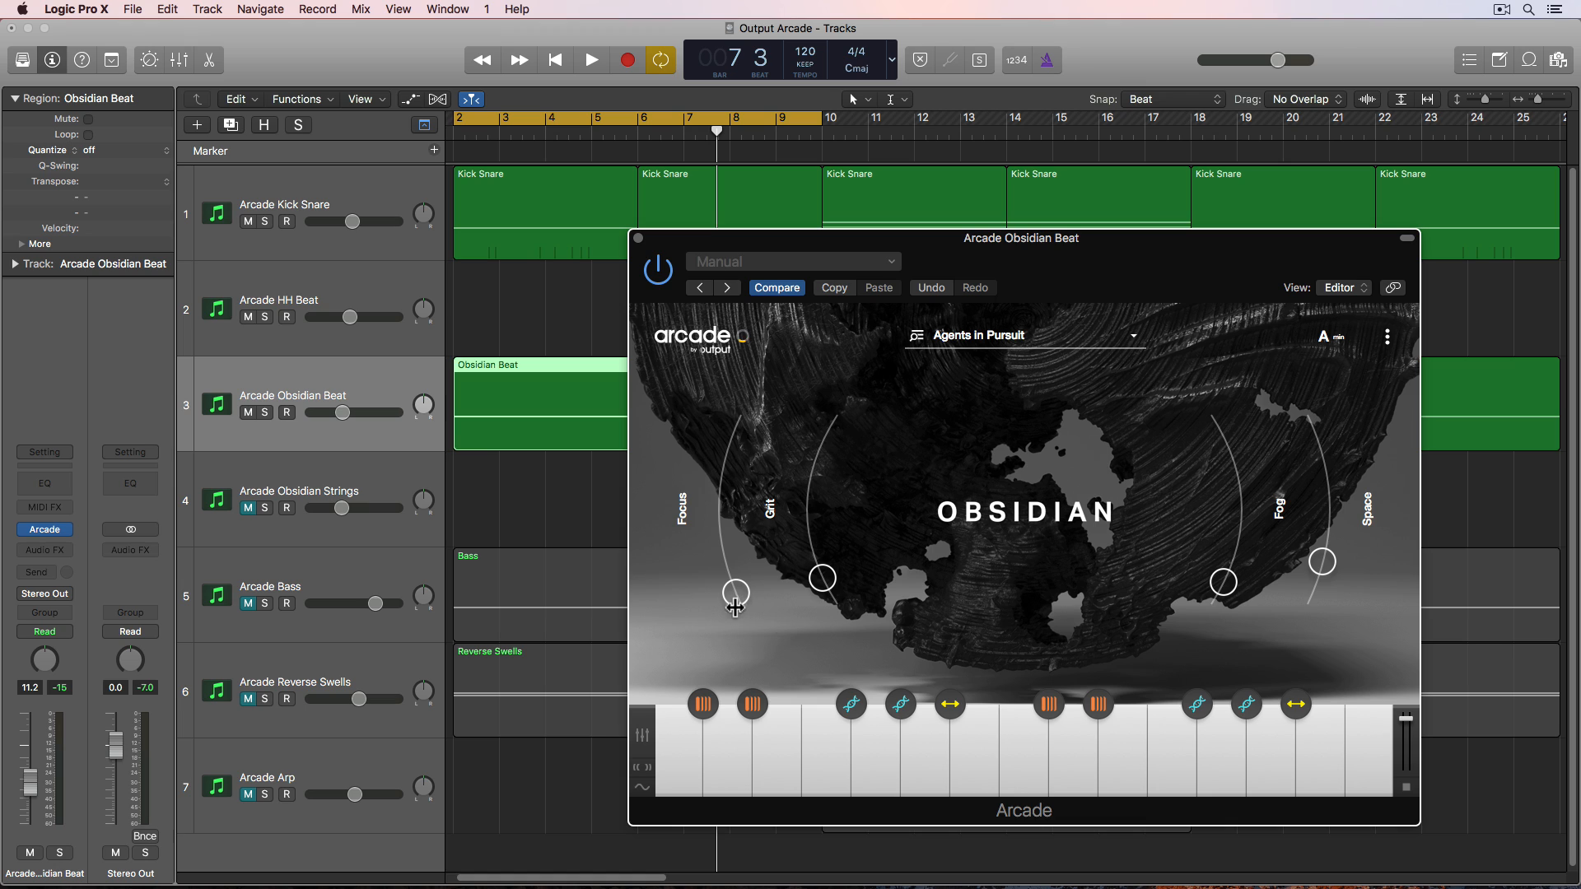
{"action": "left_click", "coordinate": [1046, 730]}
{"action": "left_click", "coordinate": [1024, 765]}
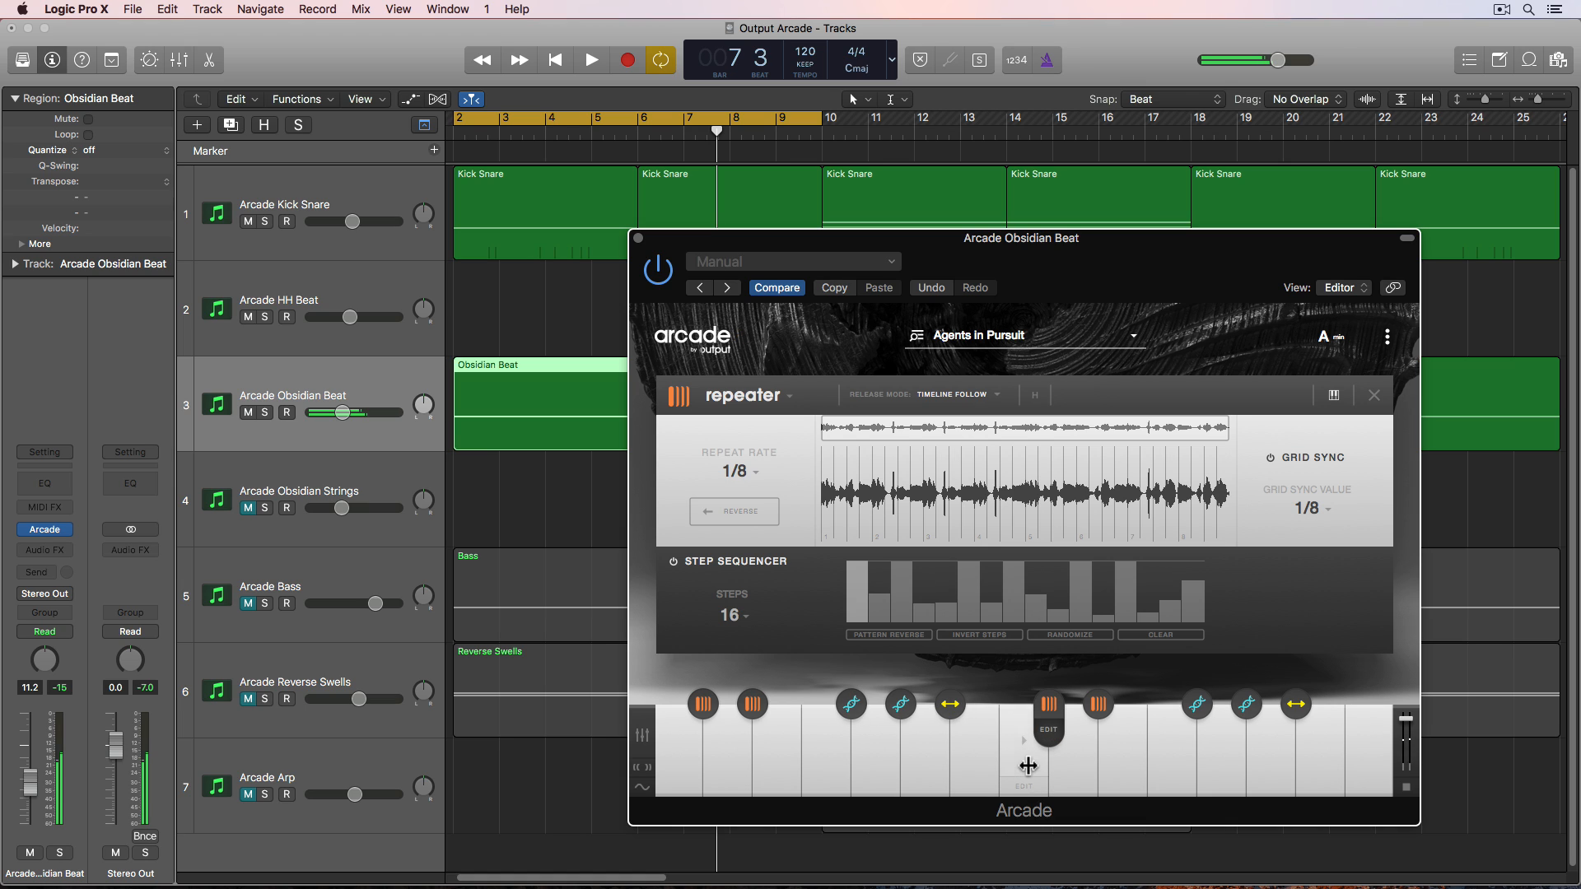
{"action": "left_click", "coordinate": [1380, 402]}
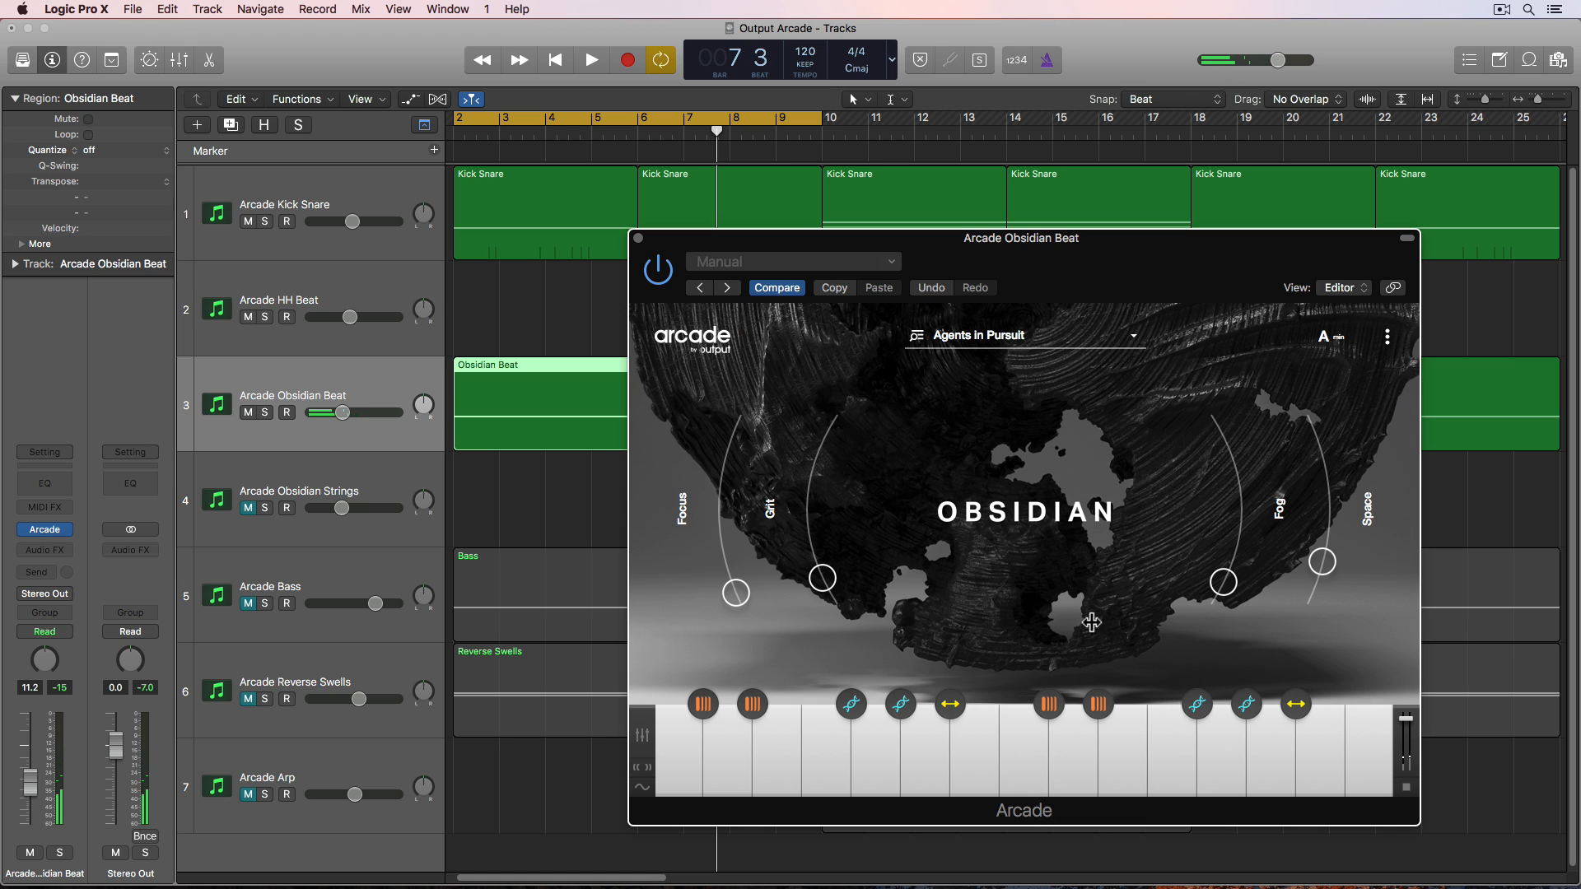
- Audition a key while sweeping the Grit macro knob up and back down to just above its starting point
{"action": "left_click", "coordinate": [1020, 759]}
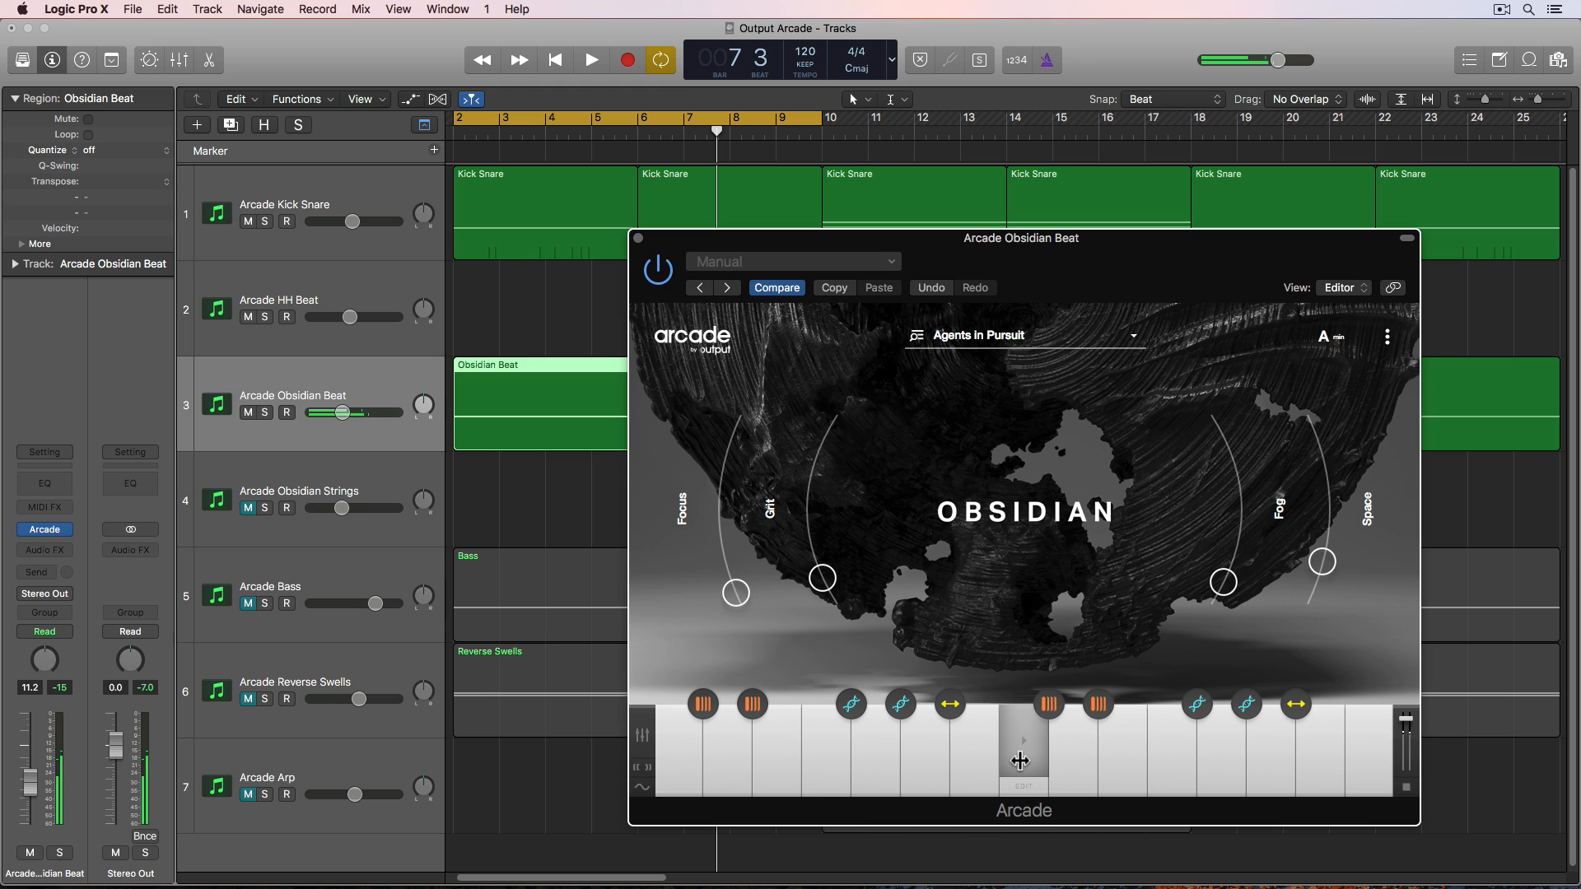
{"action": "left_click_drag", "start_coordinate": [821, 578], "coordinate": [824, 435]}
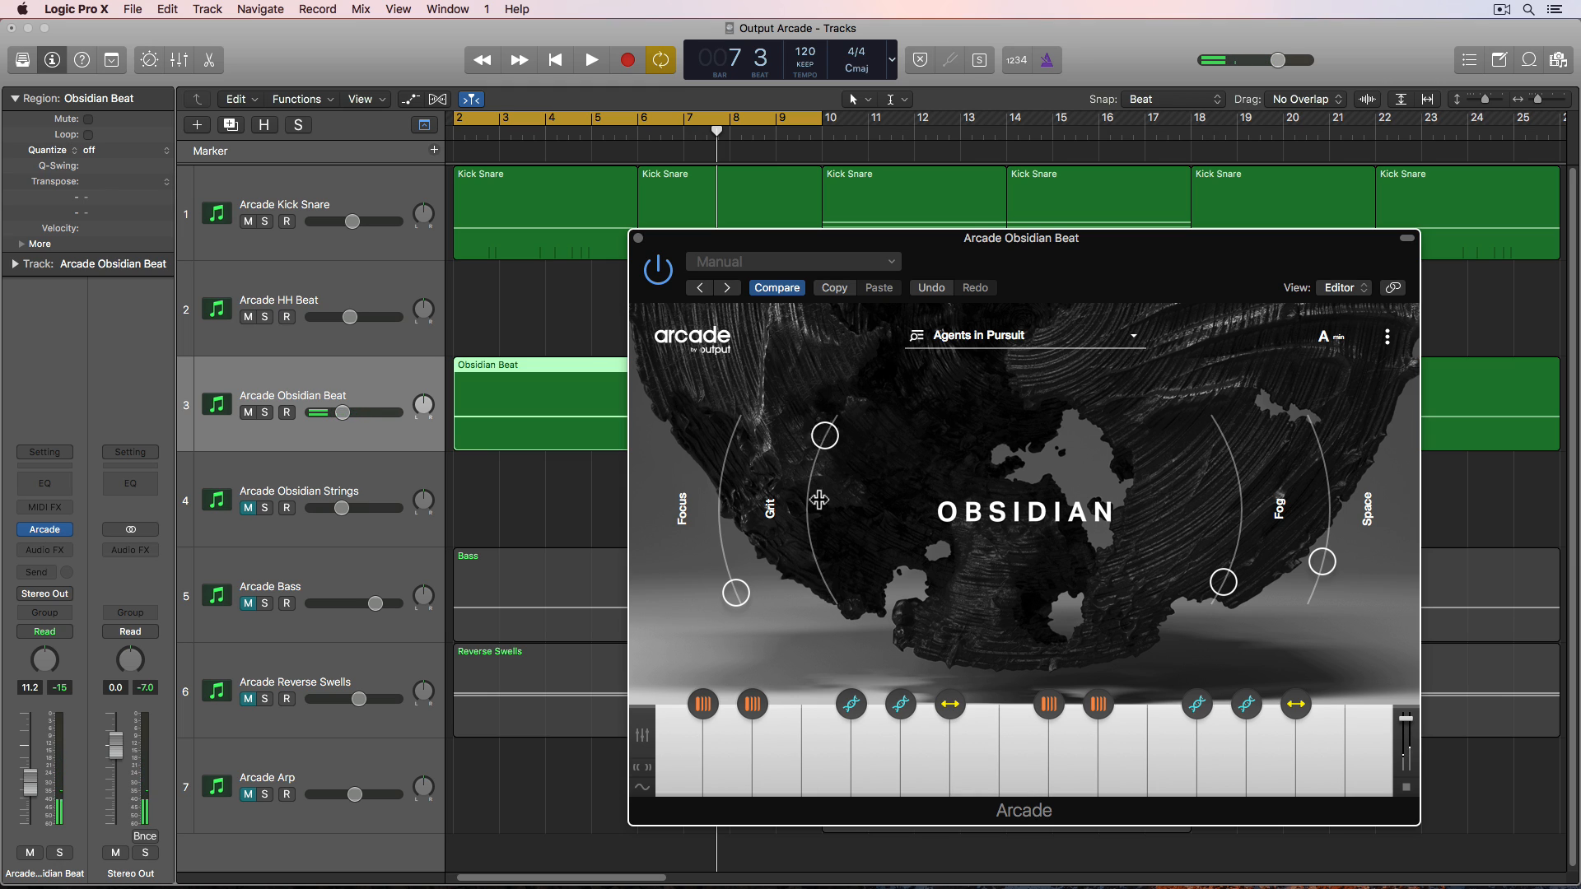
{"action": "left_click_drag", "start_coordinate": [819, 499], "coordinate": [848, 643]}
{"action": "left_click", "coordinate": [1019, 745]}
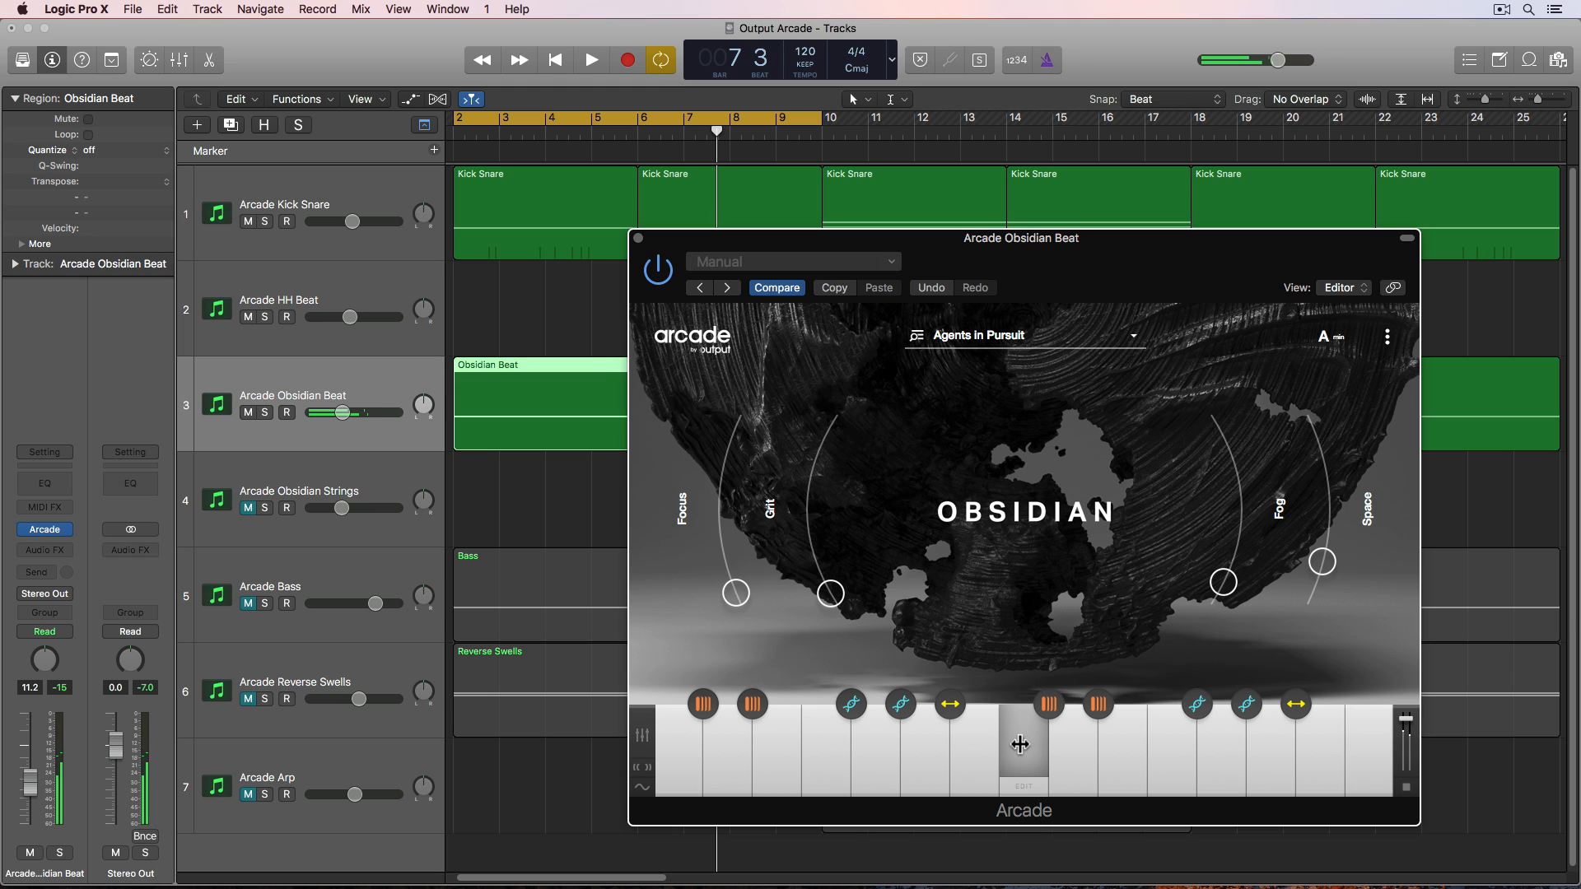
{"action": "left_click_drag", "start_coordinate": [830, 593], "coordinate": [817, 564]}
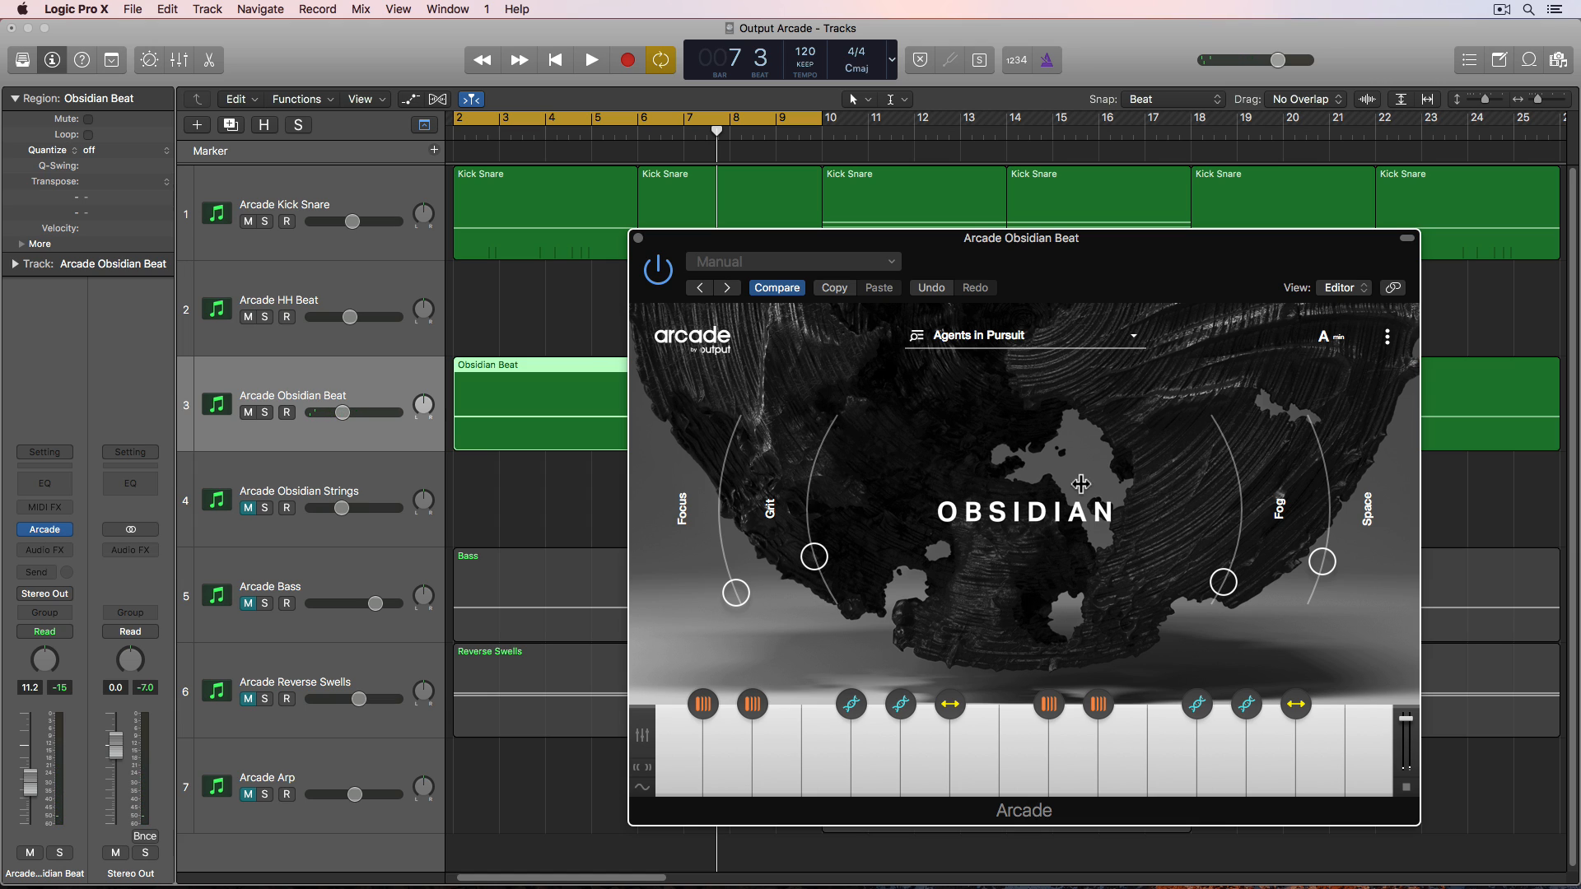
- Open the sample editor for one key to inspect its loop, audition it, and close the editor and plugin window
{"action": "left_click", "coordinate": [823, 782]}
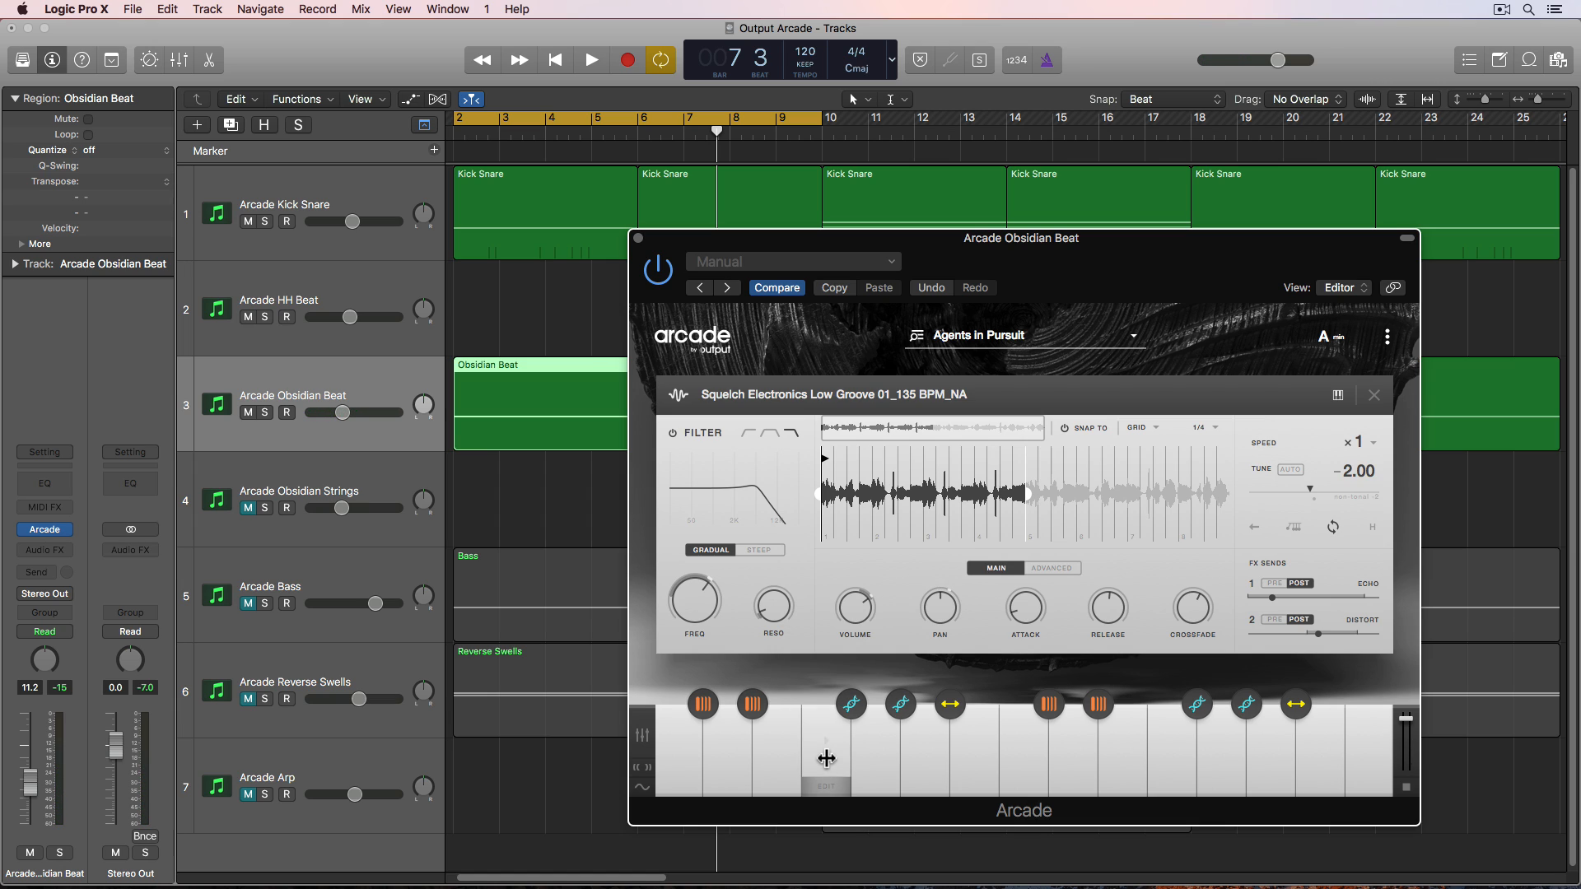
{"action": "left_click", "coordinate": [826, 757]}
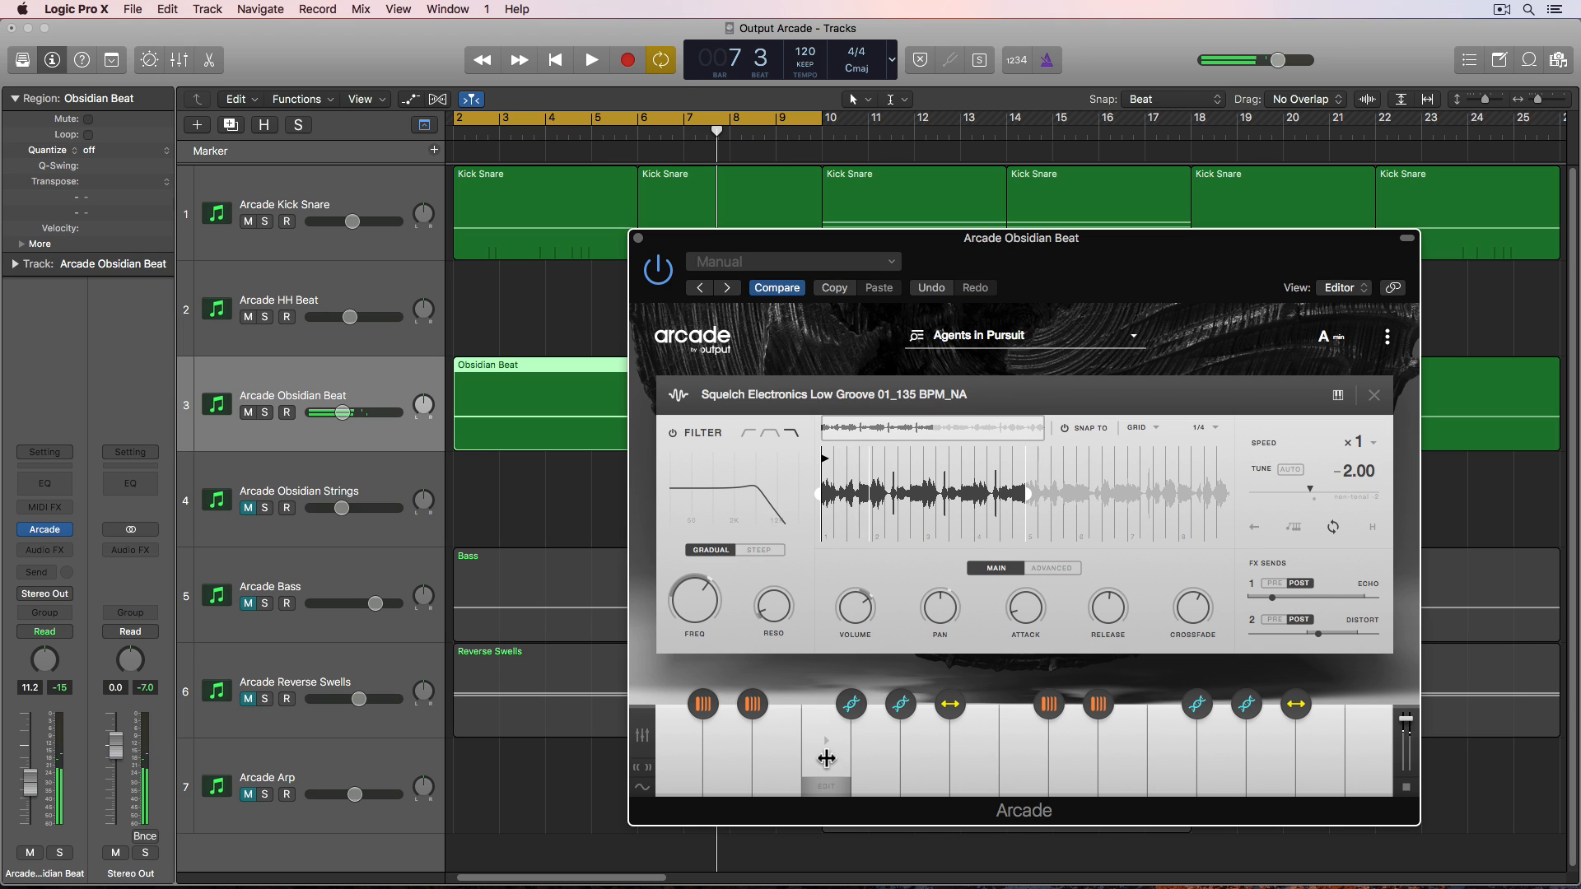
{"action": "left_click", "coordinate": [1374, 394]}
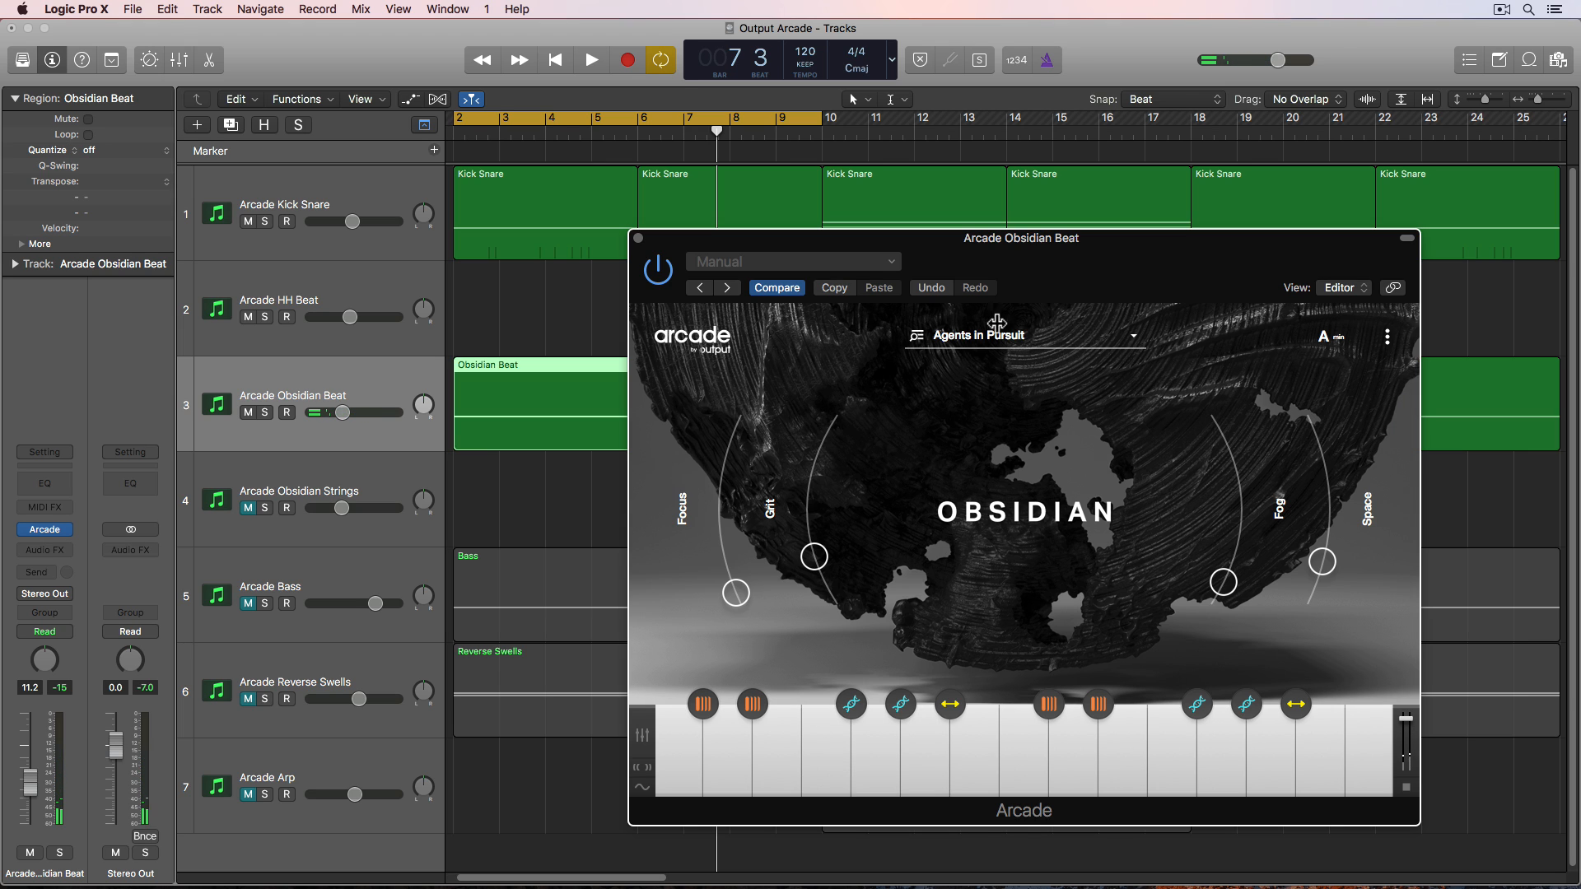
{"action": "left_click", "coordinate": [638, 239]}
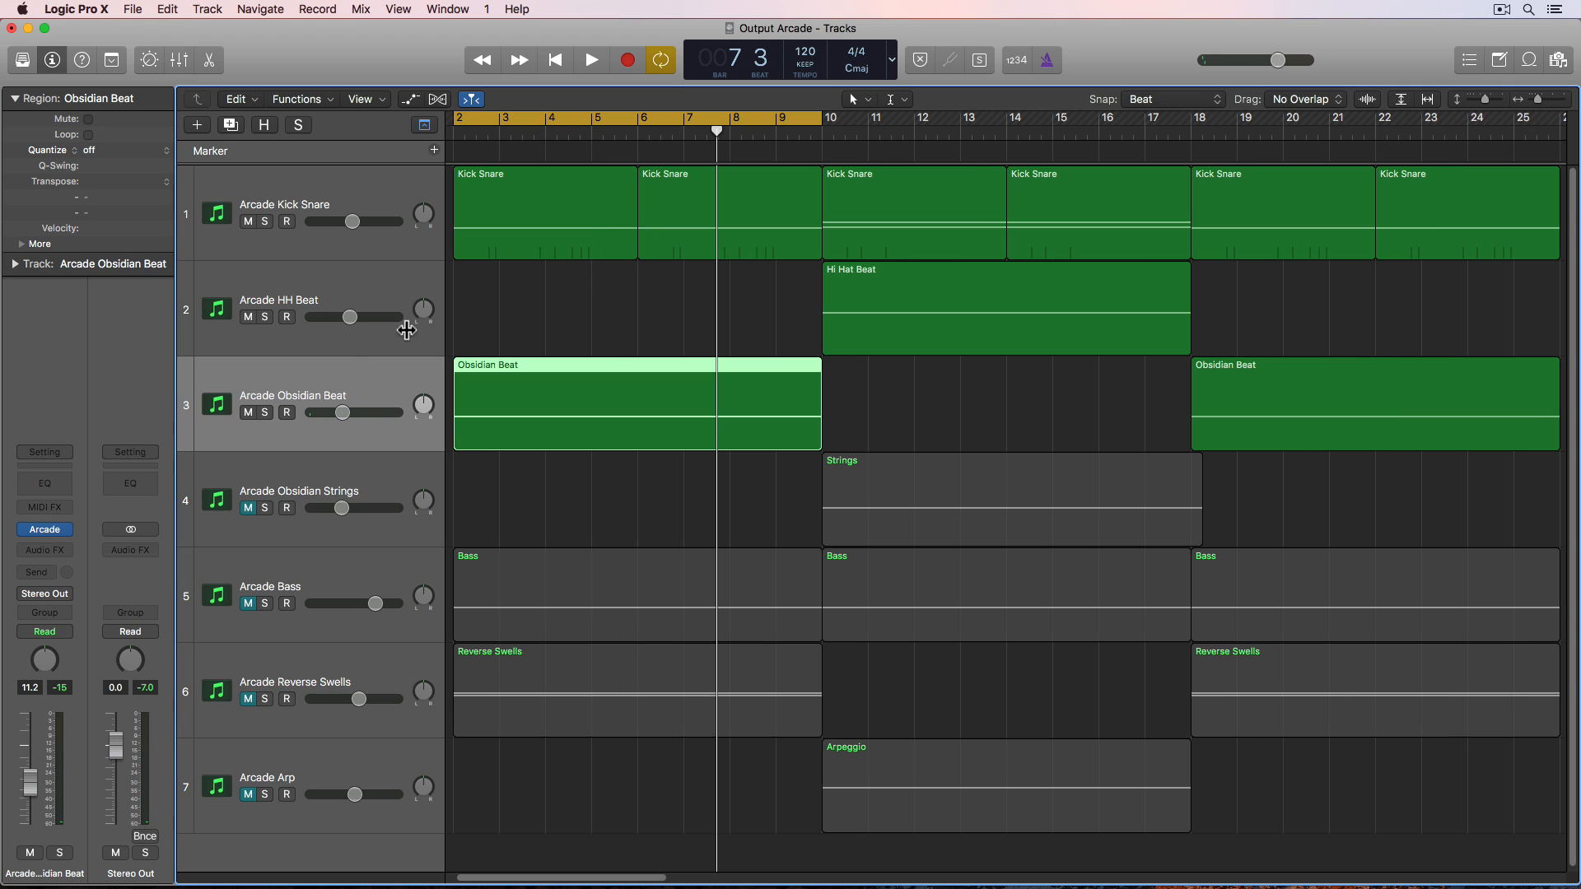
- Select the Arcade Obsidian Strings track and insert Arcade as its instrument
{"action": "left_click", "coordinate": [325, 482]}
{"action": "left_click", "coordinate": [247, 508]}
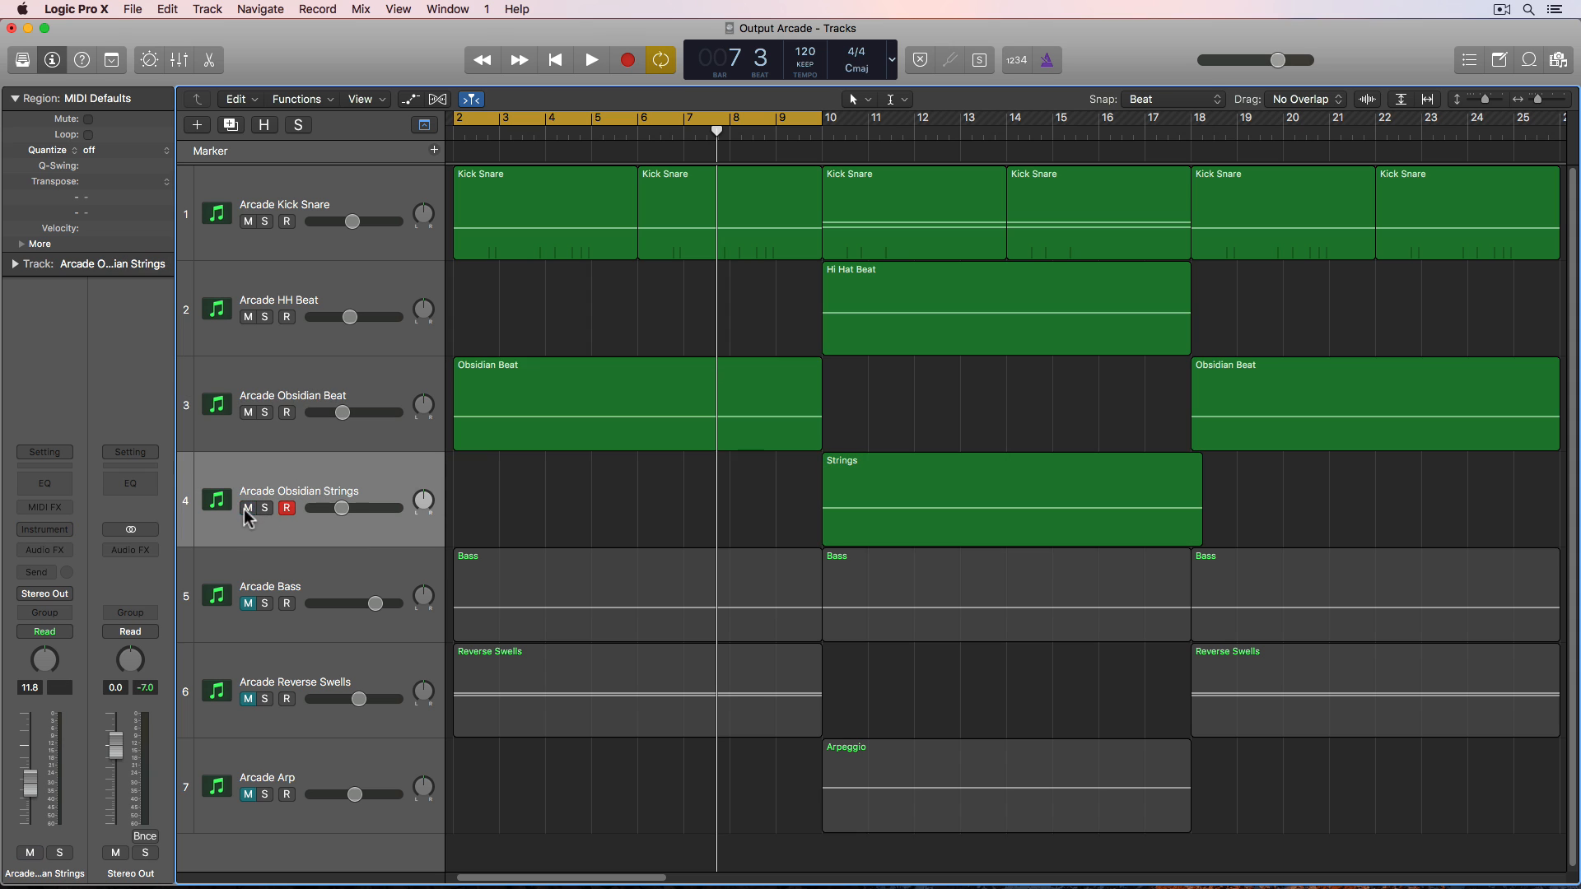
{"action": "left_click", "coordinate": [45, 529]}
{"action": "mouse_move", "coordinate": [165, 562]}
{"action": "left_click", "coordinate": [222, 564]}
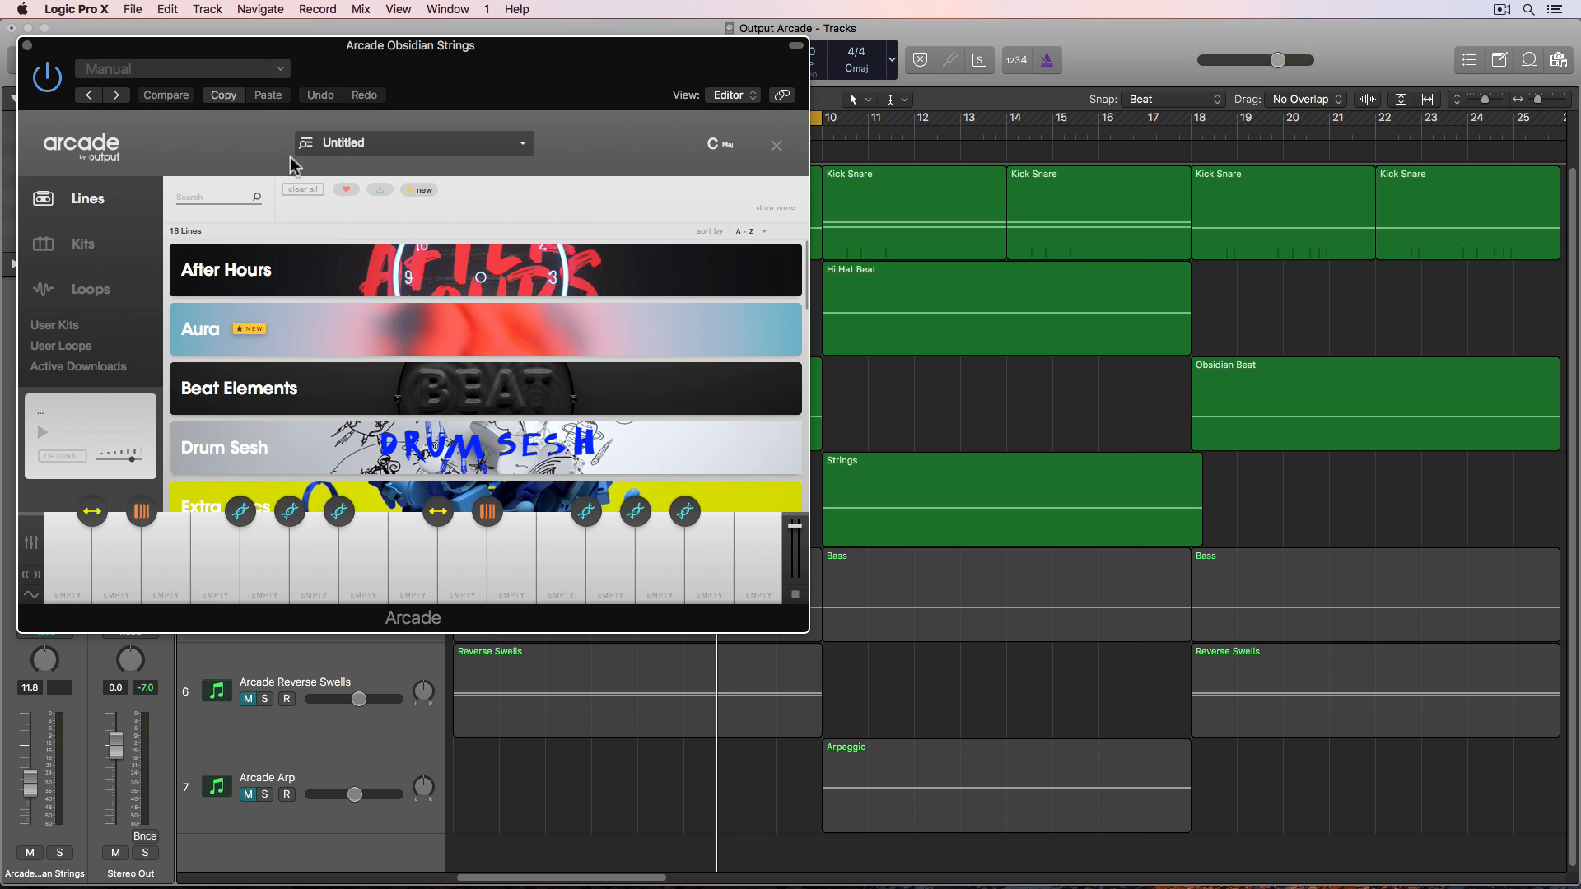
- Scroll the Lines list to Obsidian, open it and load the Agents in Pursuit kit
{"action": "scroll", "coordinate": [411, 332], "scroll_direction": "down", "scroll_amount": 10}
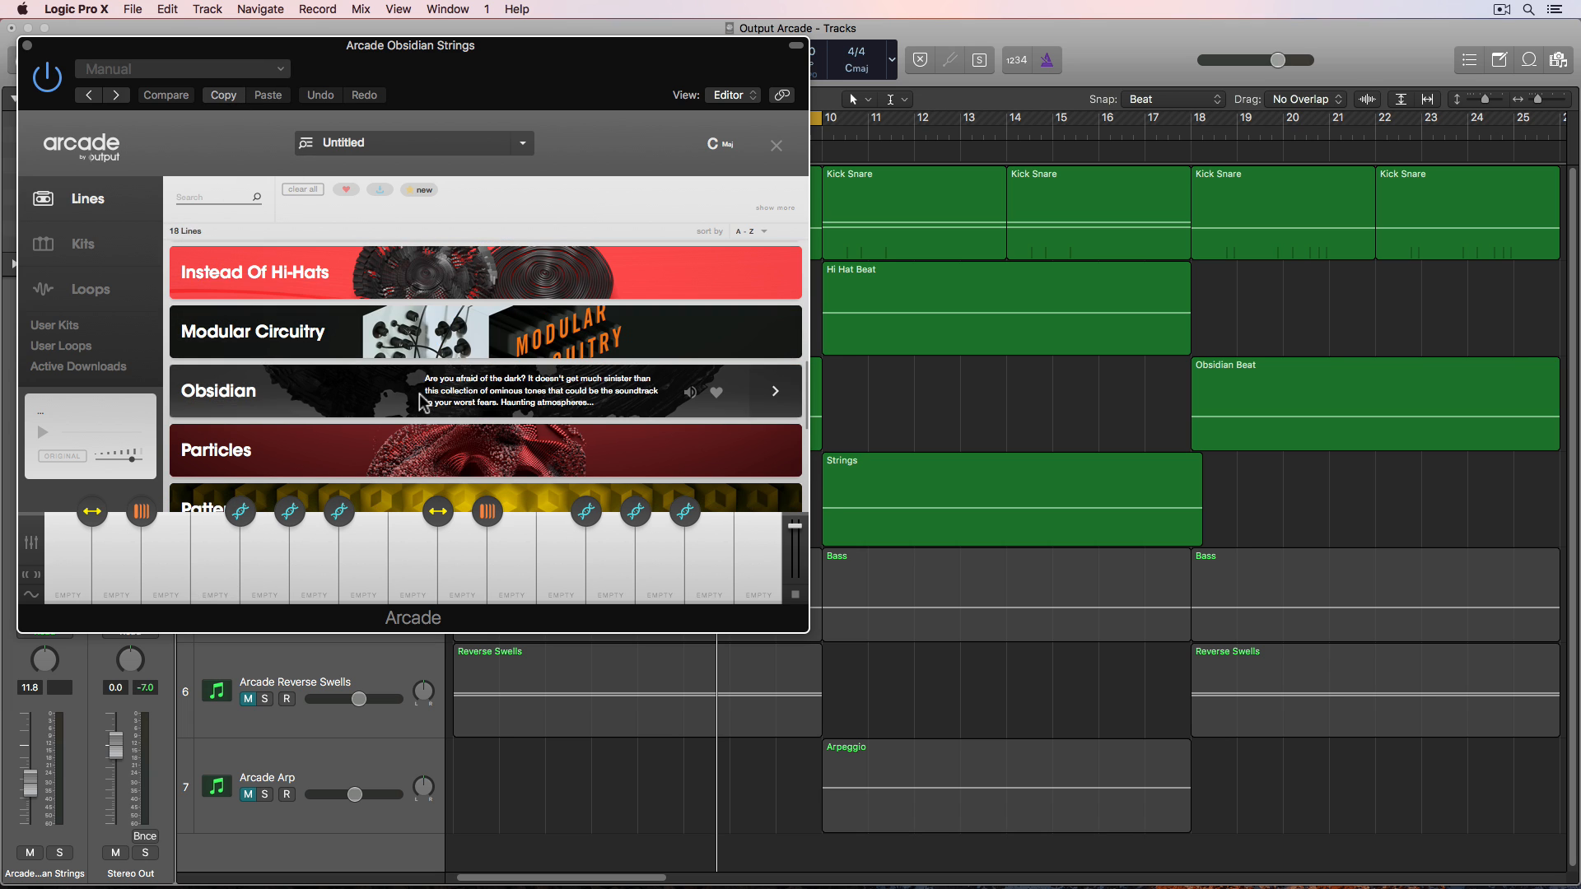
{"action": "left_click", "coordinate": [420, 397]}
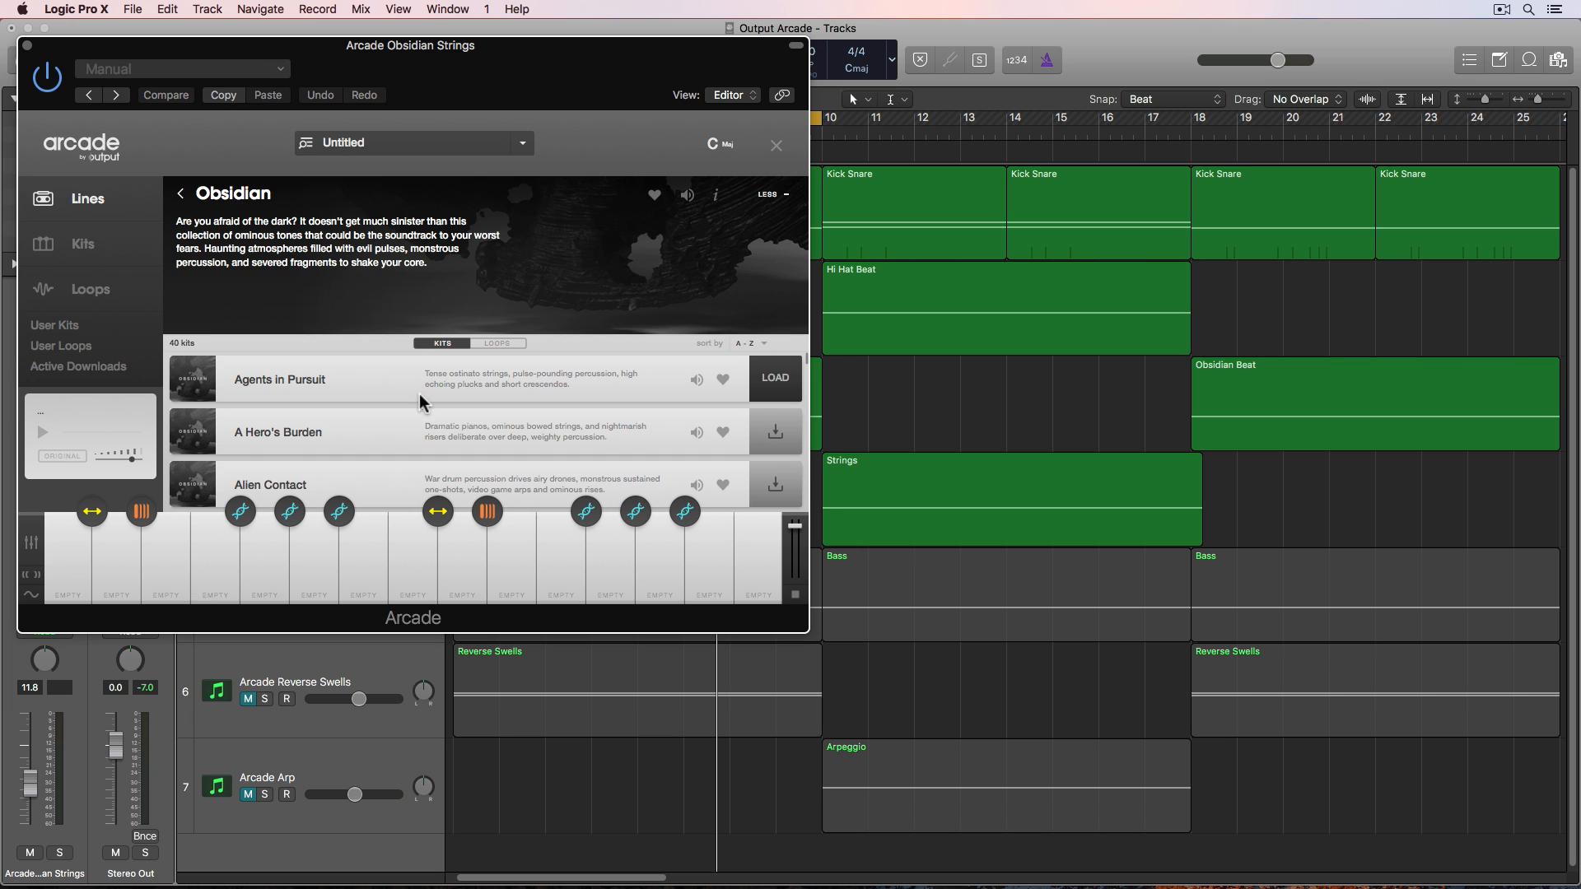
{"action": "left_click", "coordinate": [784, 379]}
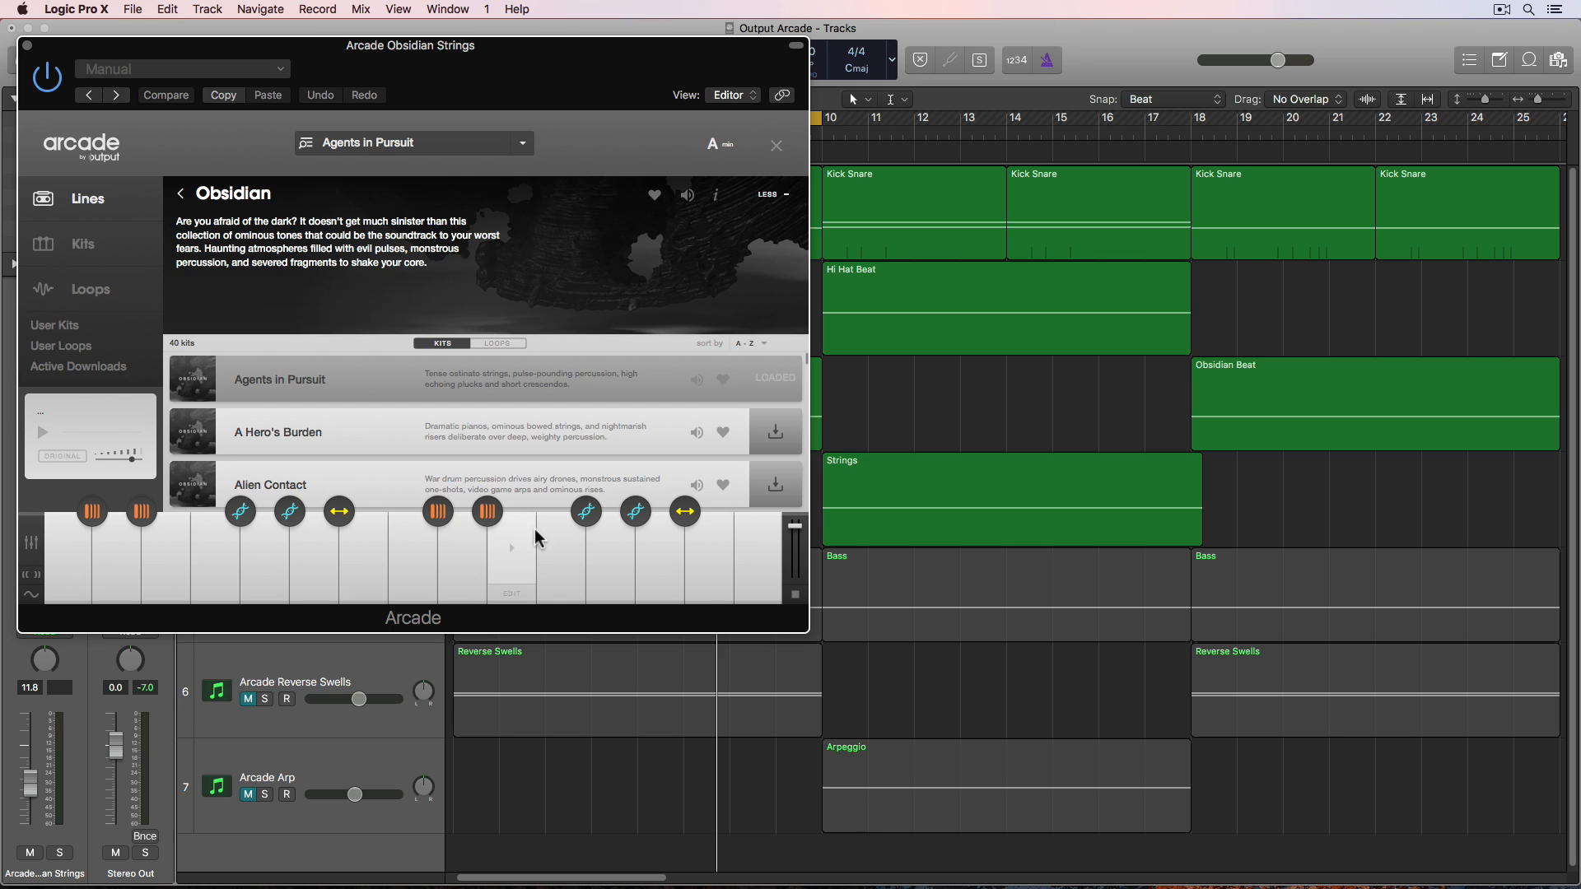
- Set the kit's session key to C minor, audition a key, and close the plugin window
{"action": "left_click", "coordinate": [409, 568]}
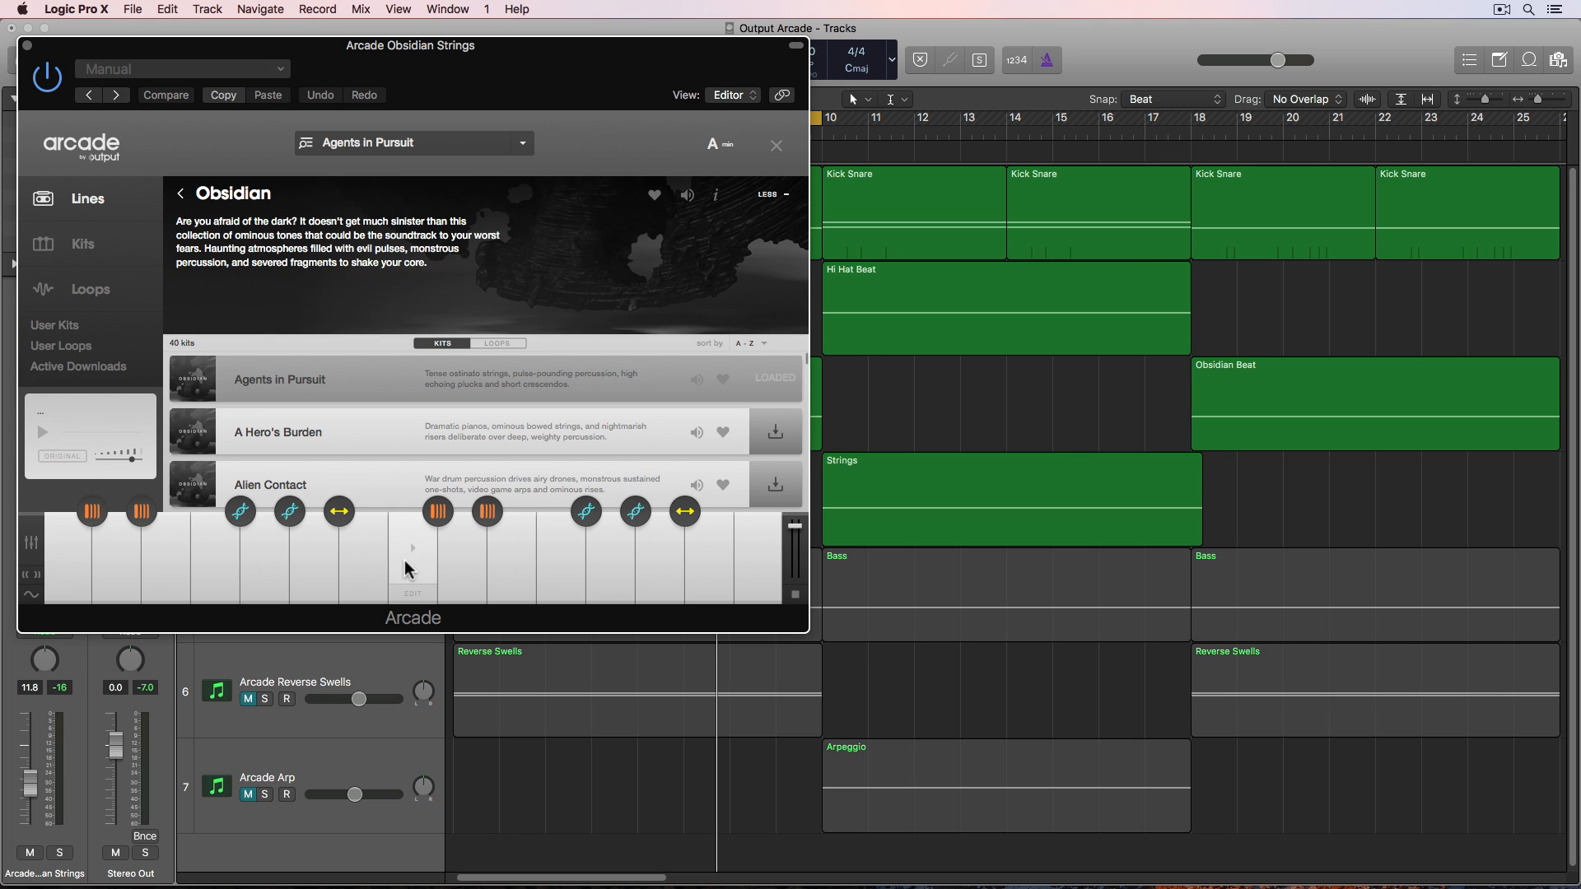
{"action": "left_click", "coordinate": [728, 146]}
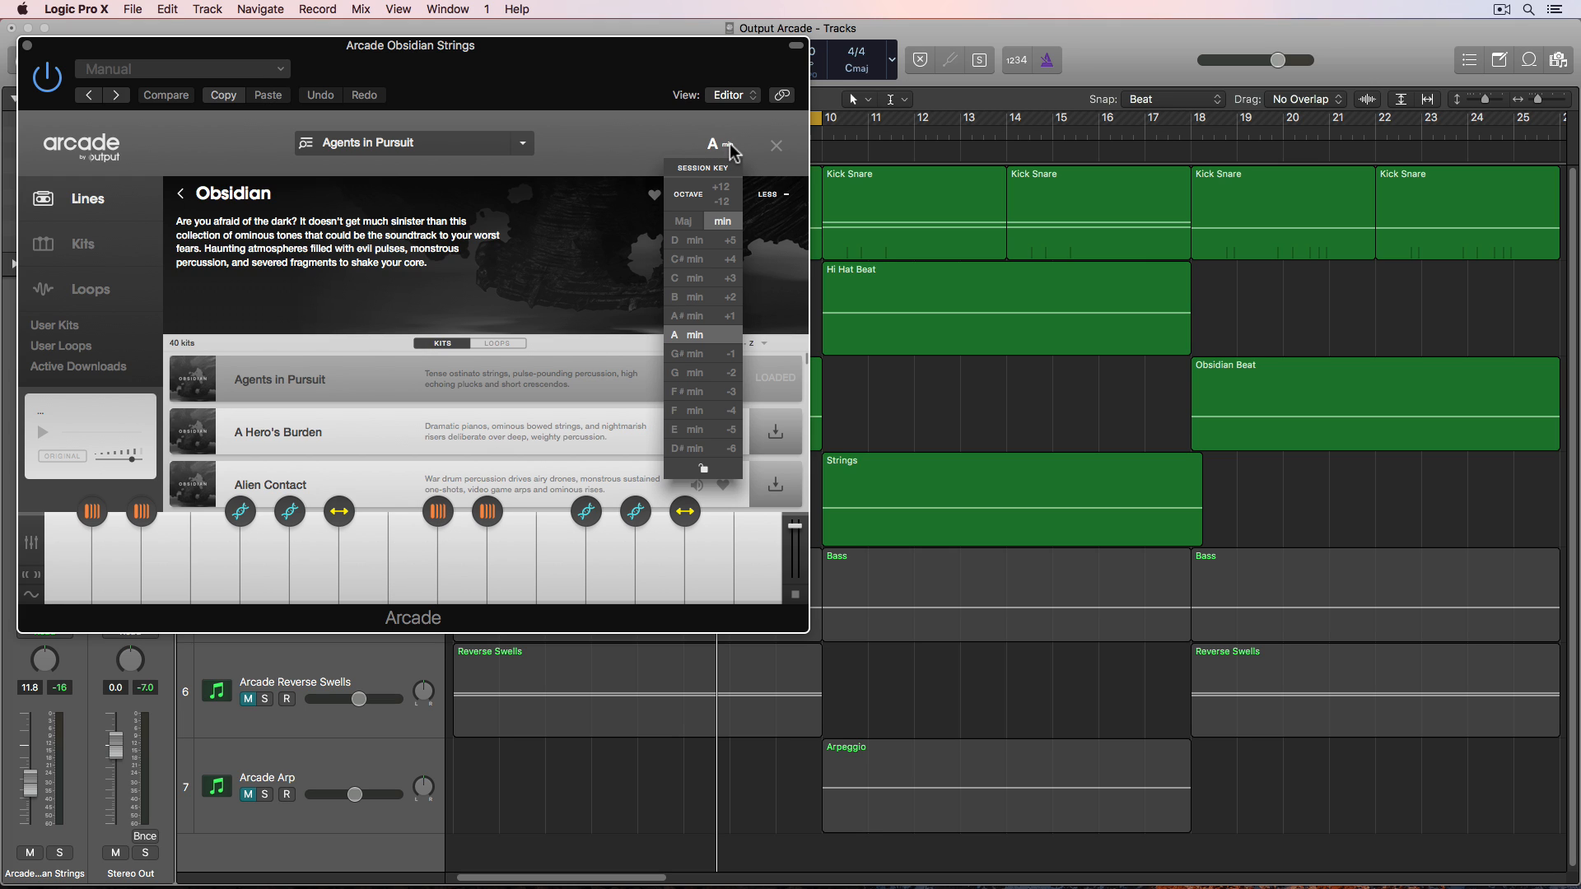
{"action": "left_click", "coordinate": [704, 279]}
{"action": "left_click", "coordinate": [421, 561]}
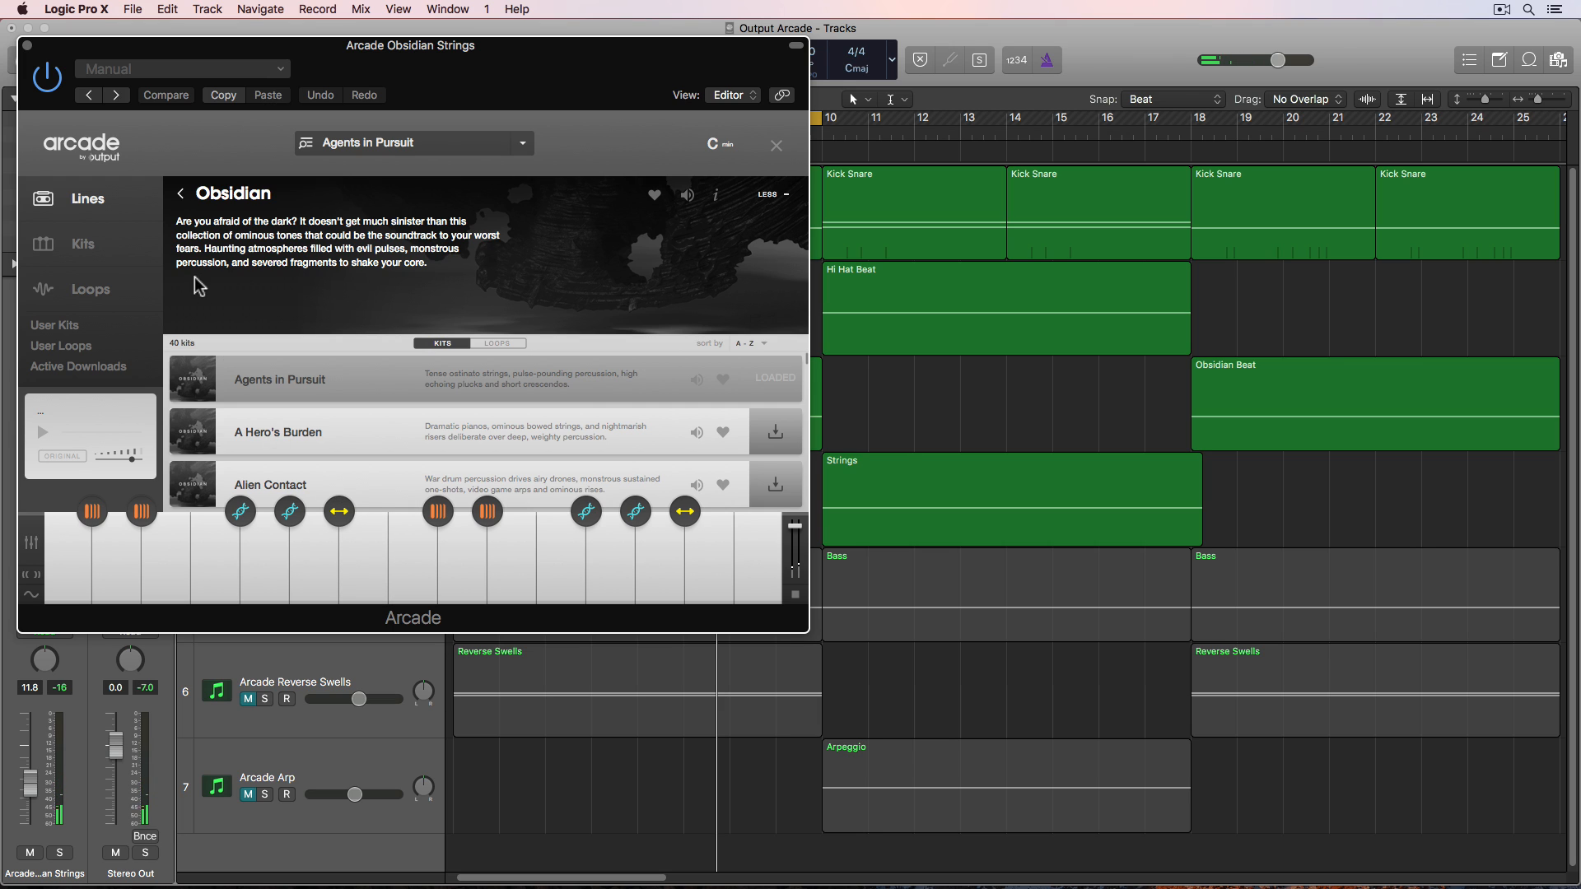
{"action": "left_click", "coordinate": [27, 46]}
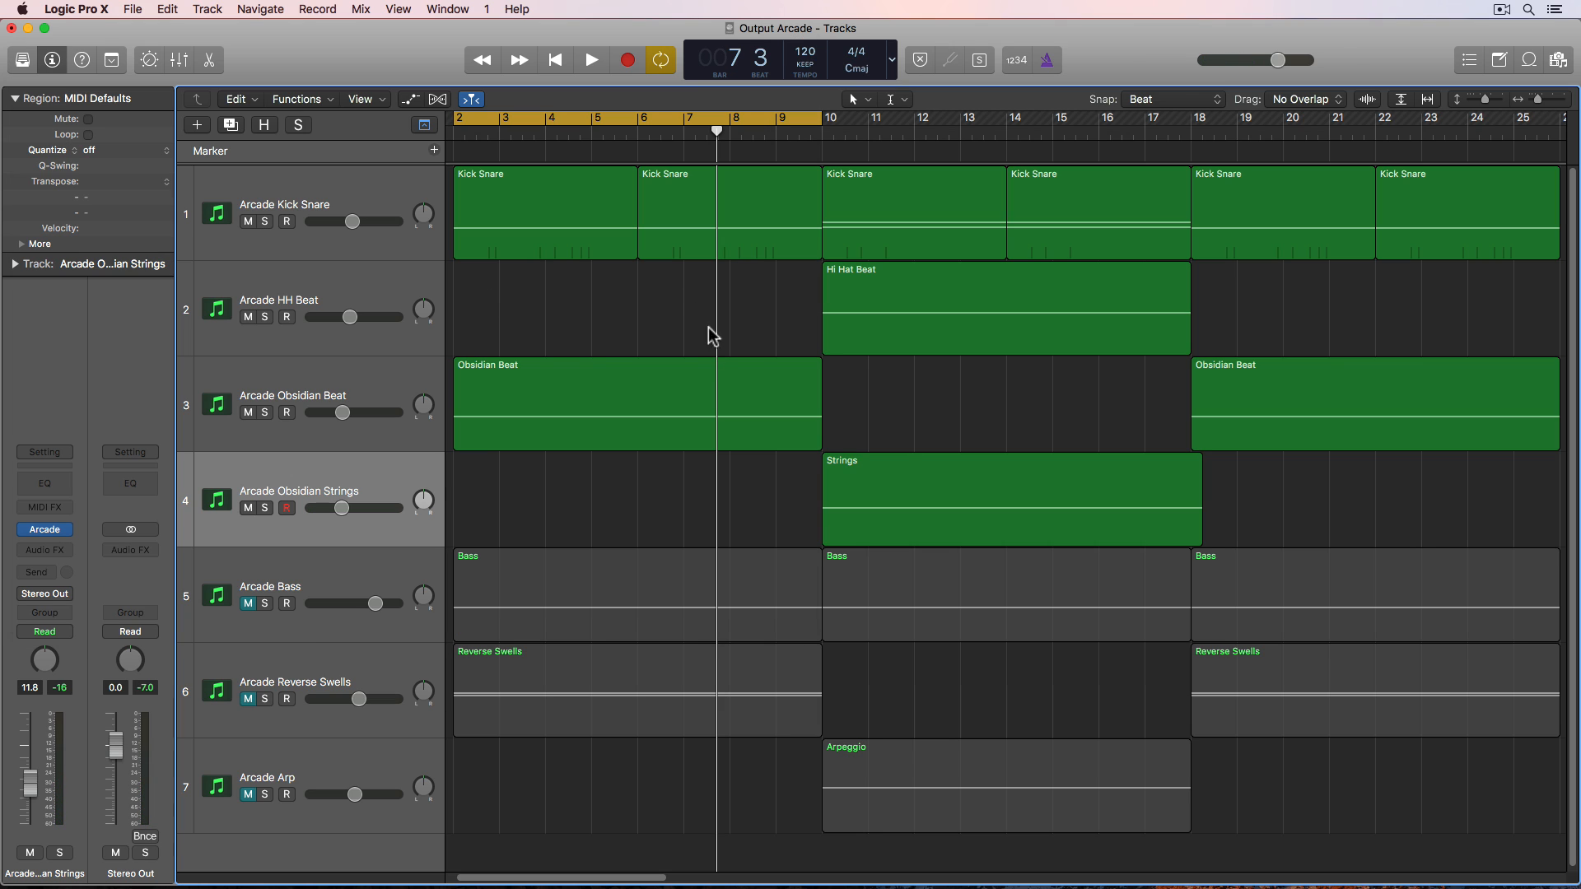
- Set the cycle range to the Strings region and play it back
{"action": "left_click", "coordinate": [931, 478]}
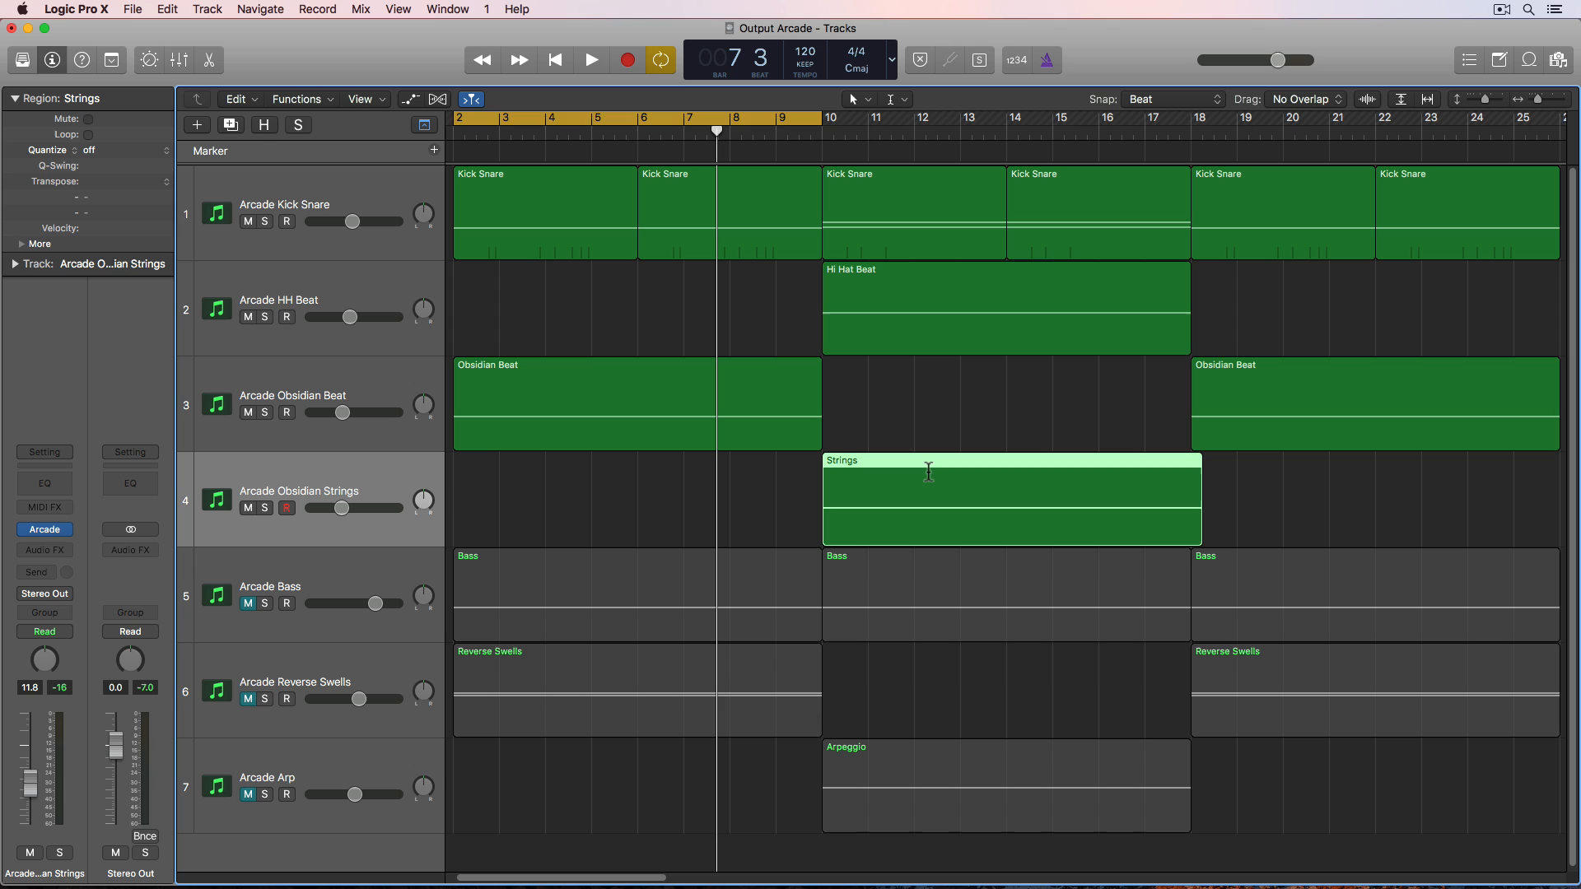
{"action": "key", "text": "super+u"}
{"action": "key", "text": "space"}
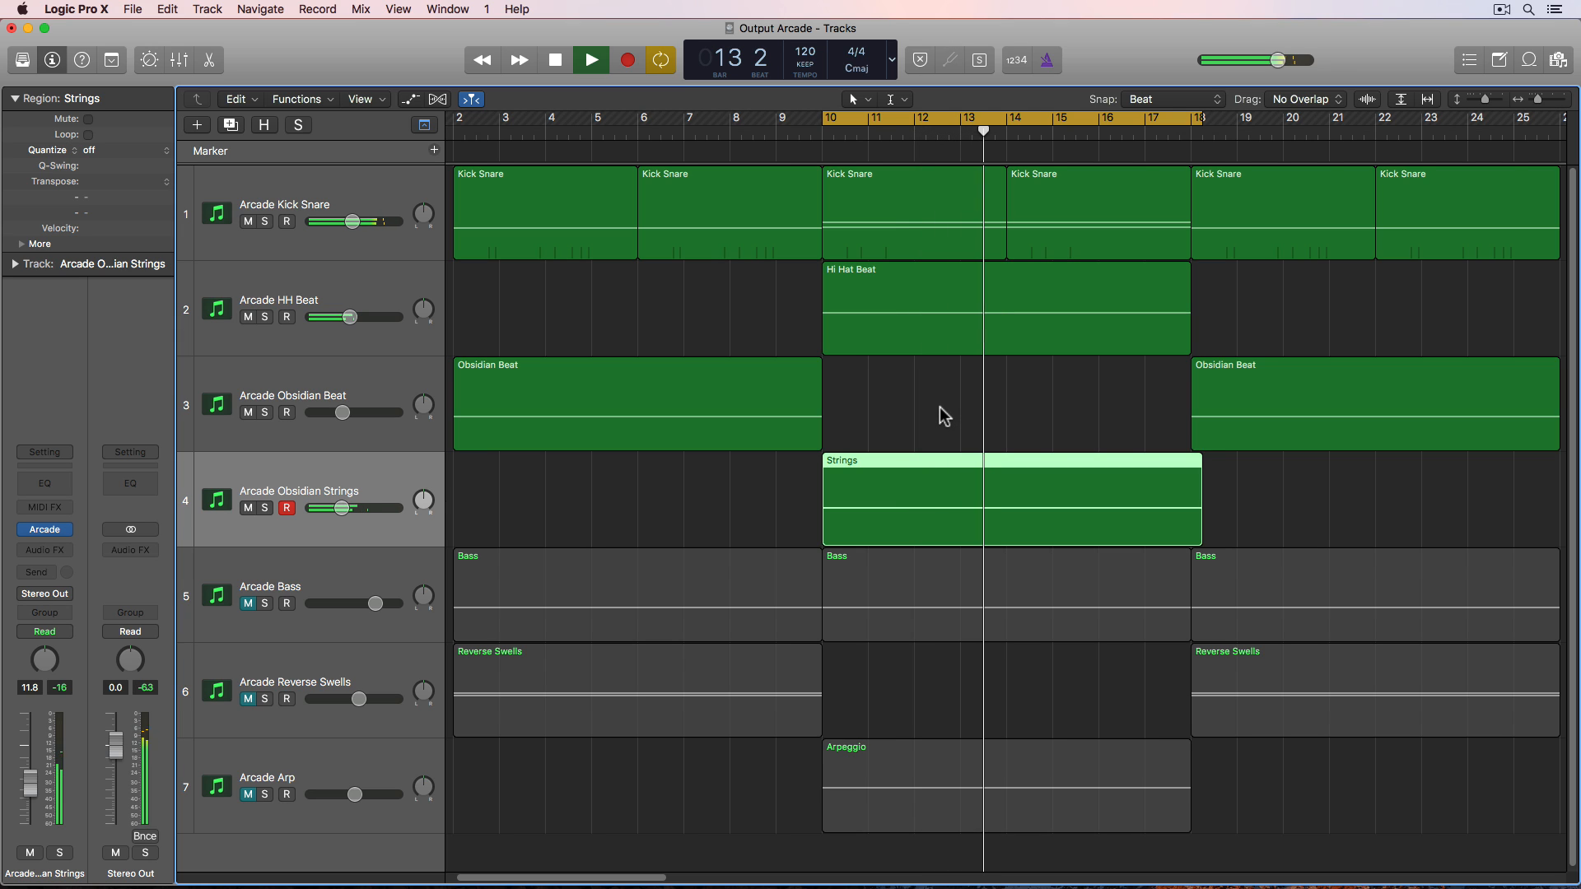
{"action": "key", "text": "space"}
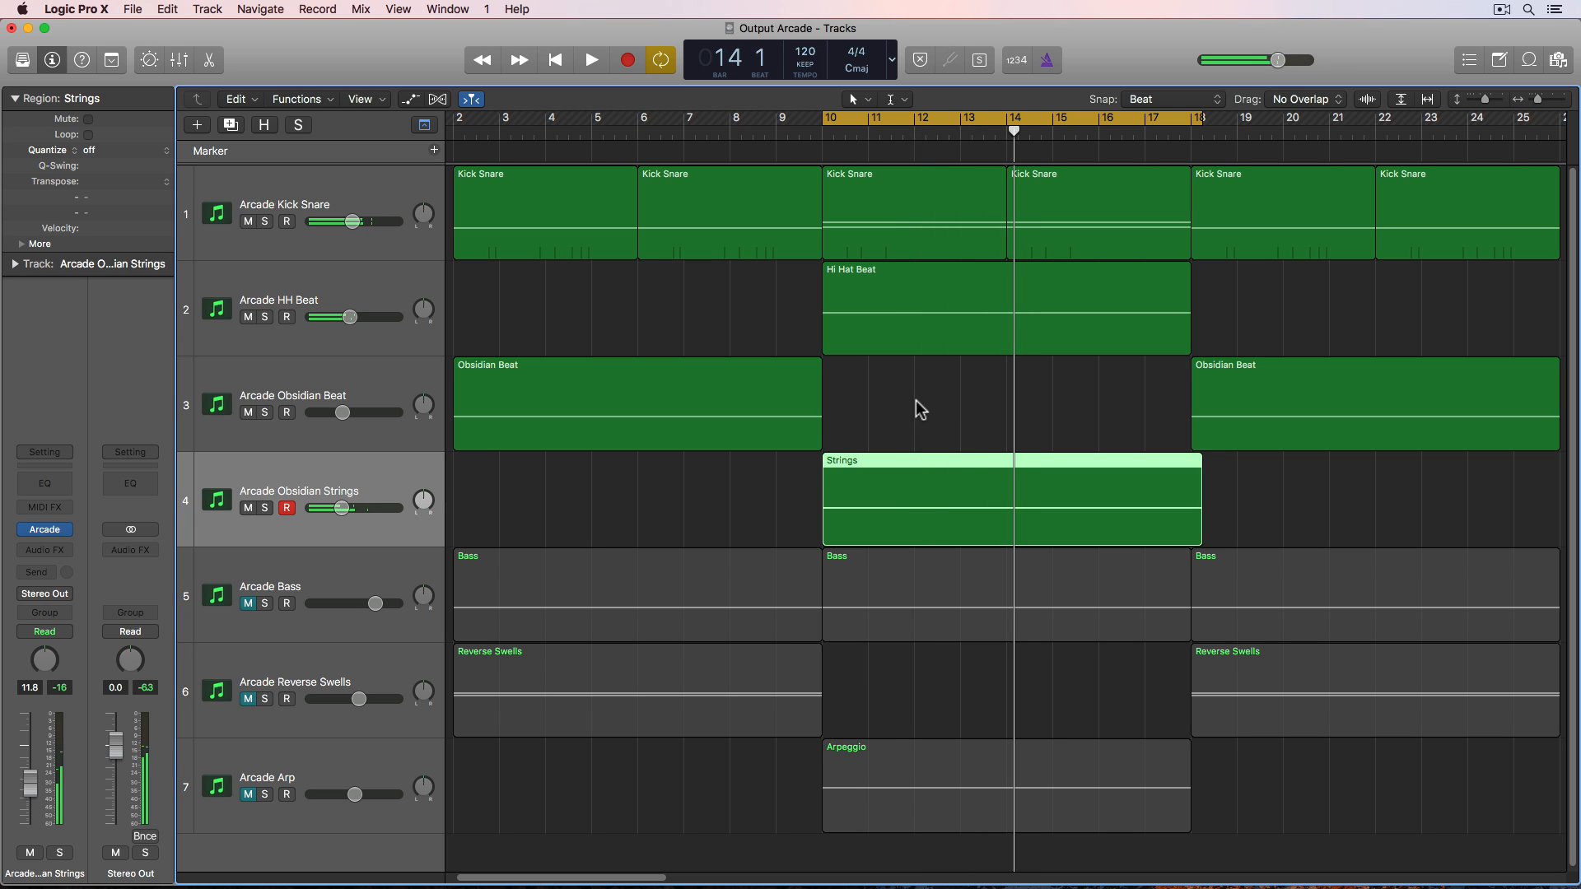
{"action": "left_click", "coordinate": [918, 412]}
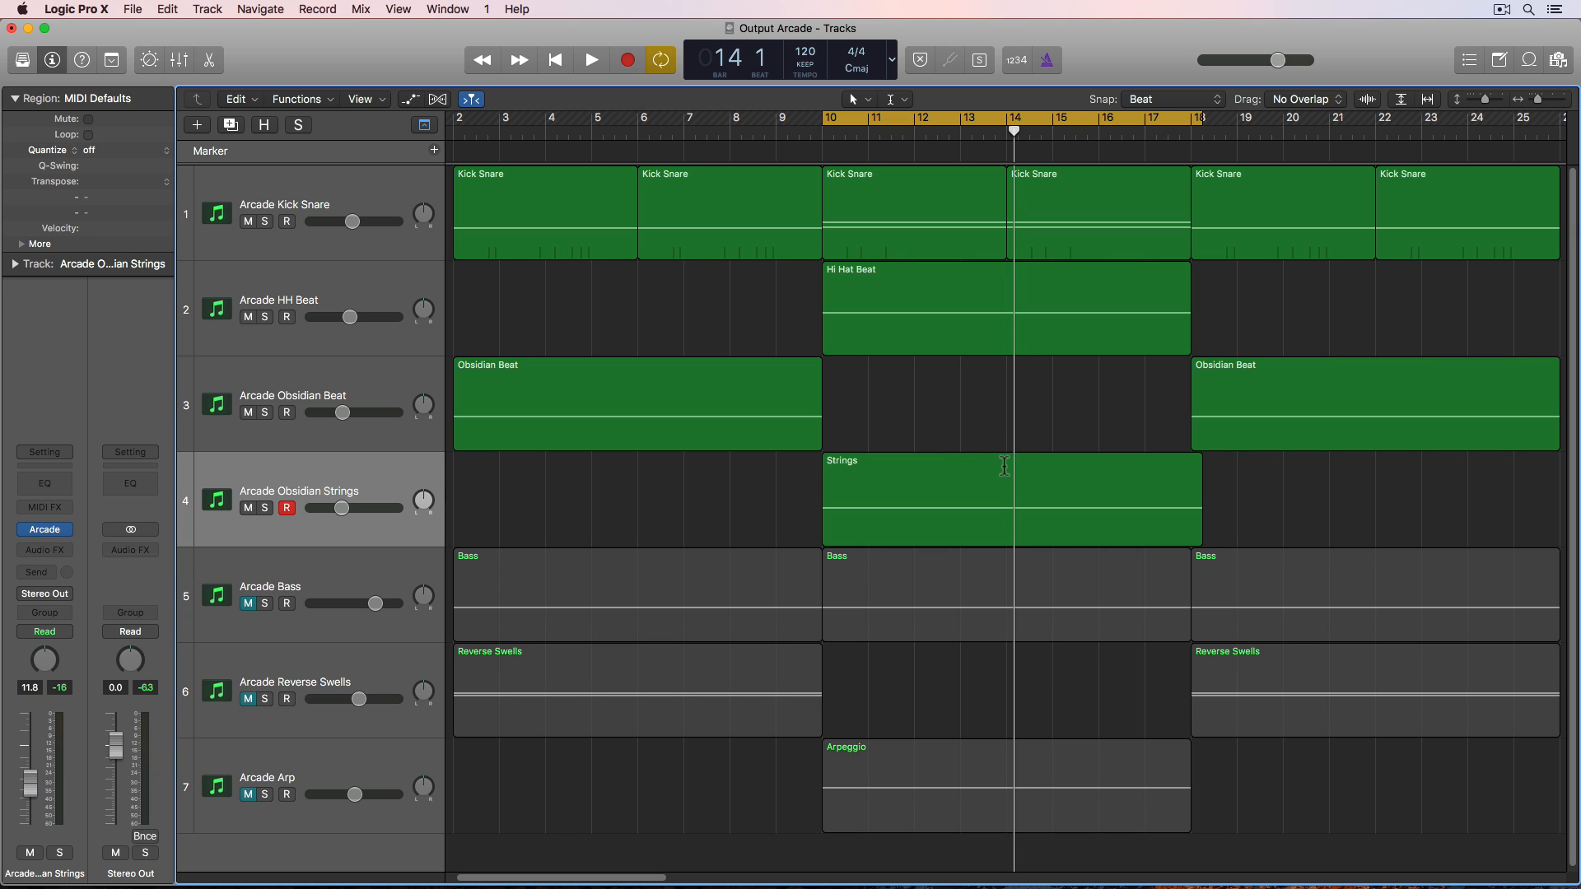
- Split the Strings region around bars 14 to 16 with the Marquee tool, choosing to split crossing notes
{"action": "left_click", "coordinate": [891, 106]}
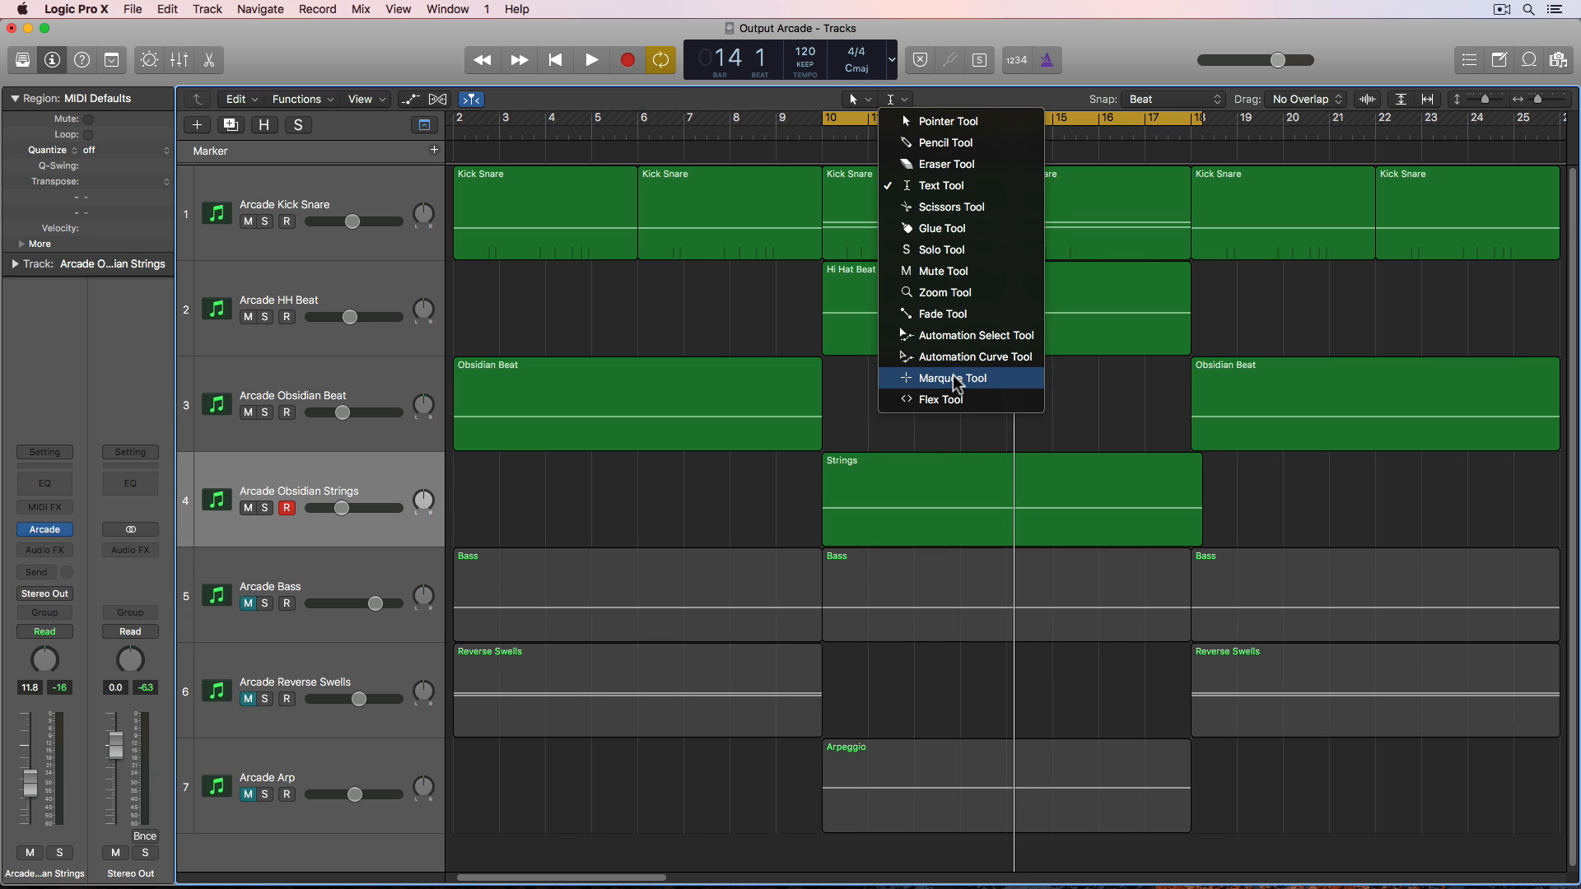
{"action": "left_click", "coordinate": [946, 444]}
{"action": "left_click_drag", "start_coordinate": [1011, 487], "coordinate": [1100, 497]}
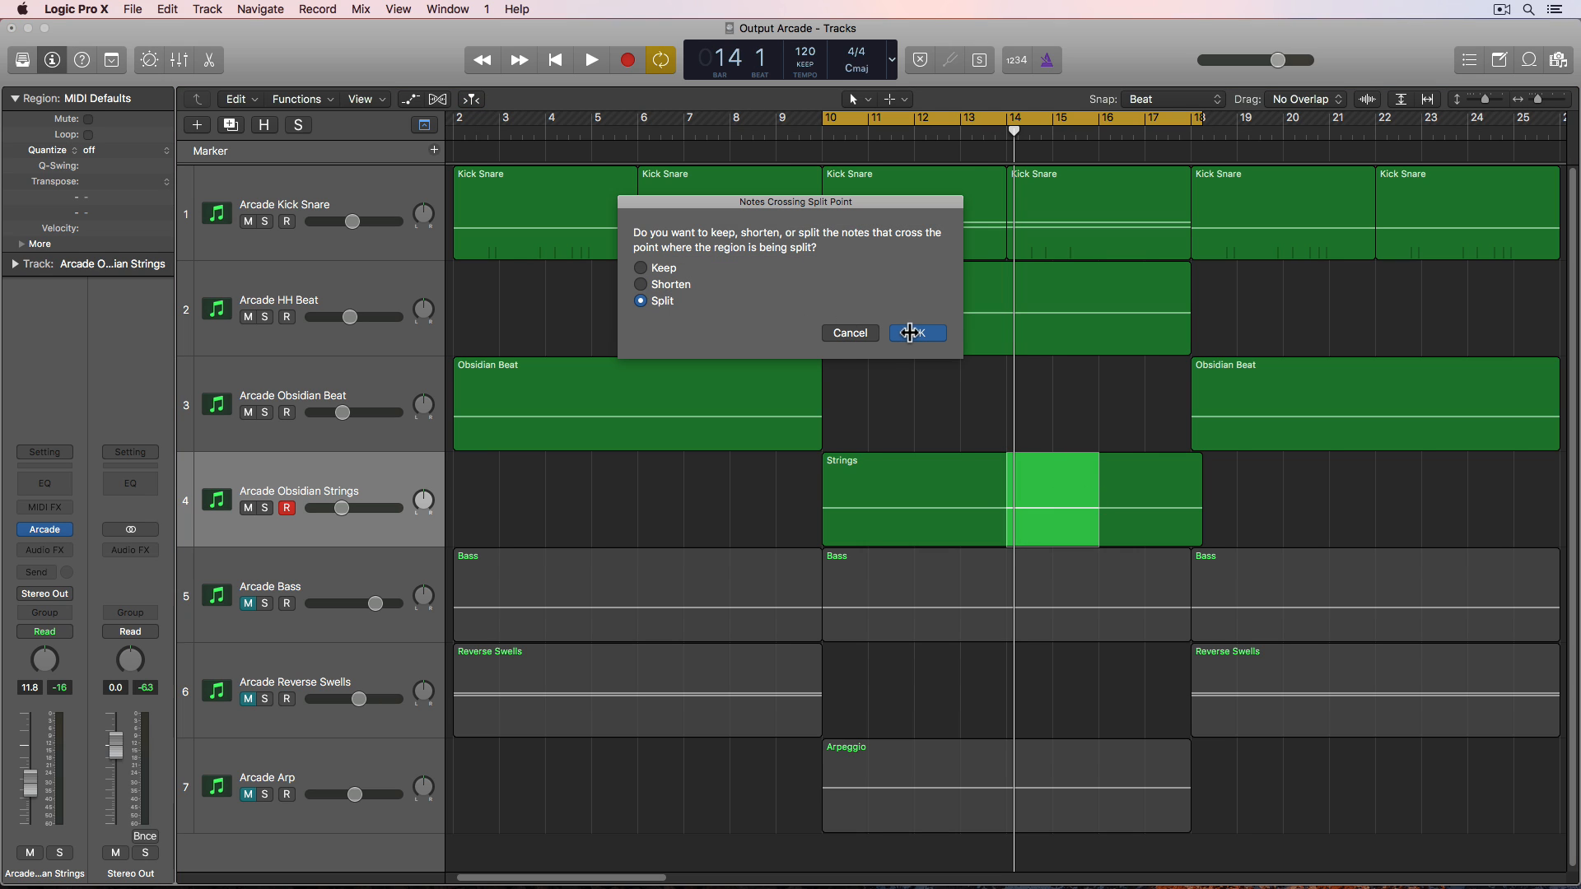
{"action": "left_click", "coordinate": [910, 333]}
{"action": "left_click", "coordinate": [391, 468]}
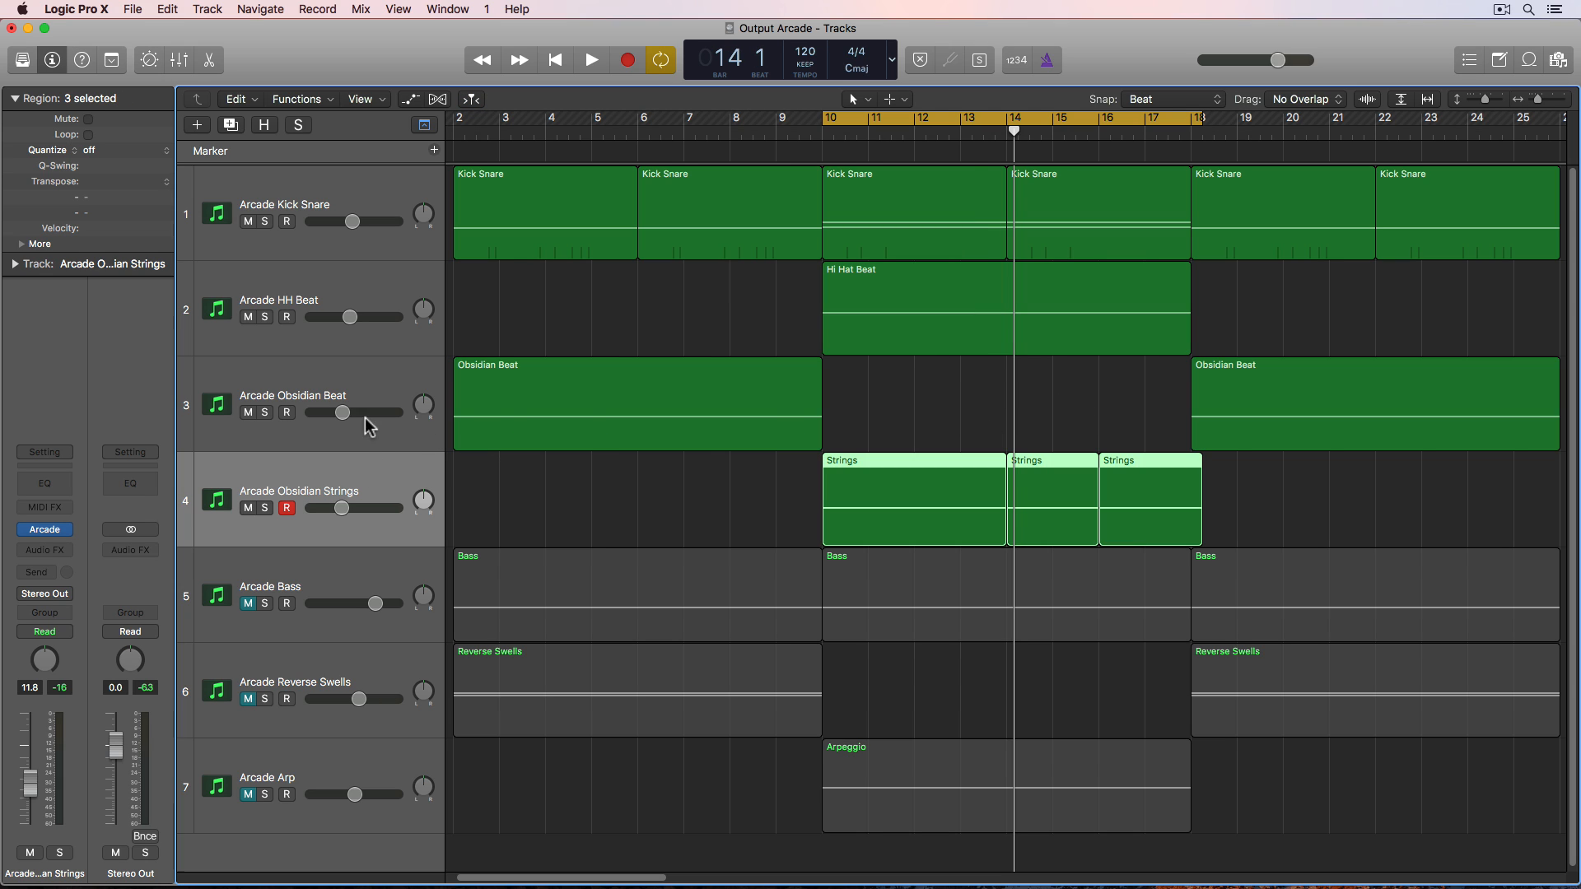
- Duplicate the Obsidian Strings track and move the middle Strings segment onto the new track
{"action": "left_click", "coordinate": [230, 125]}
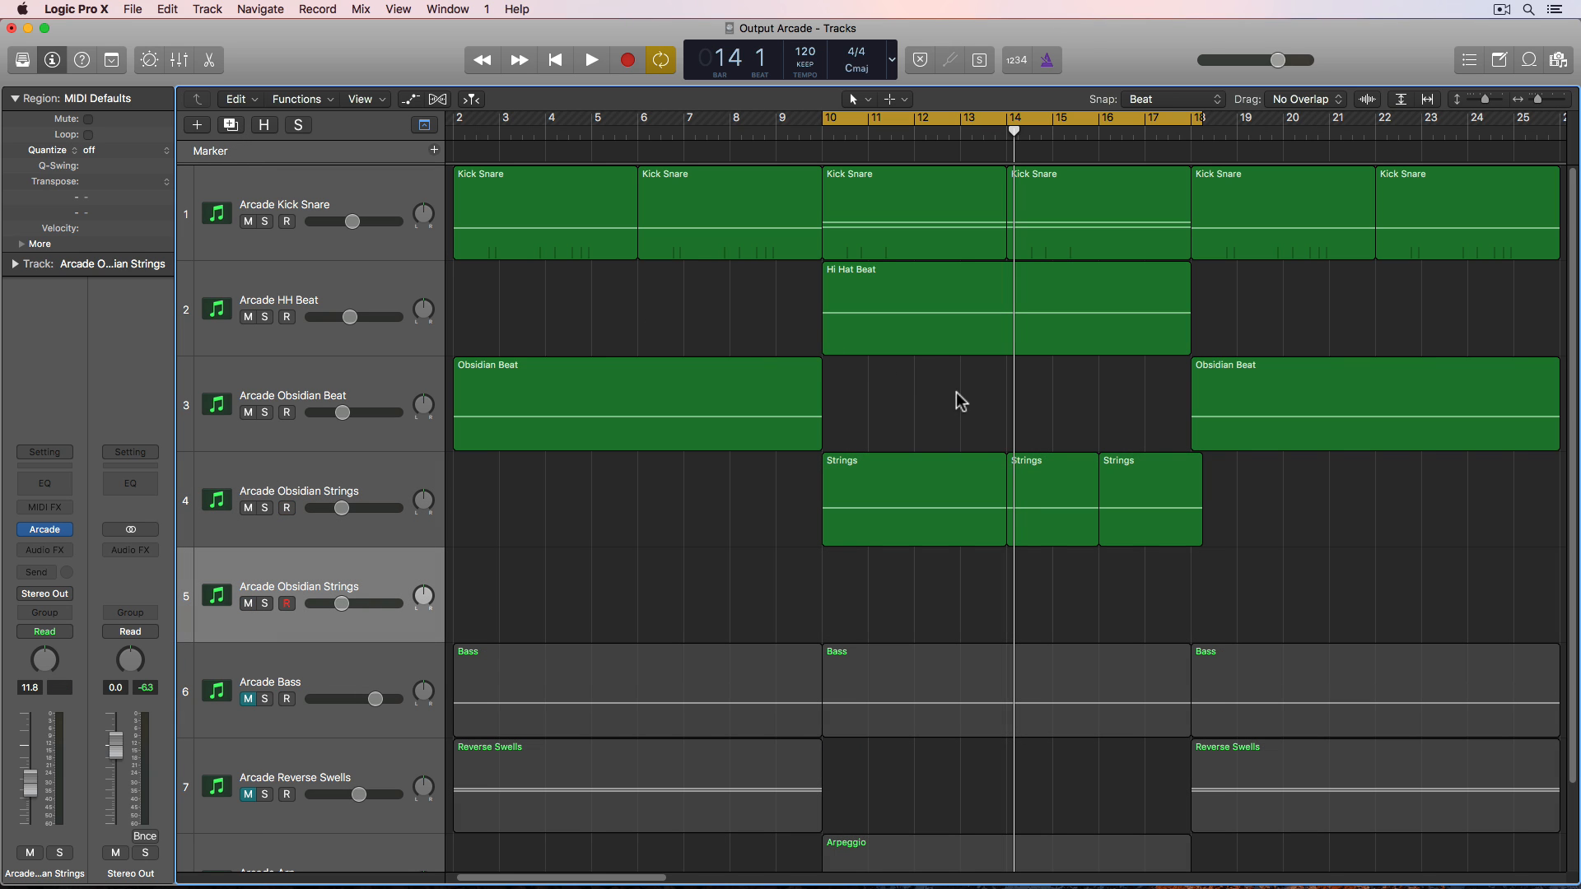
{"action": "left_click_drag", "start_coordinate": [1052, 490], "coordinate": [1054, 577]}
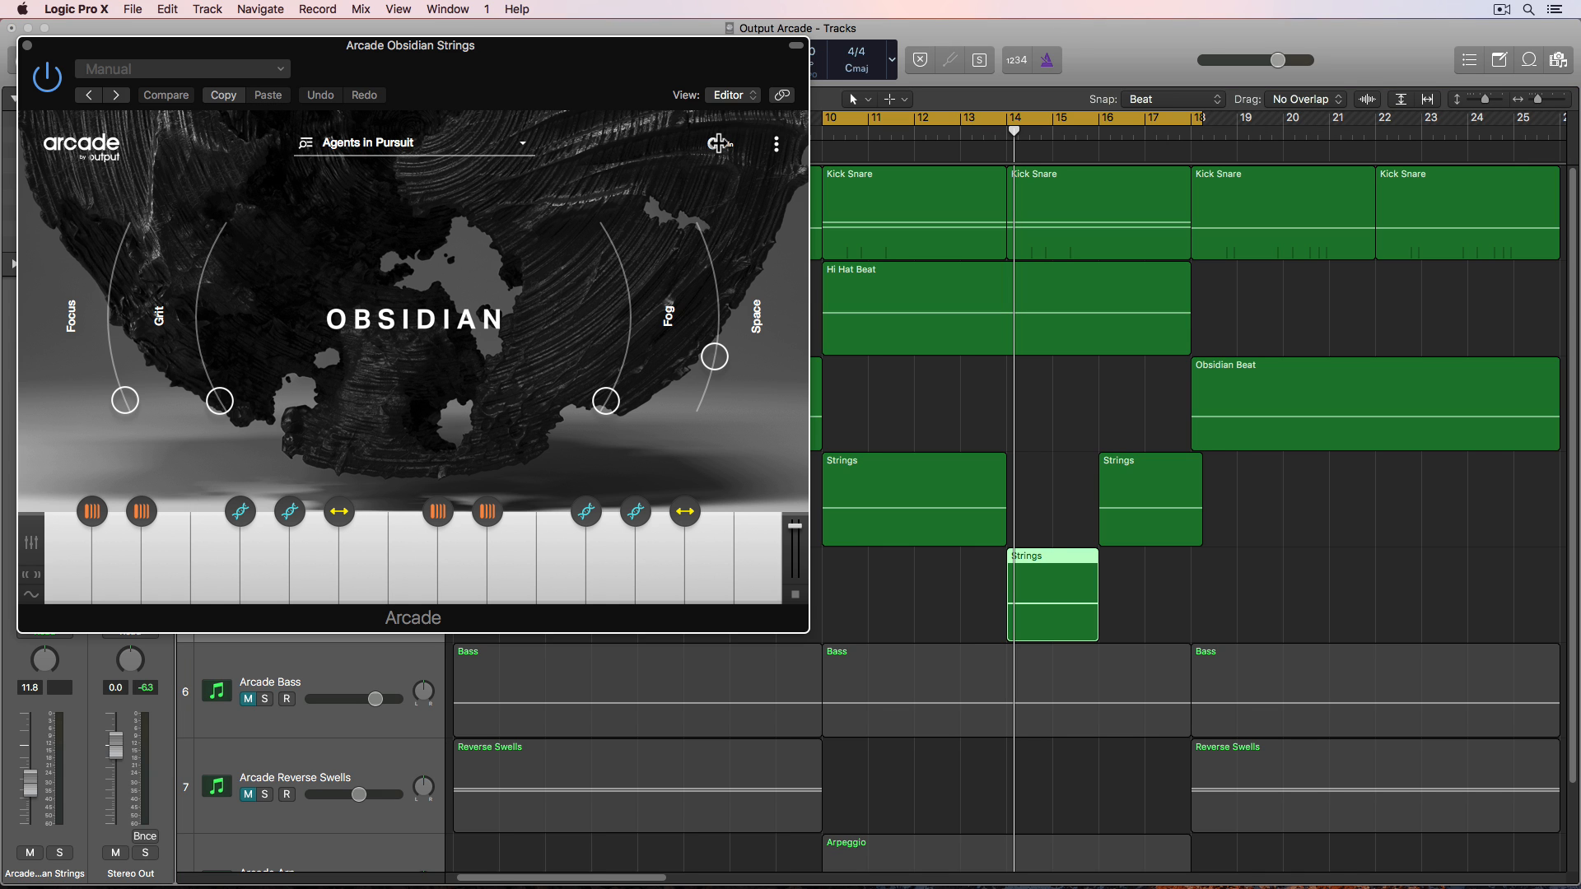
- Change the Obsidian Strings kit's session key to A♭ major
{"action": "left_click", "coordinate": [719, 143]}
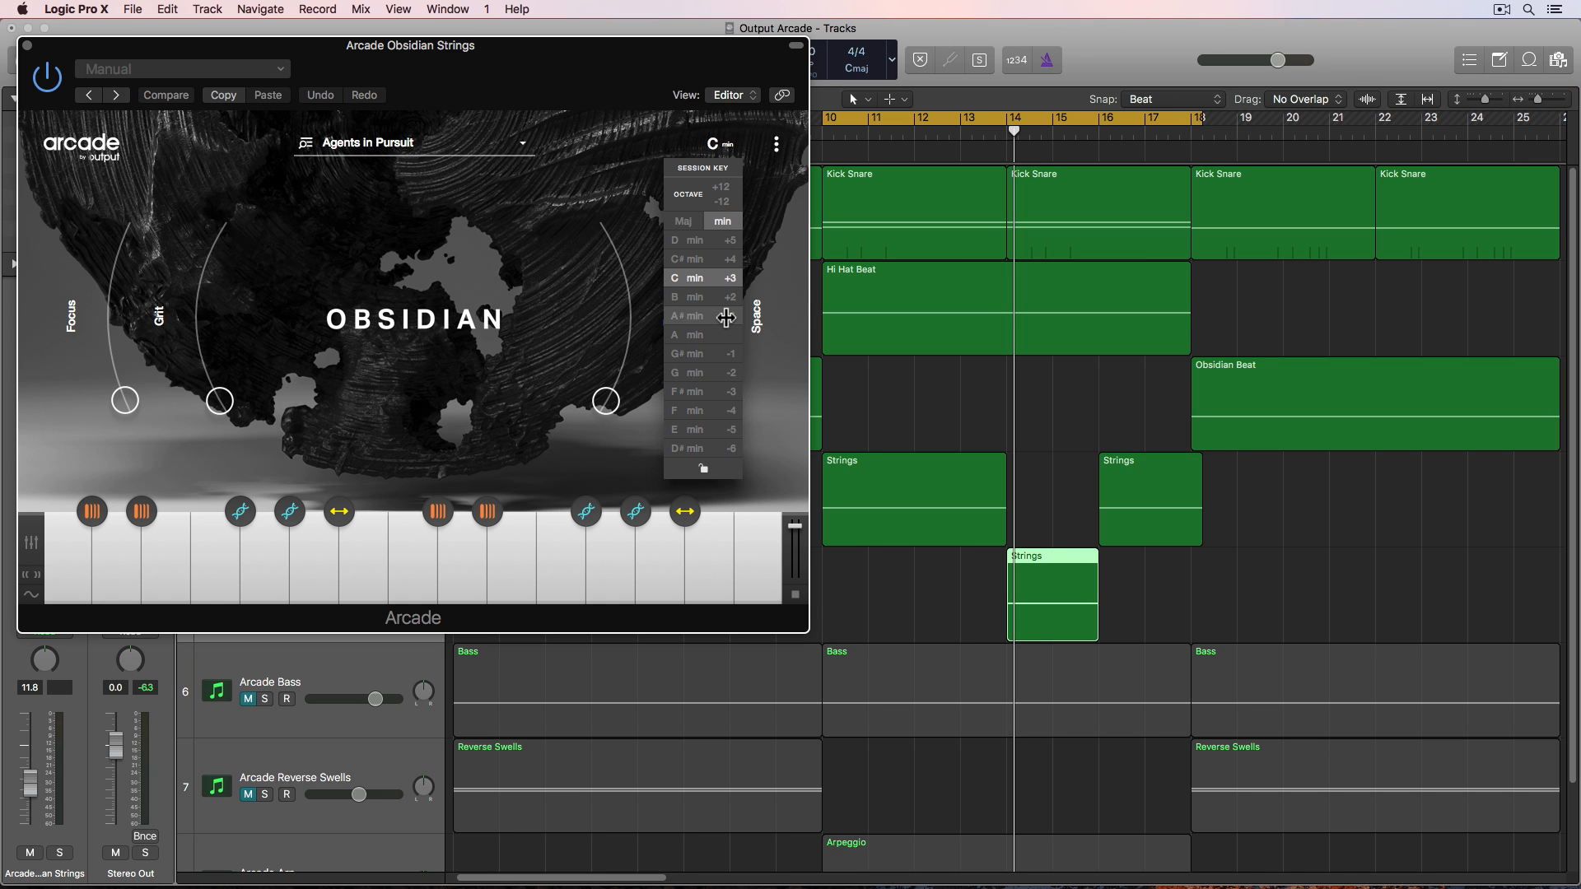
{"action": "left_click", "coordinate": [686, 223]}
{"action": "left_click", "coordinate": [717, 410]}
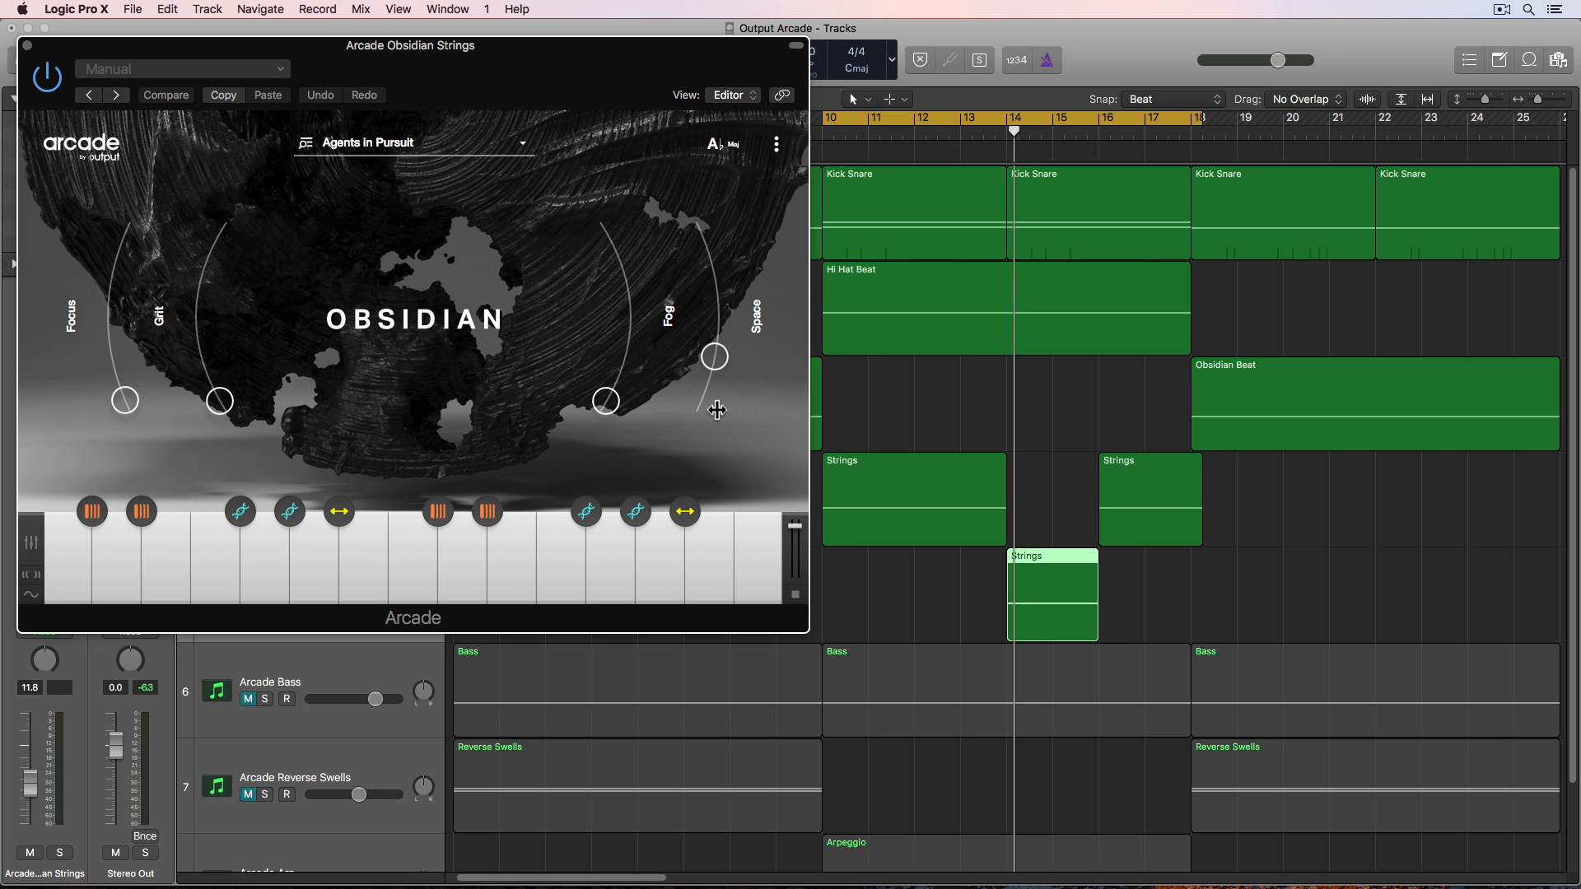
- Play back the arrangement to hear the strings in the new key
{"action": "left_click", "coordinate": [908, 439]}
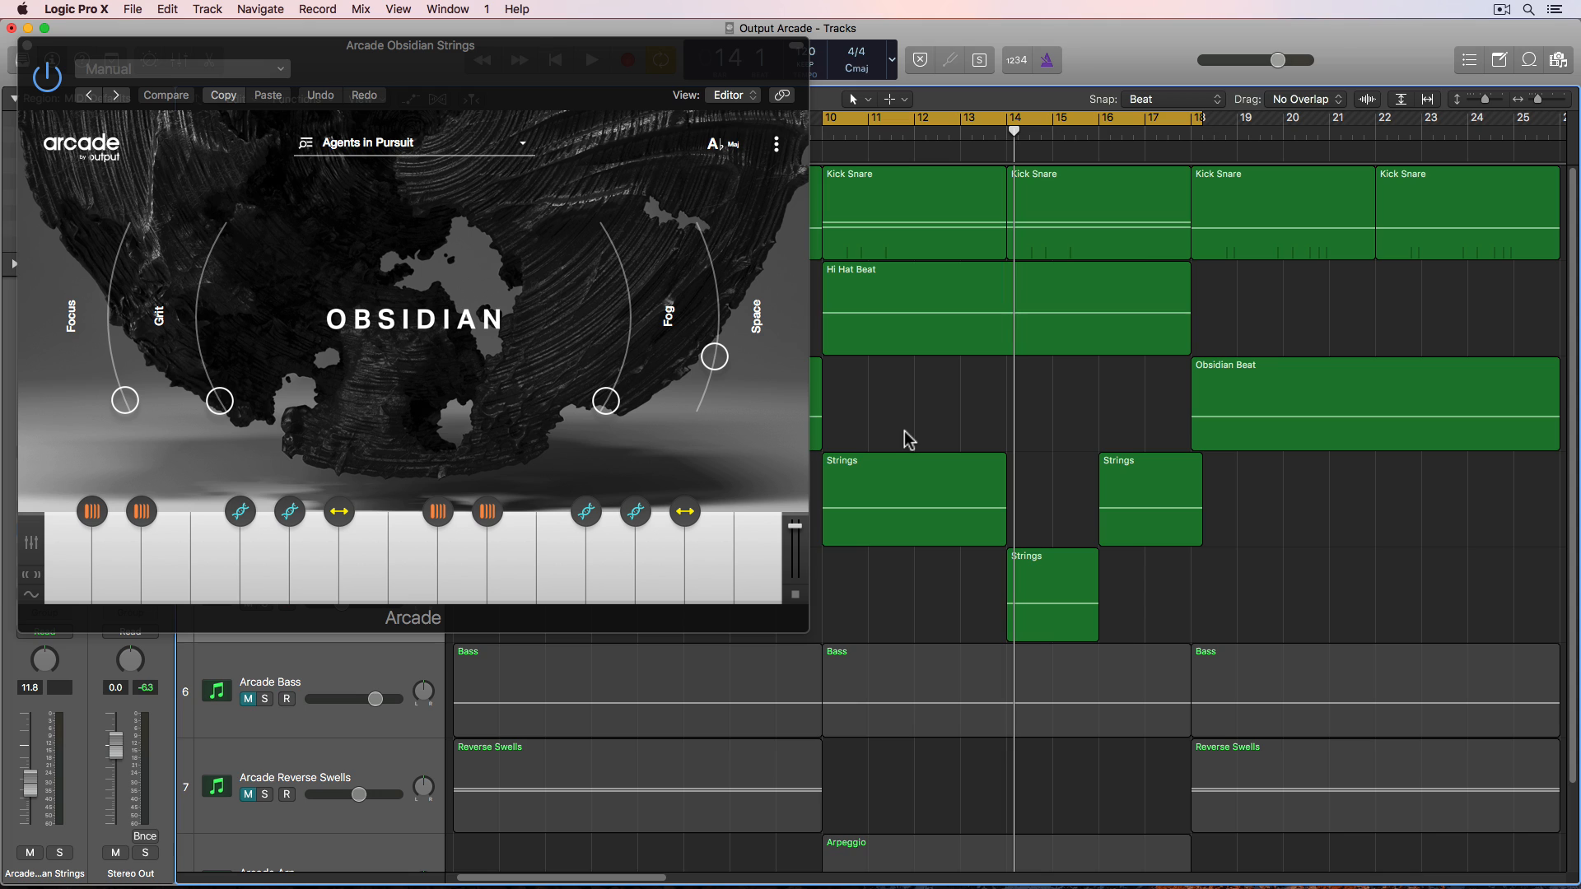
{"action": "key", "text": "space"}
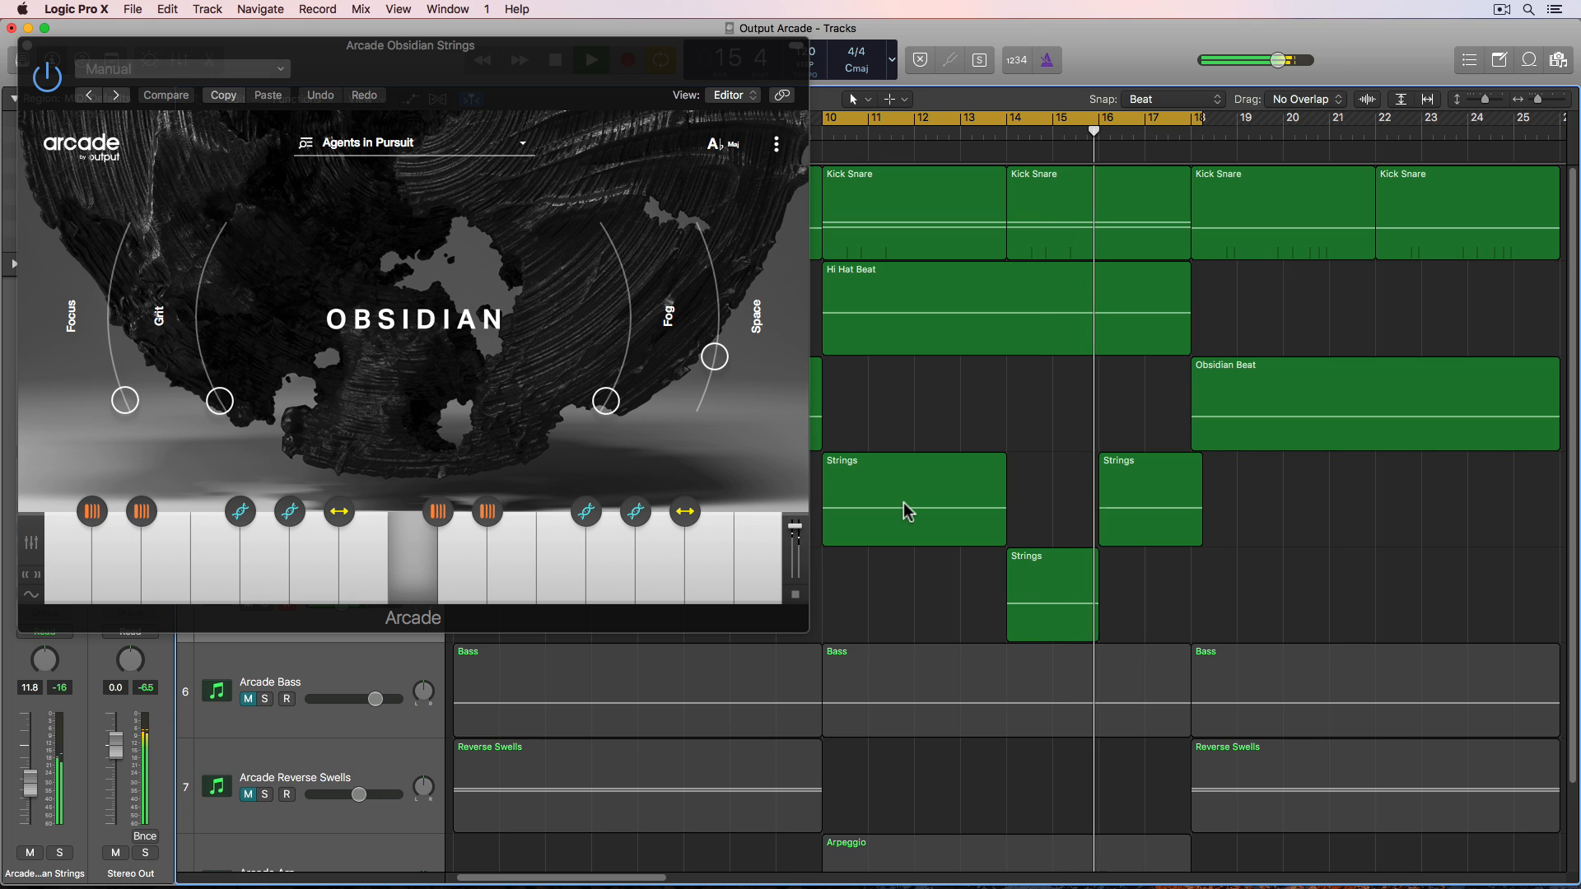
{"action": "key", "text": "space"}
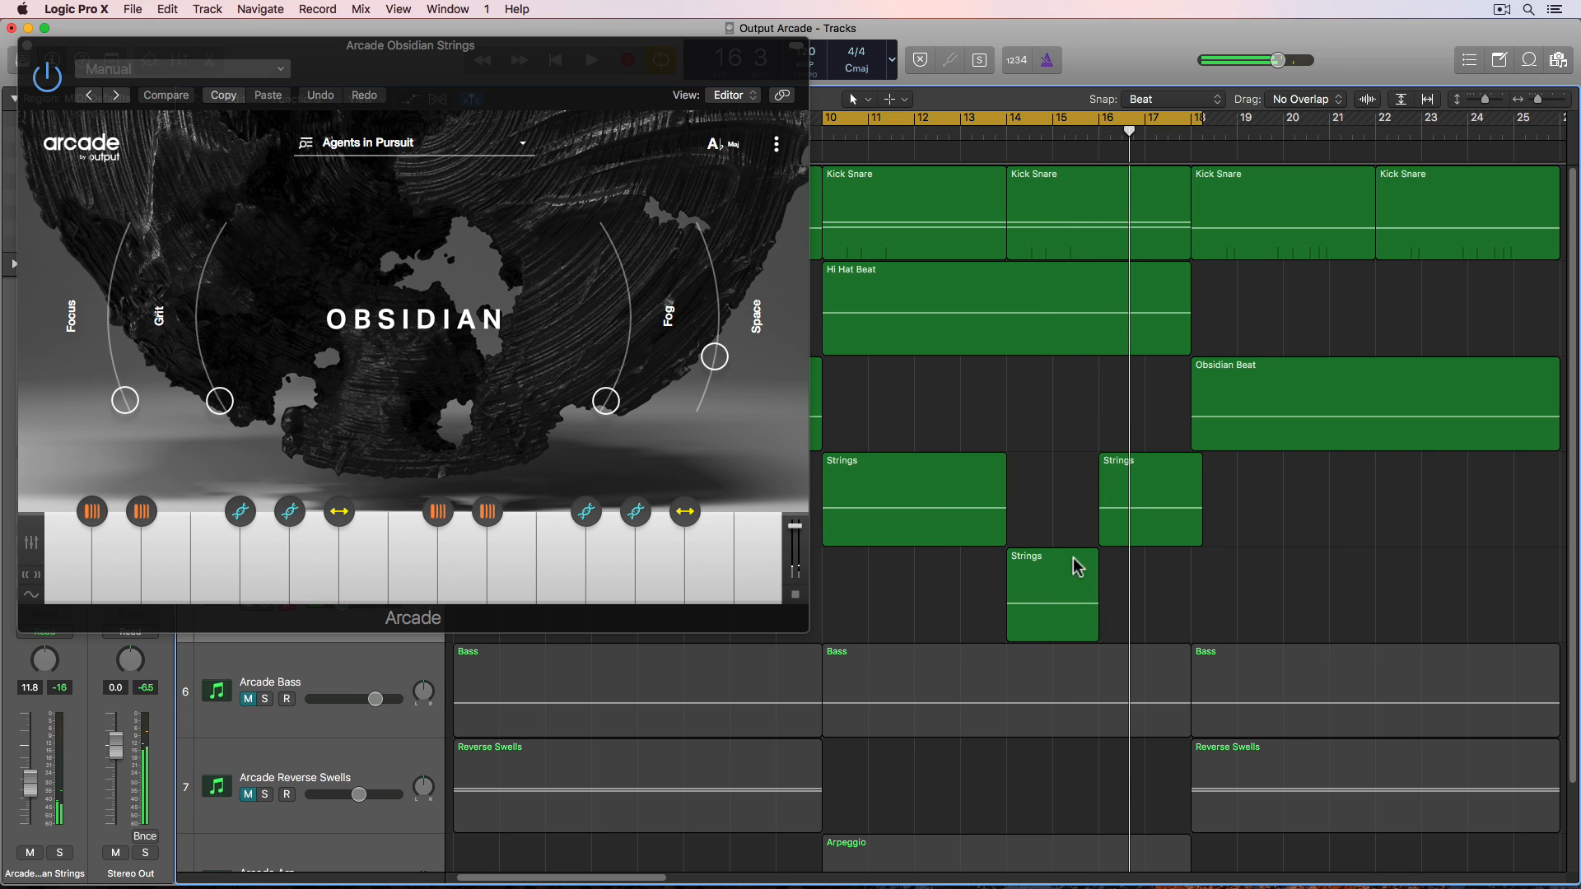
- Select the second Strings region, check the kit's session key, and close the plugin window
{"action": "left_click", "coordinate": [1084, 582]}
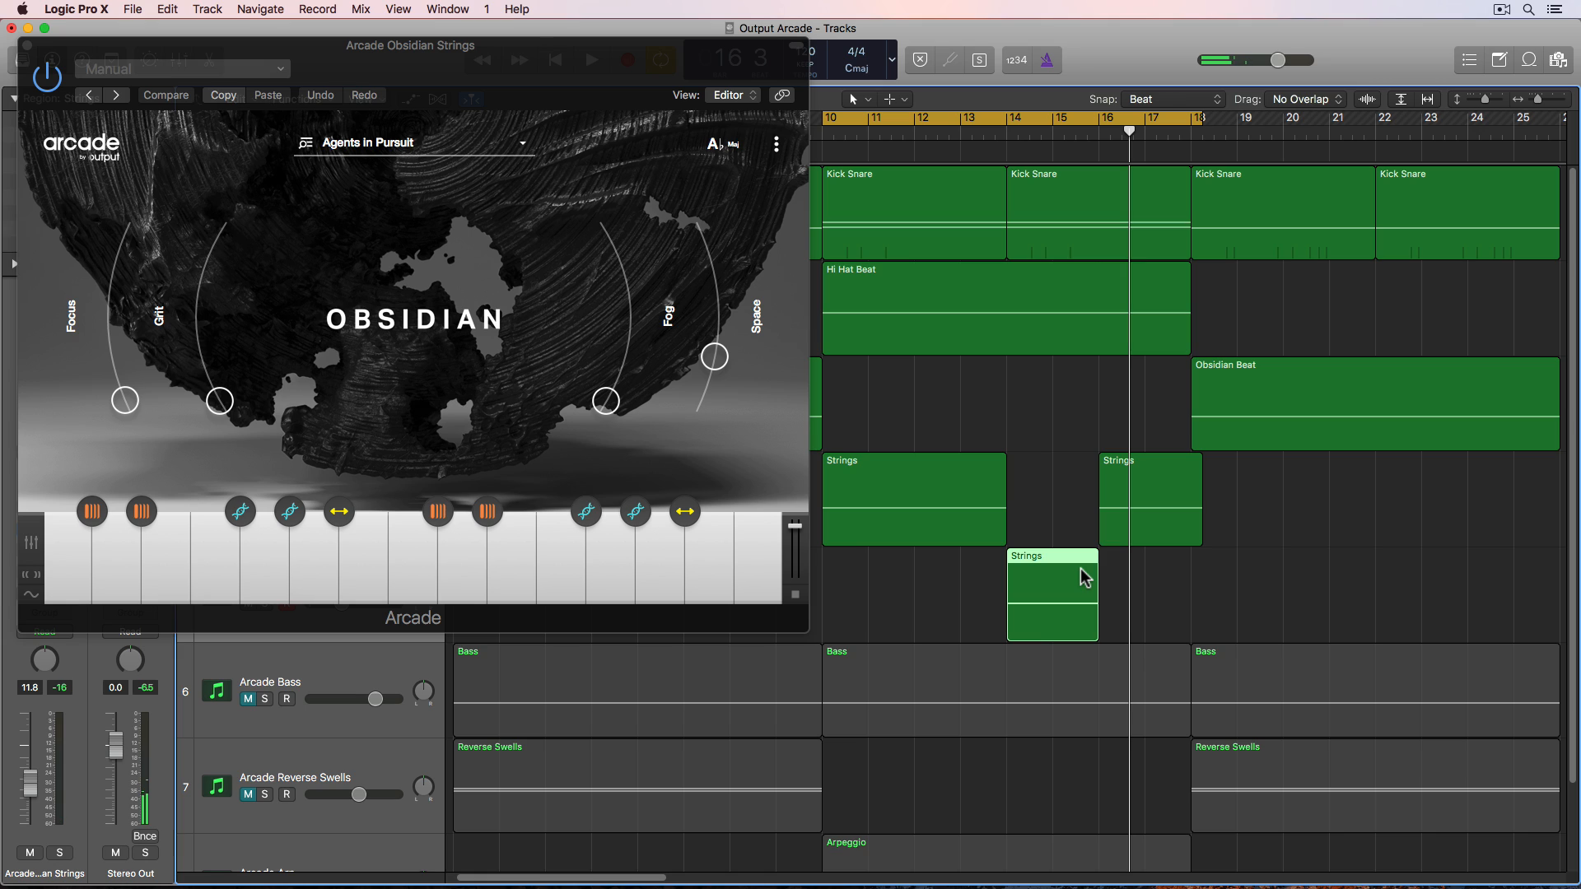
{"action": "left_click", "coordinate": [730, 149]}
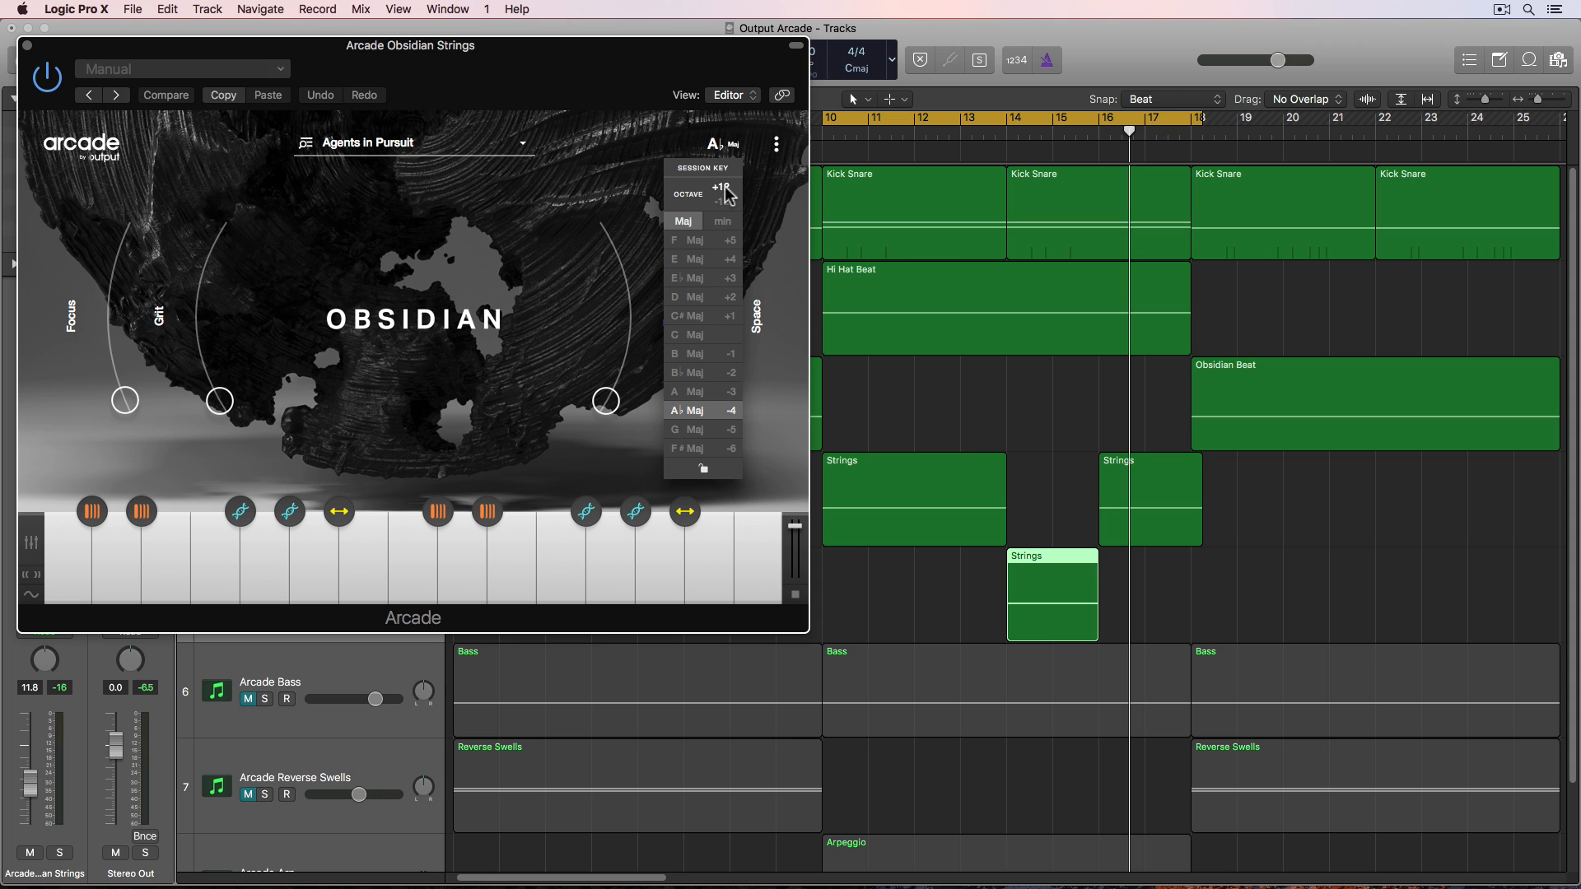
{"action": "left_click", "coordinate": [28, 46]}
- Play back the arrangement and disable recording on the second Obsidian Strings track
{"action": "left_click", "coordinate": [967, 389]}
{"action": "key", "text": "space"}
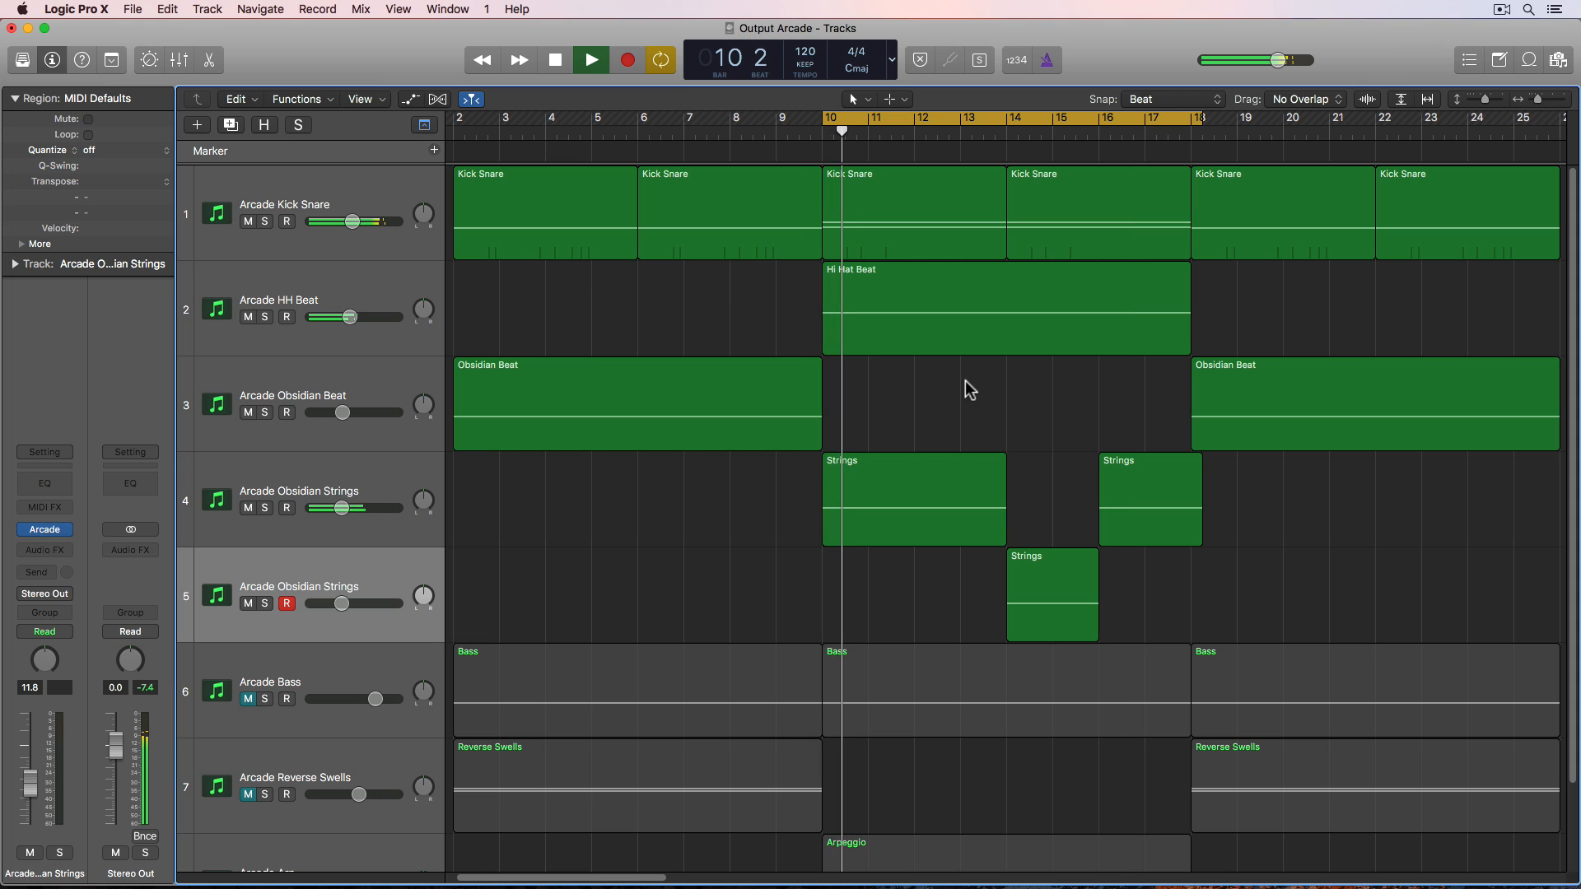
{"action": "left_click", "coordinate": [288, 604]}
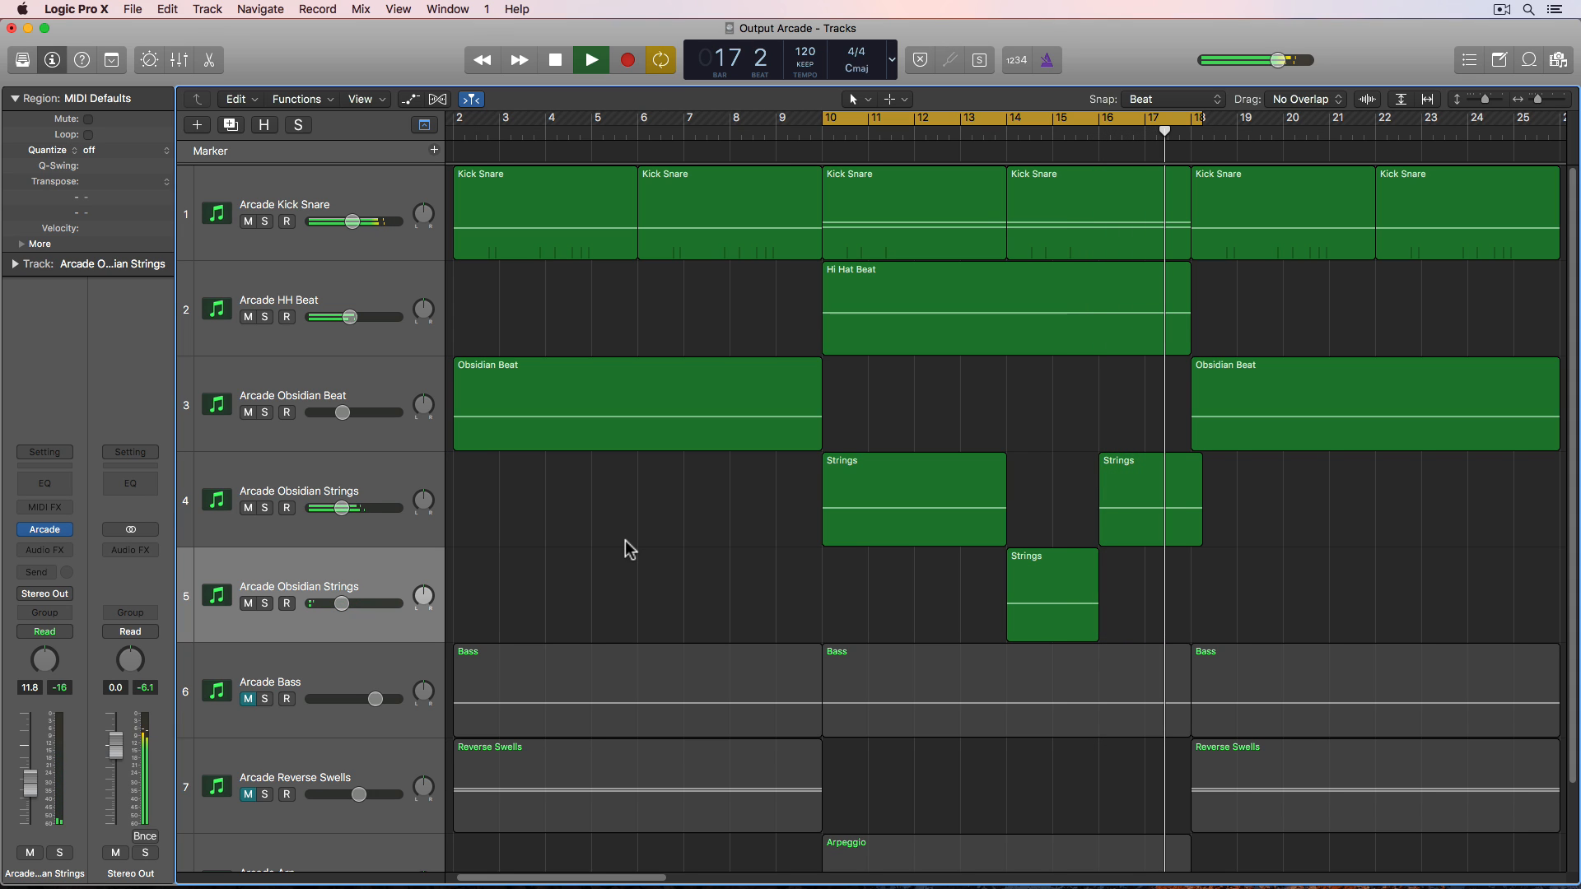
{"action": "key", "text": "space"}
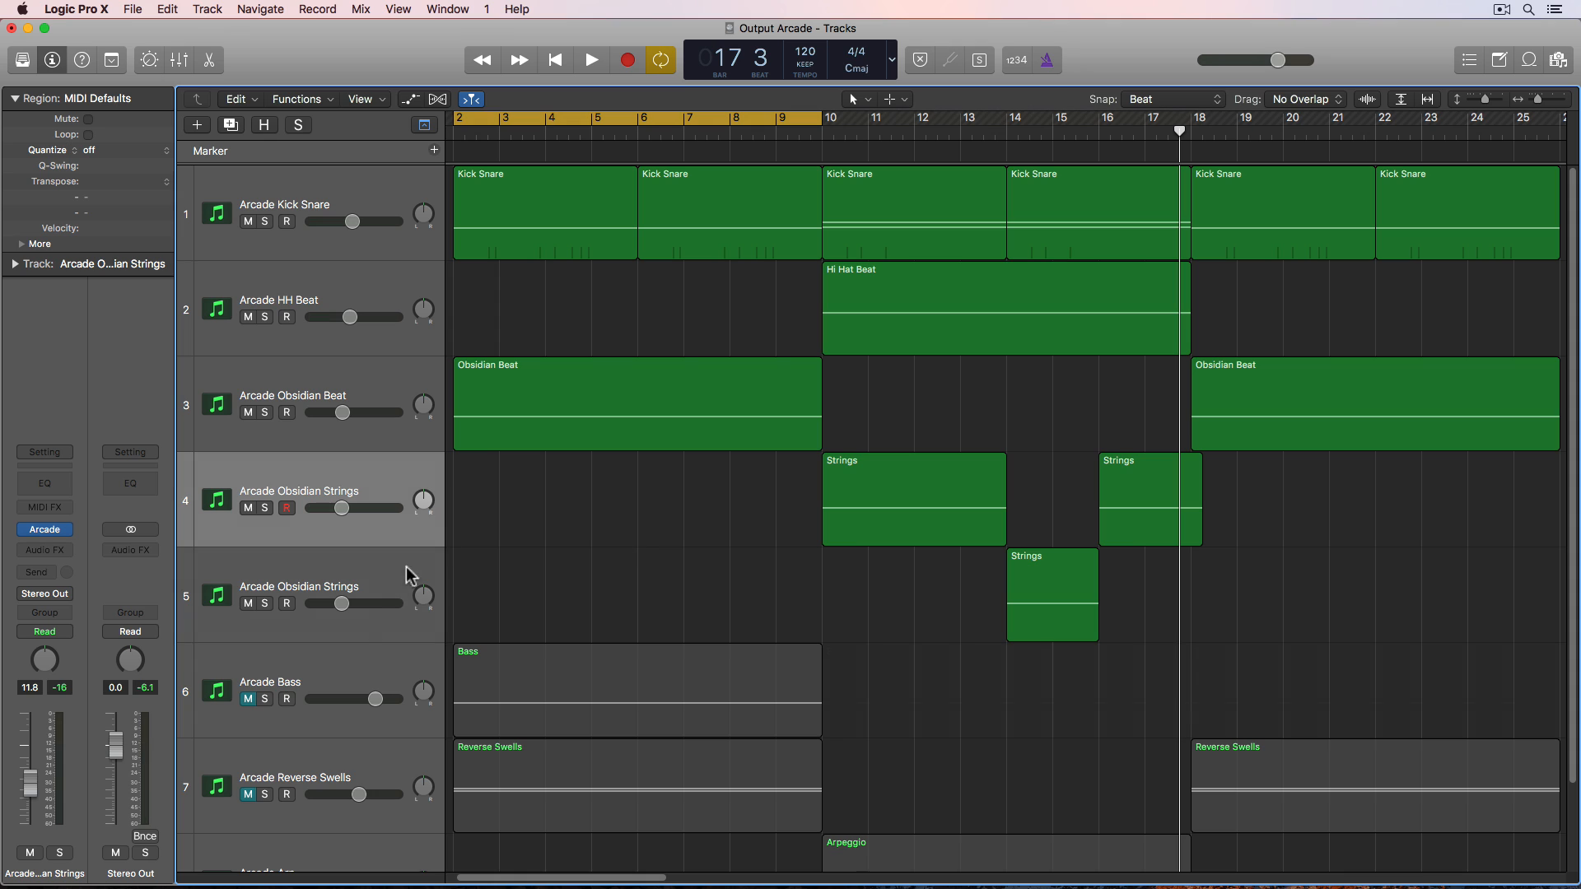
- Open the Arcade Bass plugin and load the Days and Nights kit from the After Hours line
{"action": "left_click", "coordinate": [249, 699]}
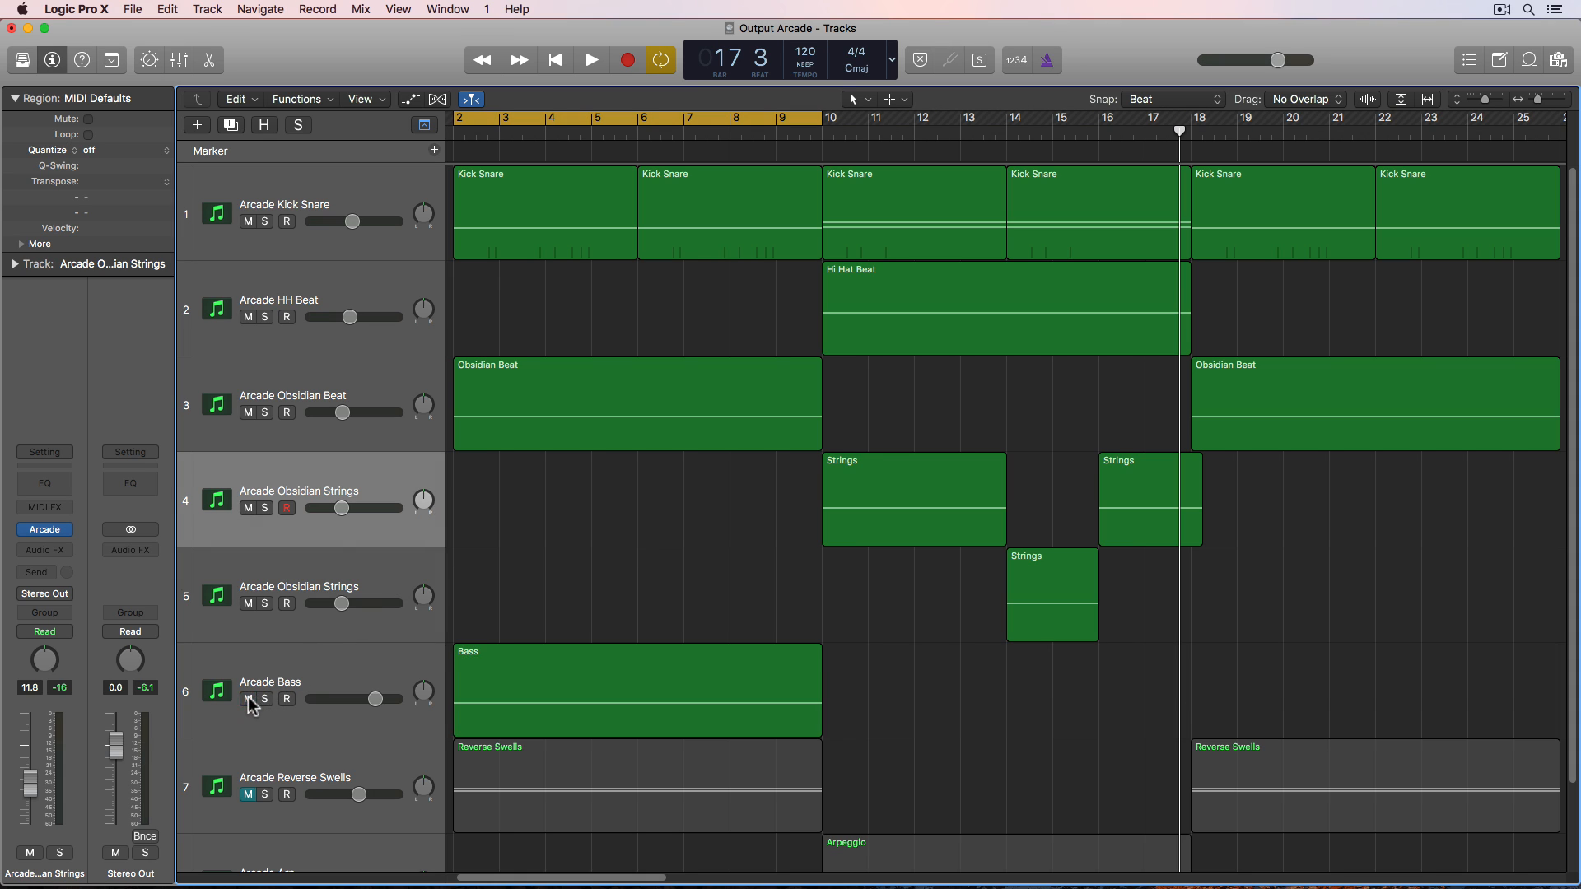
{"action": "left_click", "coordinate": [40, 528]}
{"action": "mouse_move", "coordinate": [113, 561]}
{"action": "left_click", "coordinate": [230, 560]}
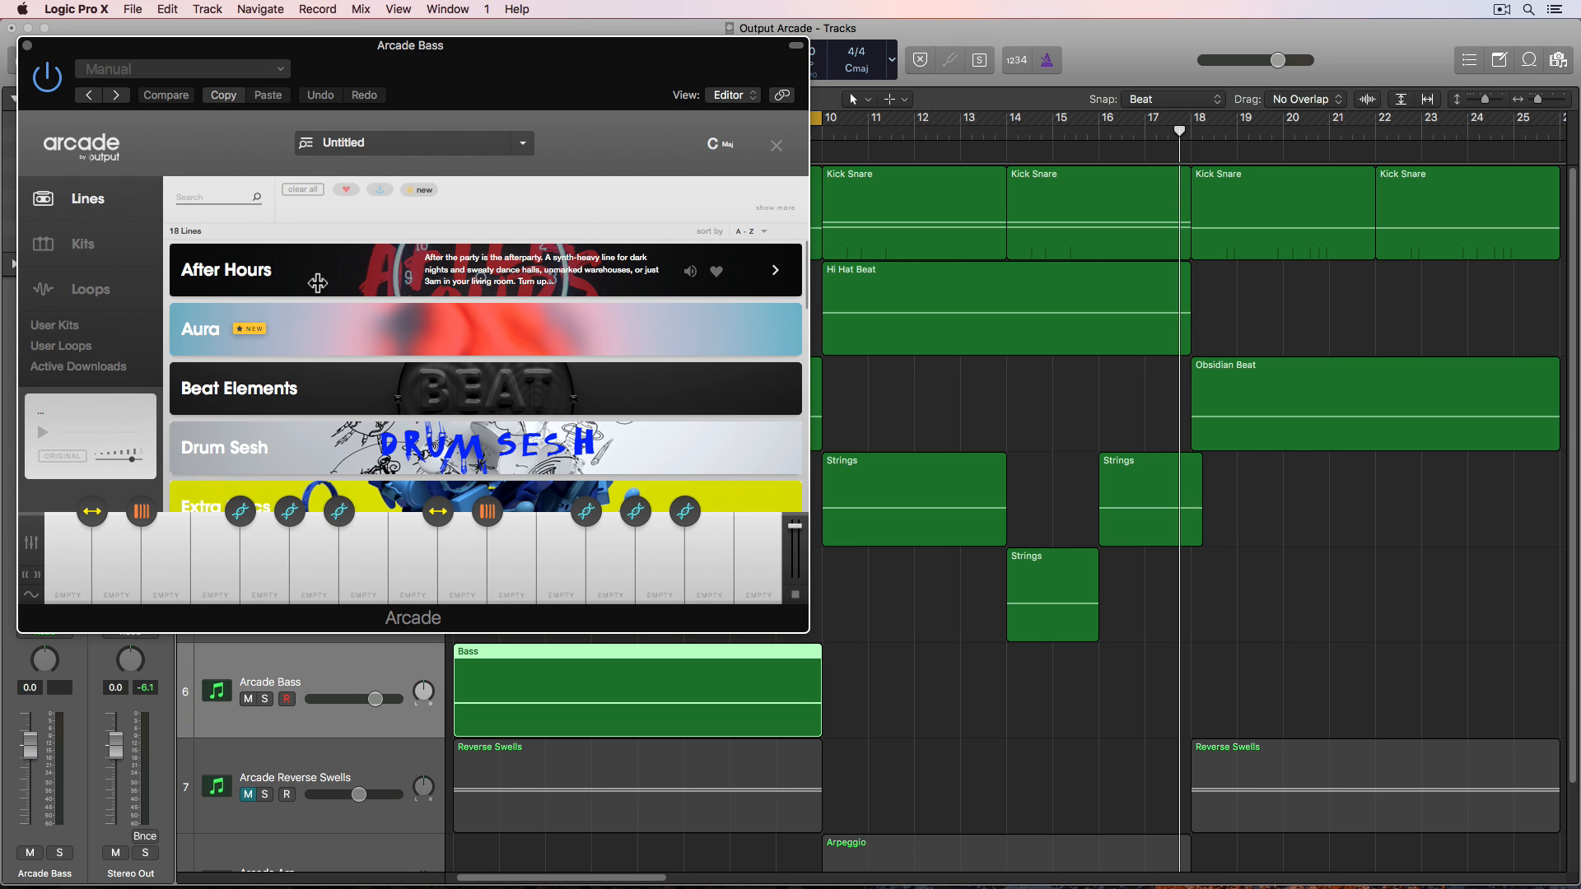
{"action": "left_click", "coordinate": [317, 282]}
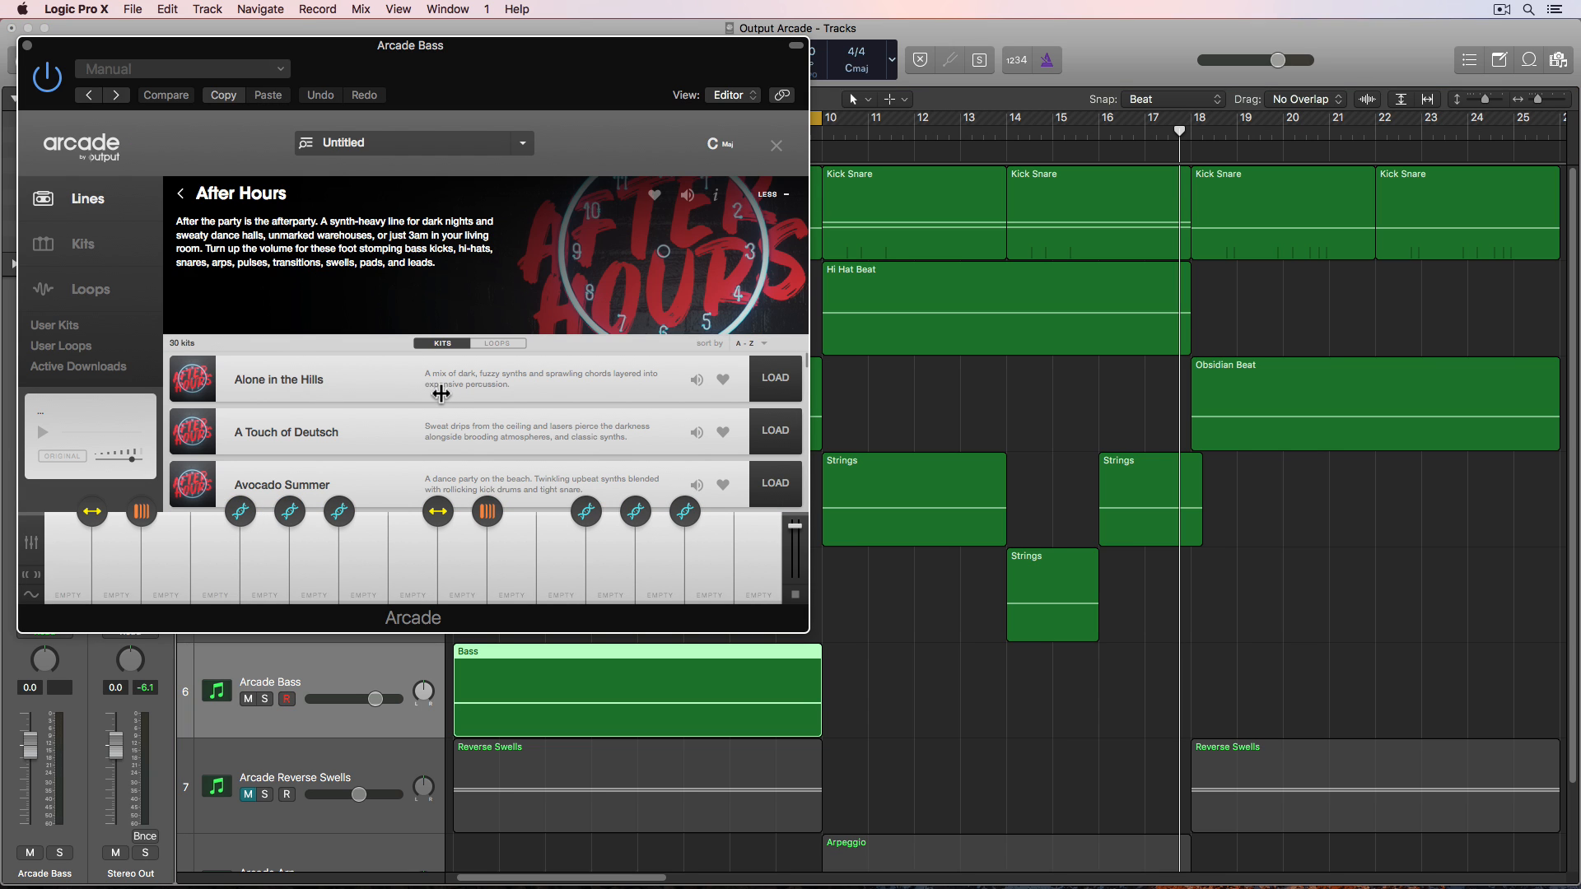
{"action": "scroll", "coordinate": [441, 393], "scroll_direction": "down", "scroll_amount": 6}
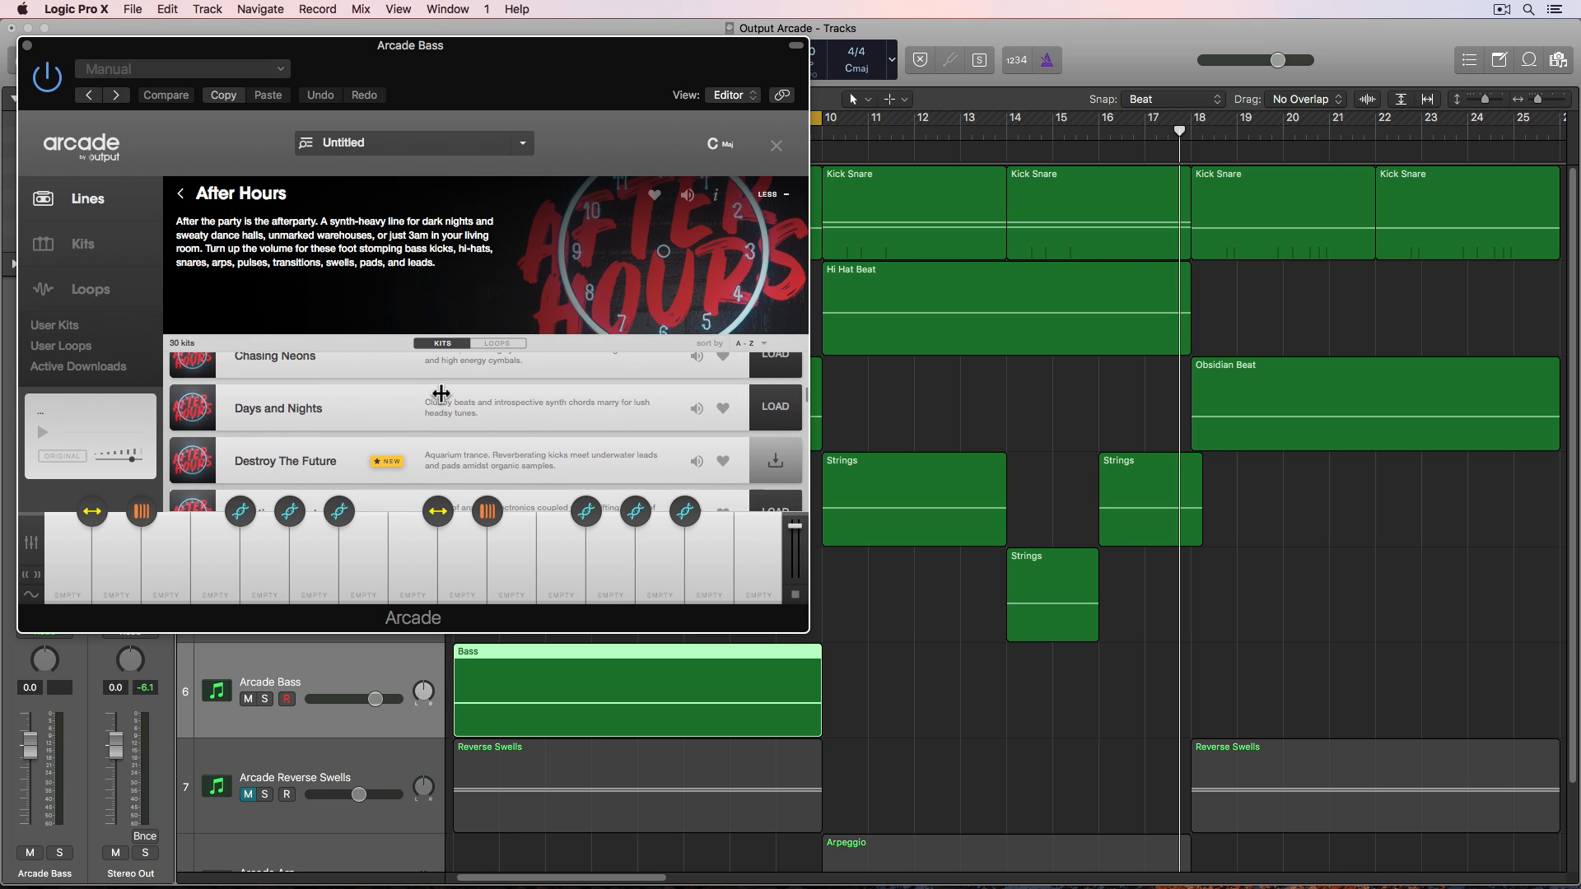
{"action": "scroll", "coordinate": [441, 394], "scroll_direction": "down", "scroll_amount": 3}
{"action": "scroll", "coordinate": [445, 400], "scroll_direction": "down", "scroll_amount": 2}
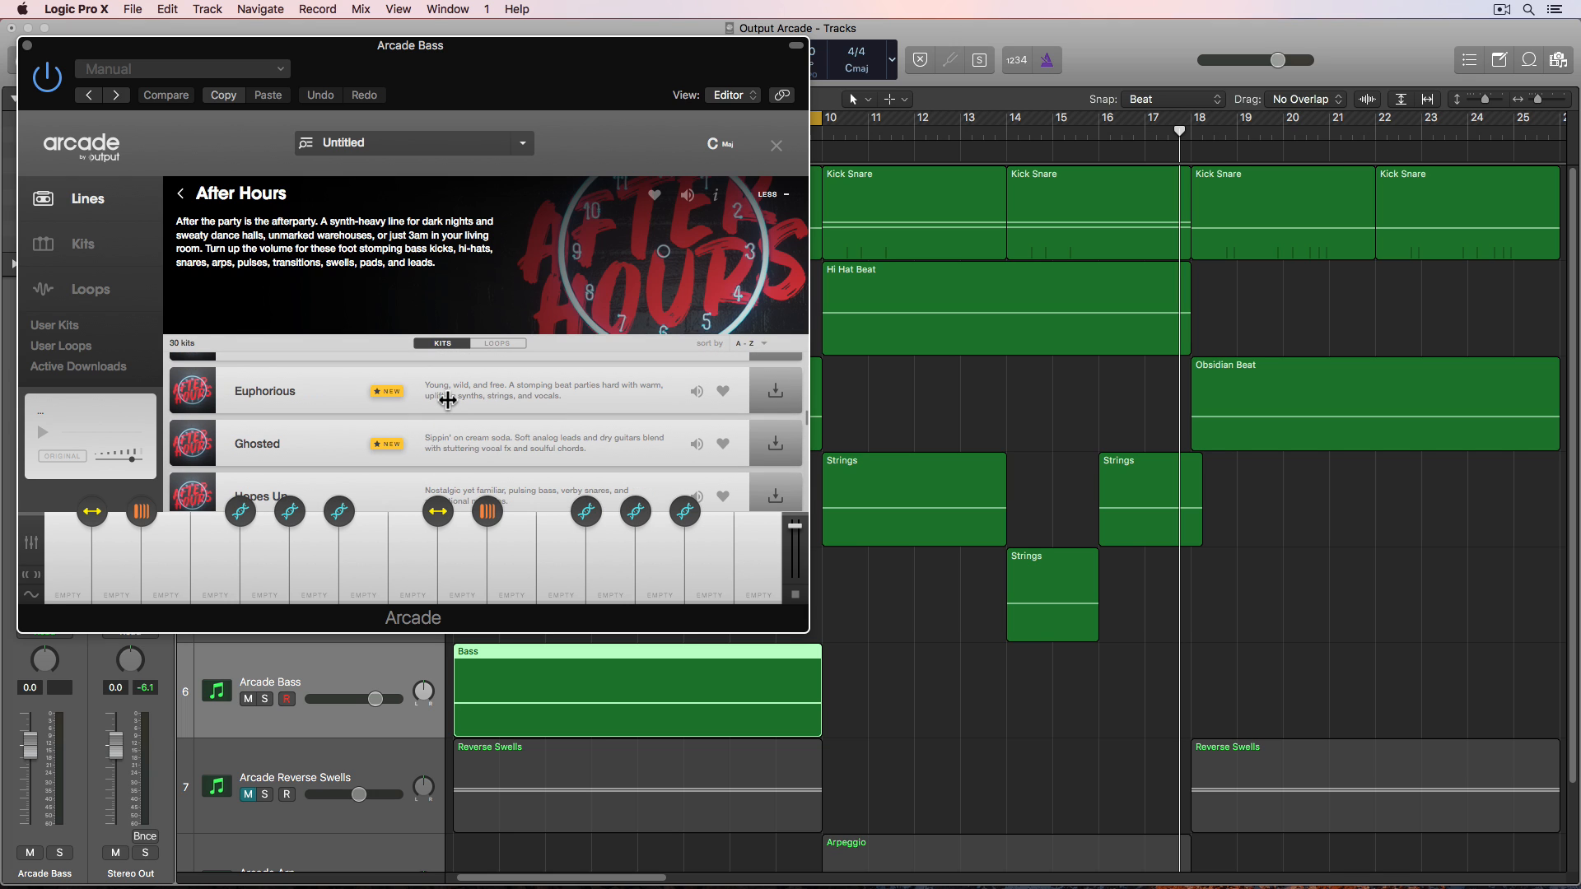
{"action": "scroll", "coordinate": [444, 400], "scroll_direction": "up", "scroll_amount": 3}
{"action": "scroll", "coordinate": [449, 398], "scroll_direction": "up", "scroll_amount": 2}
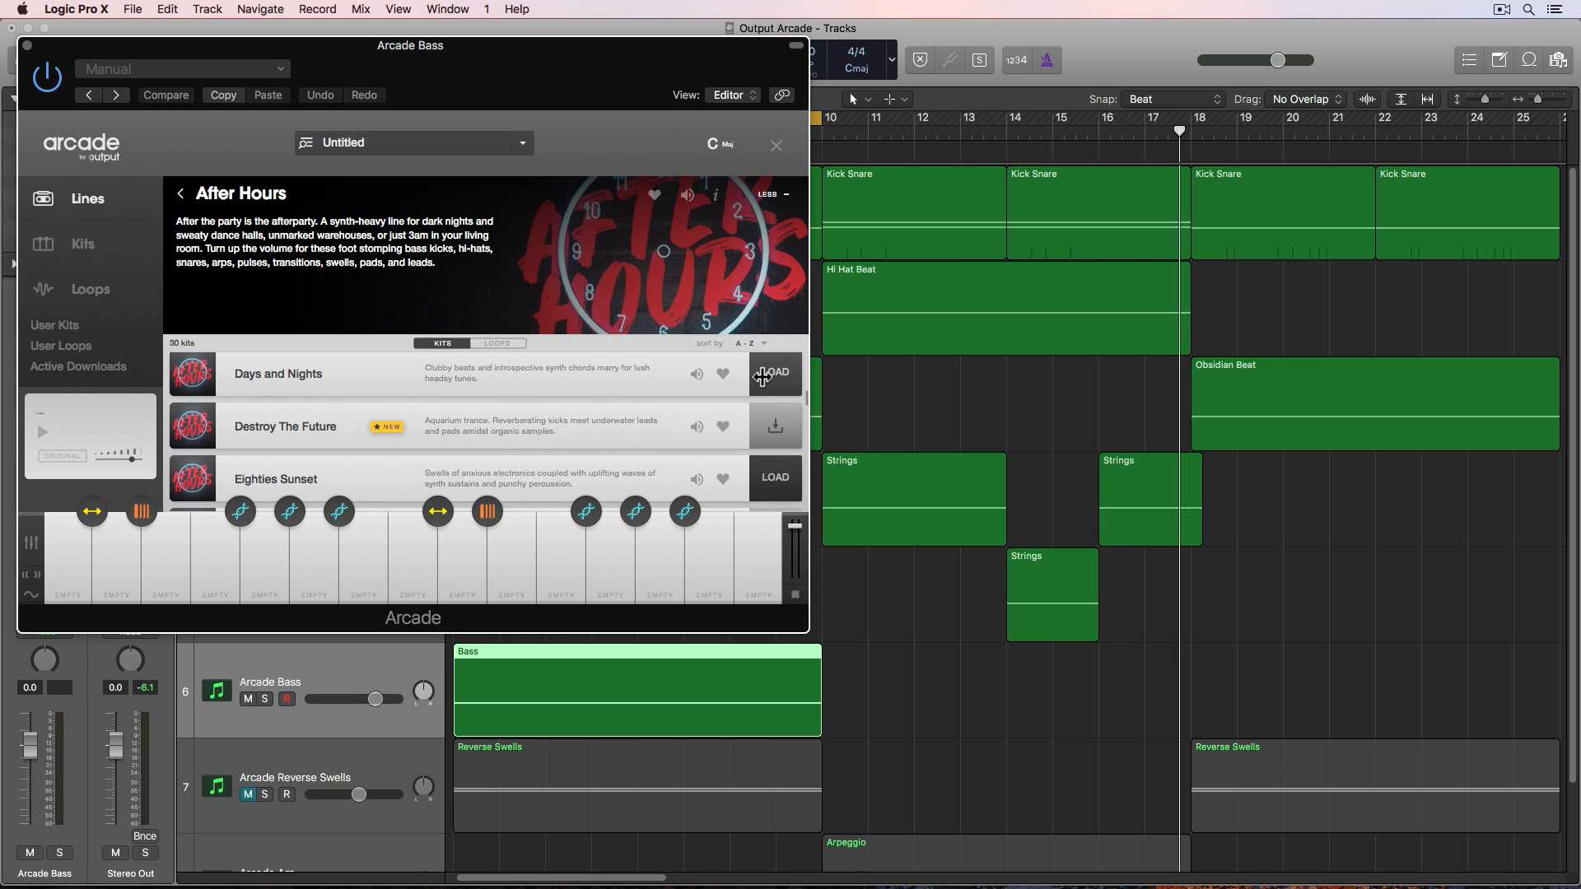
{"action": "left_click", "coordinate": [763, 375]}
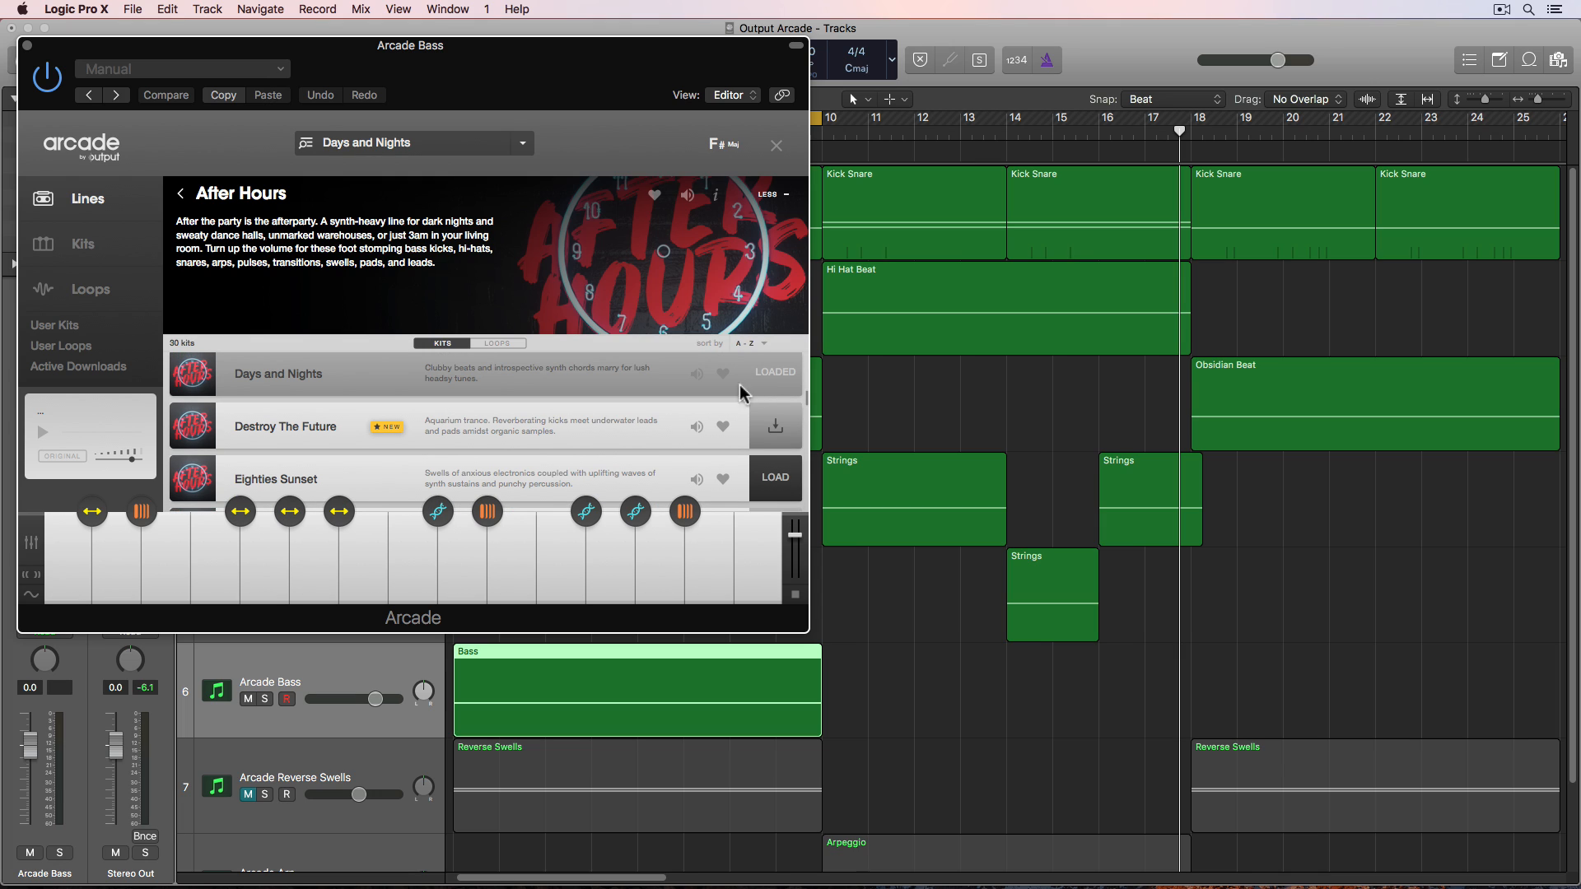
- Audition the bass kit, set its session key to C minor, and audition a key again
{"action": "left_click", "coordinate": [216, 576]}
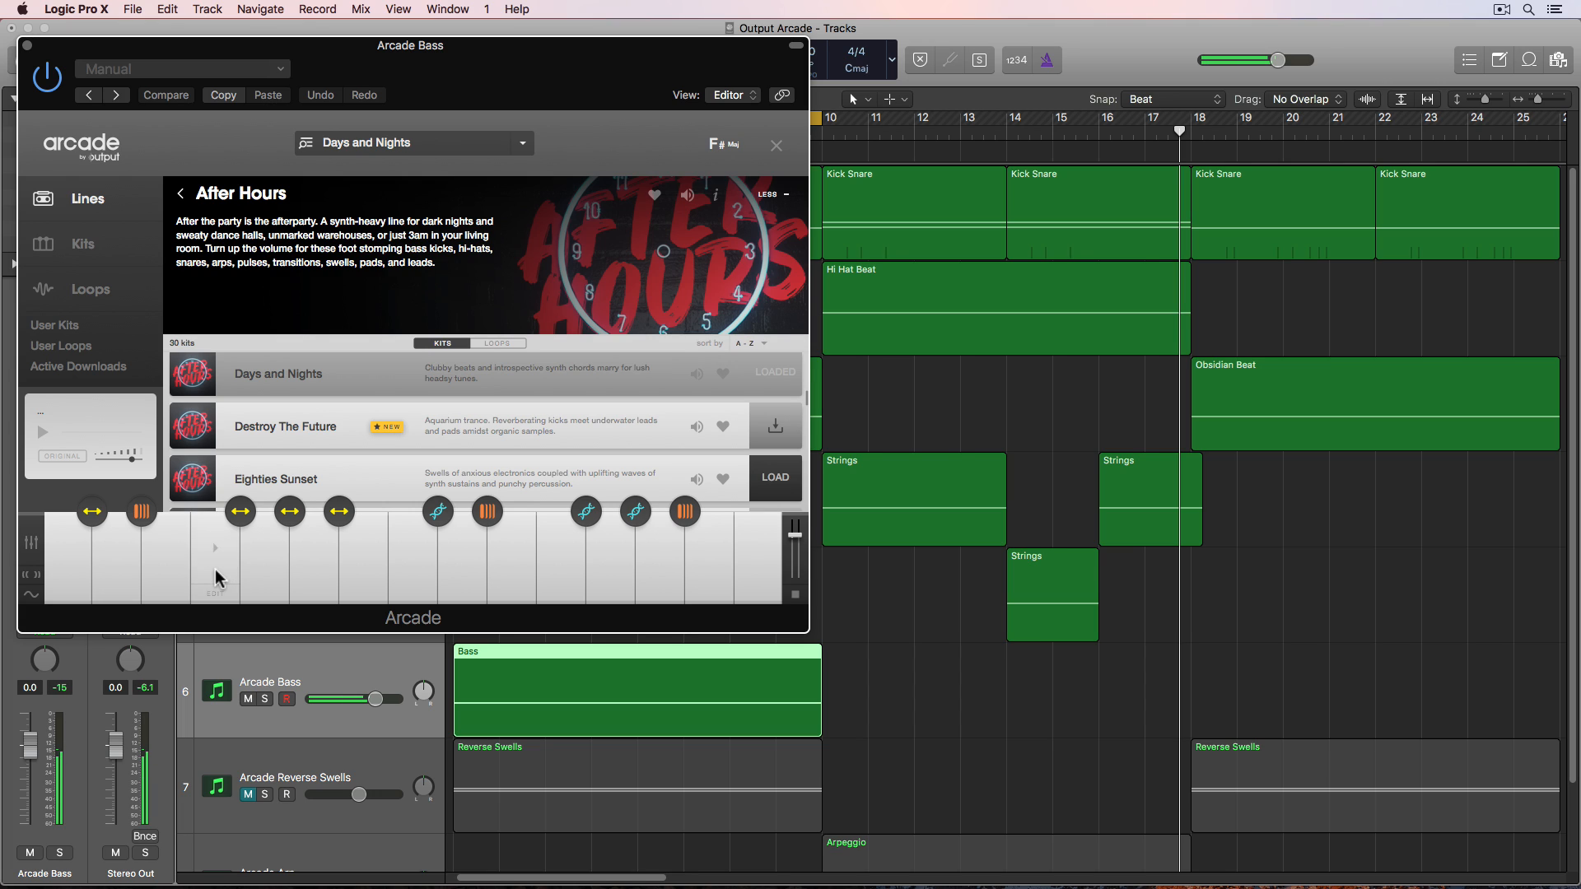
{"action": "left_click", "coordinate": [731, 153]}
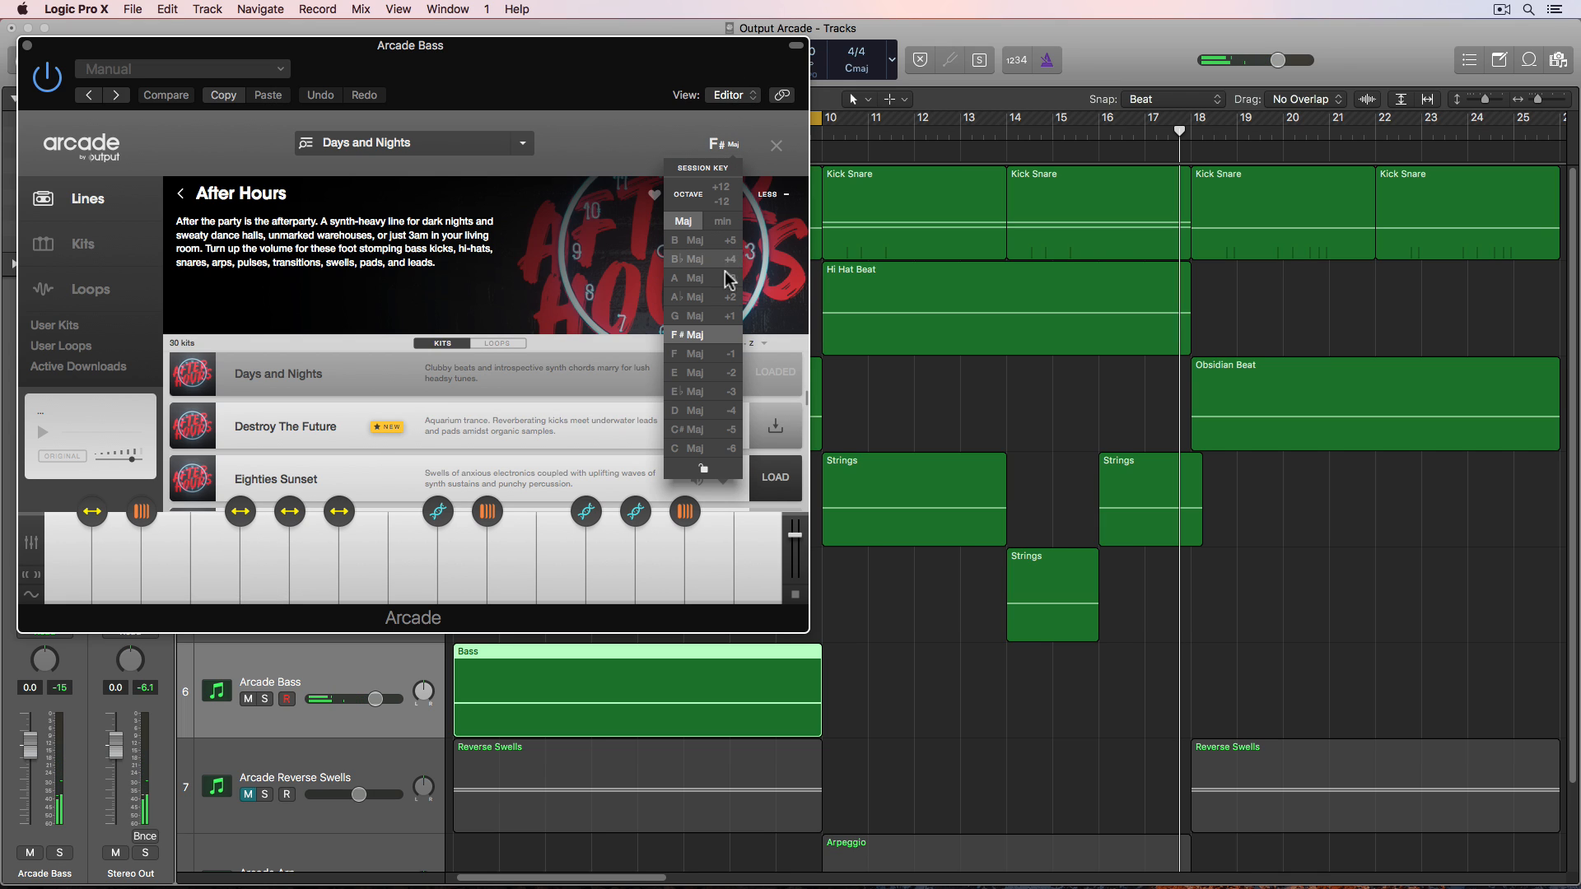
{"action": "left_click", "coordinate": [724, 223]}
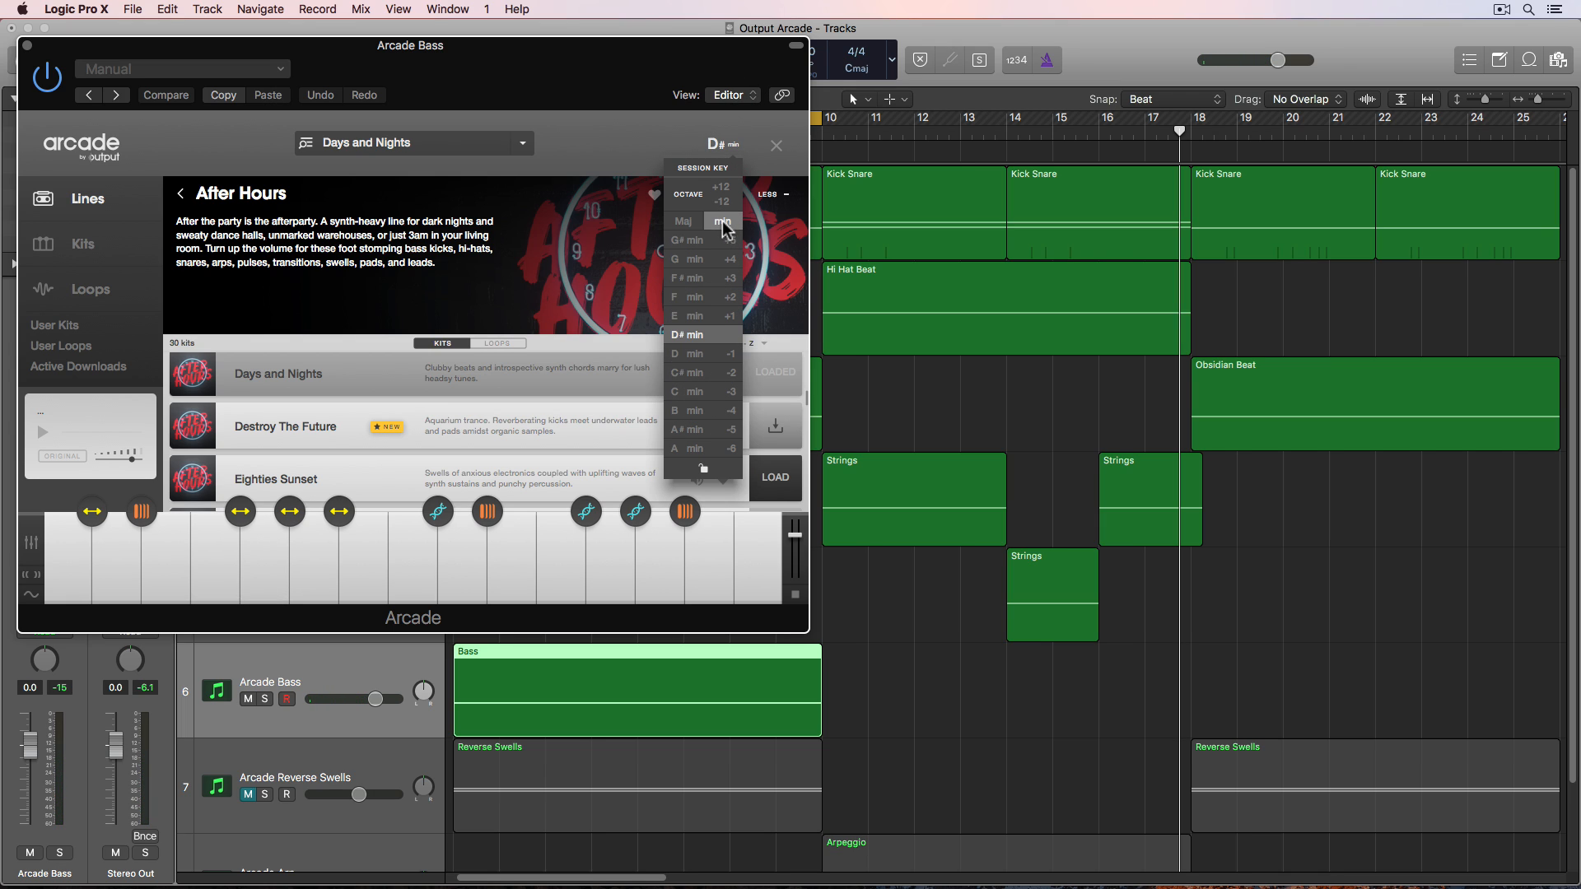
{"action": "left_click", "coordinate": [696, 390]}
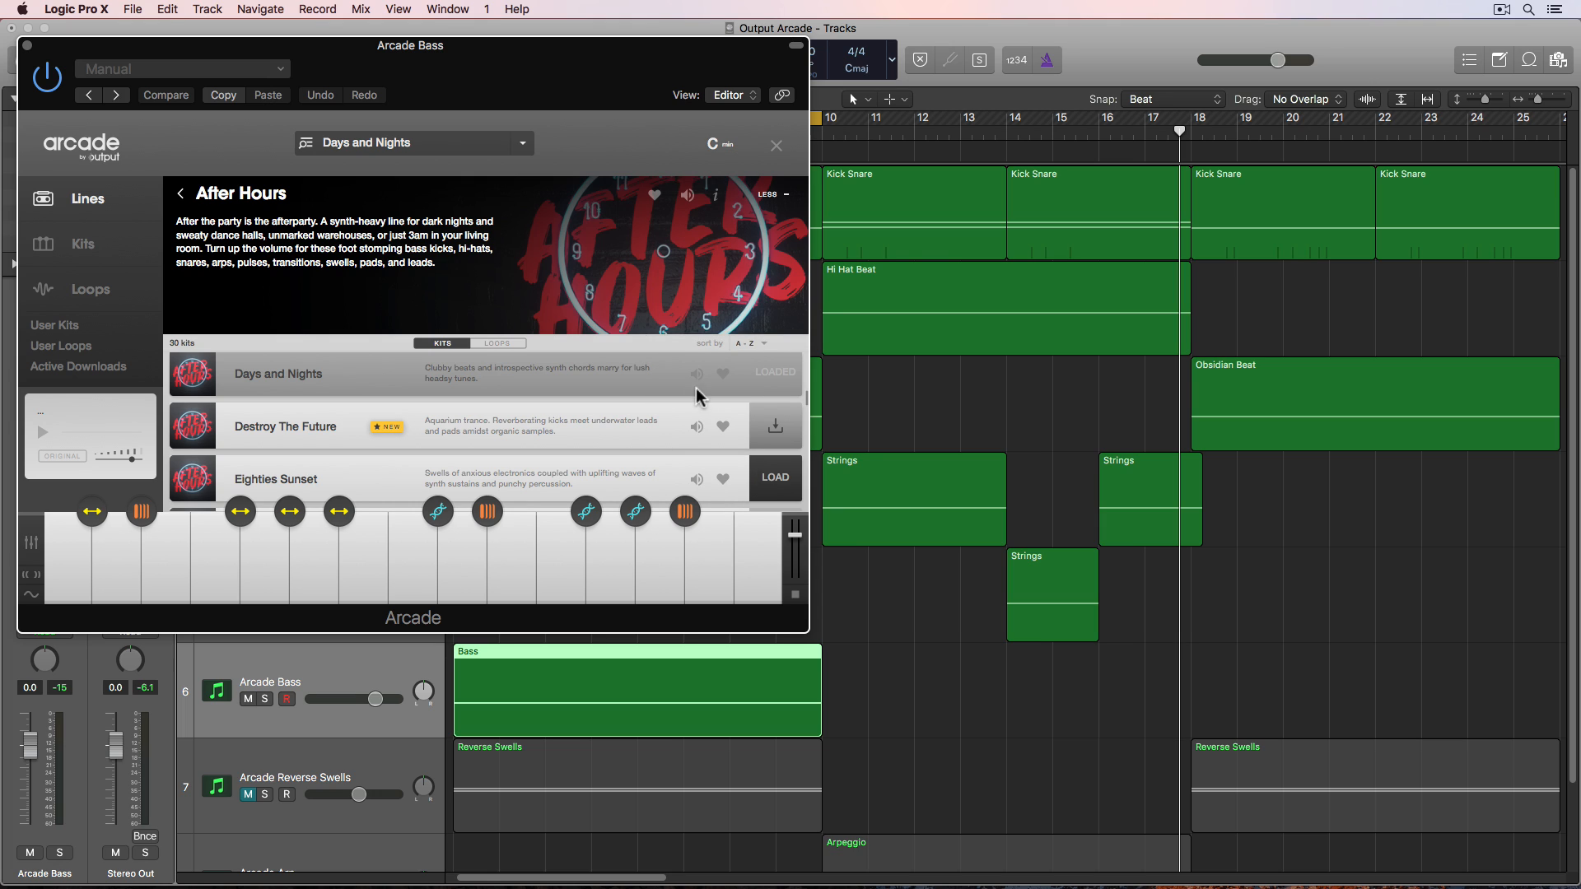
{"action": "left_click", "coordinate": [209, 576]}
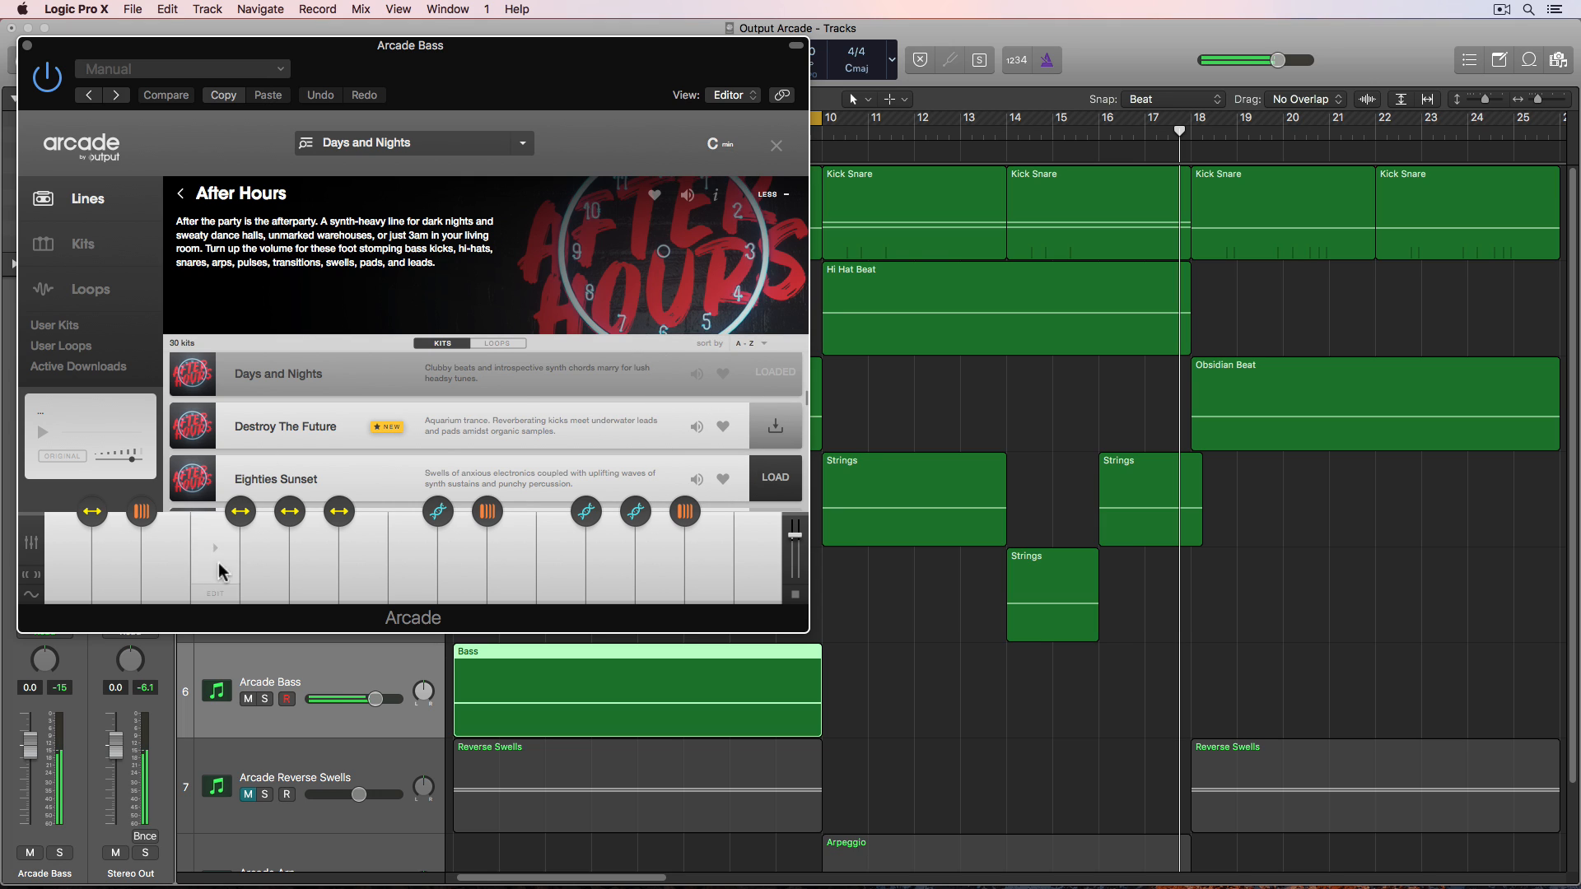
- Set the bass kit's session key to E♭ major and audition a key
{"action": "left_click", "coordinate": [714, 147]}
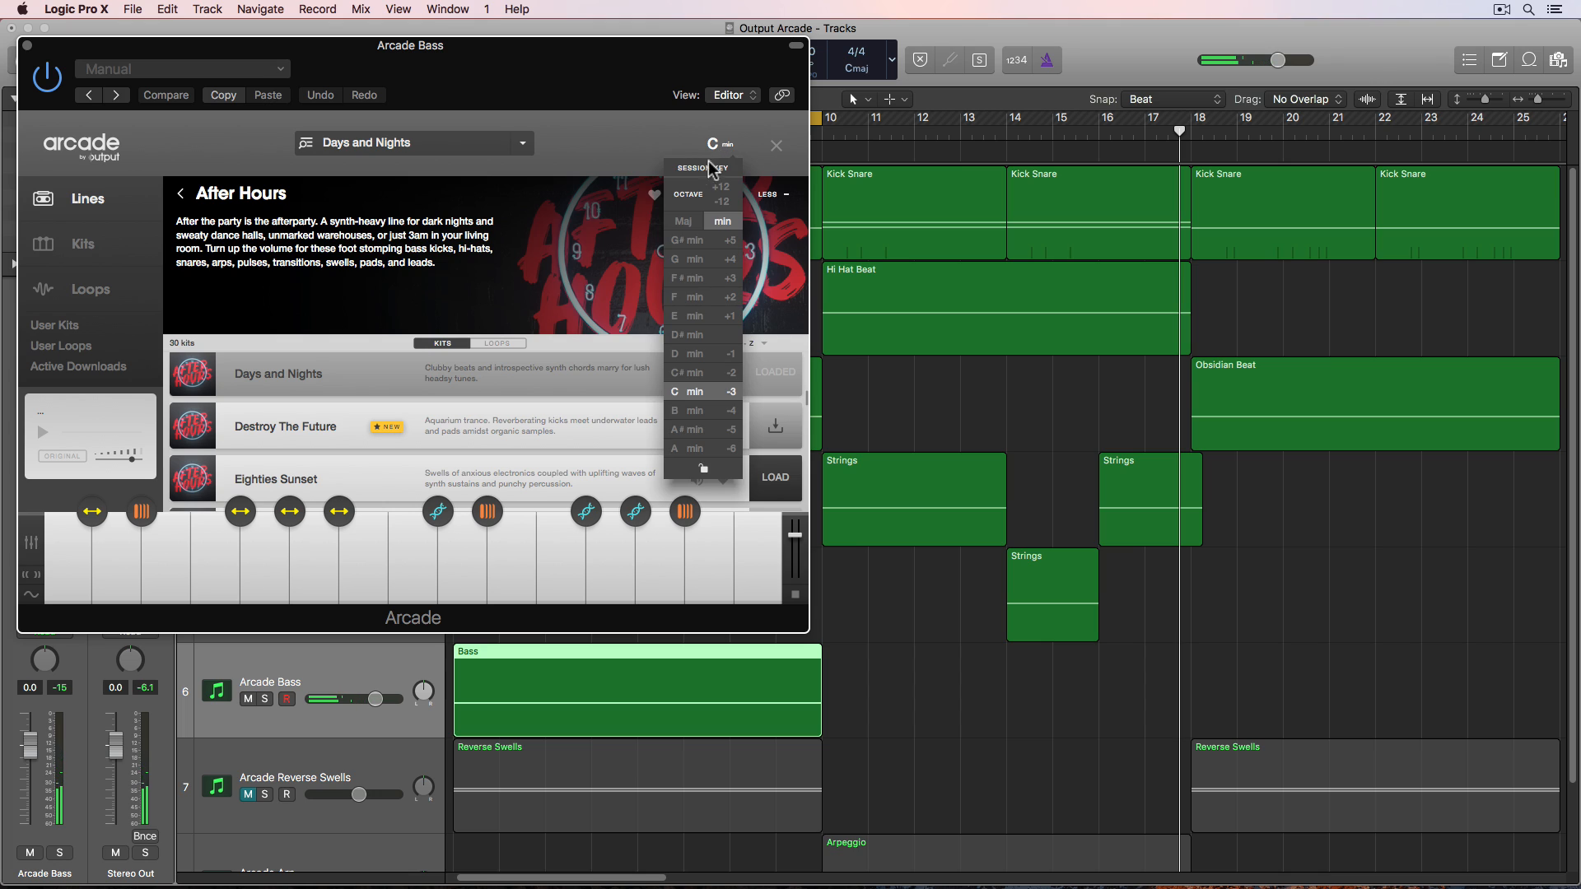
{"action": "left_click", "coordinate": [684, 221]}
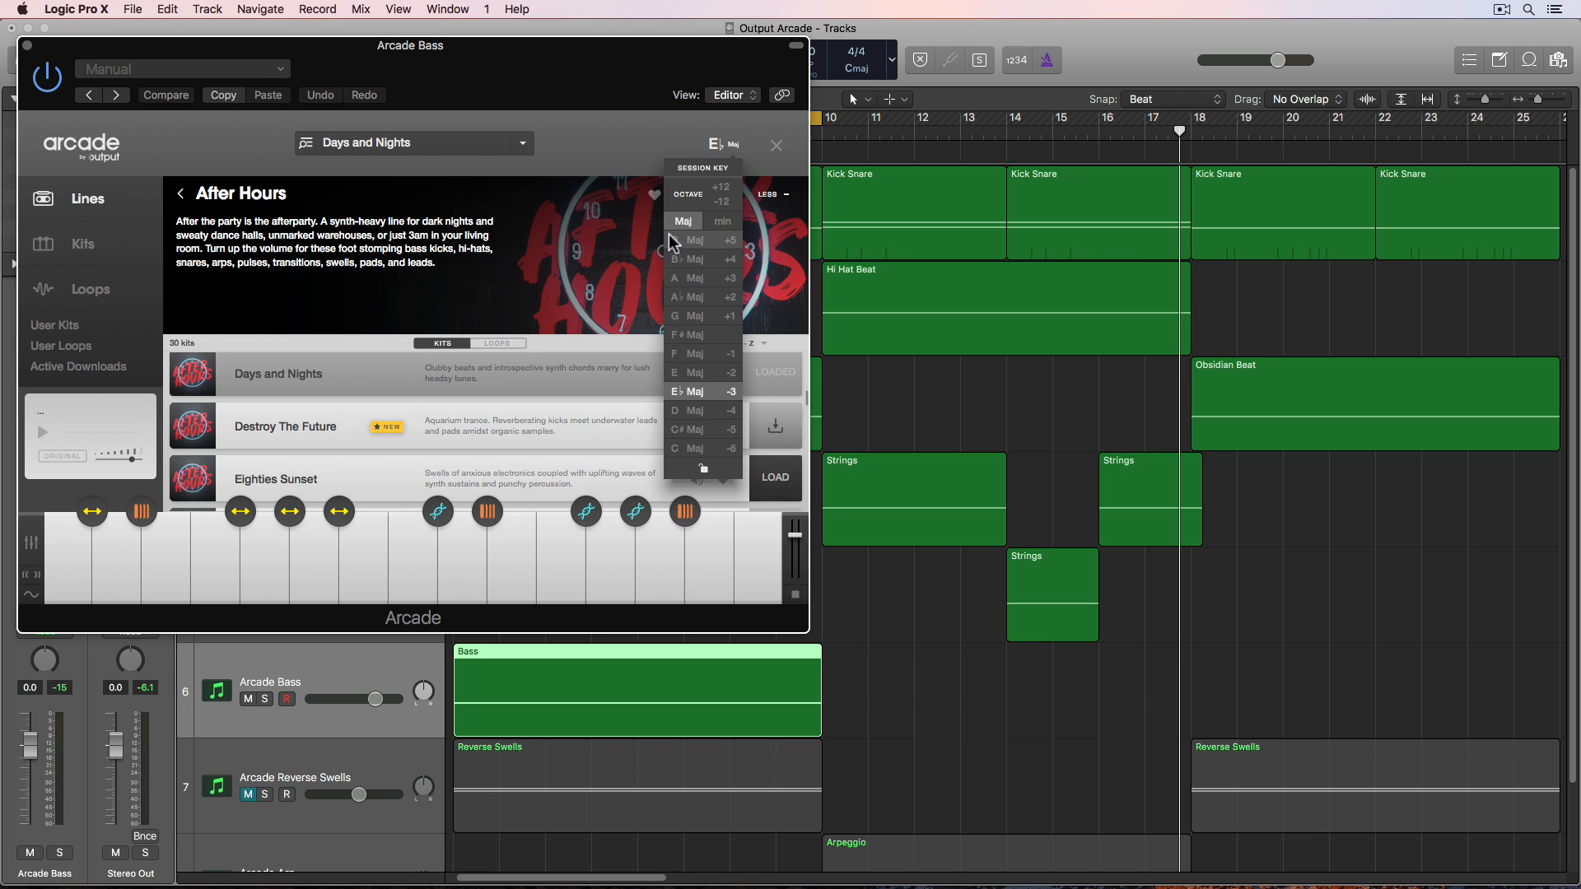
{"action": "left_click", "coordinate": [707, 397]}
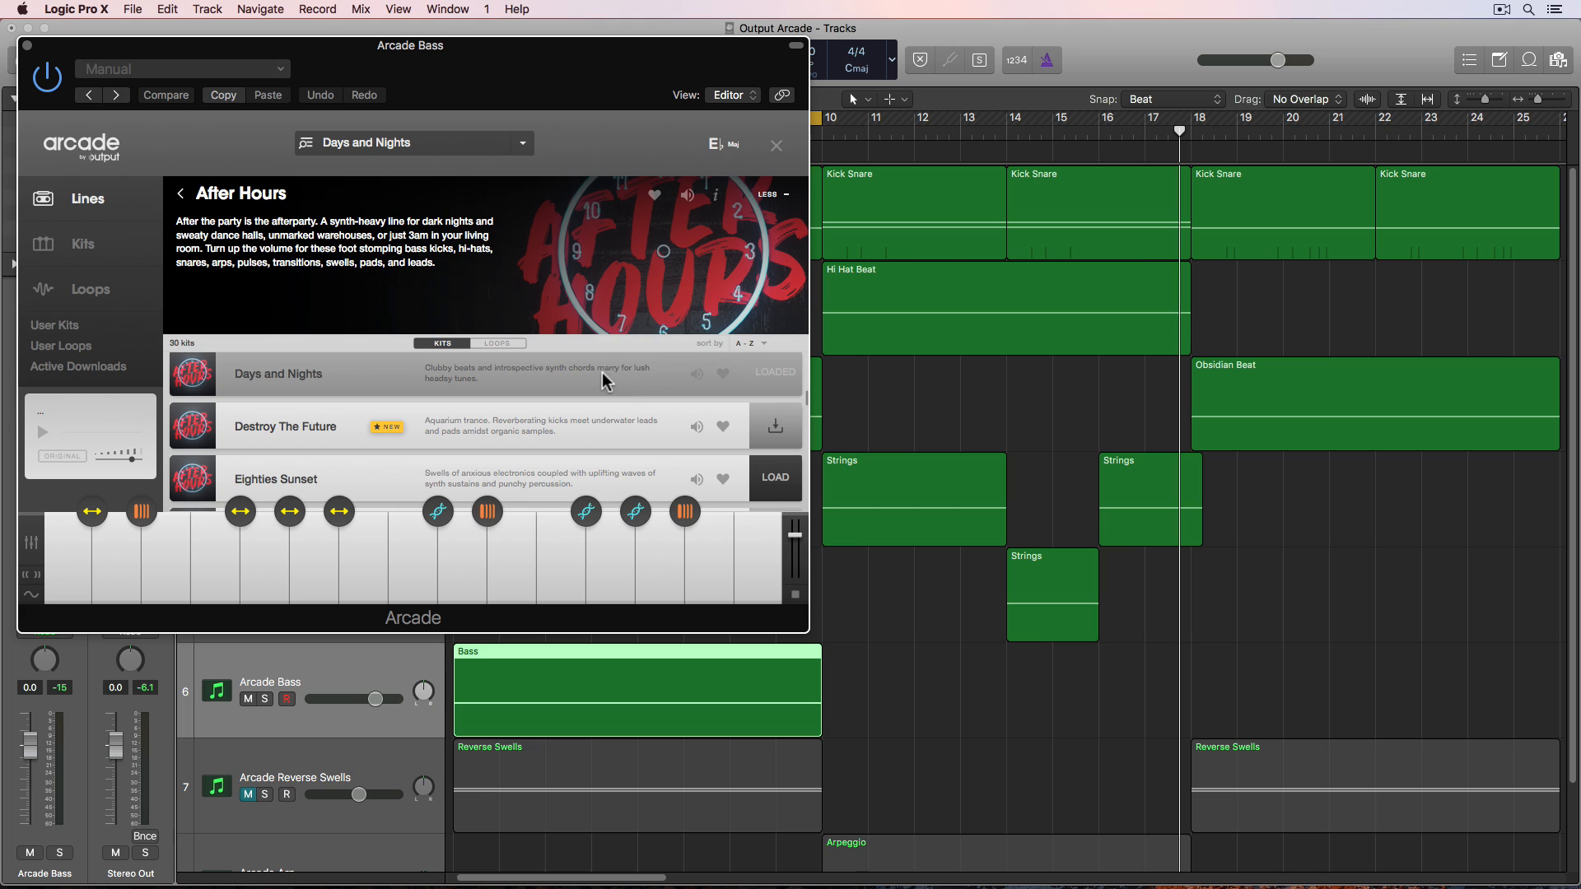
{"action": "left_click", "coordinate": [217, 576]}
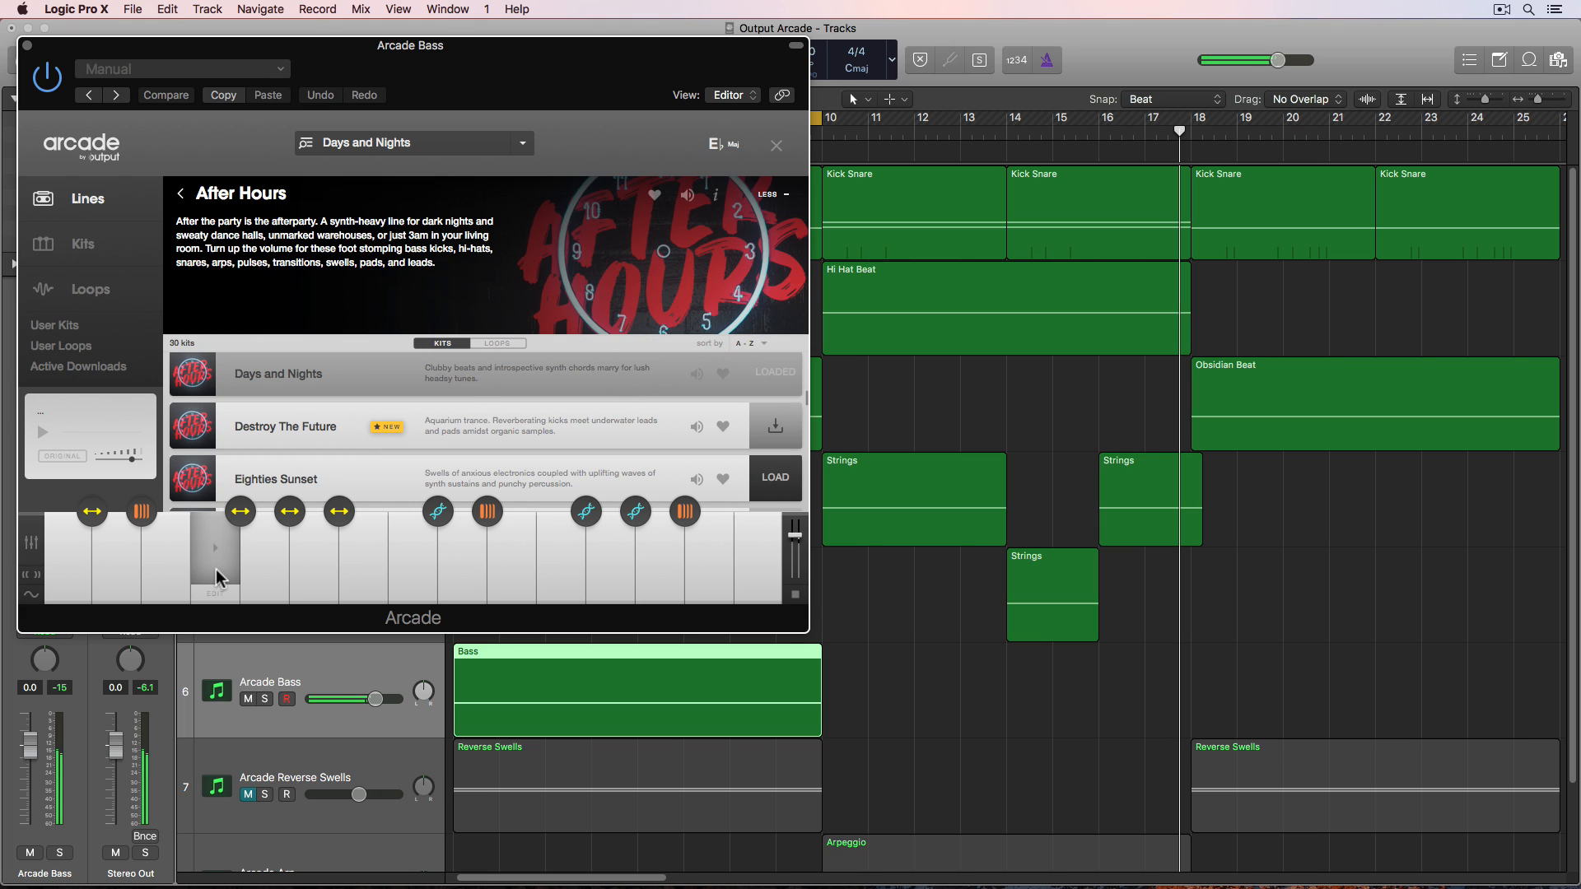
- Set the bass kit's session key to C major, audition a key, and close the plugin window
{"action": "left_click", "coordinate": [717, 147]}
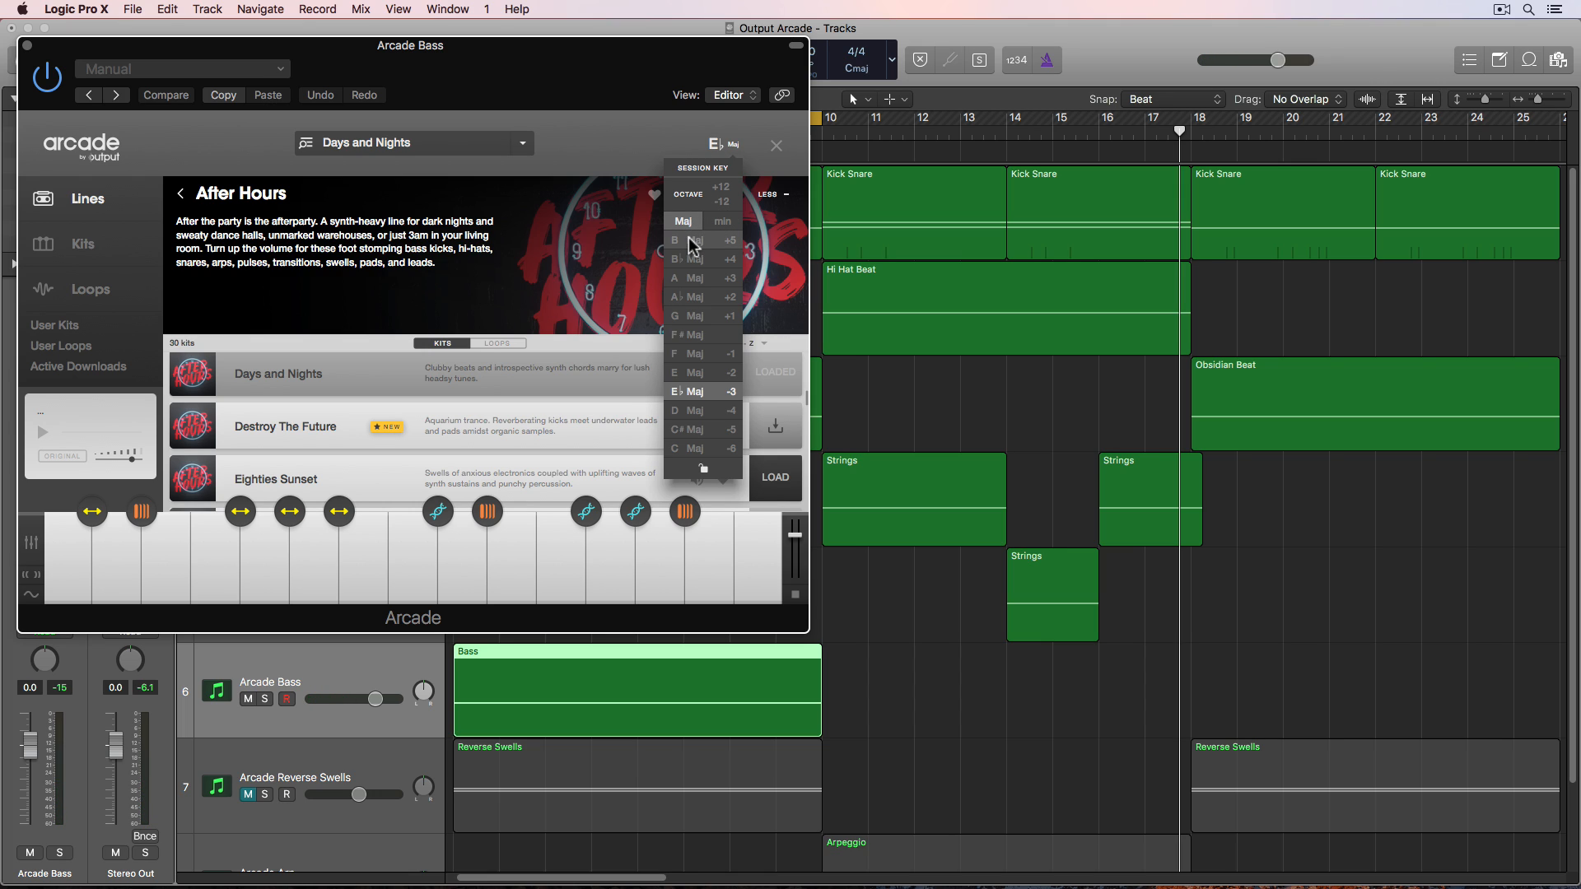
{"action": "left_click", "coordinate": [694, 449]}
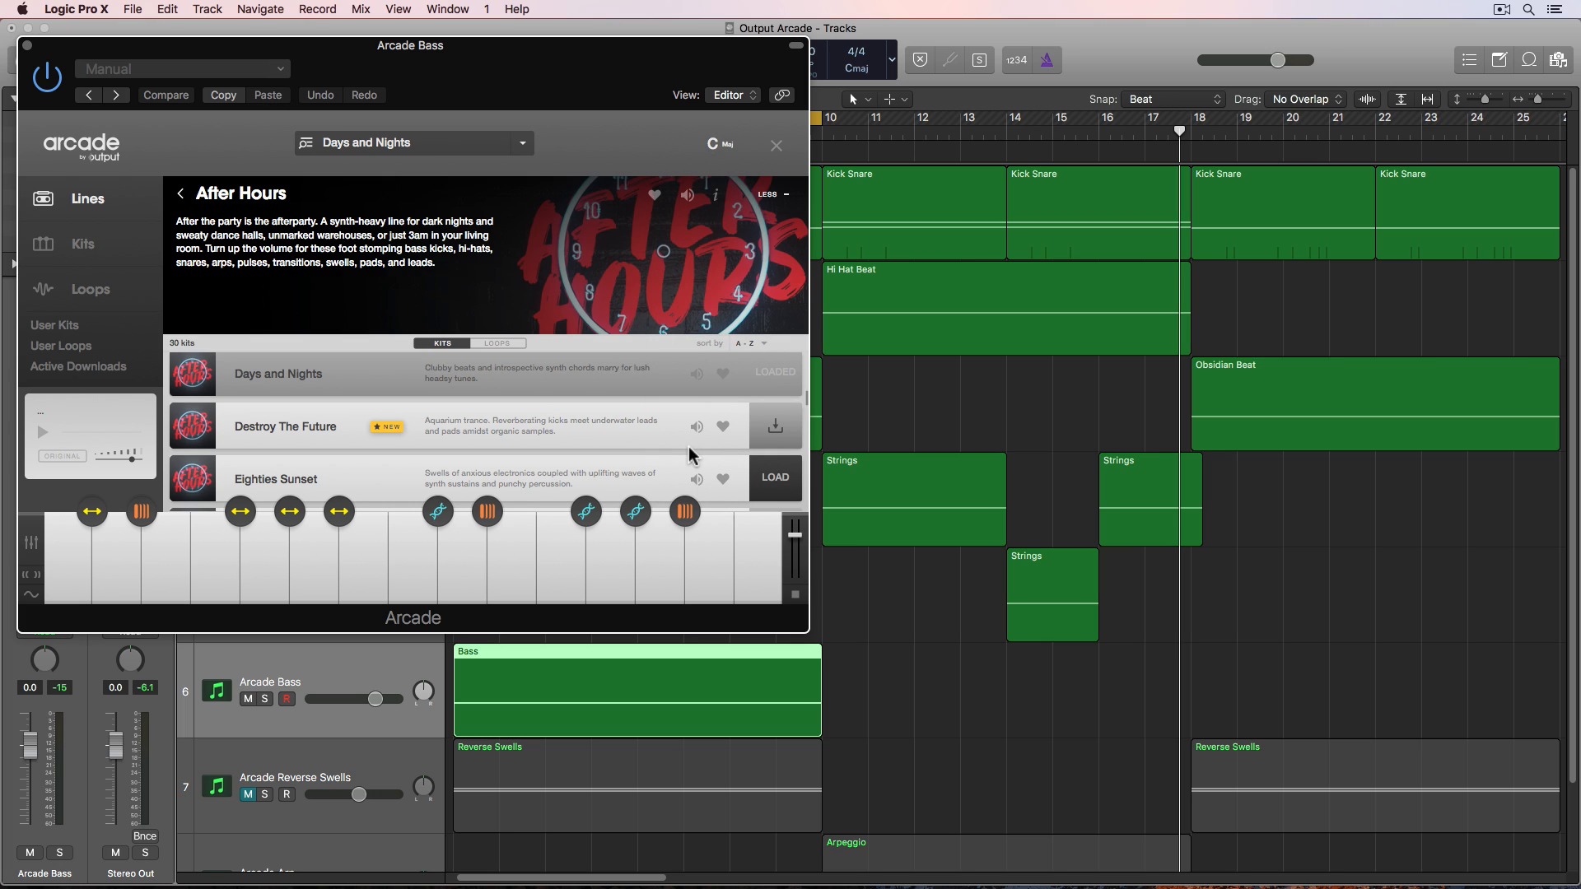
{"action": "left_click", "coordinate": [219, 565]}
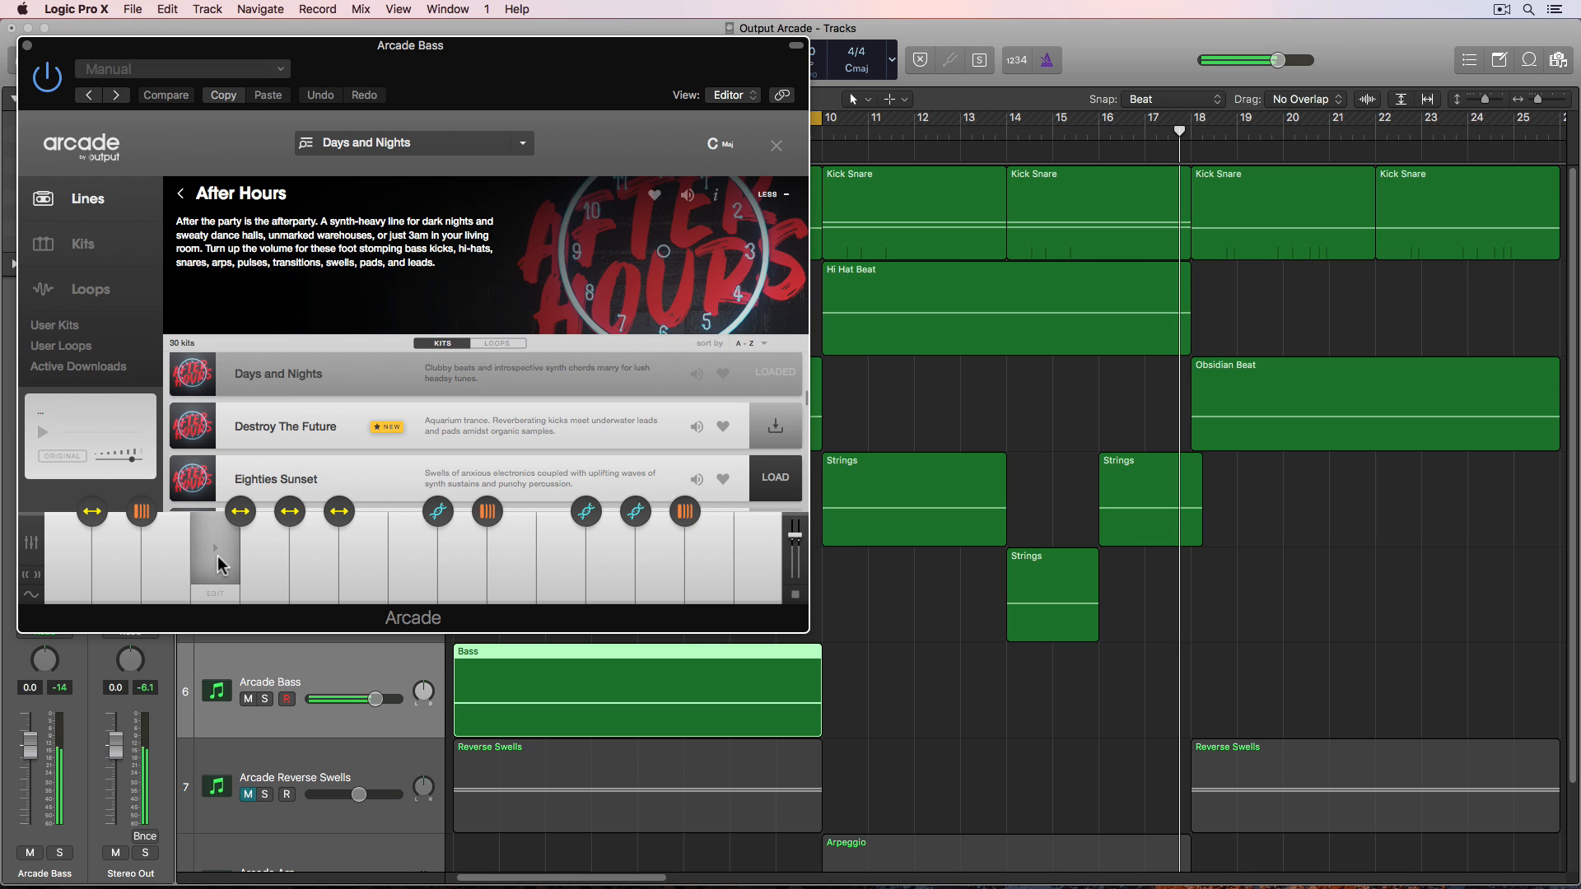
{"action": "left_click", "coordinate": [219, 565]}
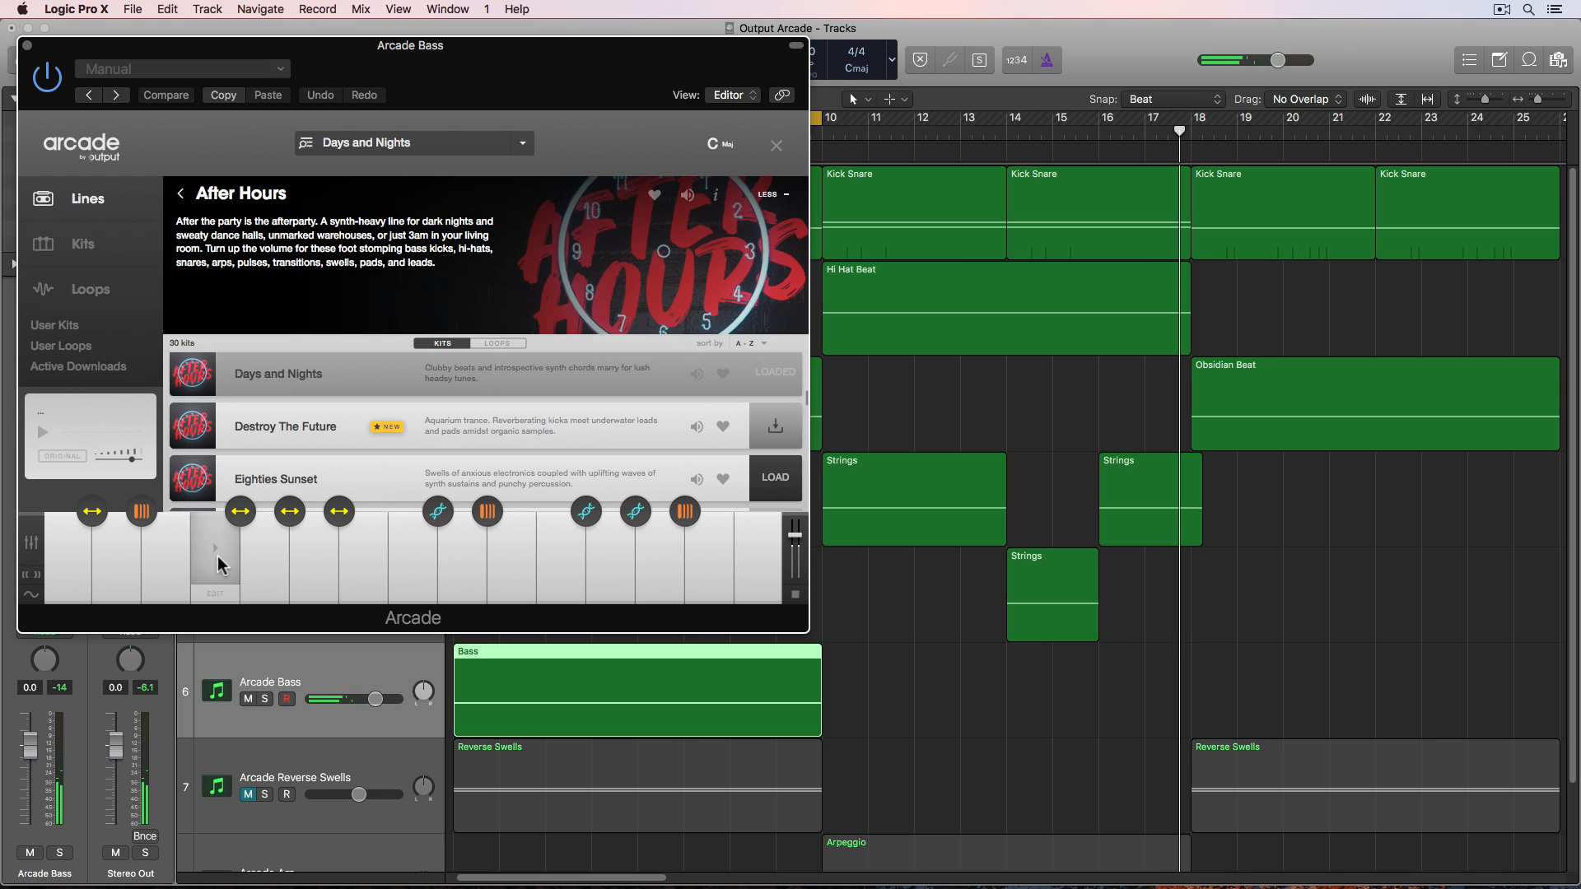
{"action": "left_click", "coordinate": [28, 46]}
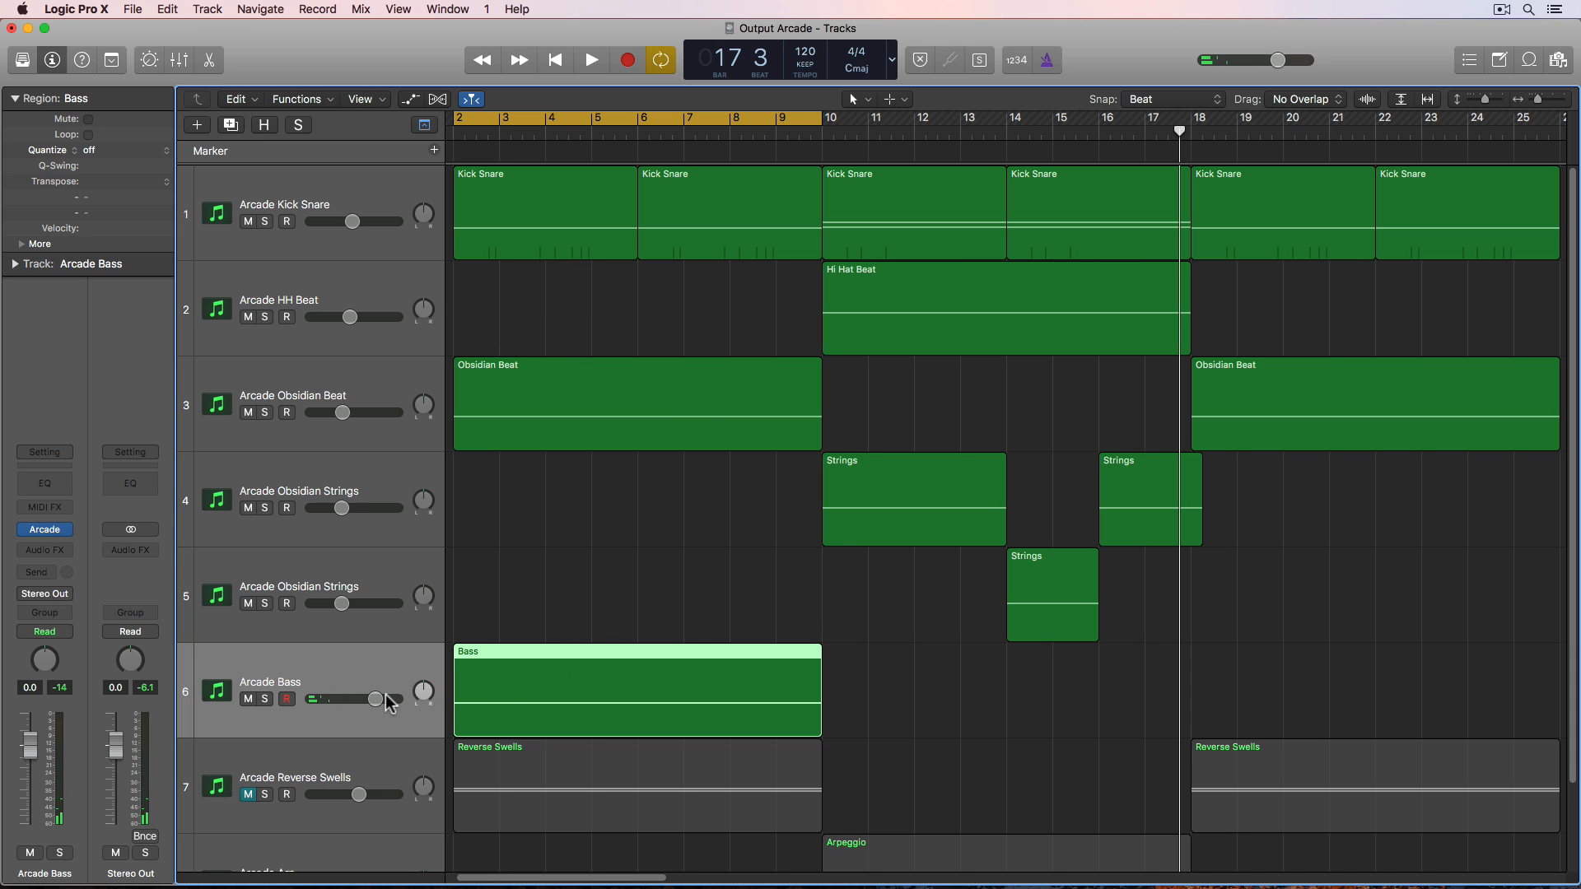
- During playback, lower the Obsidian Beat track's volume slightly and briefly solo the Bass track
{"action": "key", "text": "space"}
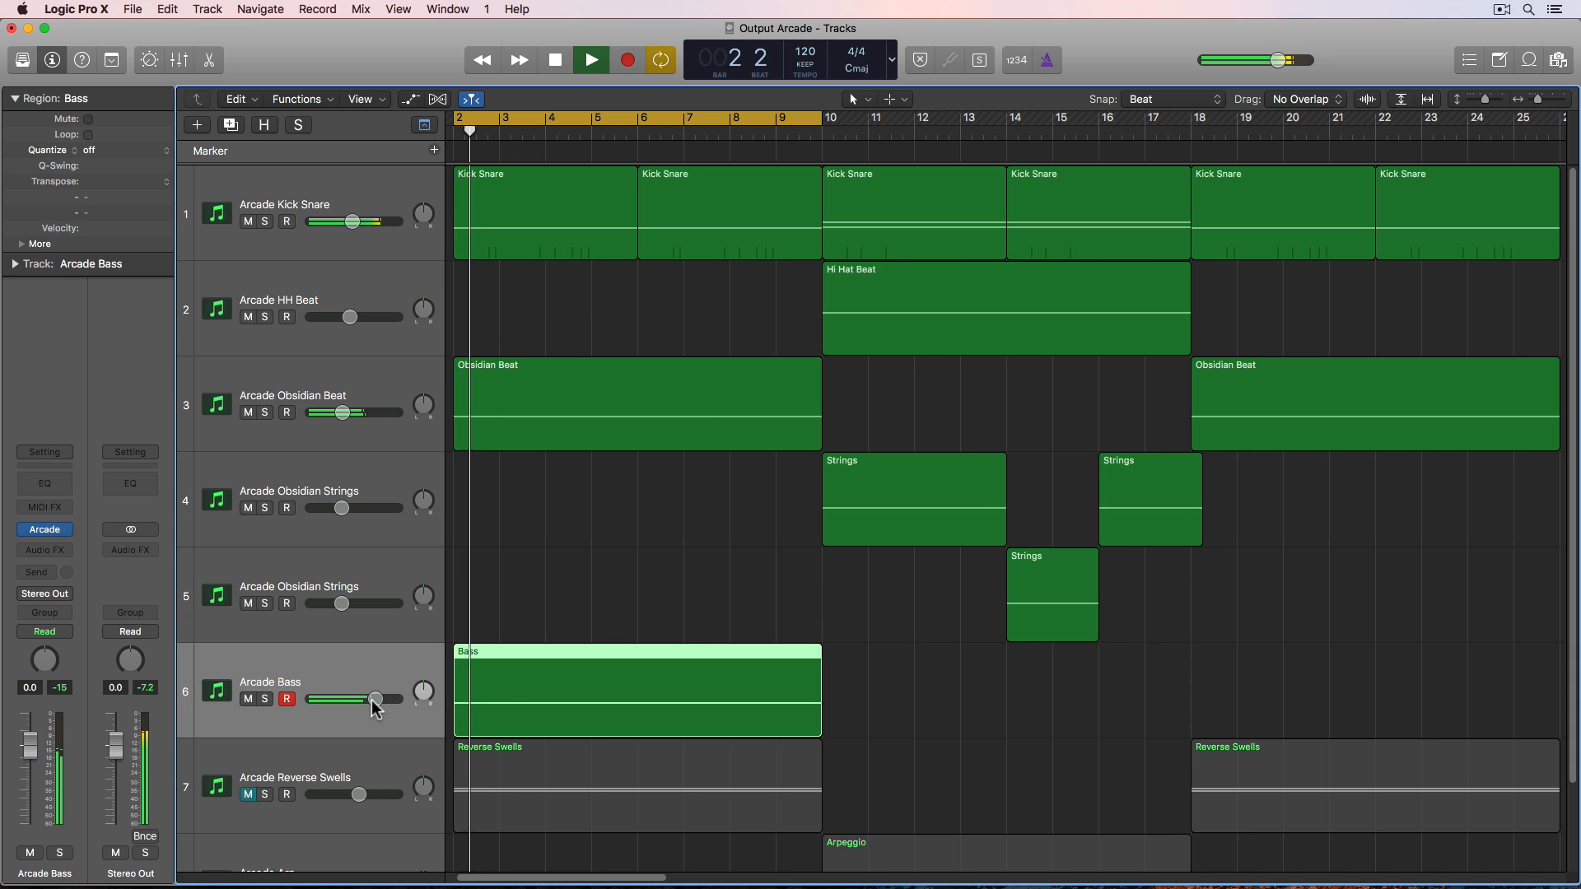
{"action": "left_click_drag", "start_coordinate": [341, 413], "coordinate": [331, 413]}
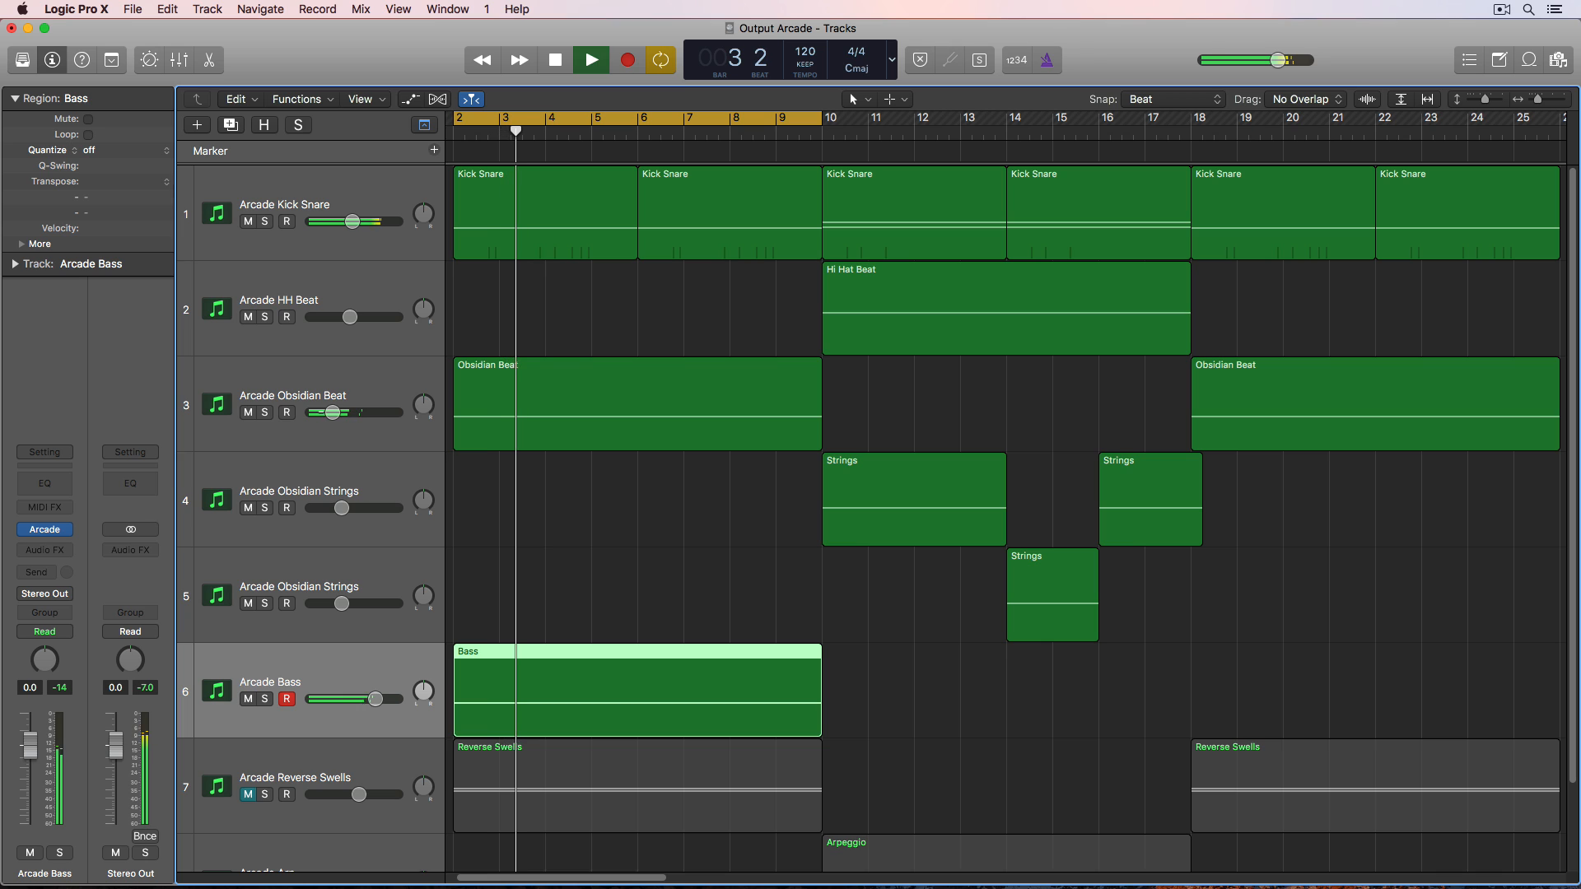
{"action": "left_click", "coordinate": [265, 699]}
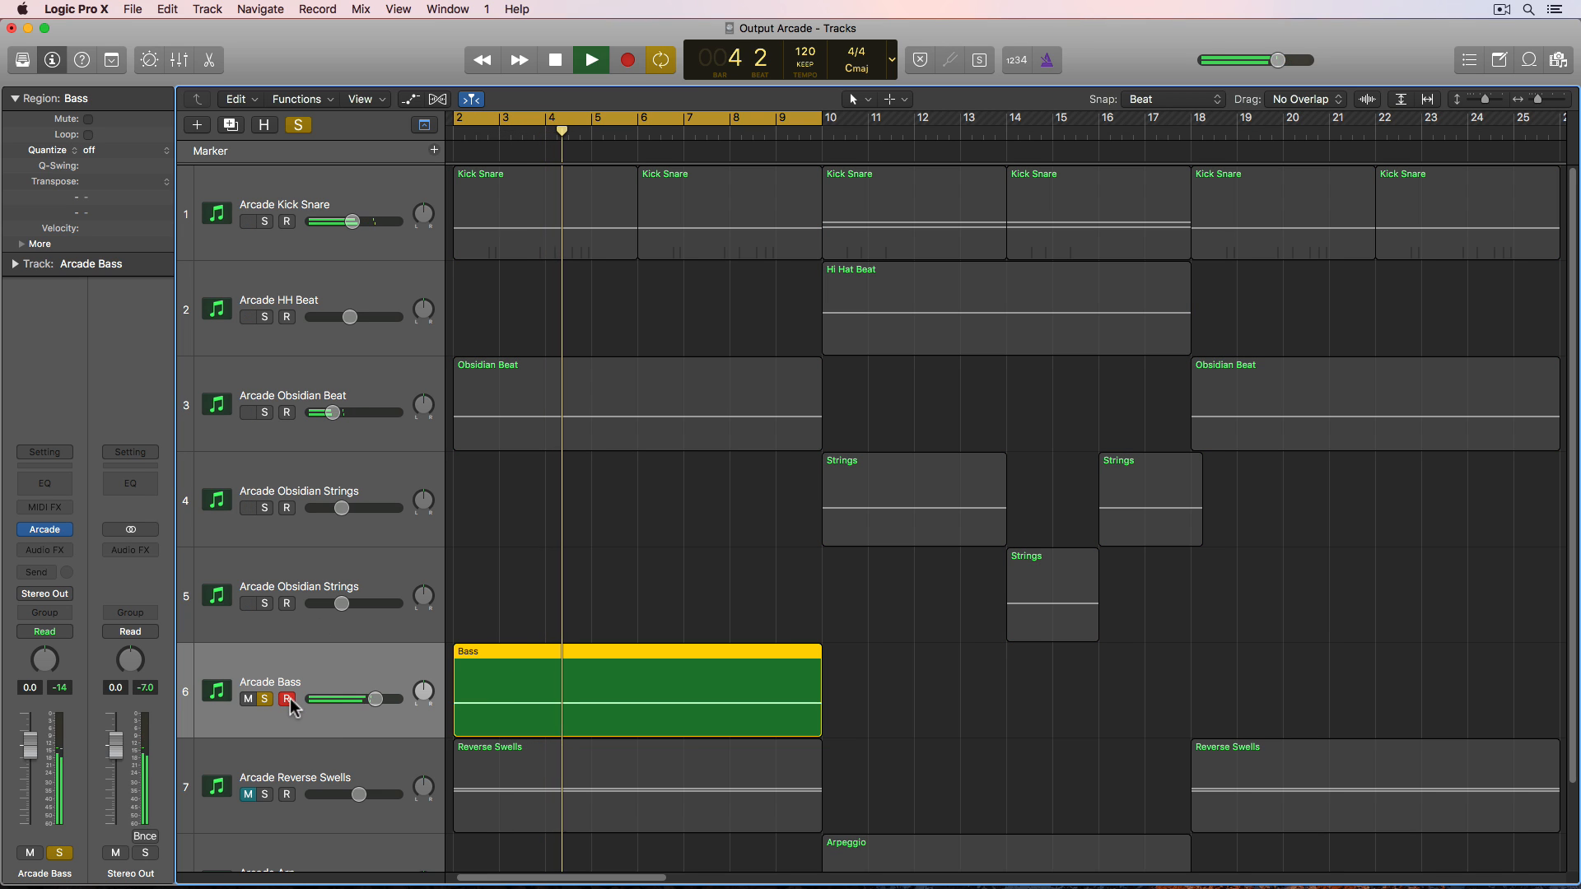
{"action": "left_click", "coordinate": [265, 699]}
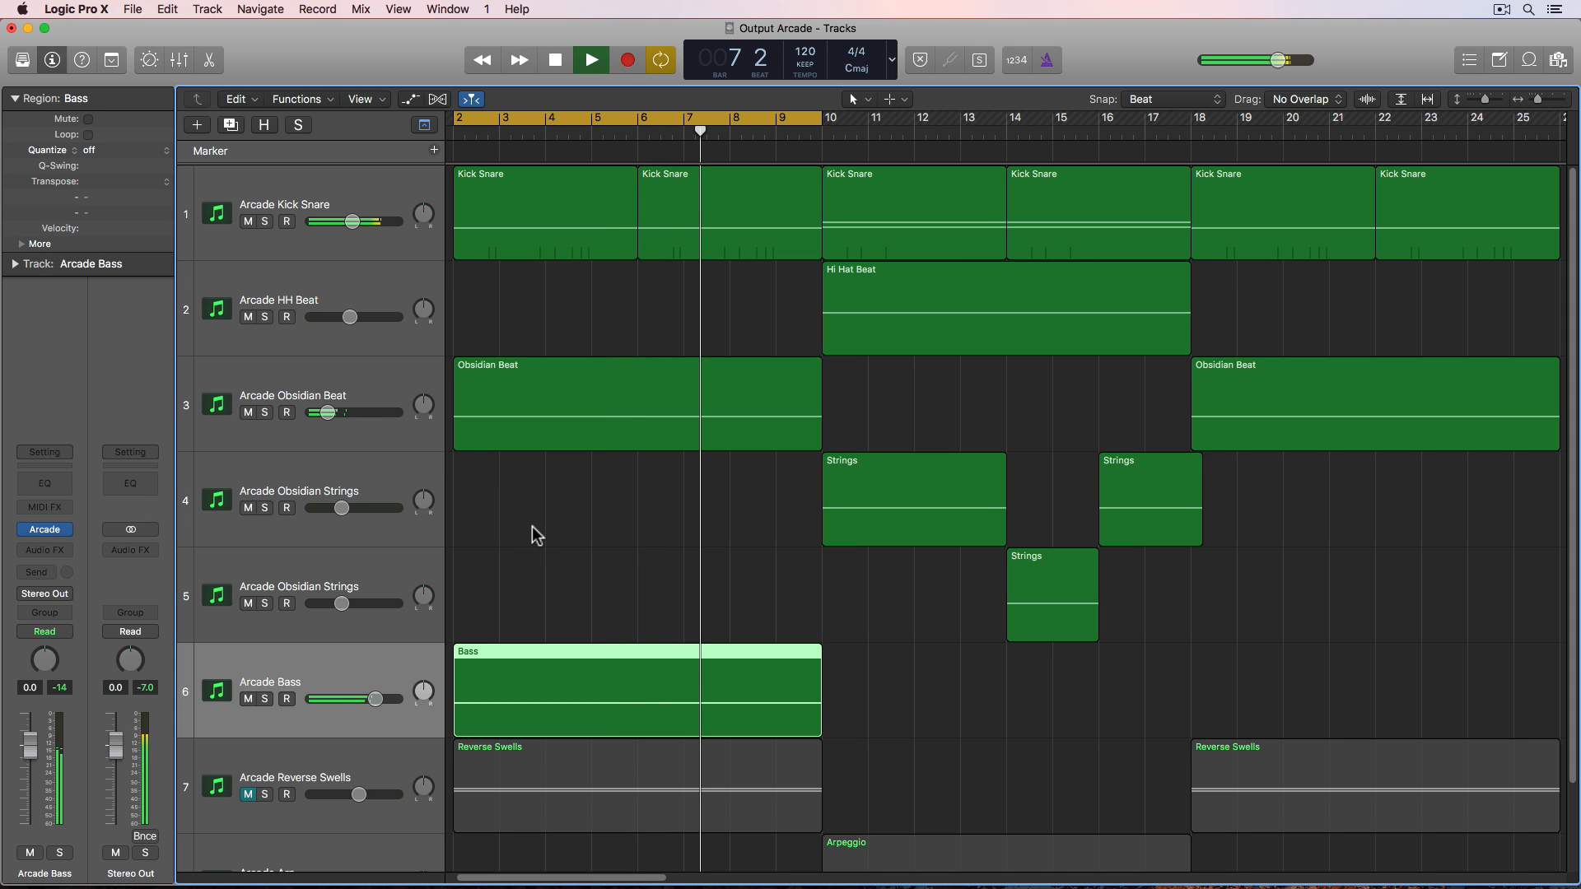
- Stop playback and split the Bass region at bars 4, 6 and 8 into four two-bar regions
{"action": "key", "text": "space"}
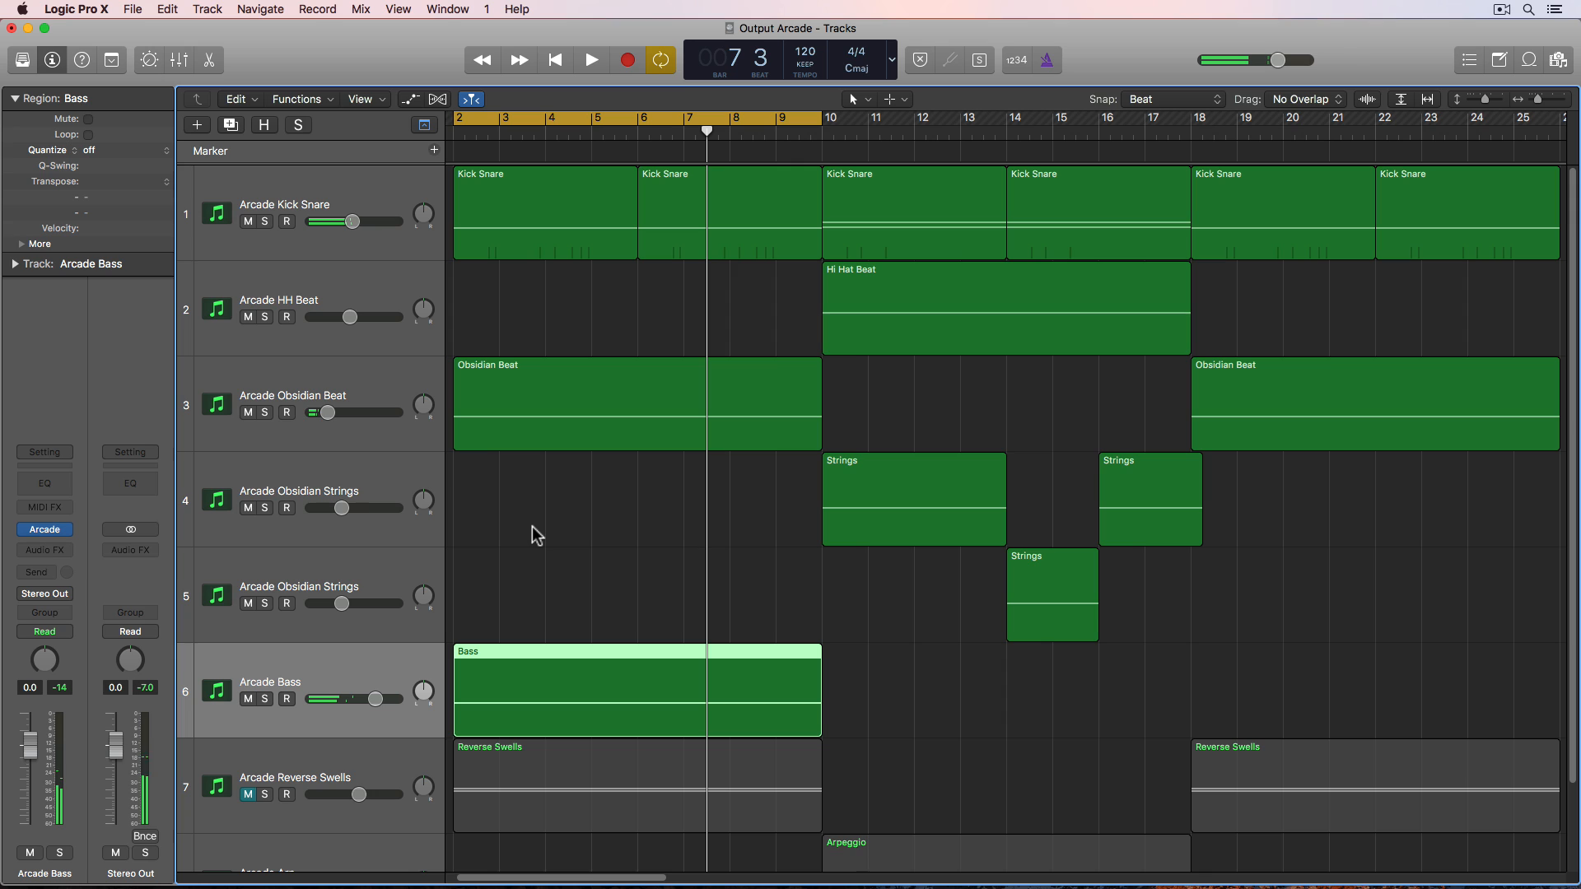
{"action": "left_click_drag", "start_coordinate": [955, 380], "coordinate": [1147, 558]}
{"action": "left_click", "coordinate": [1155, 623]}
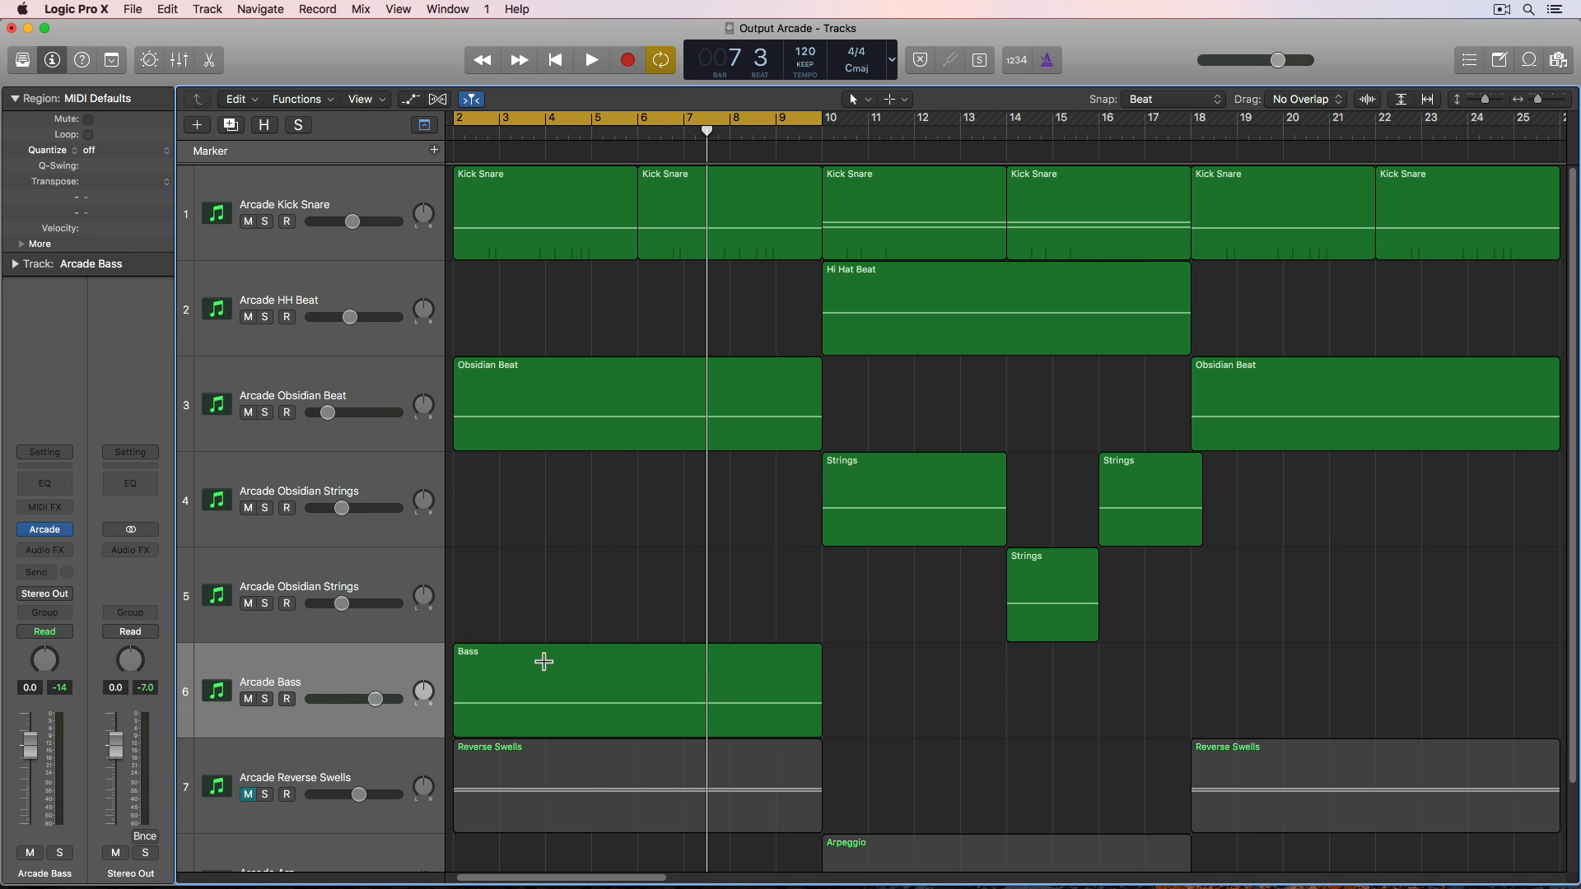
{"action": "left_click_drag", "start_coordinate": [543, 662], "coordinate": [636, 677]}
{"action": "left_click", "coordinate": [606, 692]}
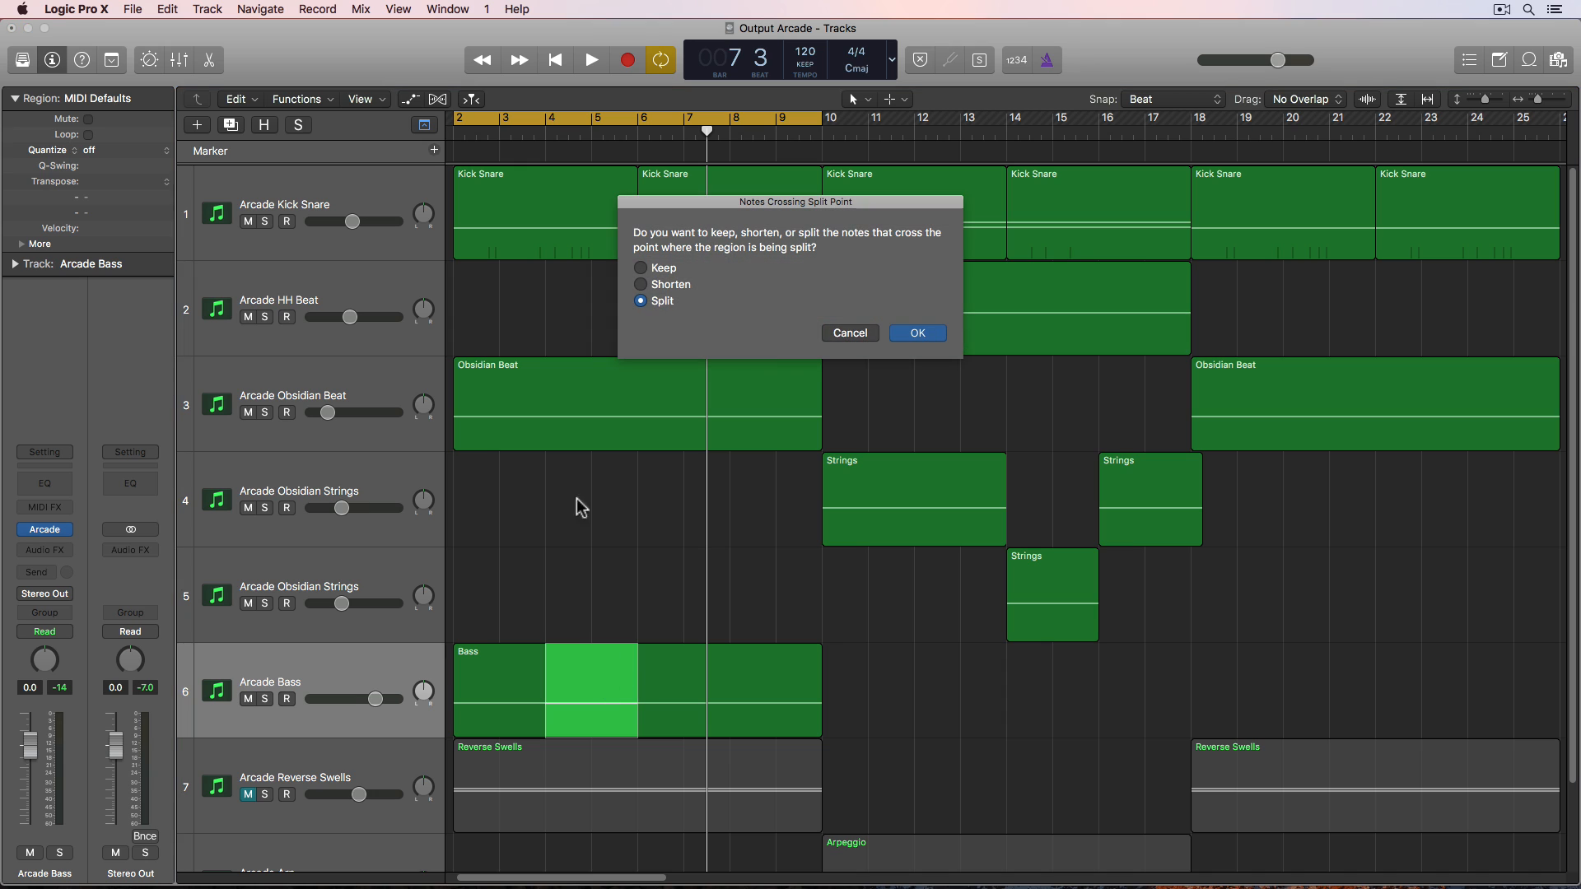
{"action": "left_click", "coordinate": [911, 336]}
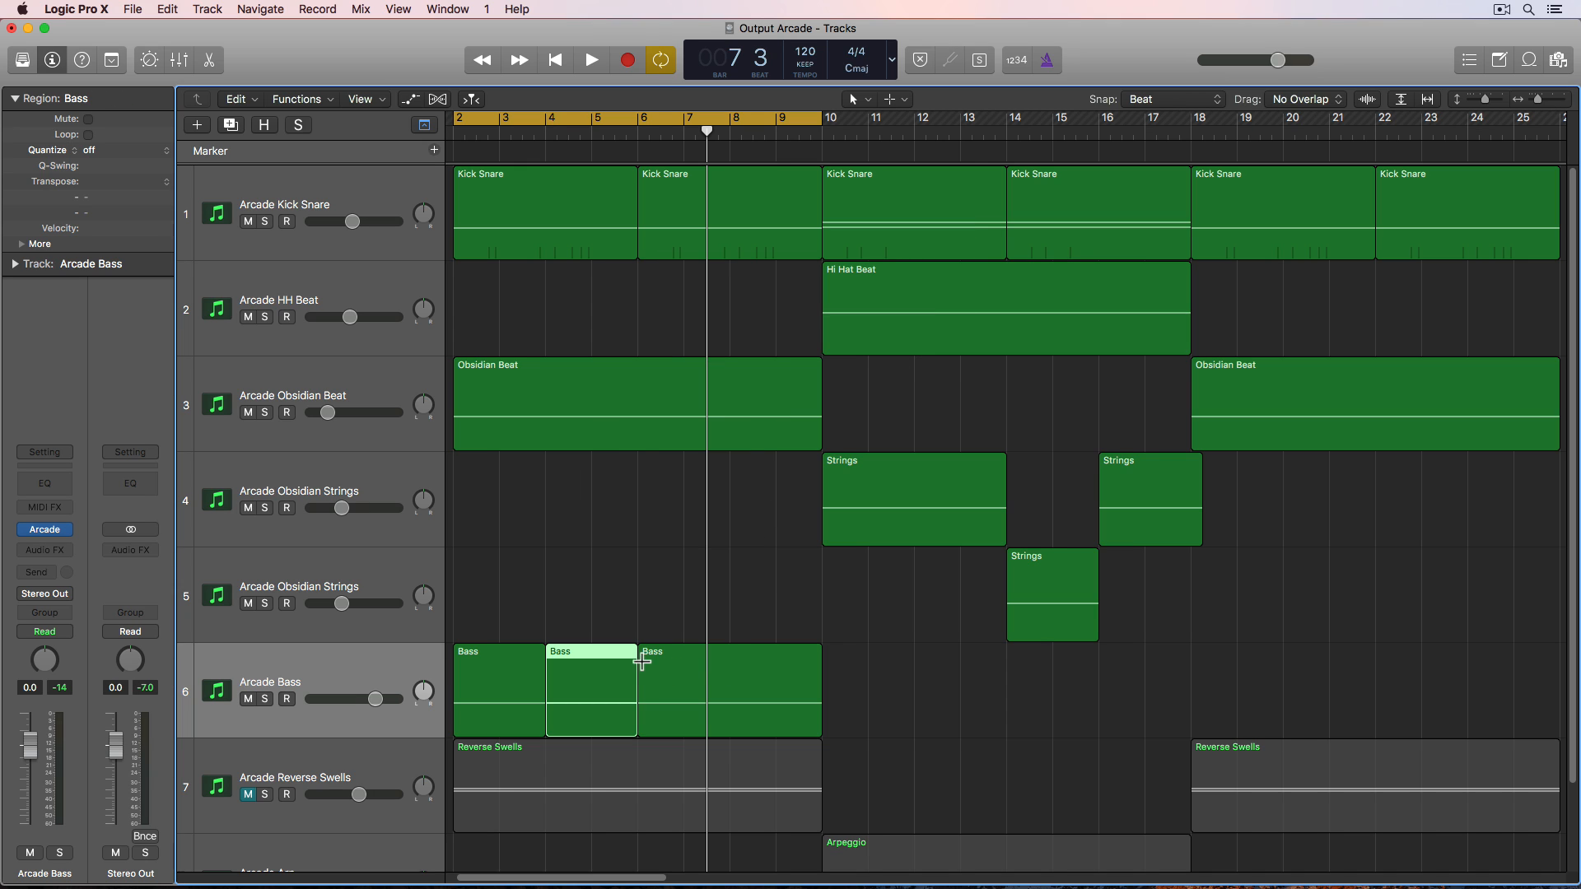
{"action": "left_click_drag", "start_coordinate": [642, 661], "coordinate": [728, 663]}
{"action": "left_click", "coordinate": [704, 669]}
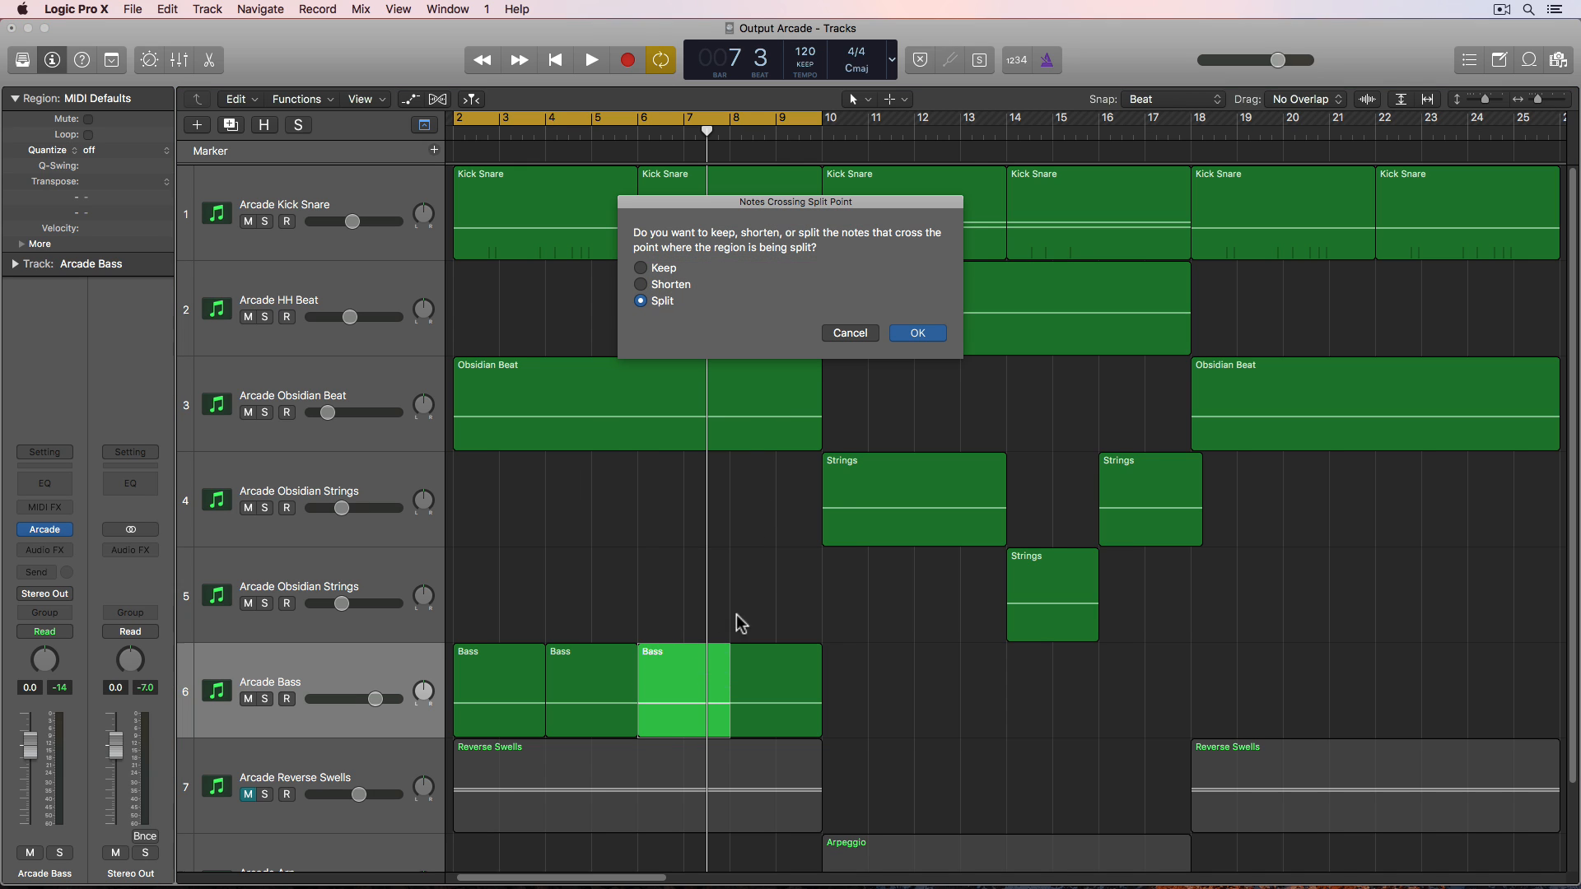
{"action": "left_click", "coordinate": [939, 330]}
- Duplicate the Arcade Bass track twice and spread the four bass regions across tracks 6, 7 and 8 in a staircase pattern
{"action": "left_click", "coordinate": [373, 668]}
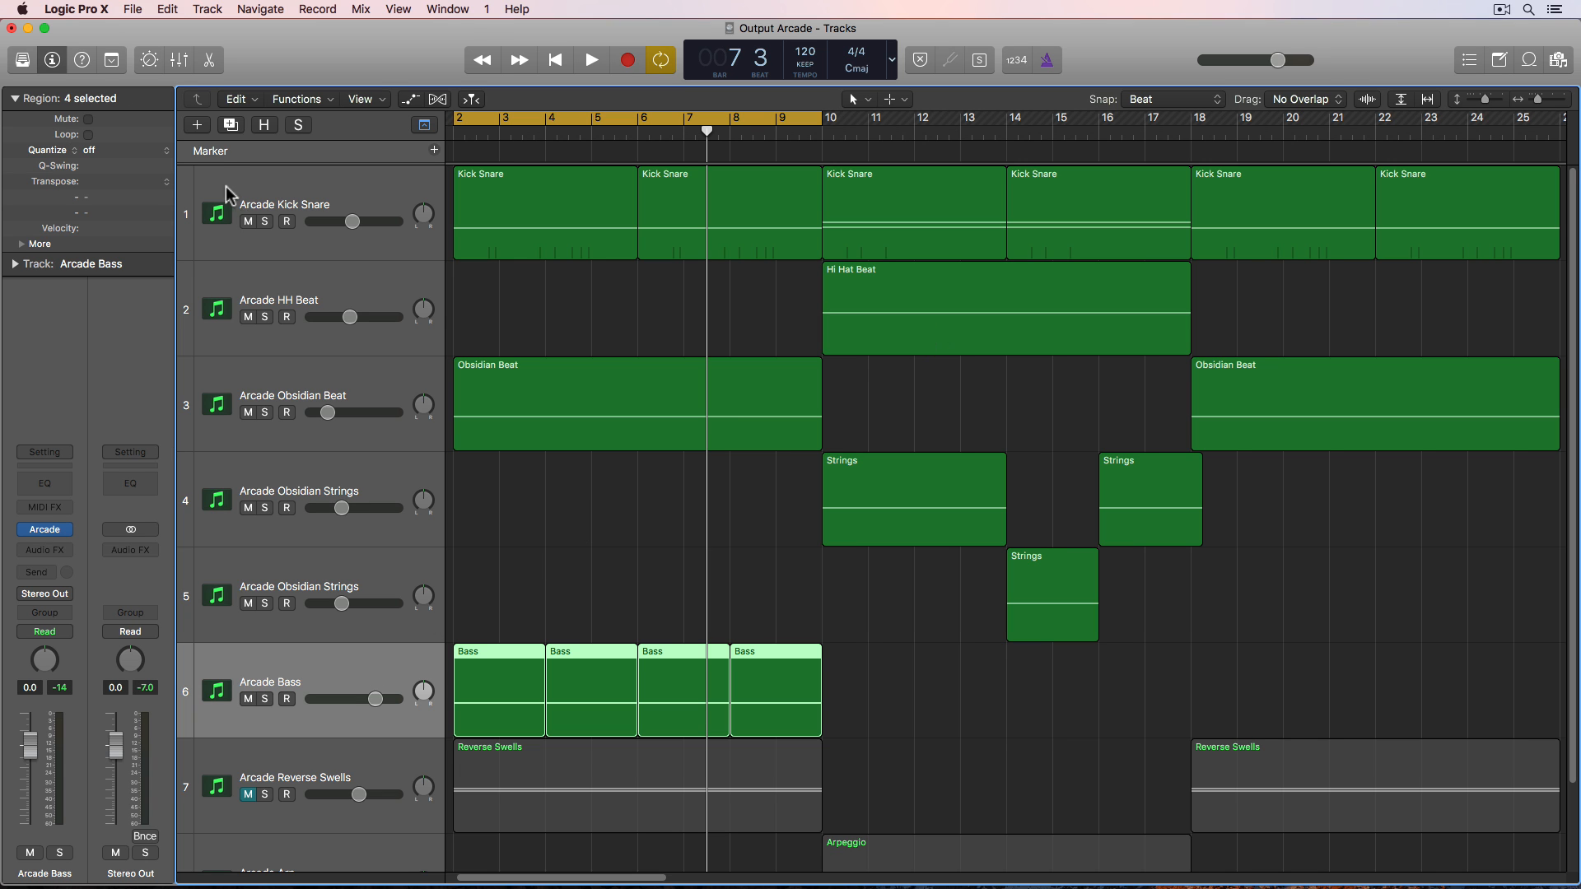
{"action": "left_click", "coordinate": [229, 124]}
{"action": "left_click", "coordinate": [230, 125]}
{"action": "scroll", "coordinate": [569, 508], "scroll_direction": "down", "scroll_amount": 5}
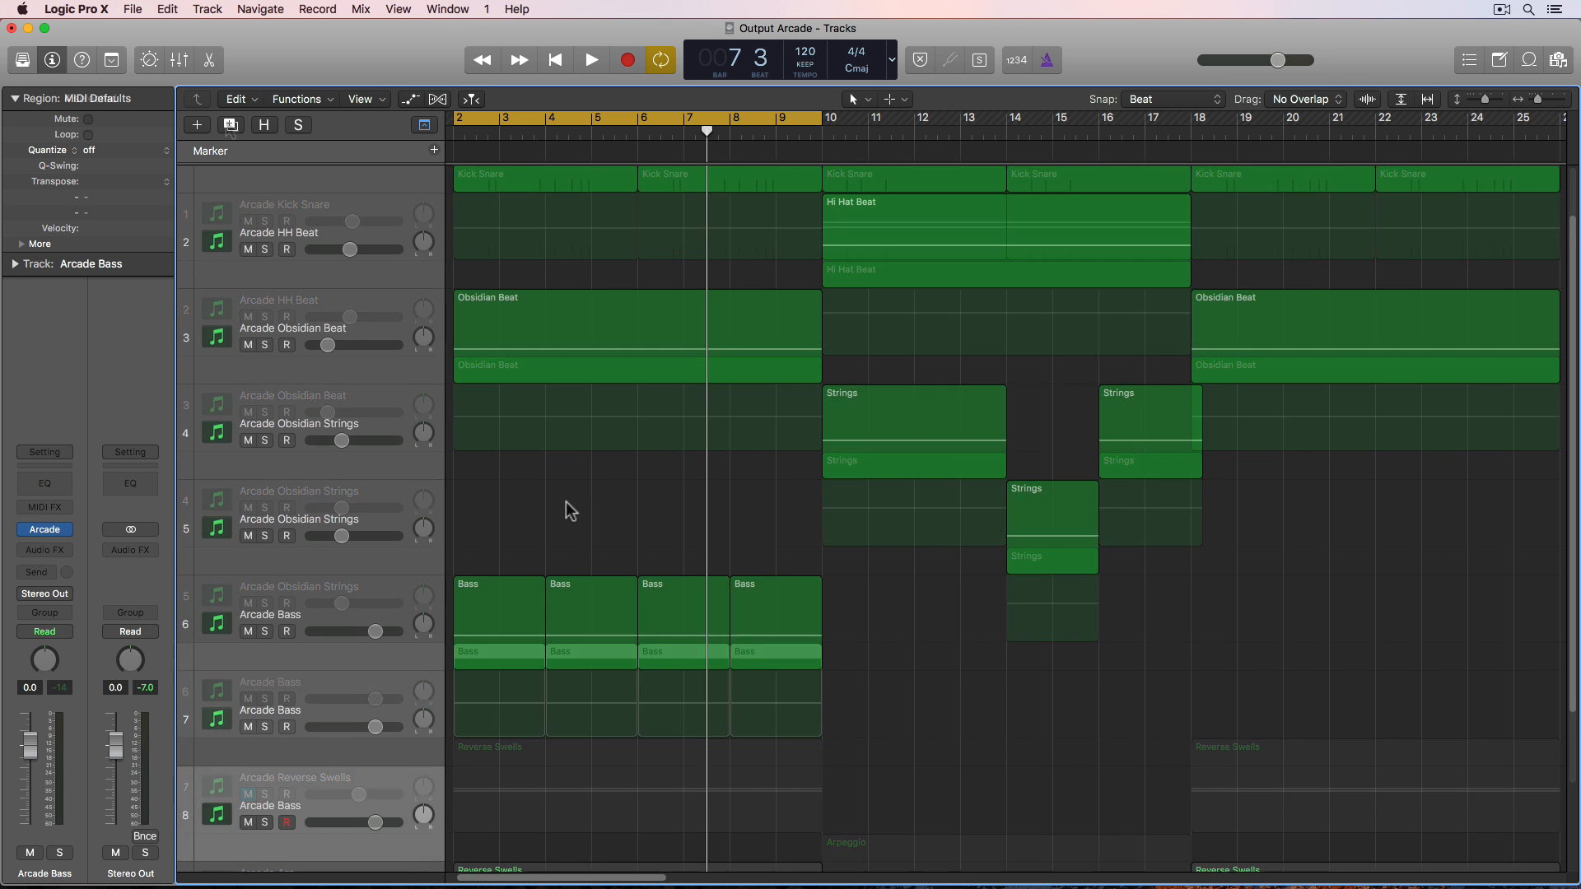
{"action": "left_click_drag", "start_coordinate": [582, 458], "coordinate": [660, 616]}
{"action": "left_click", "coordinate": [774, 456]}
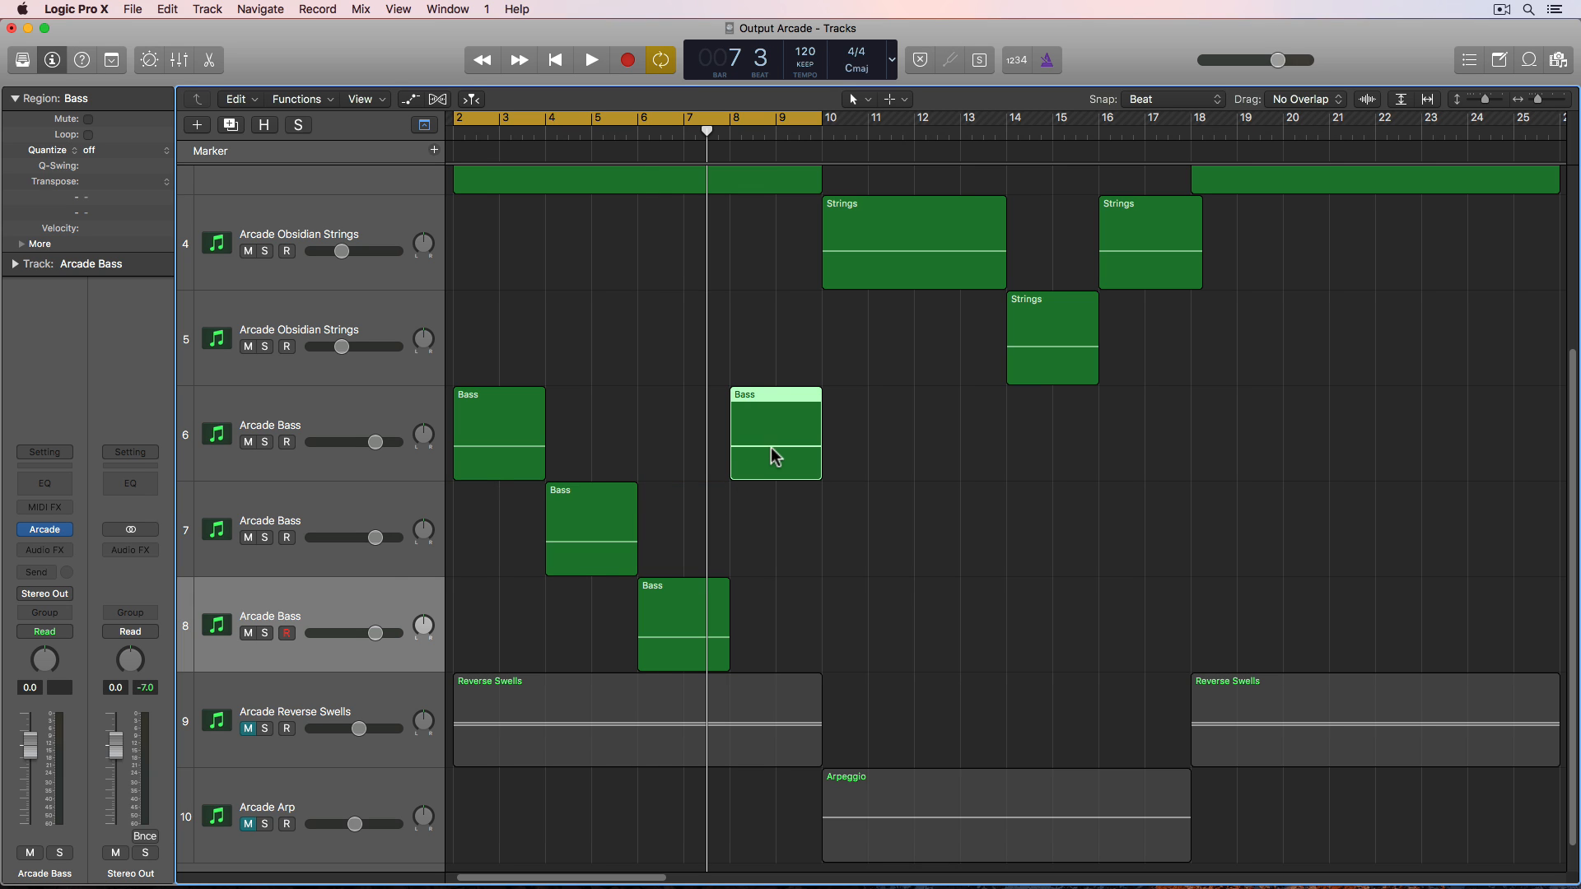
- Set the Arcade session key on the track 7 bass to A♭ major and close the plugin window
{"action": "left_click", "coordinate": [361, 506]}
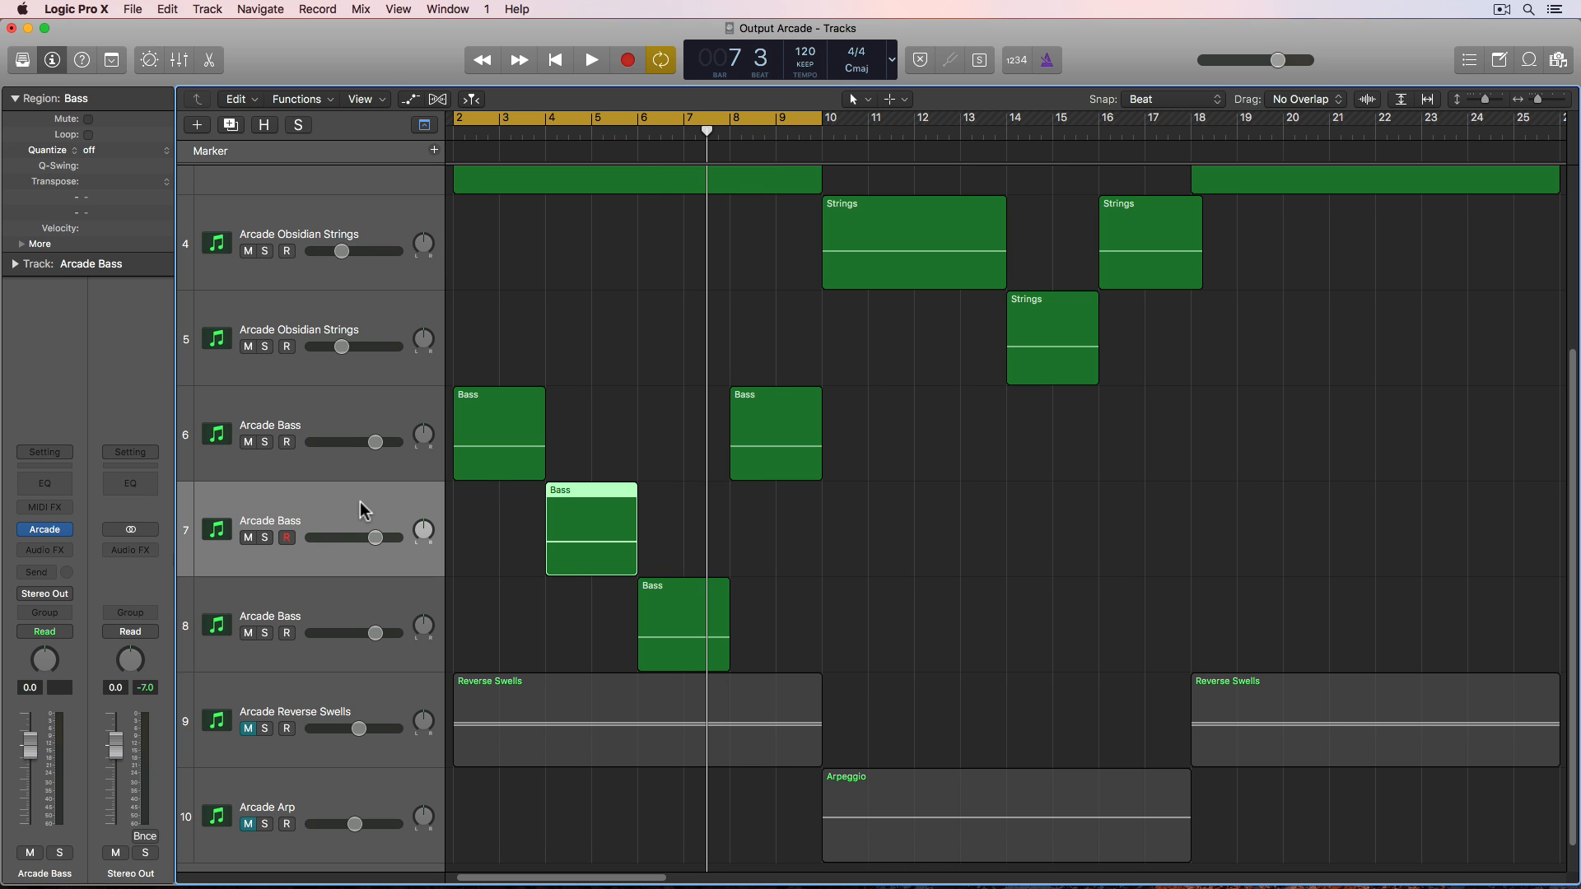
{"action": "left_click", "coordinate": [51, 529]}
{"action": "left_click", "coordinate": [734, 146]}
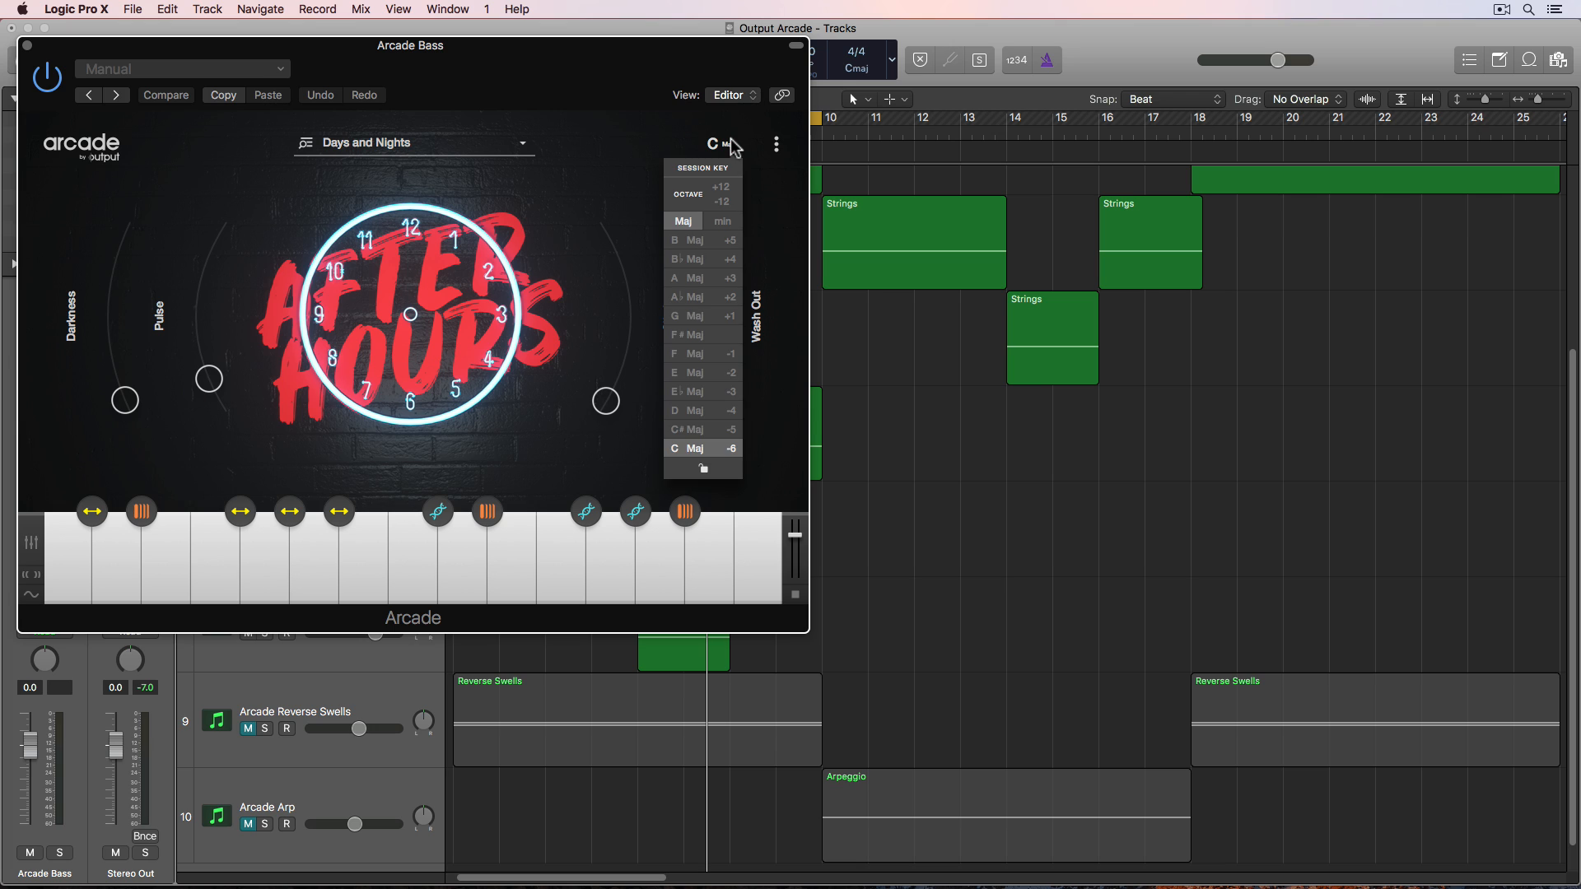
{"action": "left_click", "coordinate": [713, 300]}
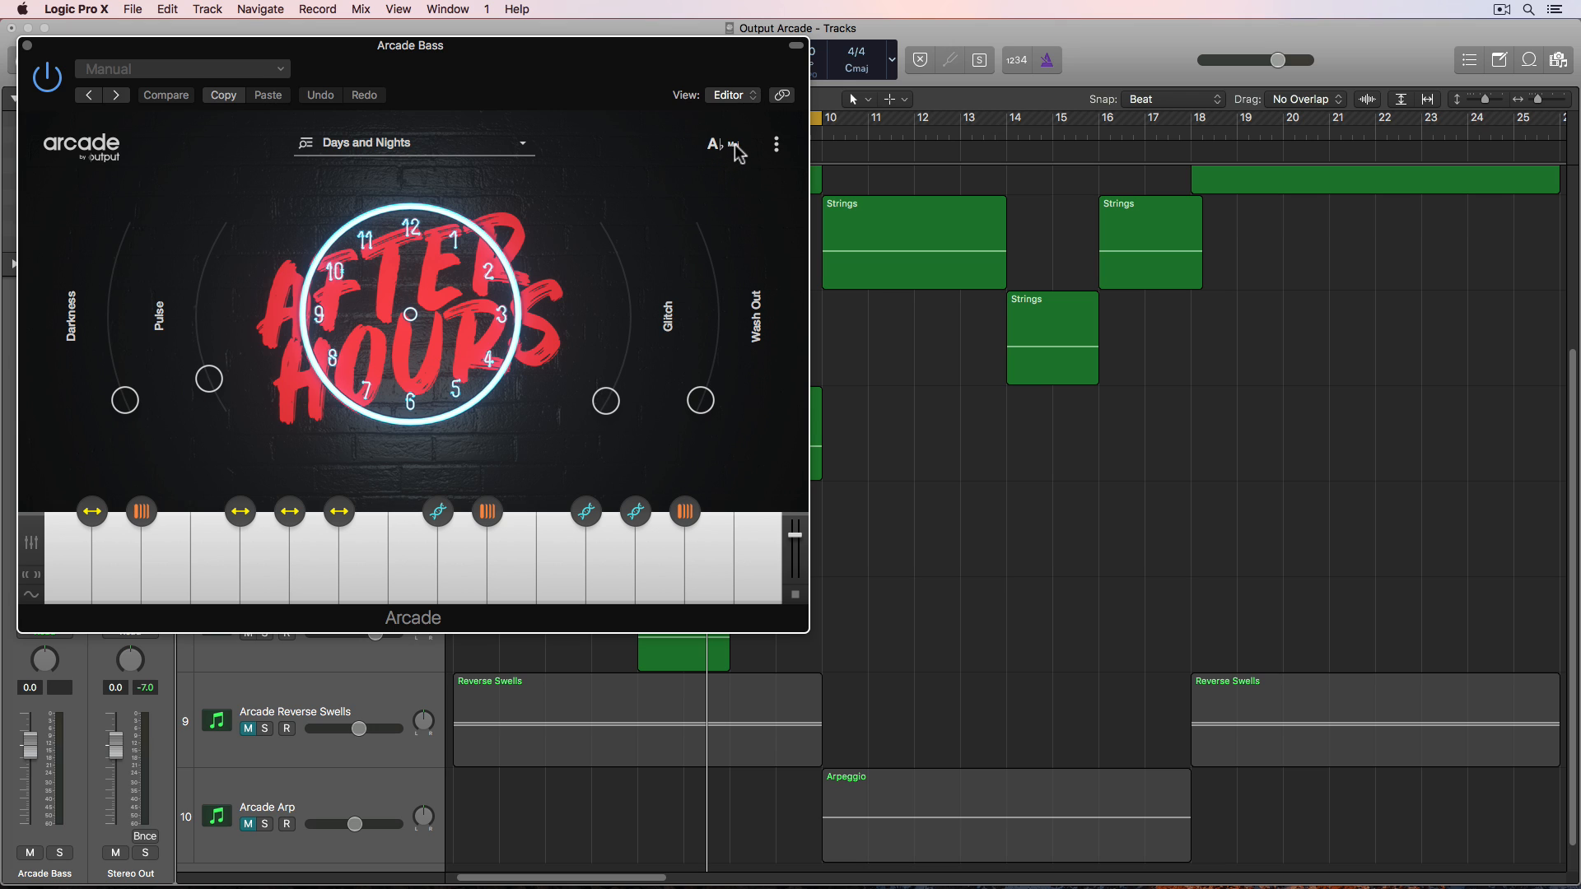
{"action": "left_click", "coordinate": [28, 47]}
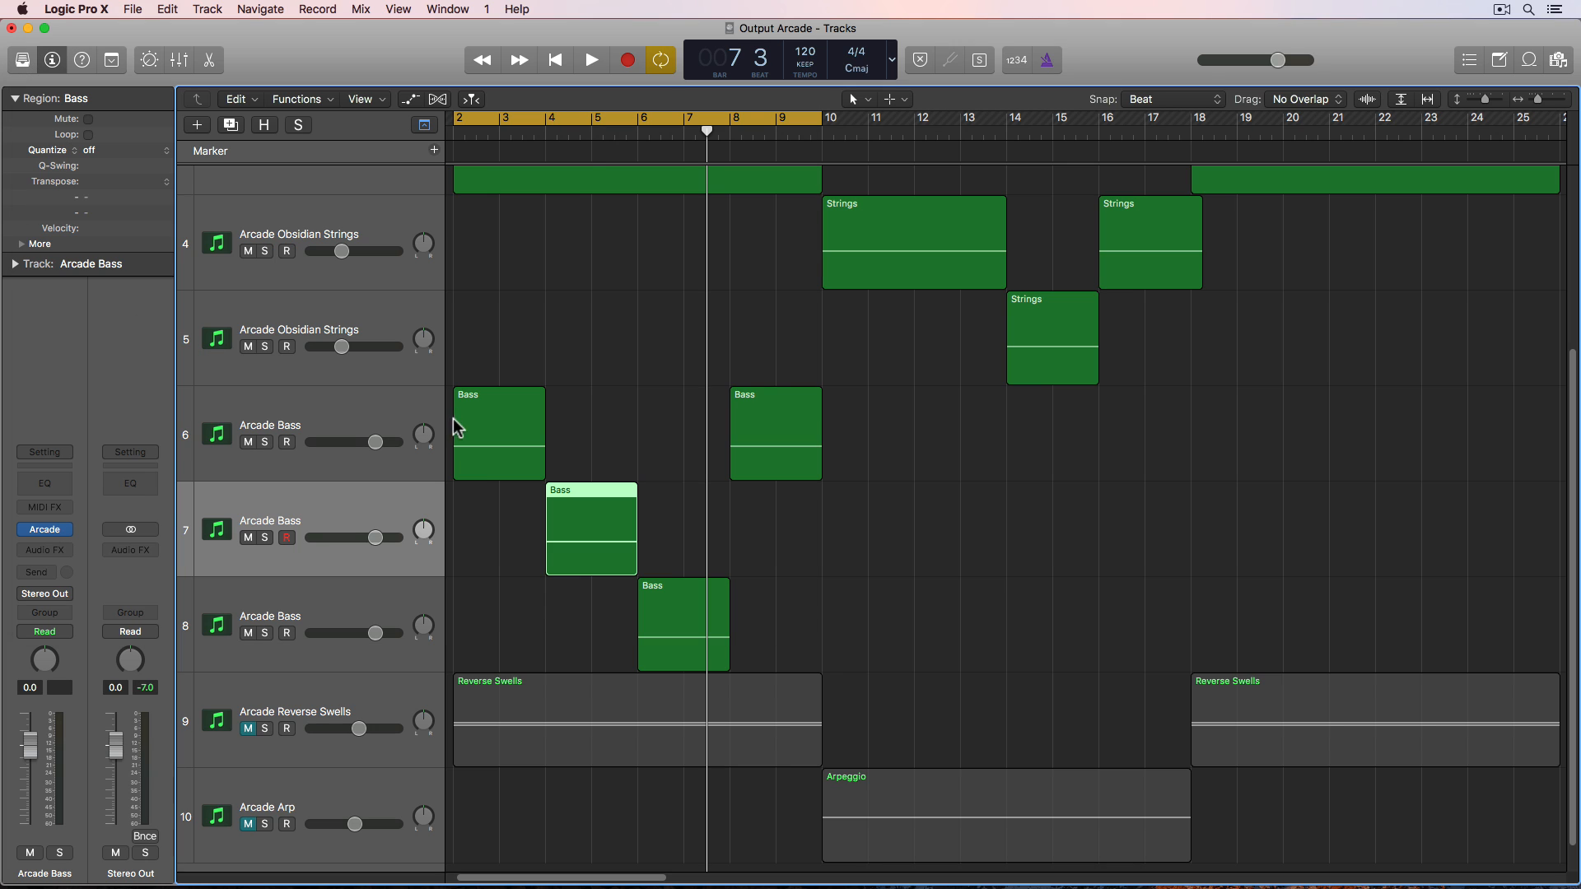
- Set the Arcade session key on the track 8 bass to F major and close the plugin window
{"action": "left_click", "coordinate": [344, 616]}
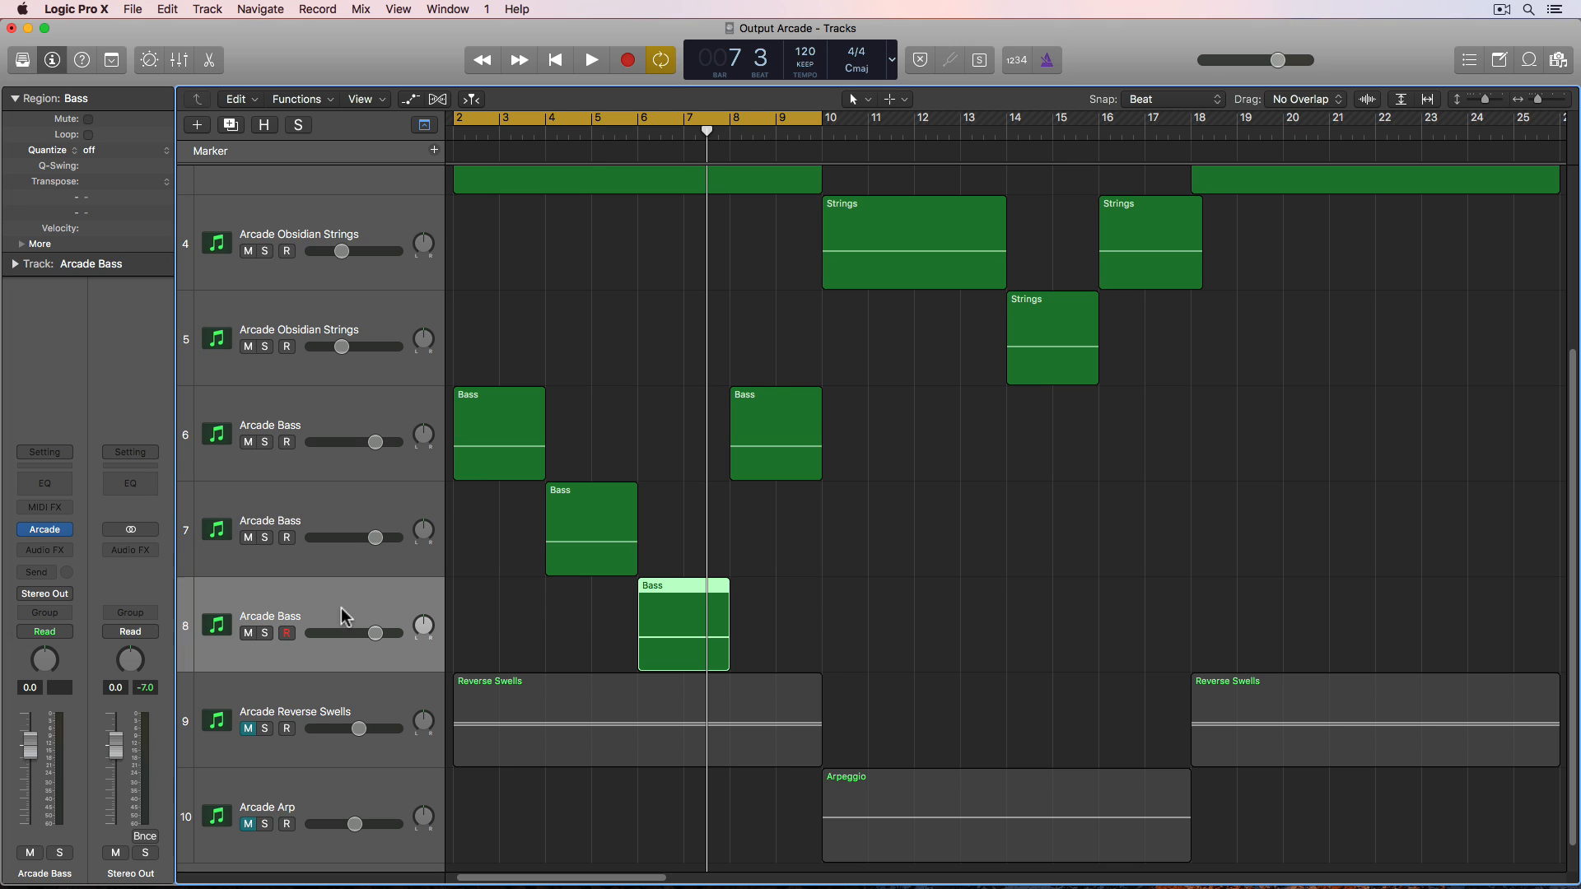
{"action": "left_click", "coordinate": [45, 534]}
{"action": "left_click", "coordinate": [720, 148]}
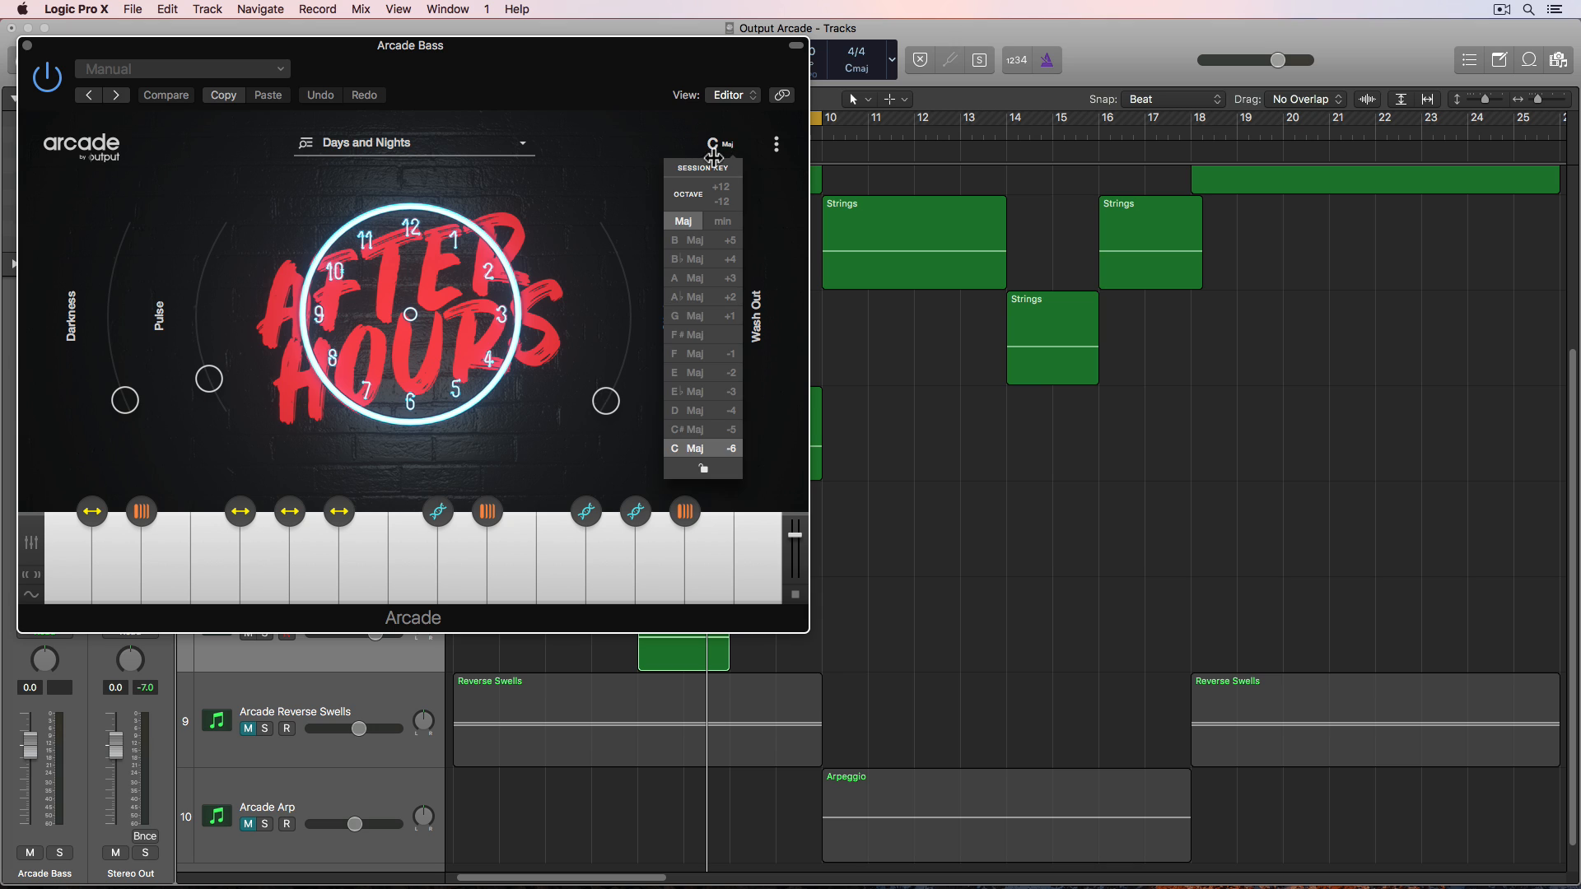
{"action": "left_click", "coordinate": [710, 347]}
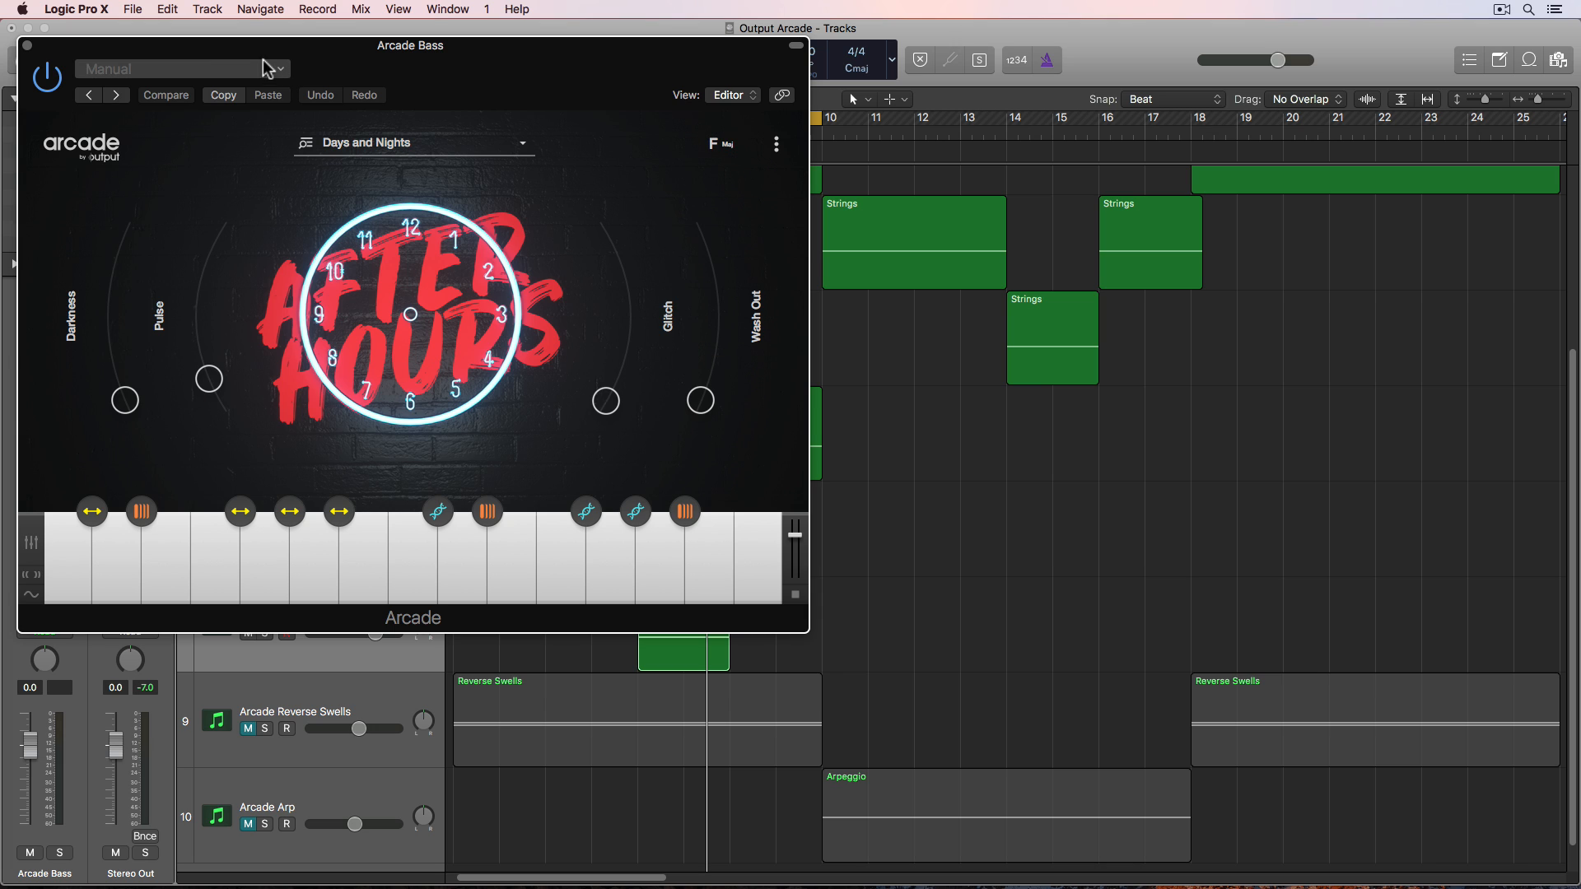
{"action": "left_click", "coordinate": [28, 46]}
- Select each bass region in turn and start playback from the beginning
{"action": "left_click", "coordinate": [465, 445]}
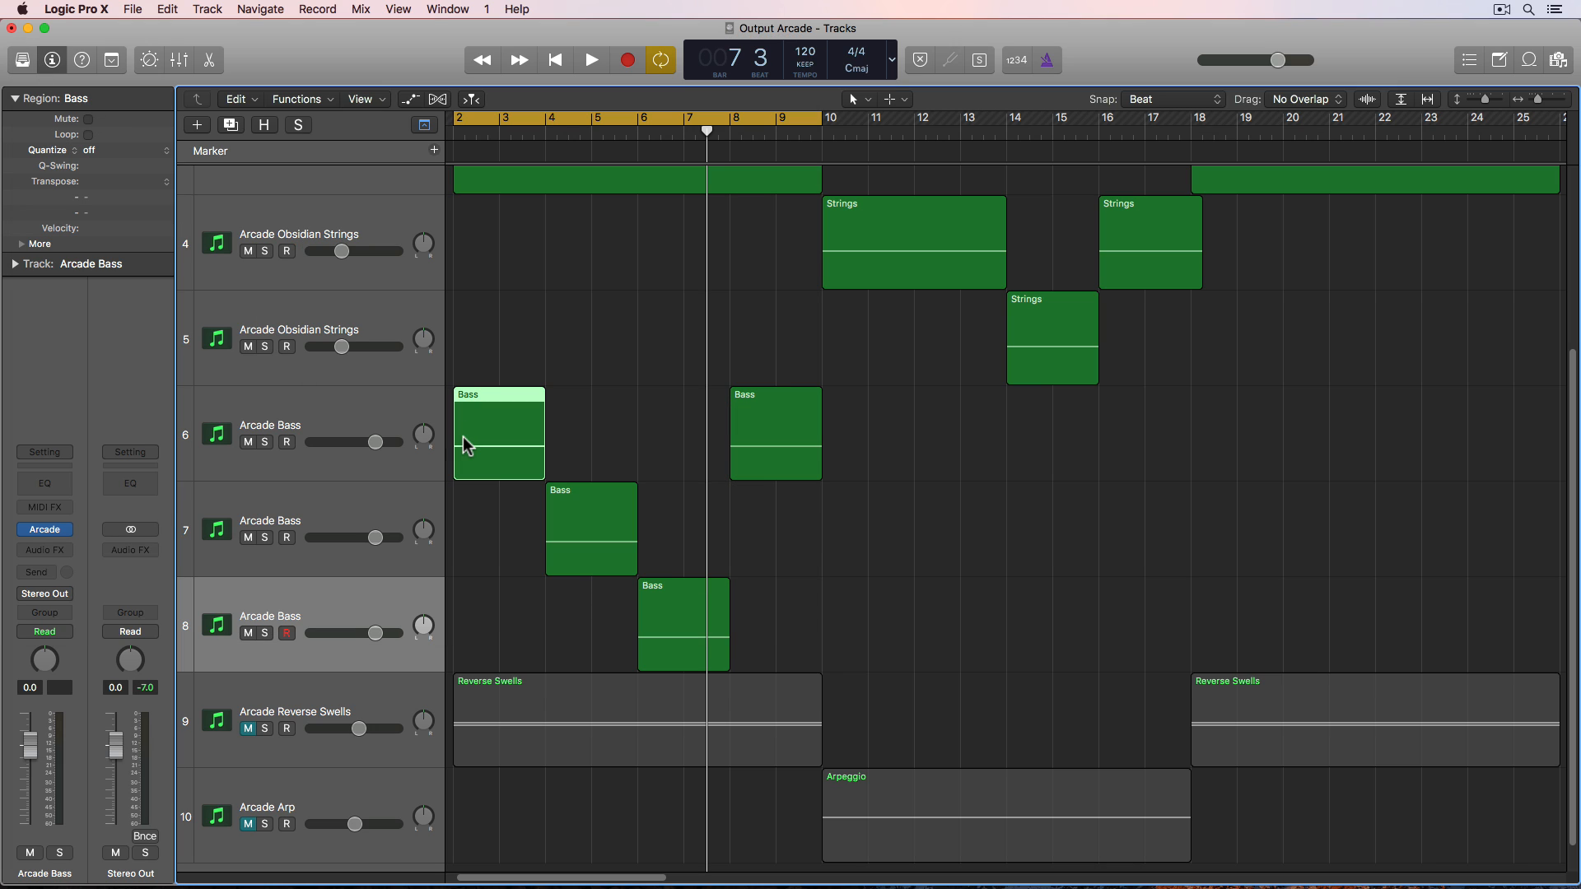
{"action": "left_click", "coordinate": [605, 524]}
{"action": "left_click", "coordinate": [678, 591]}
{"action": "left_click", "coordinate": [756, 461]}
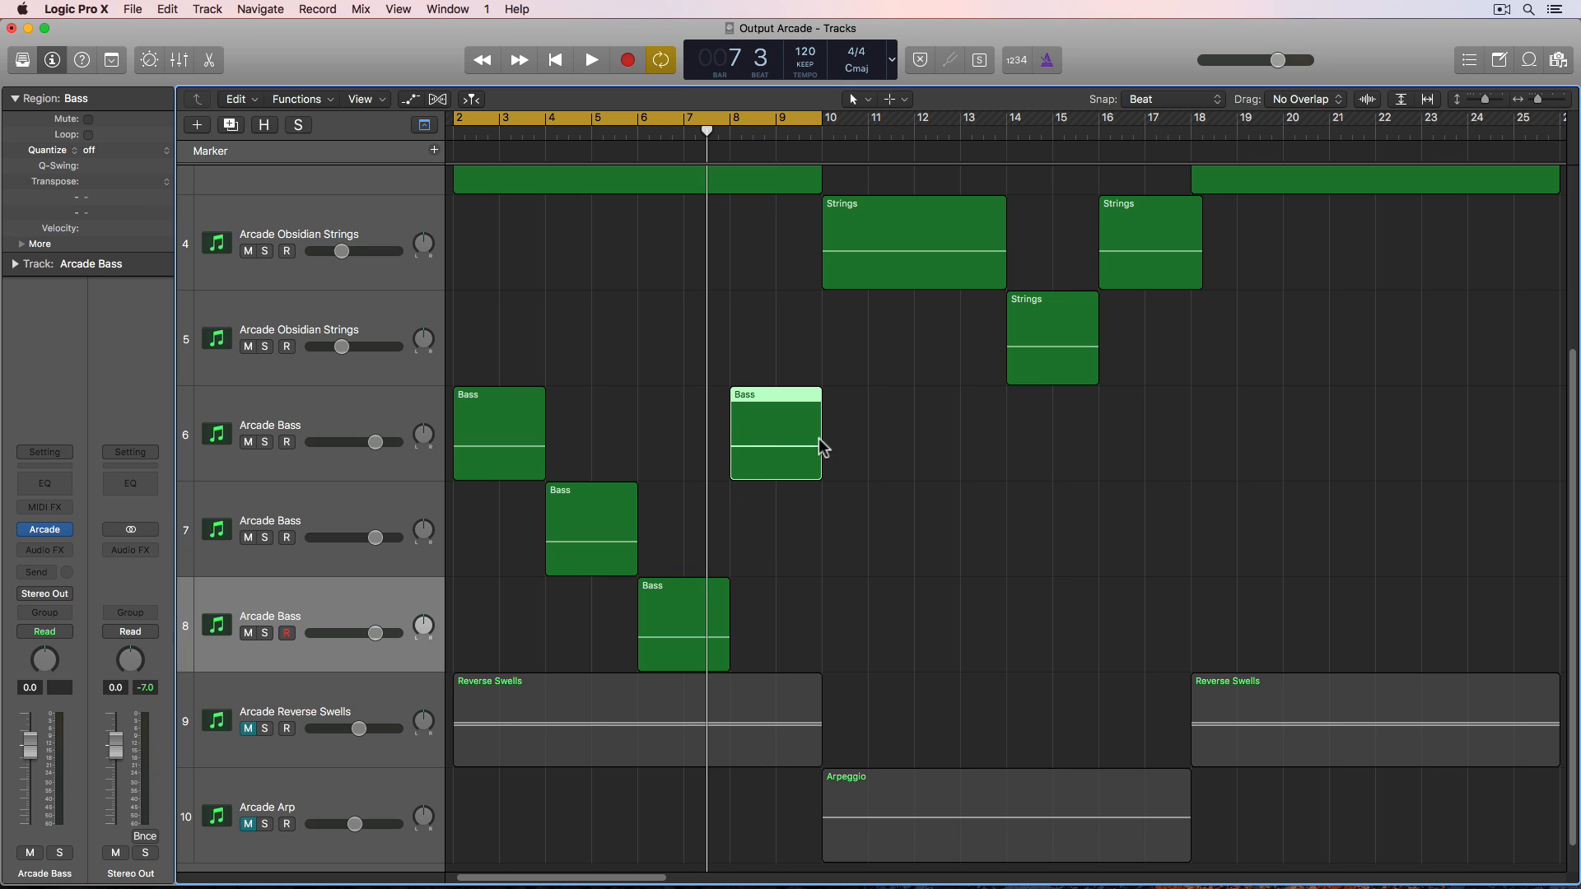
{"action": "left_click", "coordinate": [992, 447]}
{"action": "key", "text": "space"}
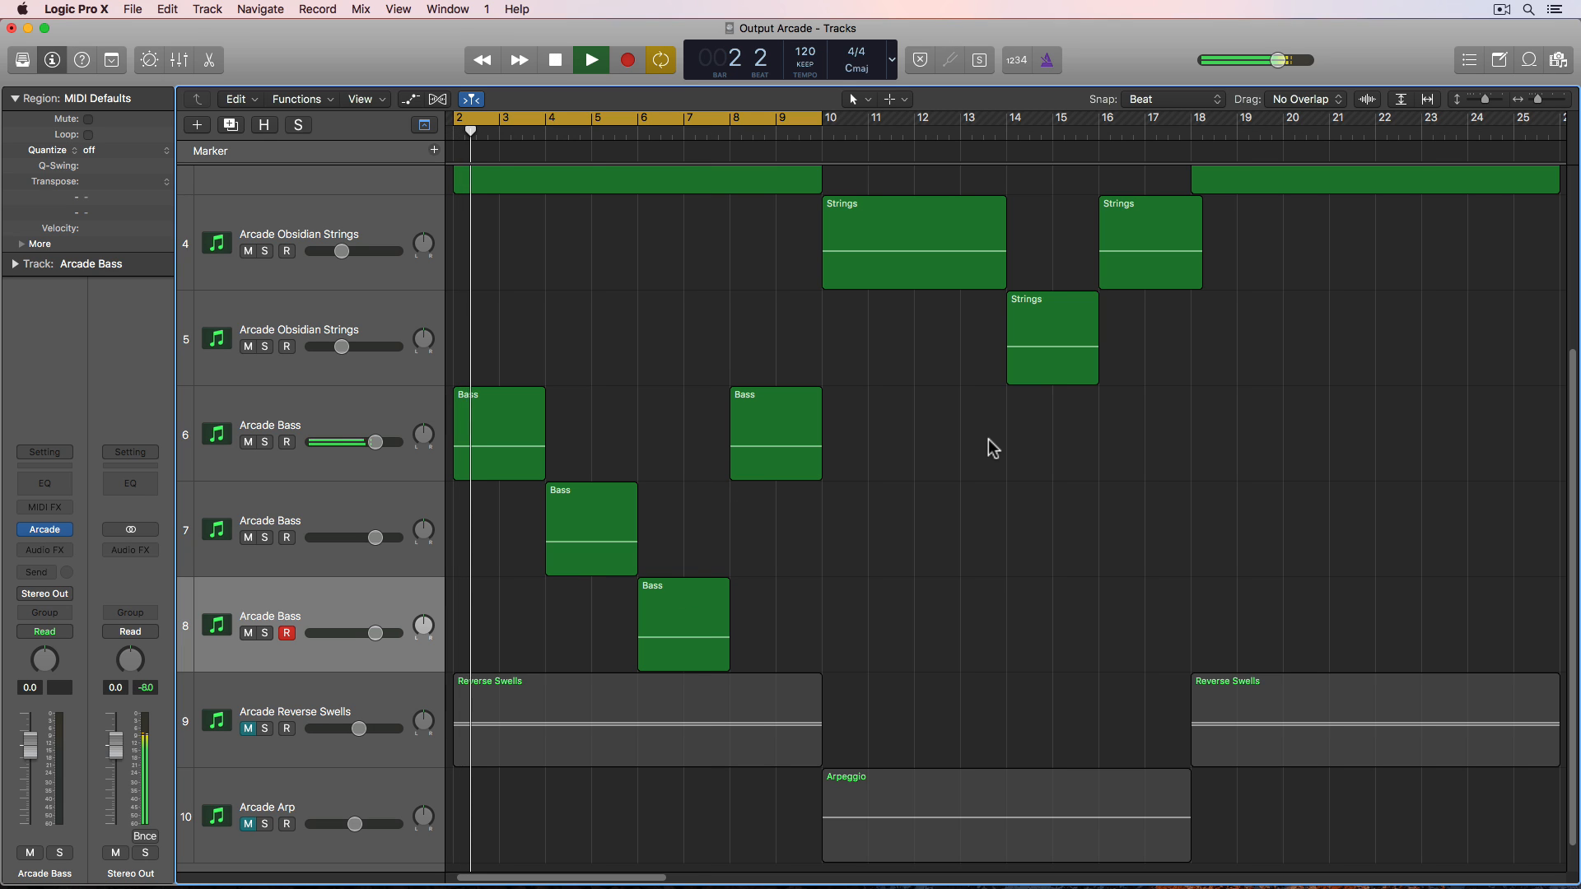
- During playback, disarm track 8, open track 7's Arcade plugin window, move it aside, close it and stop playback
{"action": "left_click", "coordinate": [284, 637]}
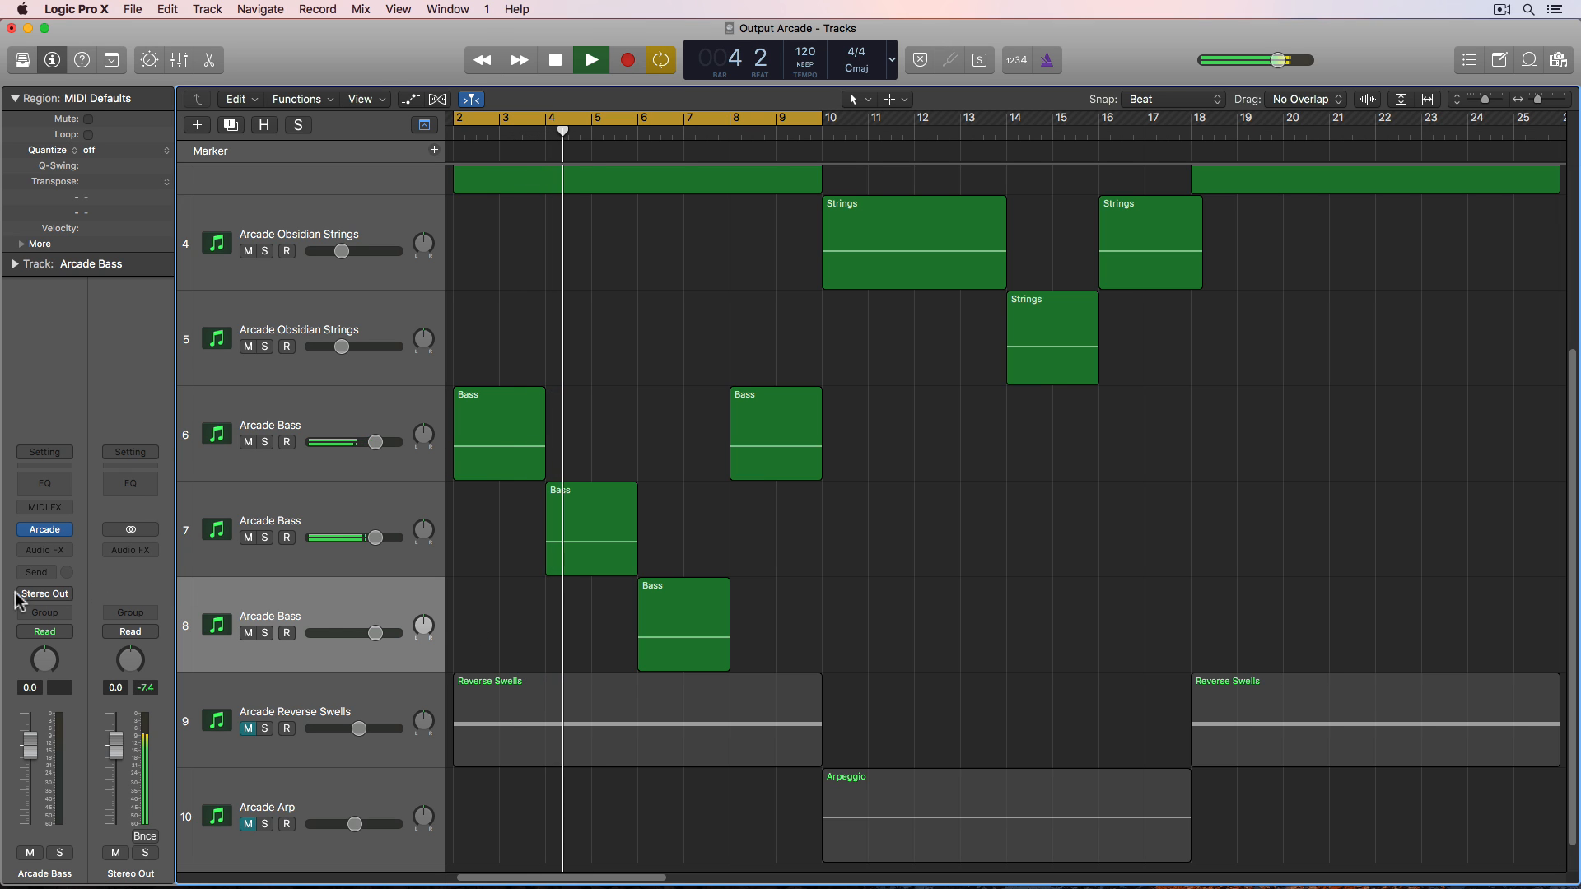
{"action": "left_click", "coordinate": [46, 531]}
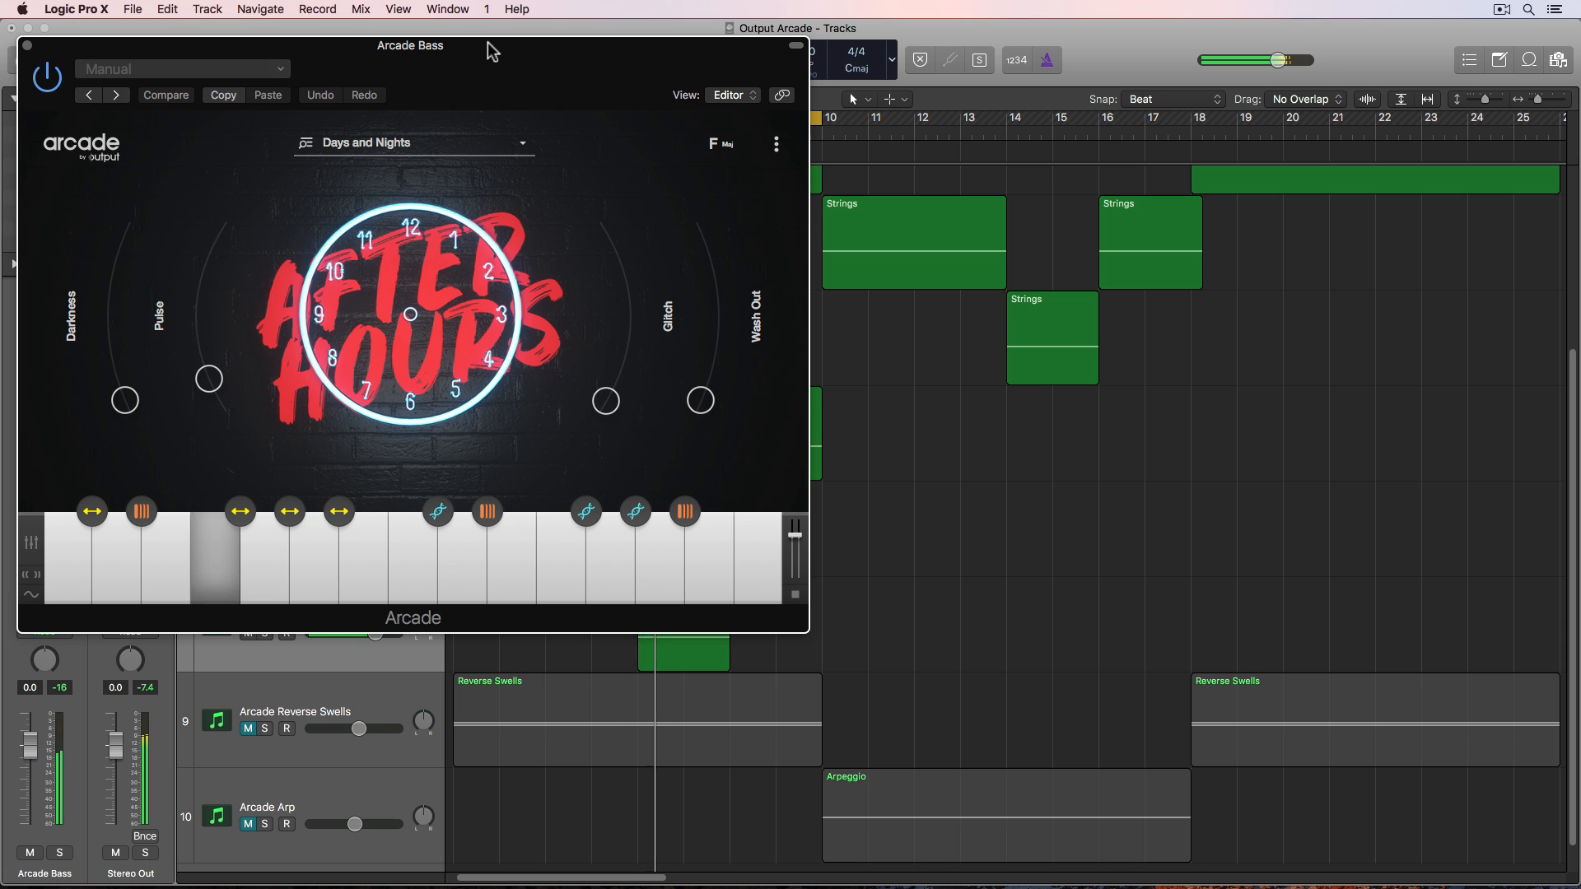
{"action": "left_click_drag", "start_coordinate": [490, 42], "coordinate": [1256, 83]}
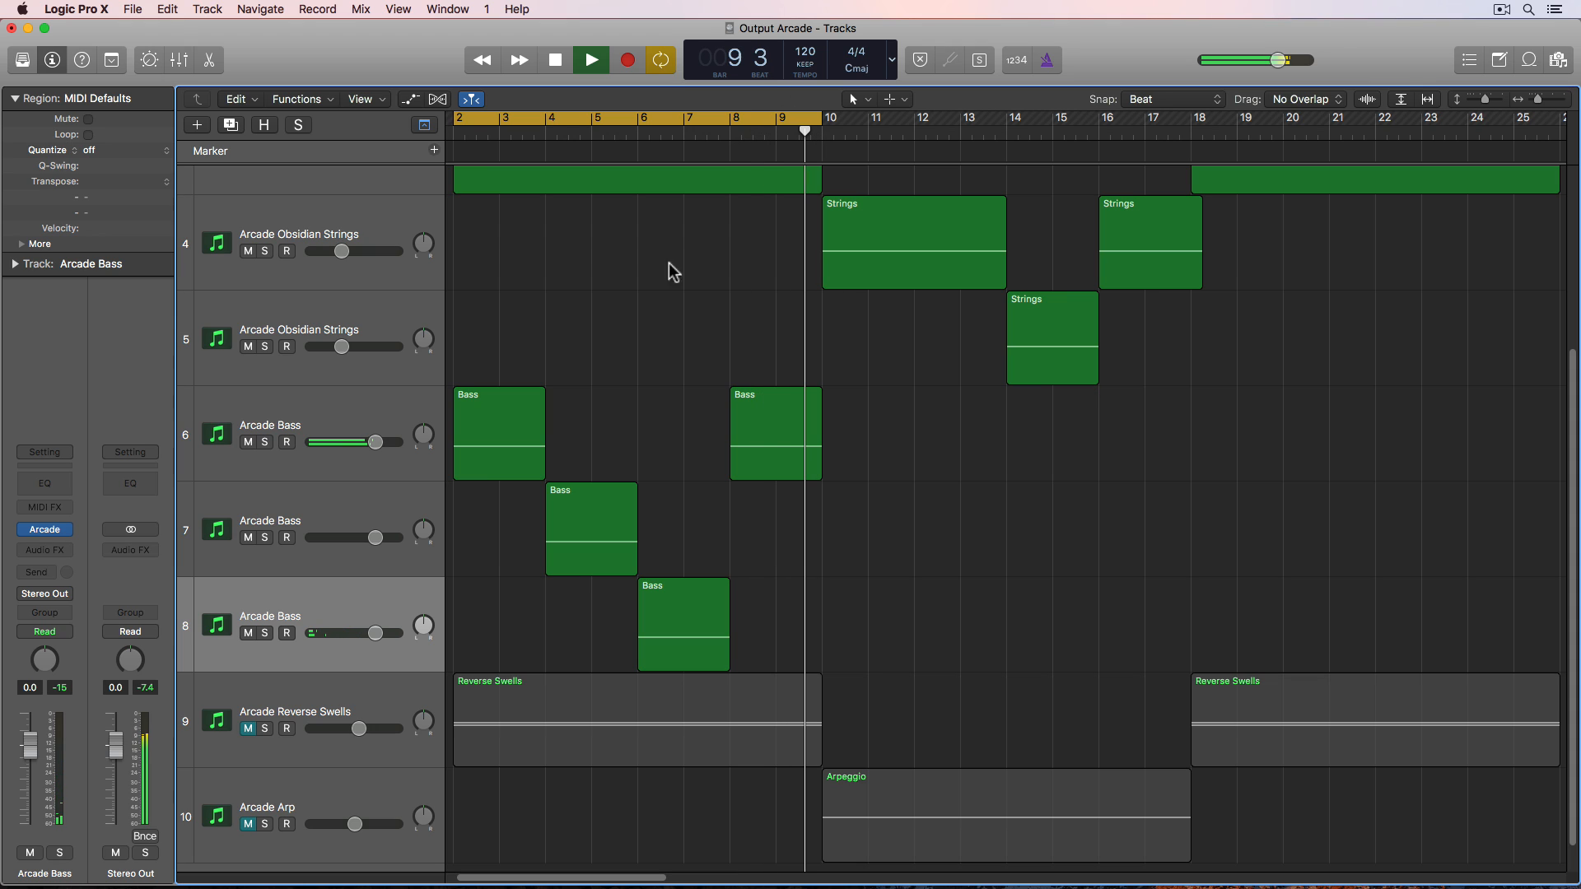
{"action": "left_click", "coordinate": [786, 78]}
{"action": "key", "text": "space"}
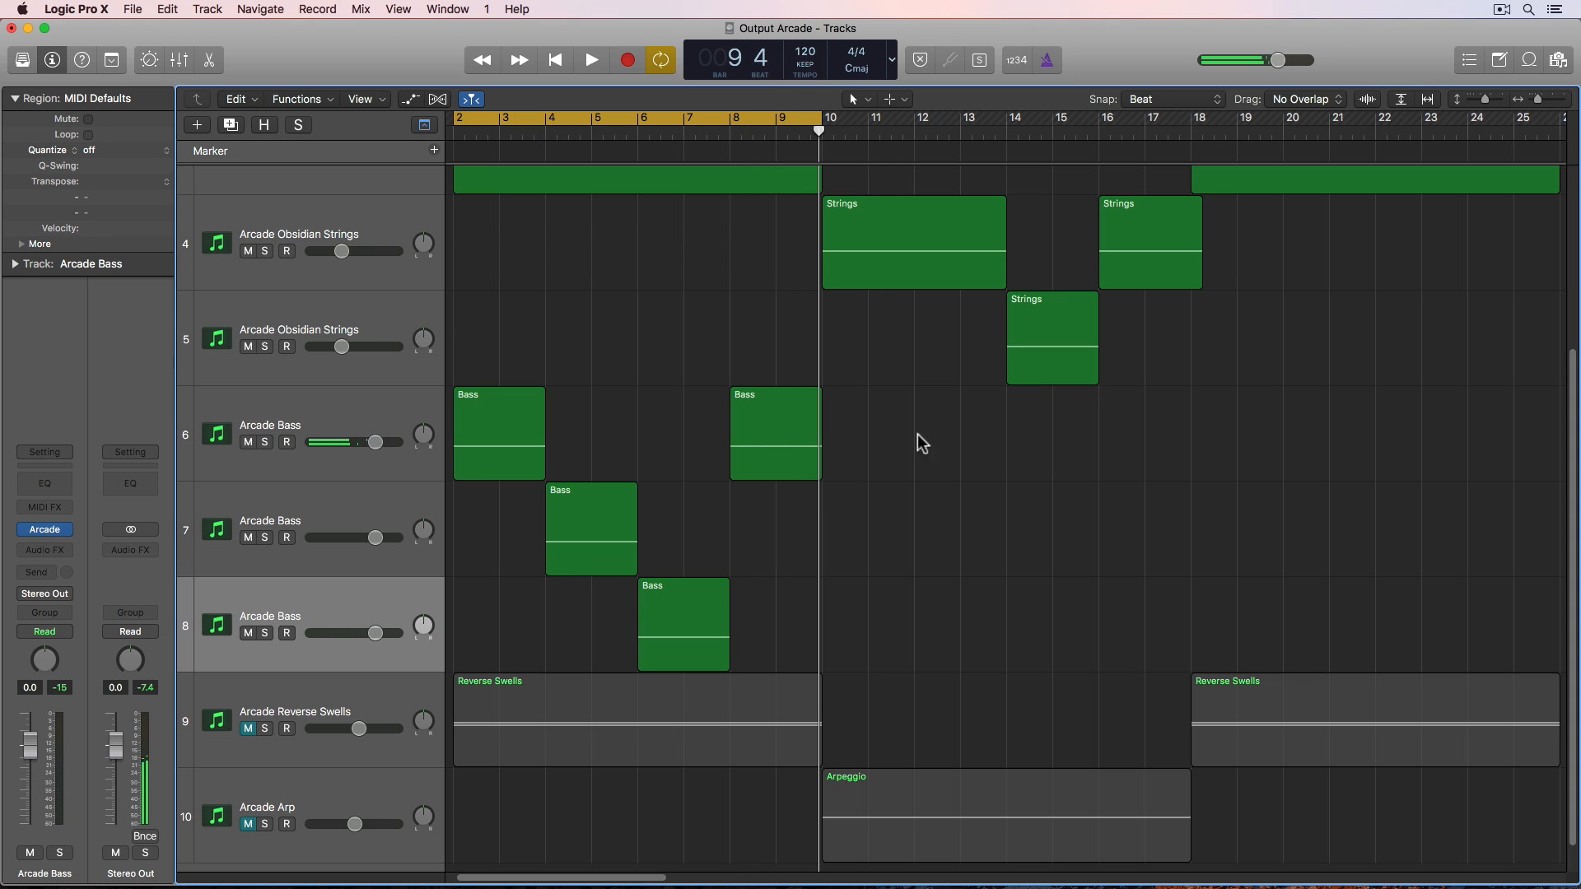
- Select the four staggered bass regions and repeat them twice across the arrangement
{"action": "left_click_drag", "start_coordinate": [920, 443], "coordinate": [492, 640]}
{"action": "key", "text": "super+r"}
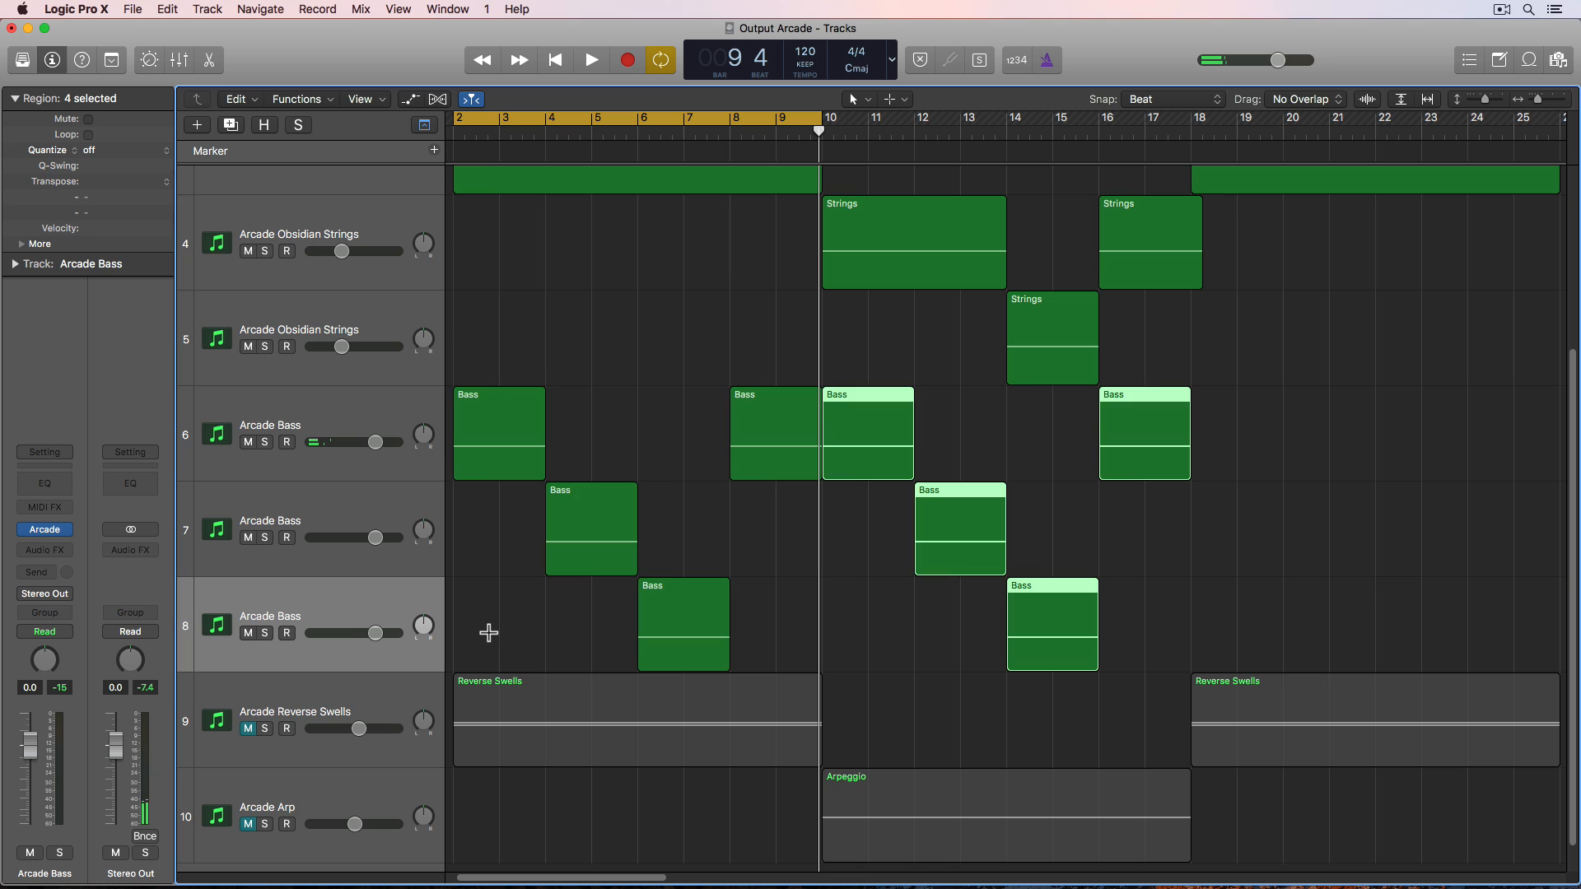
{"action": "key", "text": "super+r"}
- Select the three Arcade Bass tracks and create a Summing Stack from them
{"action": "left_click", "coordinate": [404, 421]}
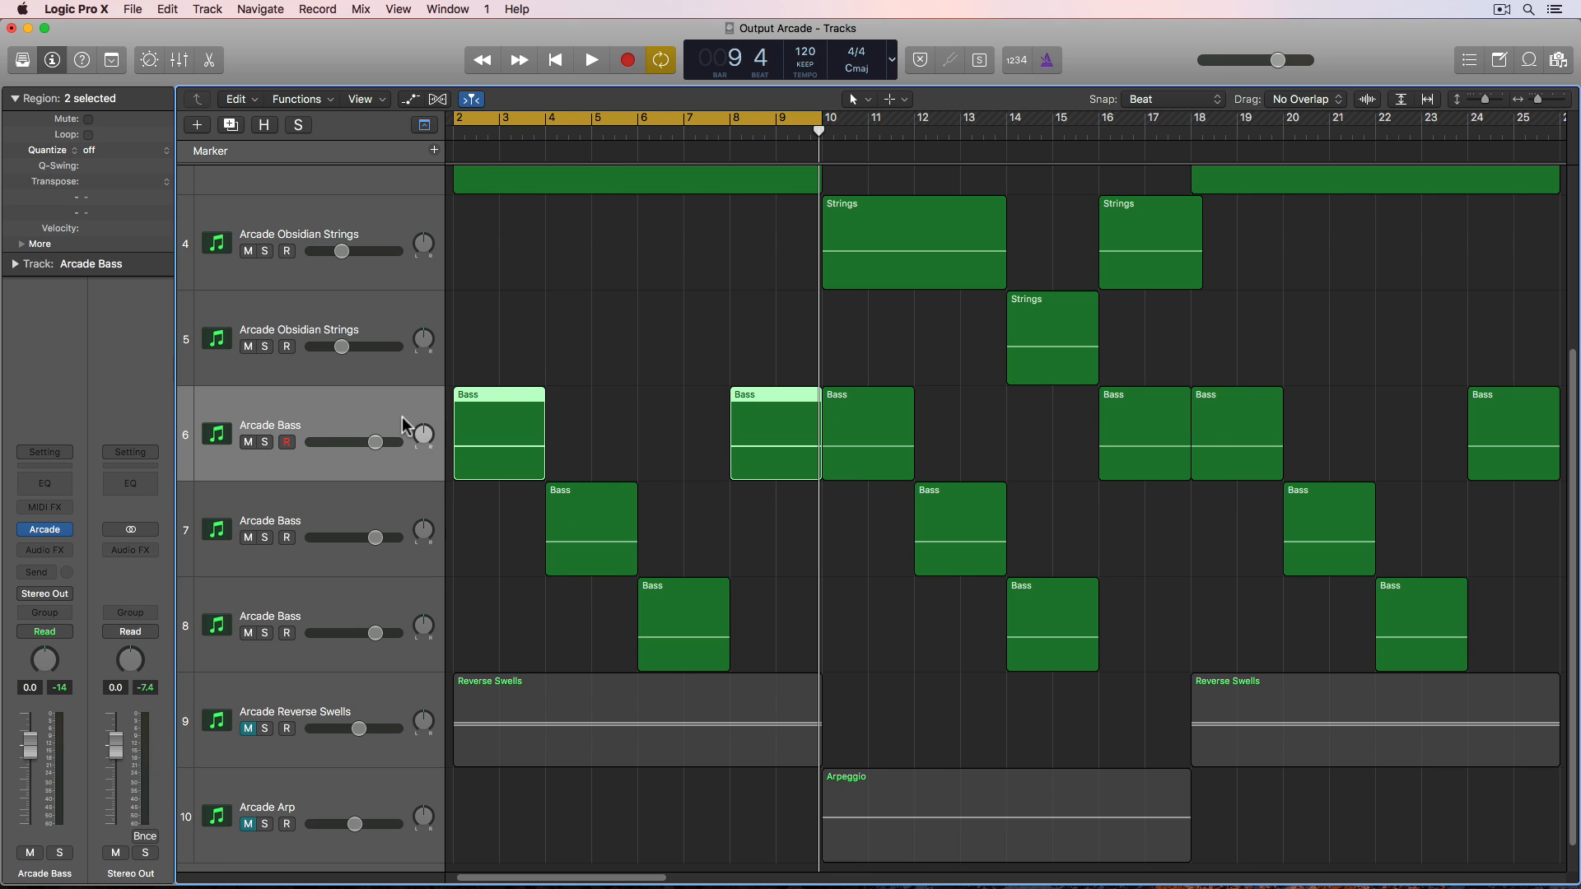
{"action": "left_click", "coordinate": [613, 374]}
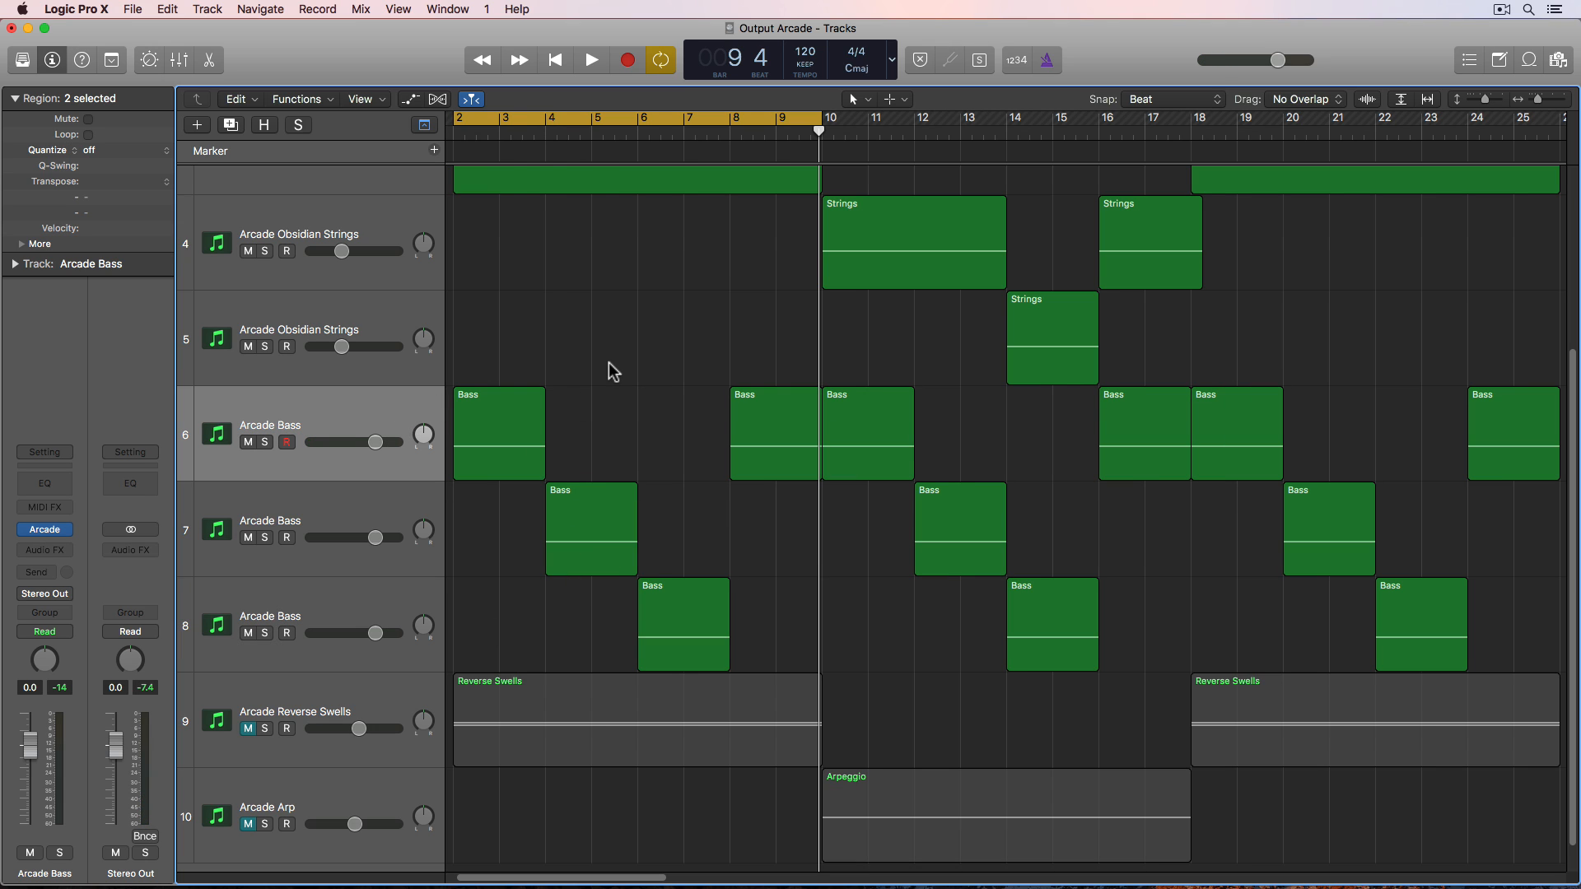
{"action": "left_click", "coordinate": [333, 423]}
{"action": "left_click", "coordinate": [332, 587]}
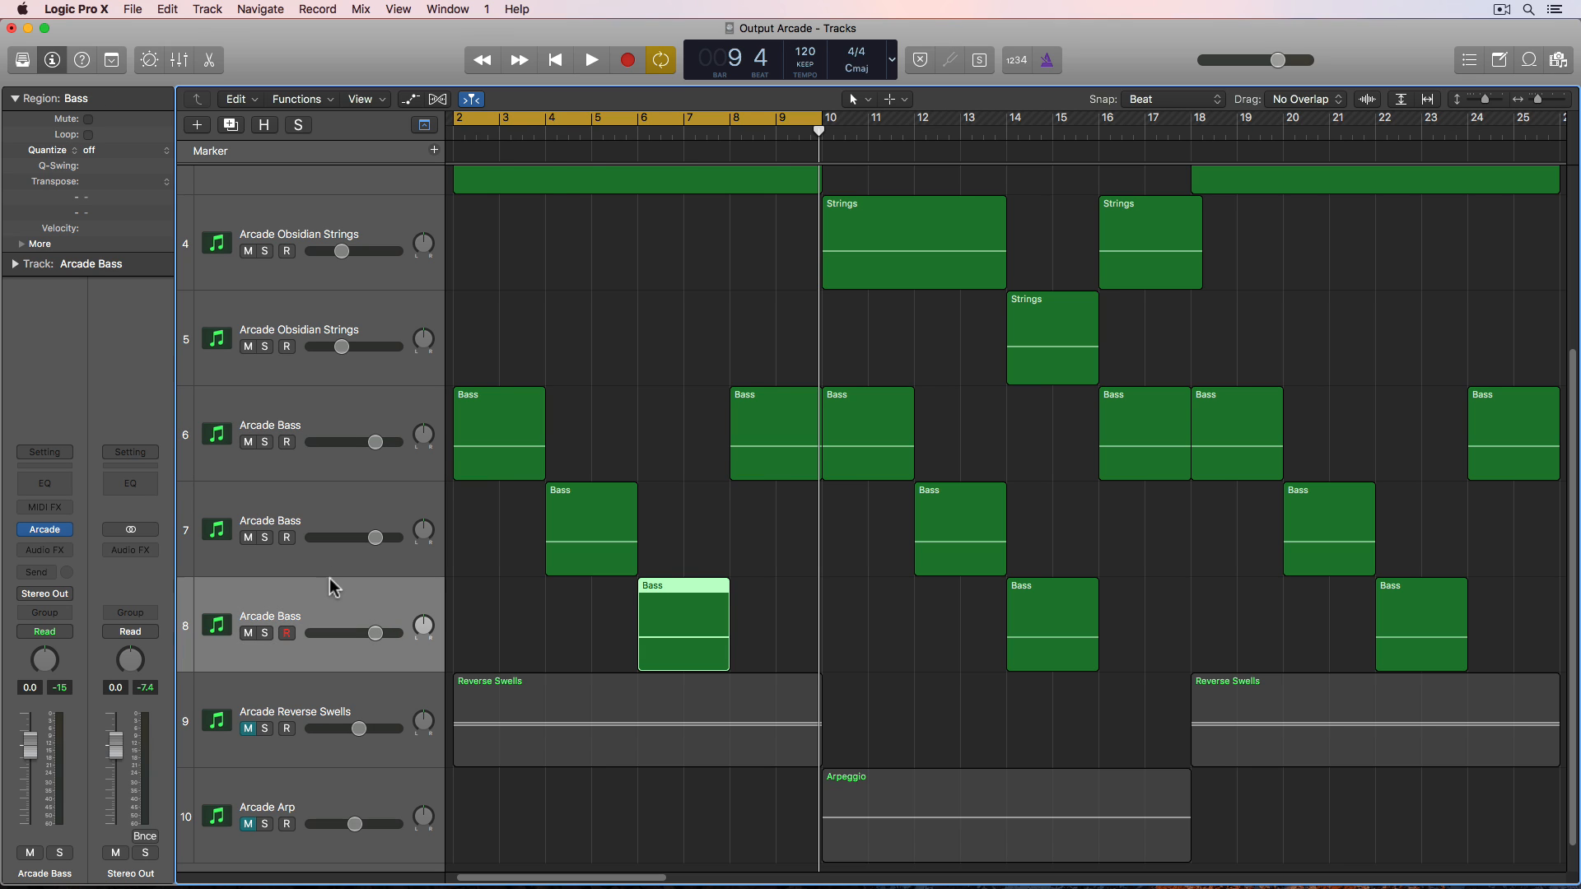
{"action": "left_click", "coordinate": [356, 403], "text": "shift"}
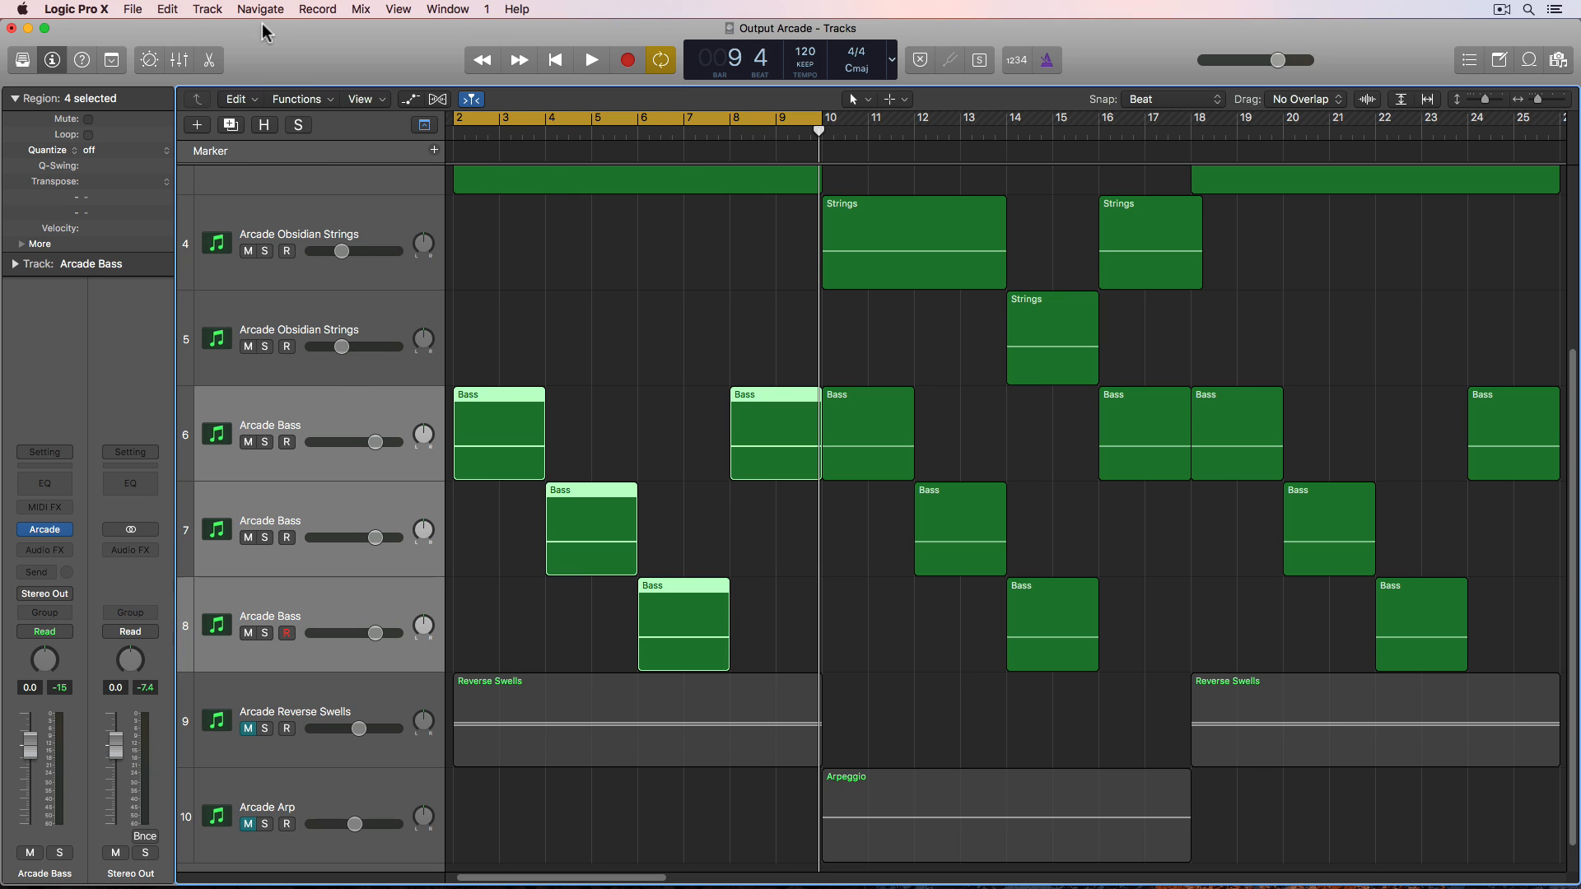
{"action": "left_click", "coordinate": [213, 9]}
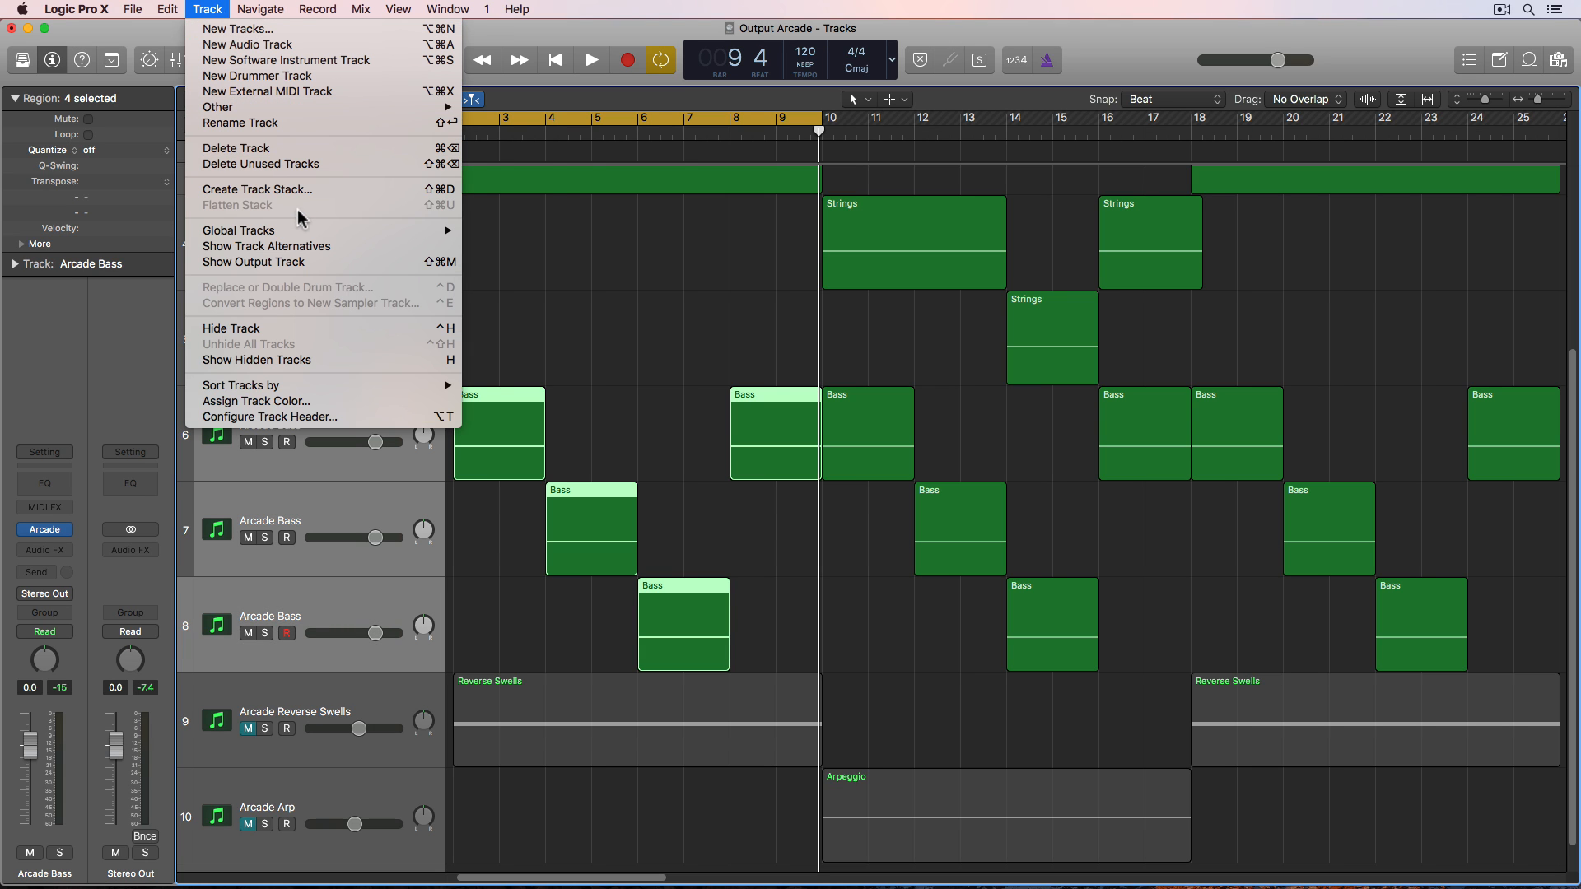
{"action": "left_click", "coordinate": [284, 189]}
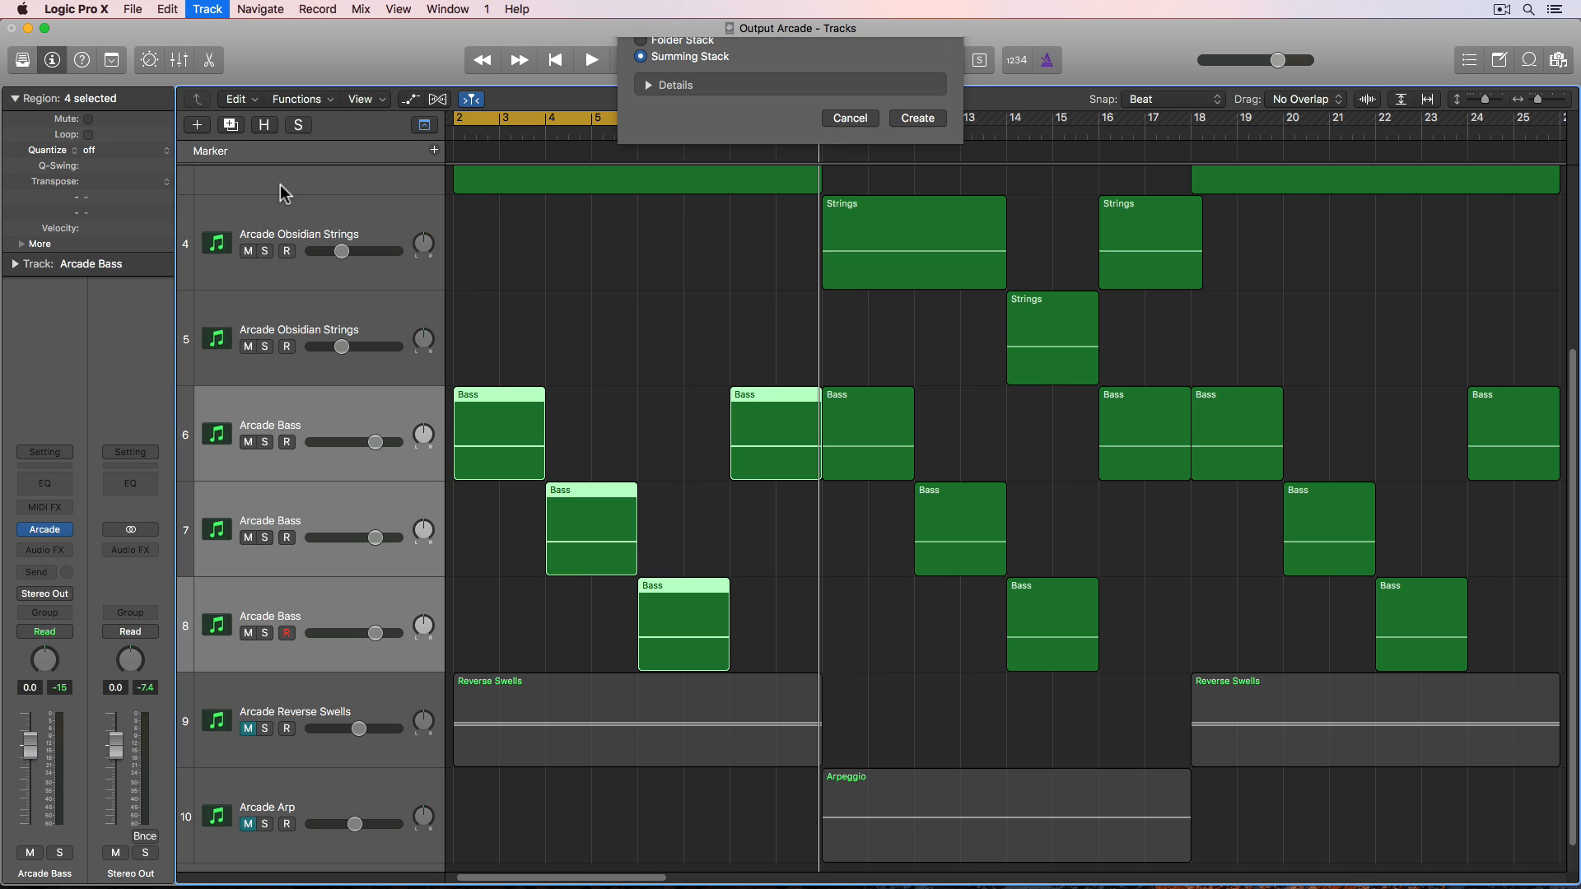
{"action": "left_click", "coordinate": [917, 158]}
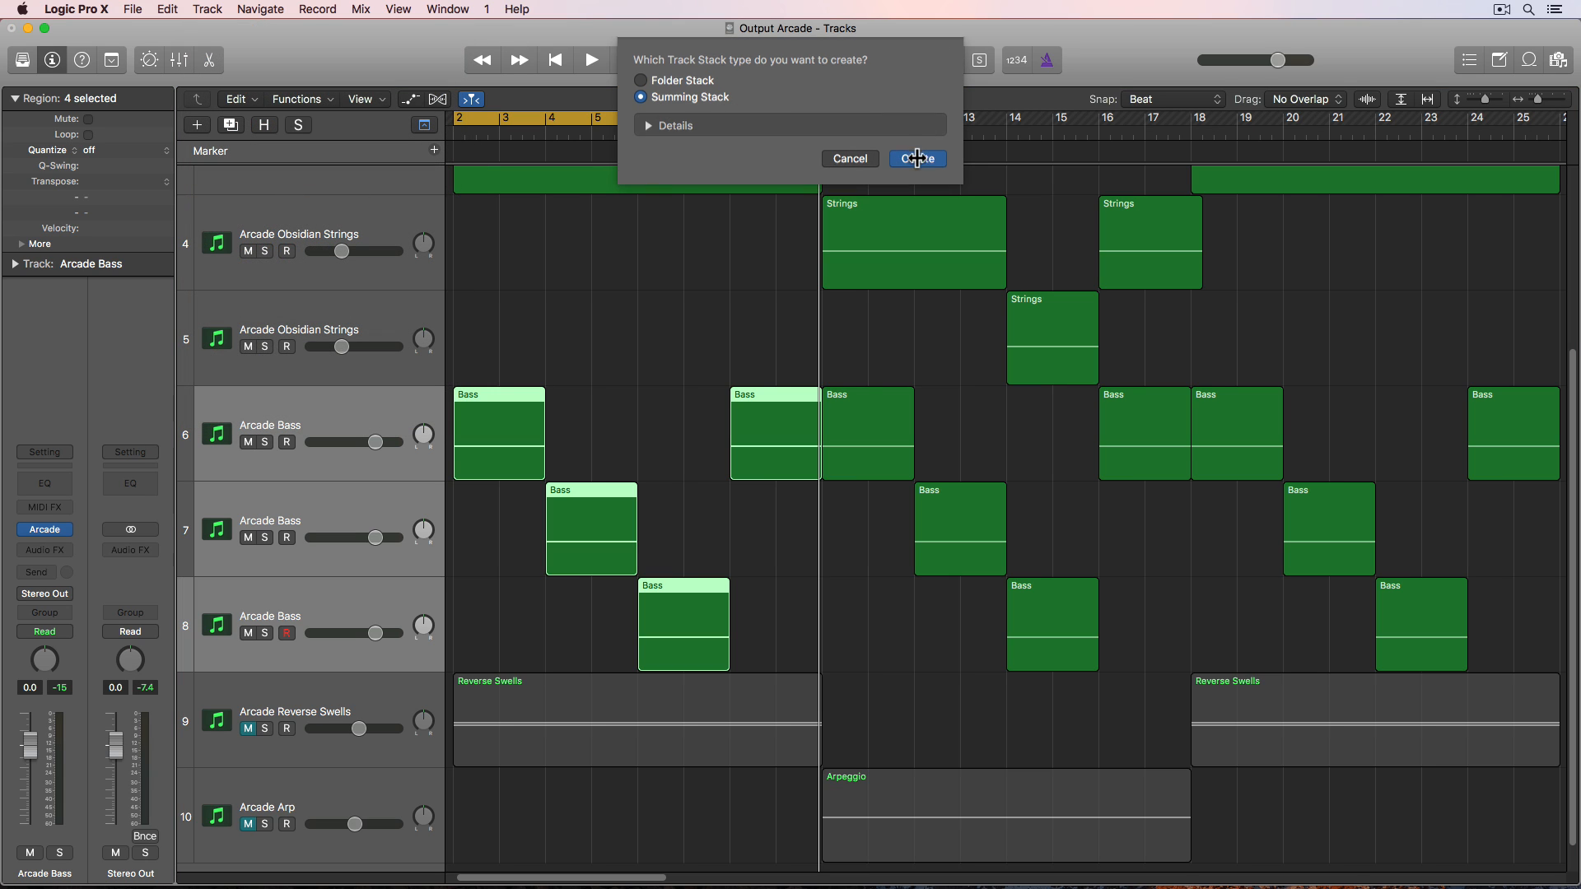
- Rename the summing stack to Bass and collapse it
{"action": "double_click", "coordinate": [269, 423]}
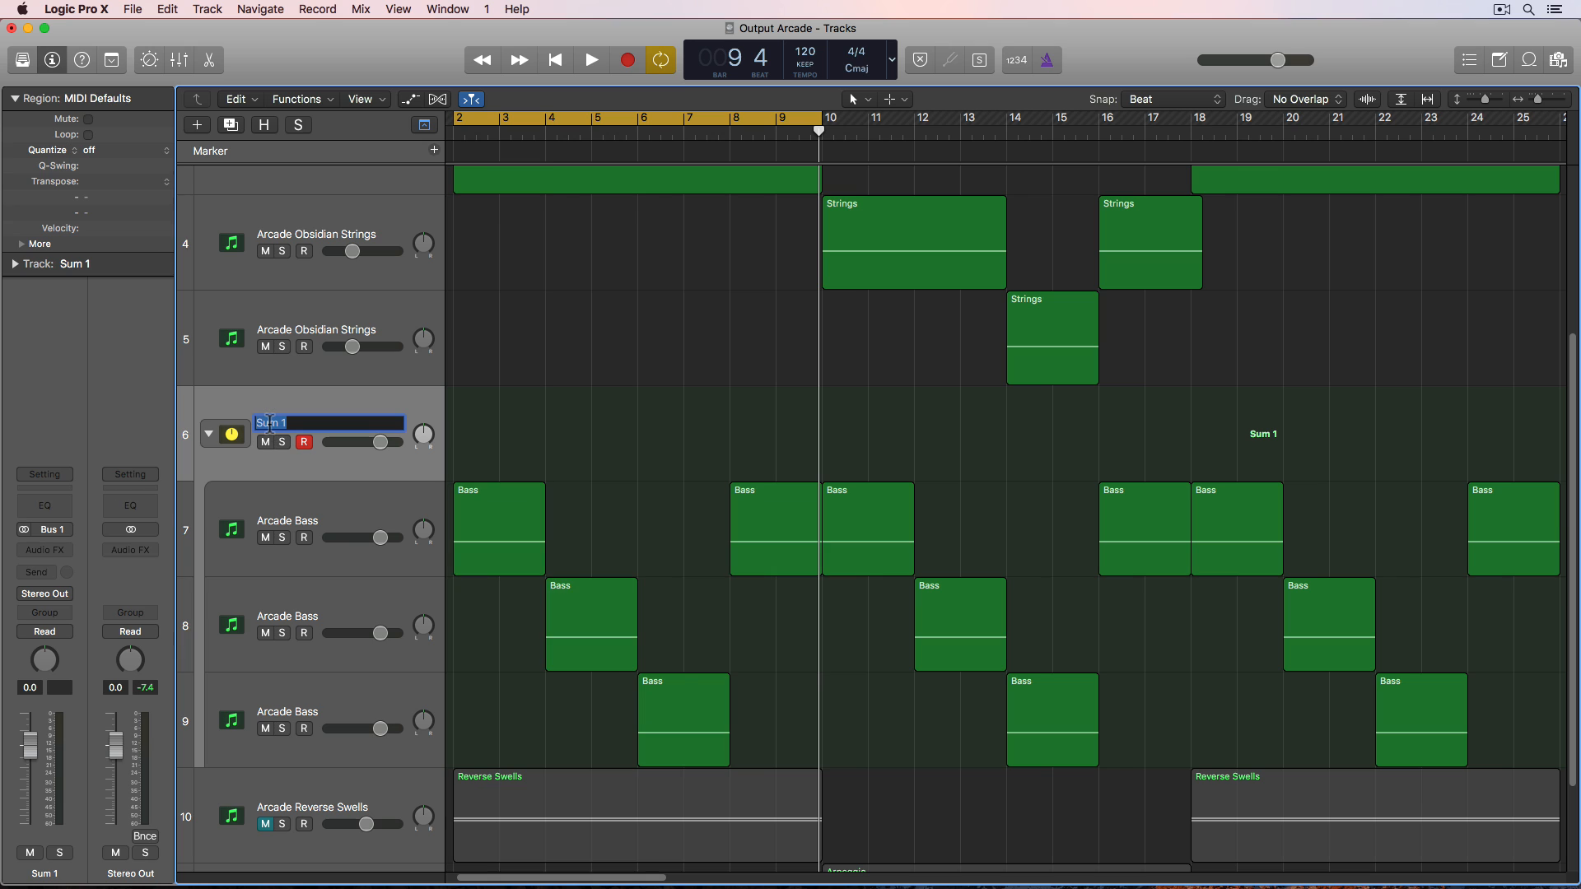
{"action": "key", "text": "Return"}
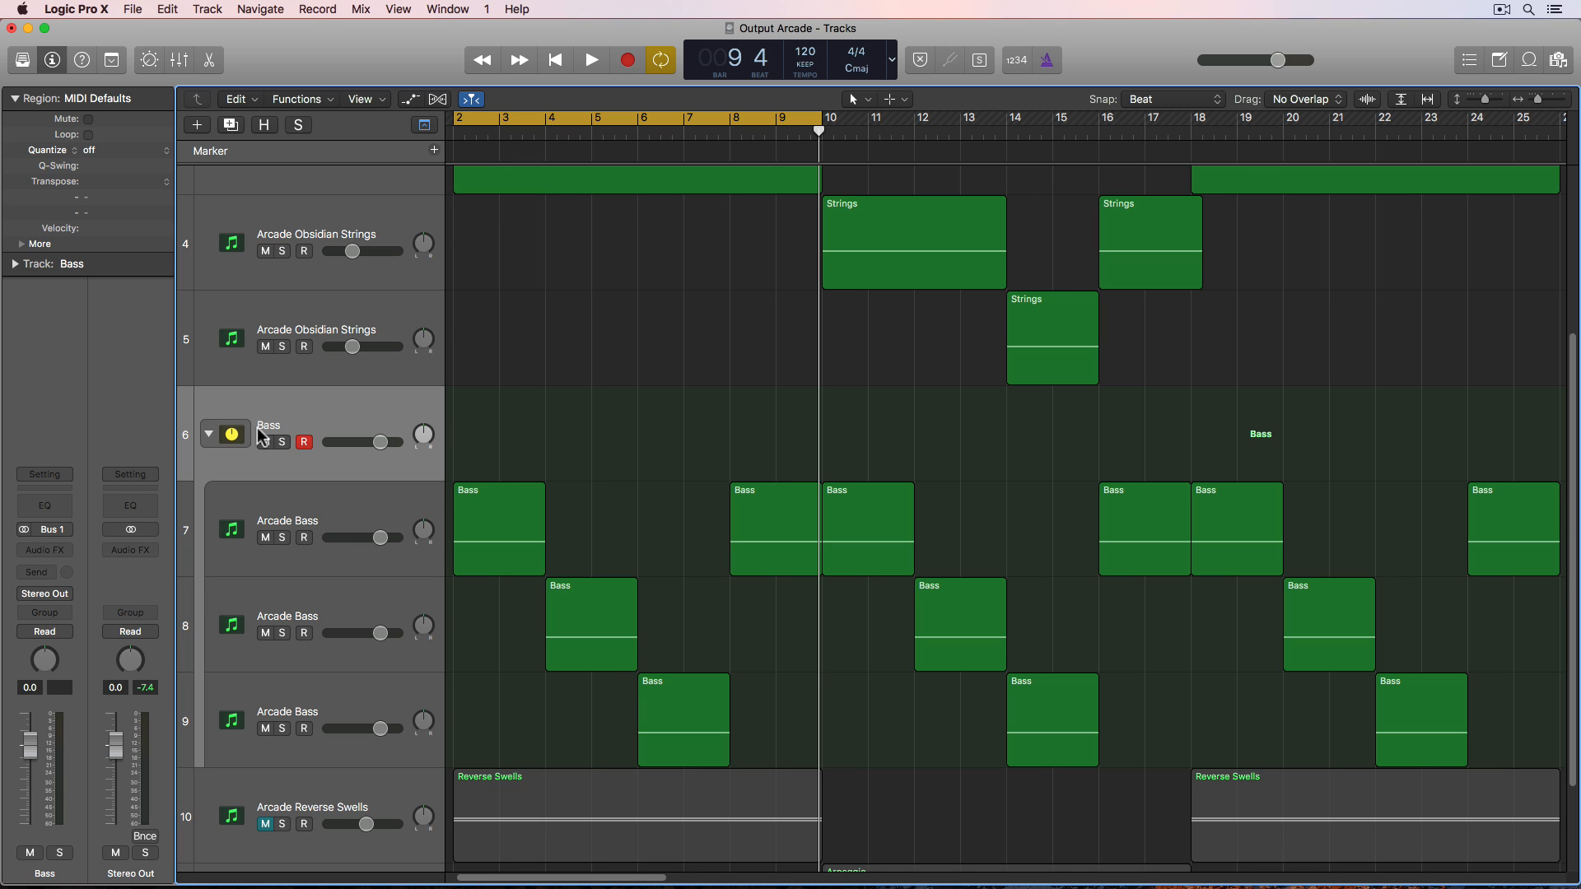
{"action": "left_click", "coordinate": [211, 435]}
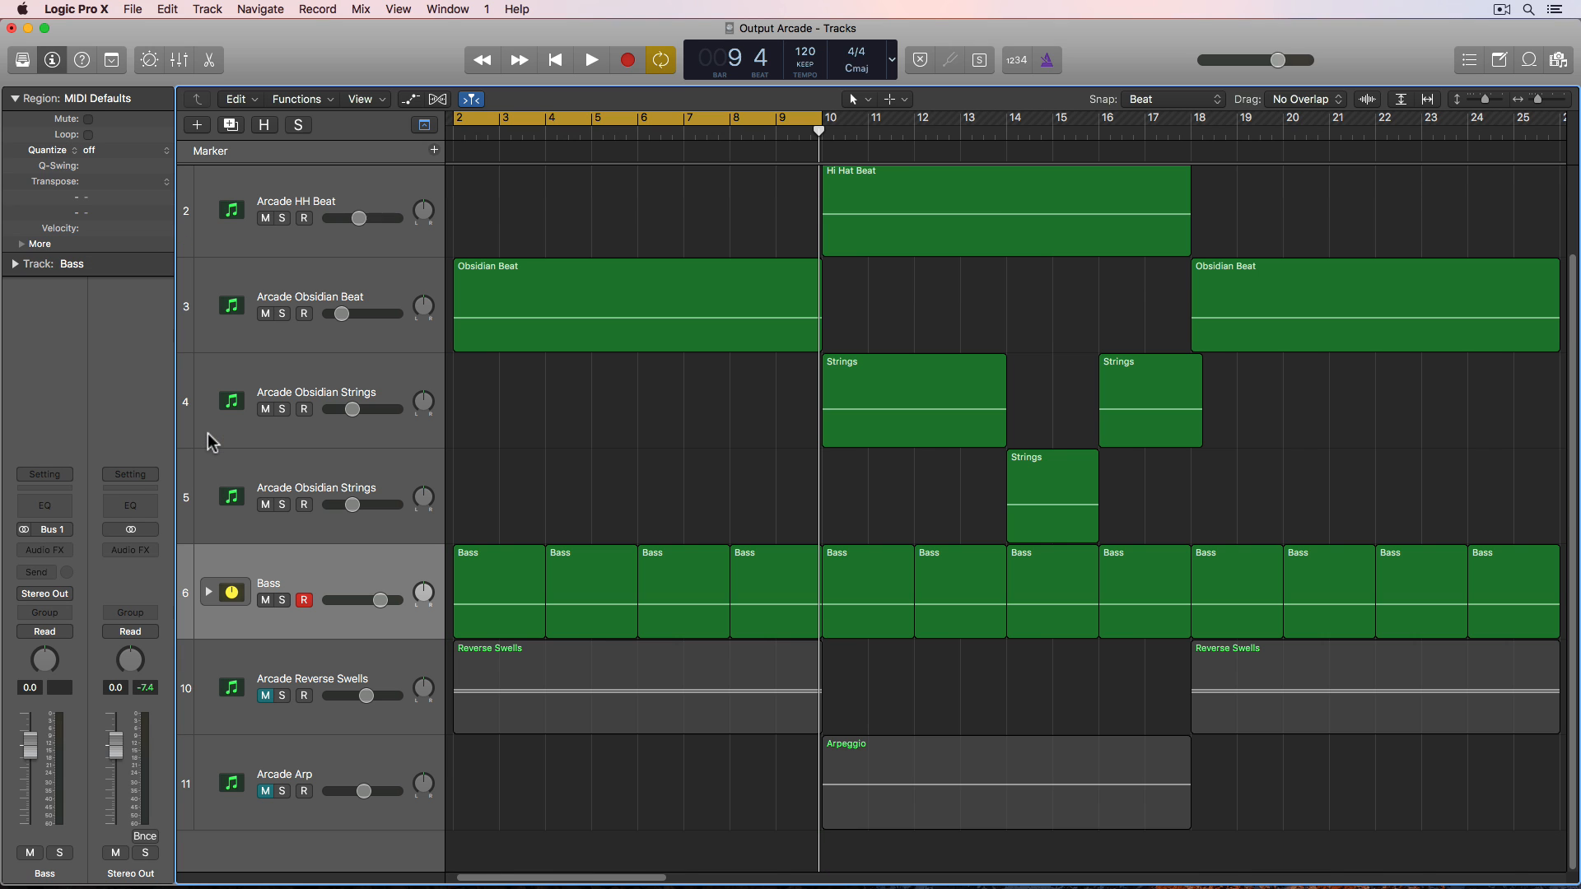
- Insert a Compressor as an audio effect on the Bass stack
{"action": "left_click", "coordinate": [316, 581]}
{"action": "left_click", "coordinate": [57, 549]}
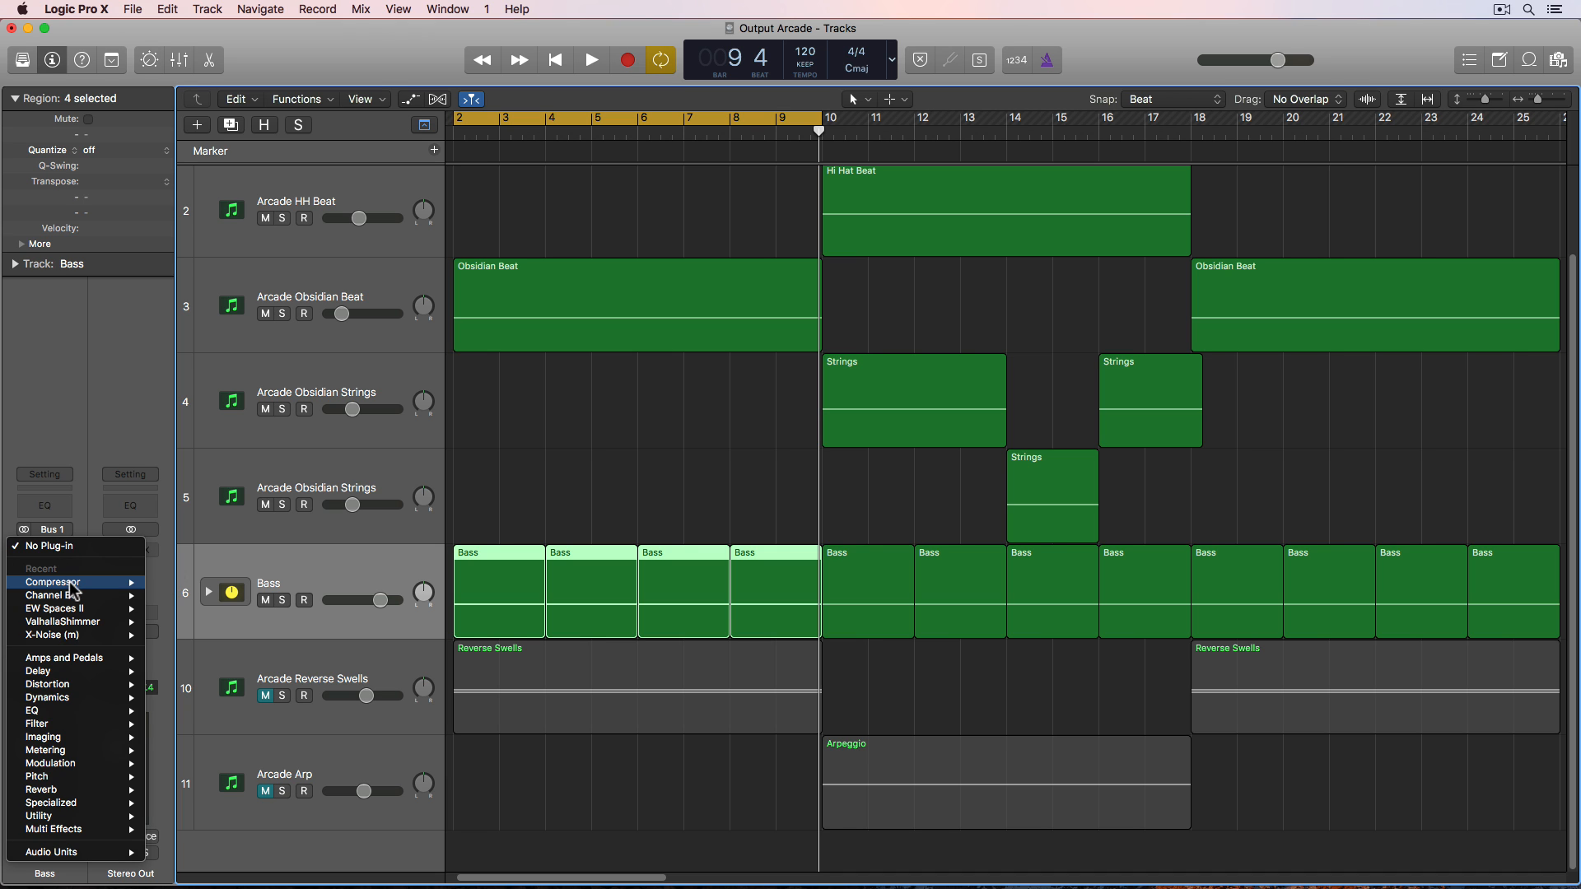
{"action": "mouse_move", "coordinate": [78, 582]}
{"action": "left_click", "coordinate": [169, 583]}
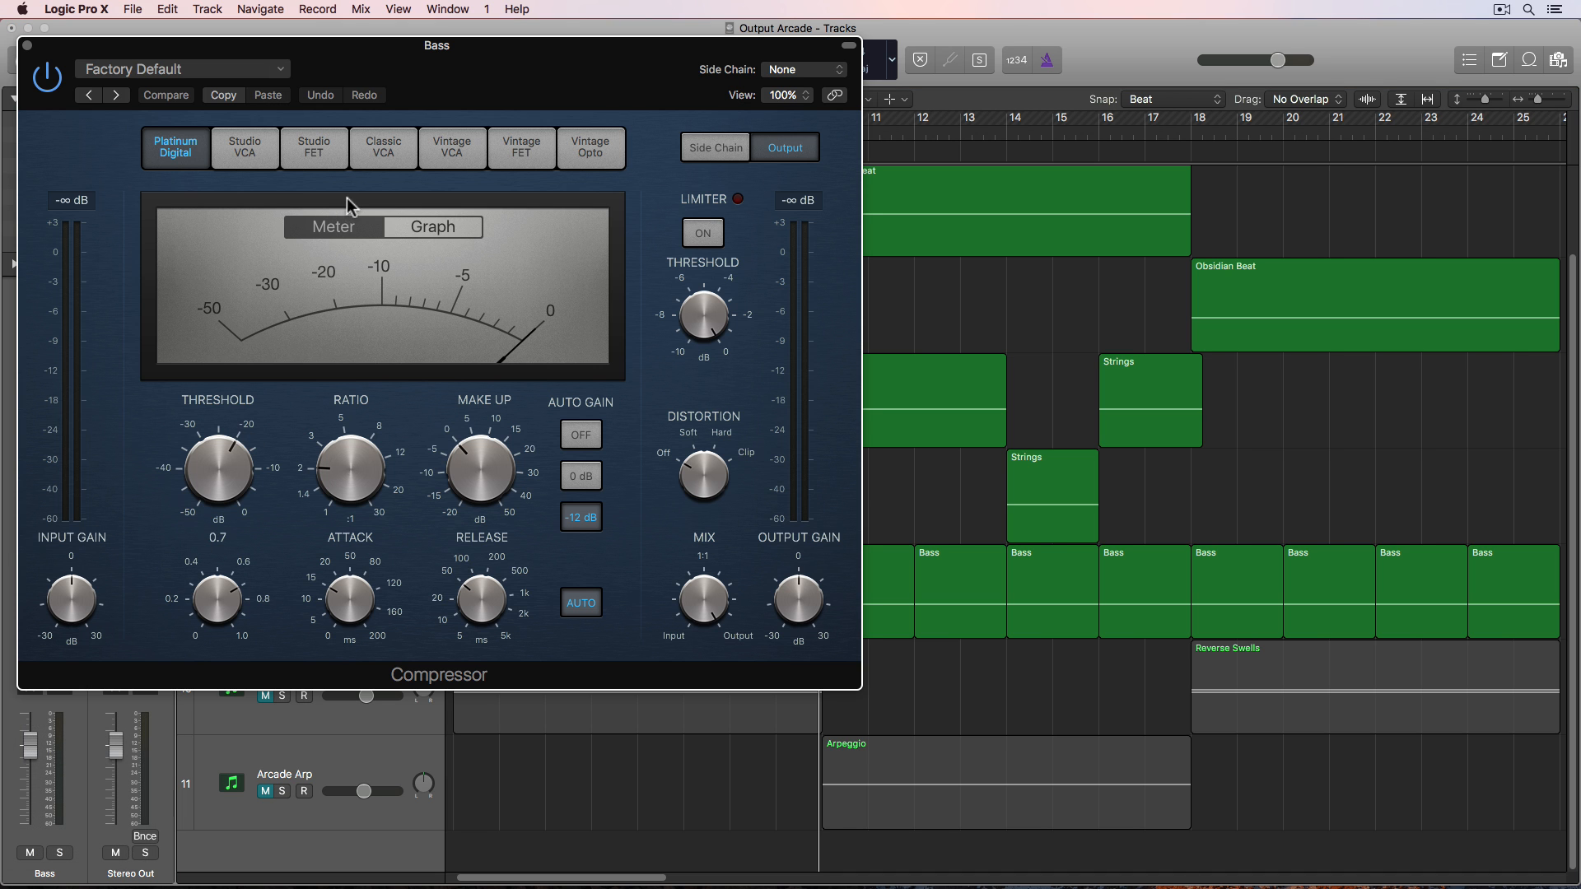
- Solo the Bass and Arcade Kick Snare tracks and play back the arrangement
{"action": "left_click_drag", "start_coordinate": [372, 63], "coordinate": [1025, 156]}
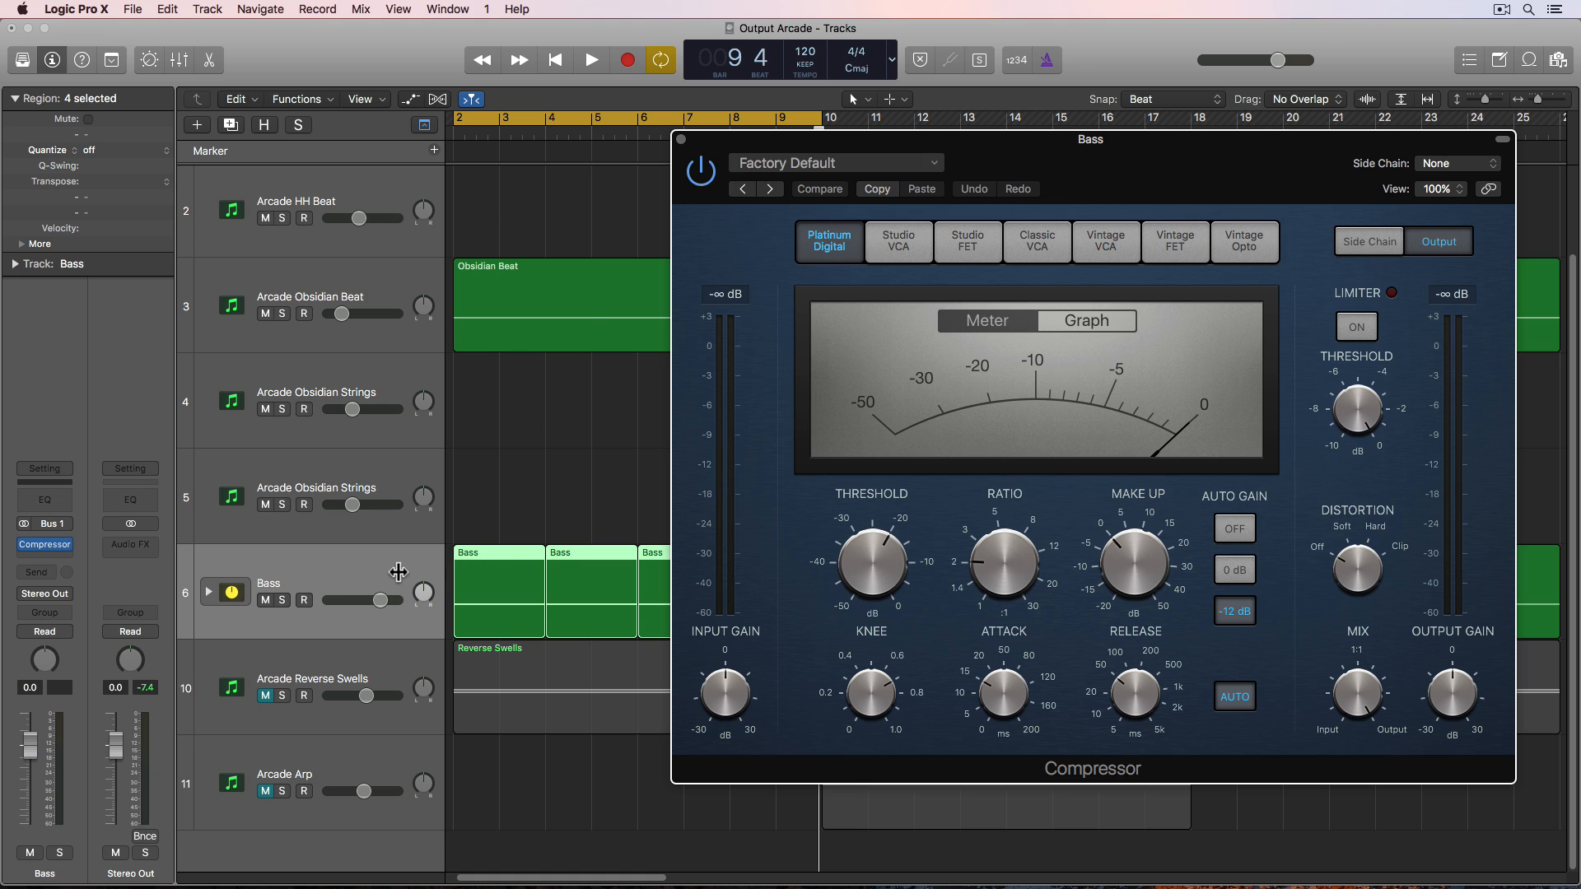
{"action": "left_click", "coordinate": [282, 605]}
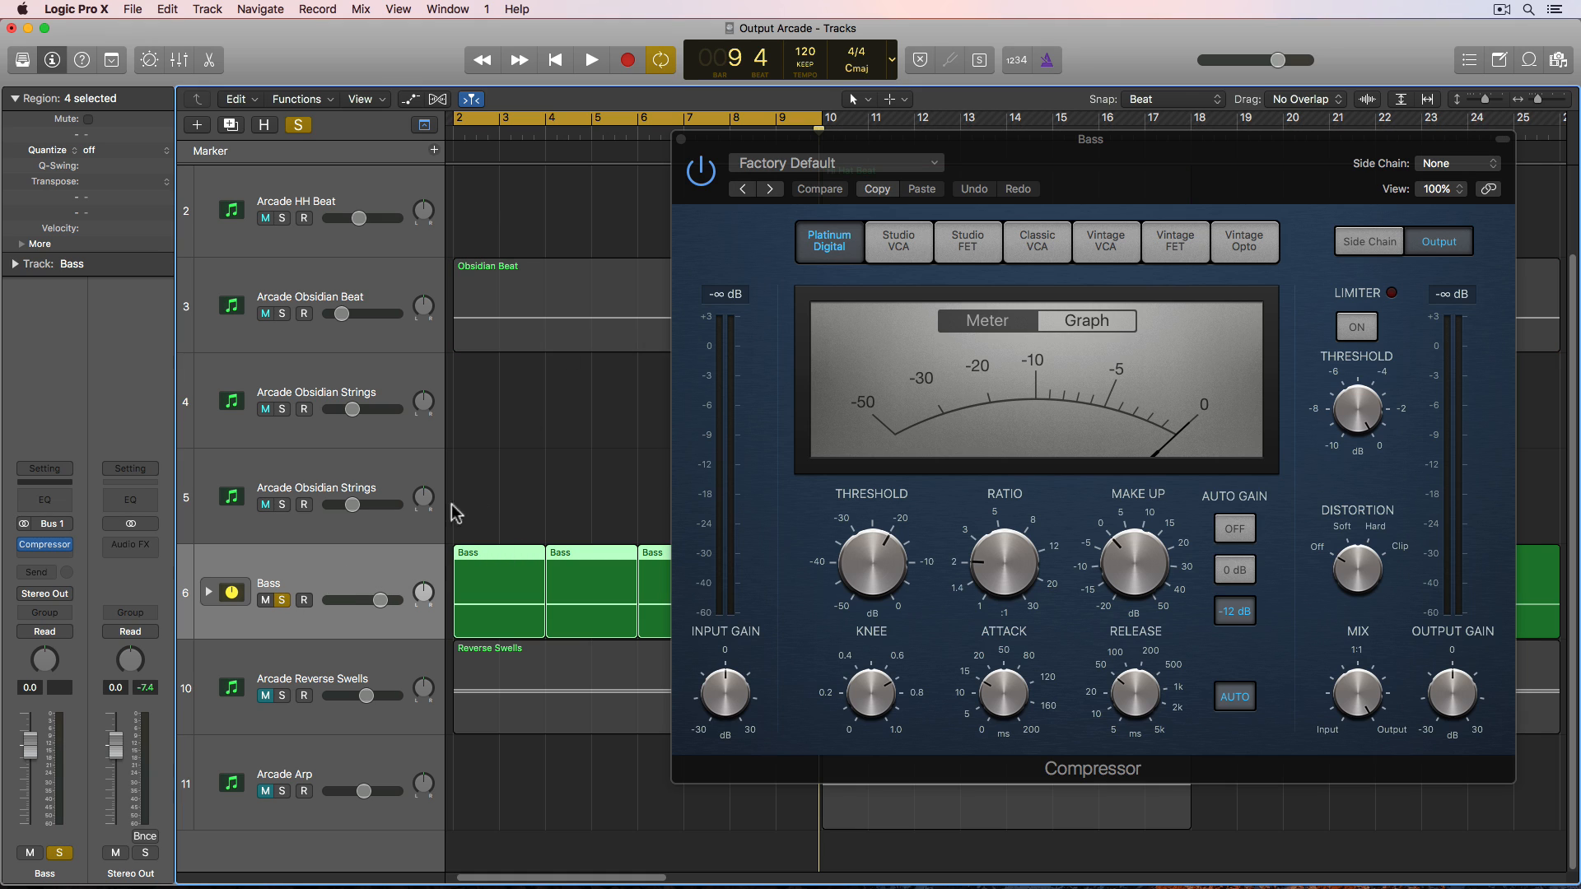
{"action": "scroll", "coordinate": [492, 488], "scroll_direction": "up", "scroll_amount": 3}
{"action": "left_click", "coordinate": [311, 232]}
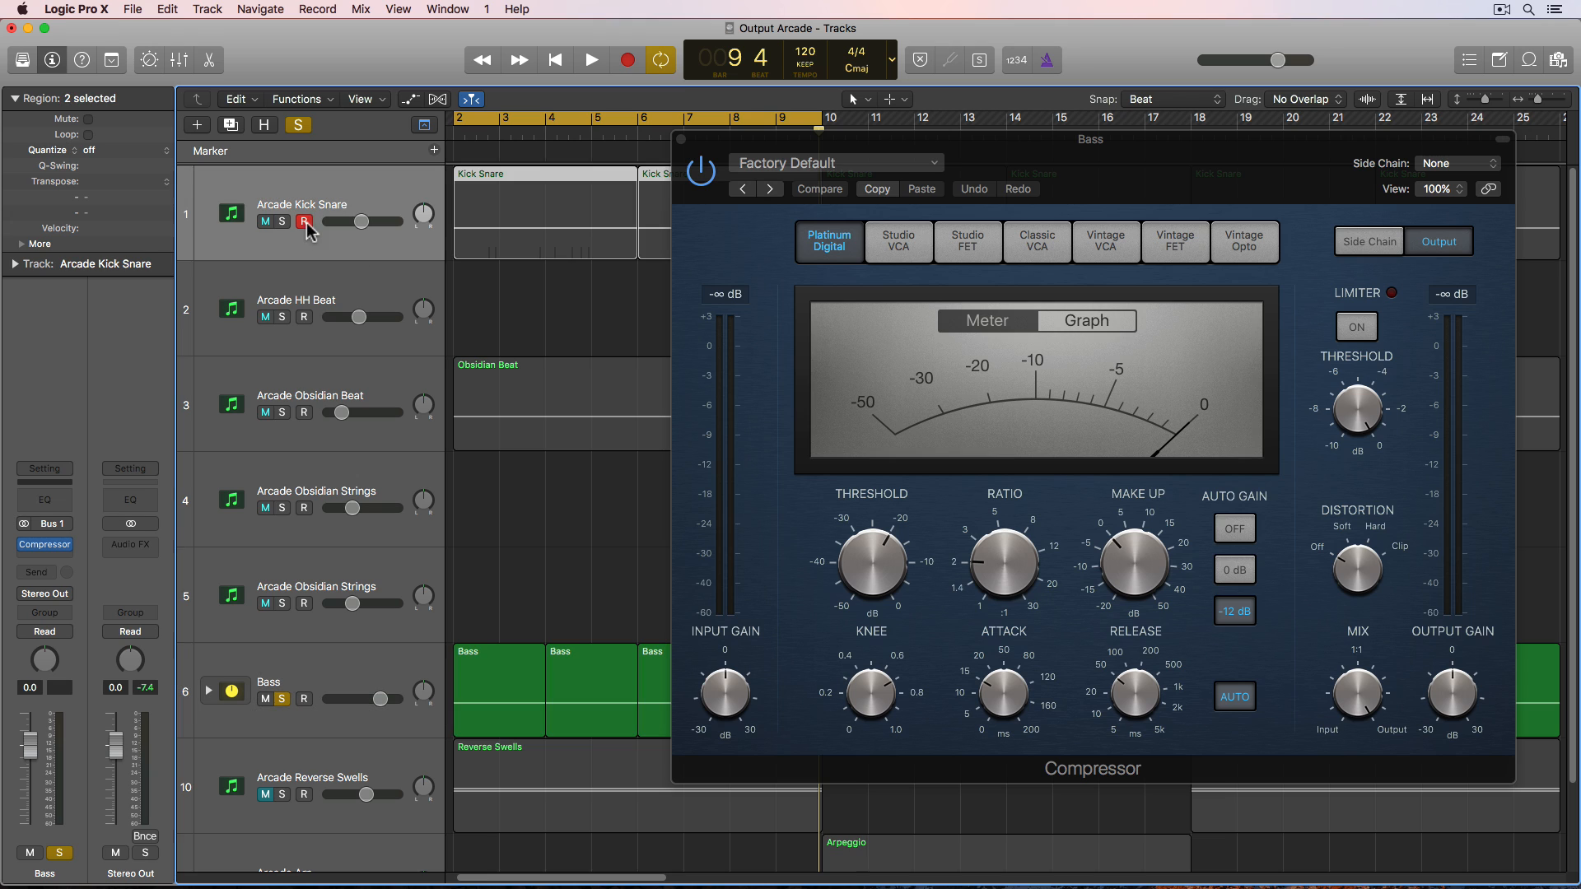
{"action": "left_click", "coordinate": [283, 222]}
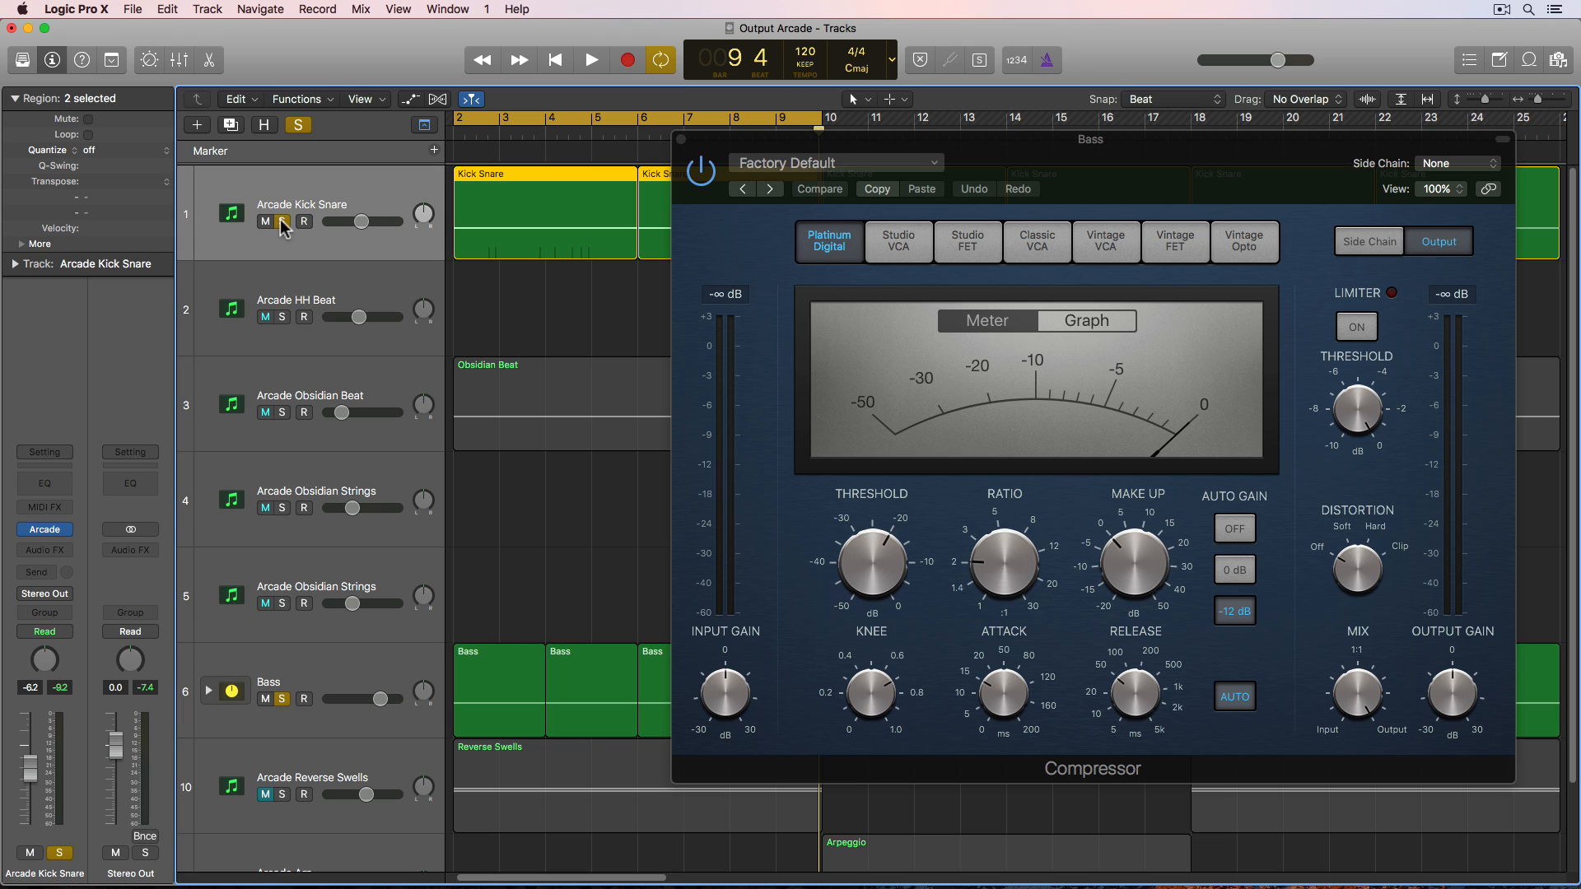
{"action": "key", "text": "space"}
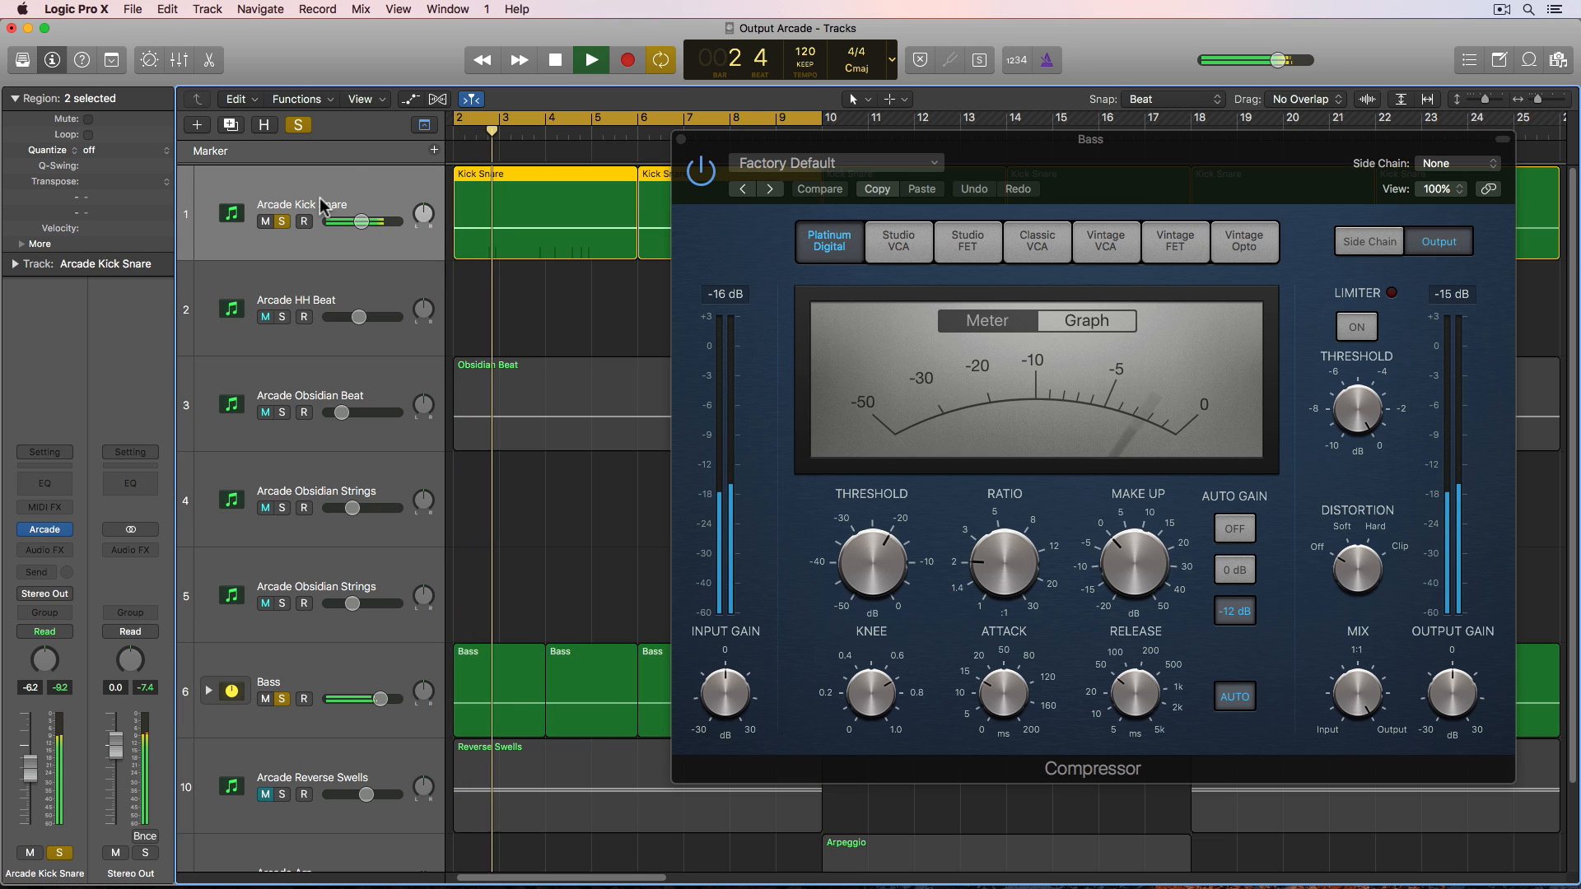
{"action": "key", "text": "space"}
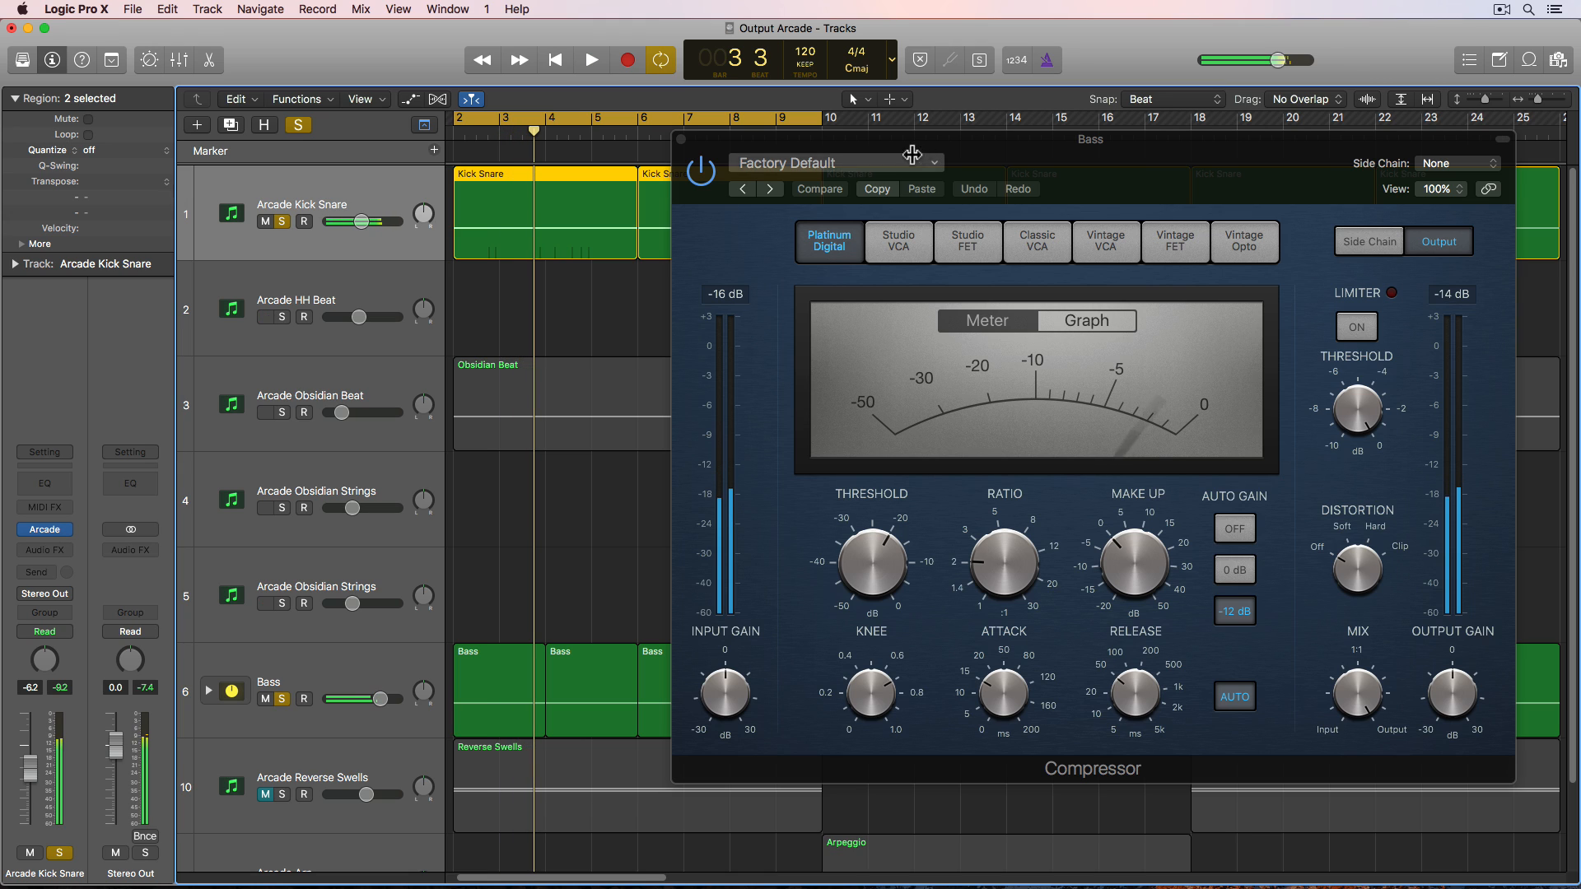
- Set the Compressor side chain to Arcade Kick Snare (Inst 1), lower the threshold to -30 dB and raise the ratio
{"action": "left_click", "coordinate": [1454, 164]}
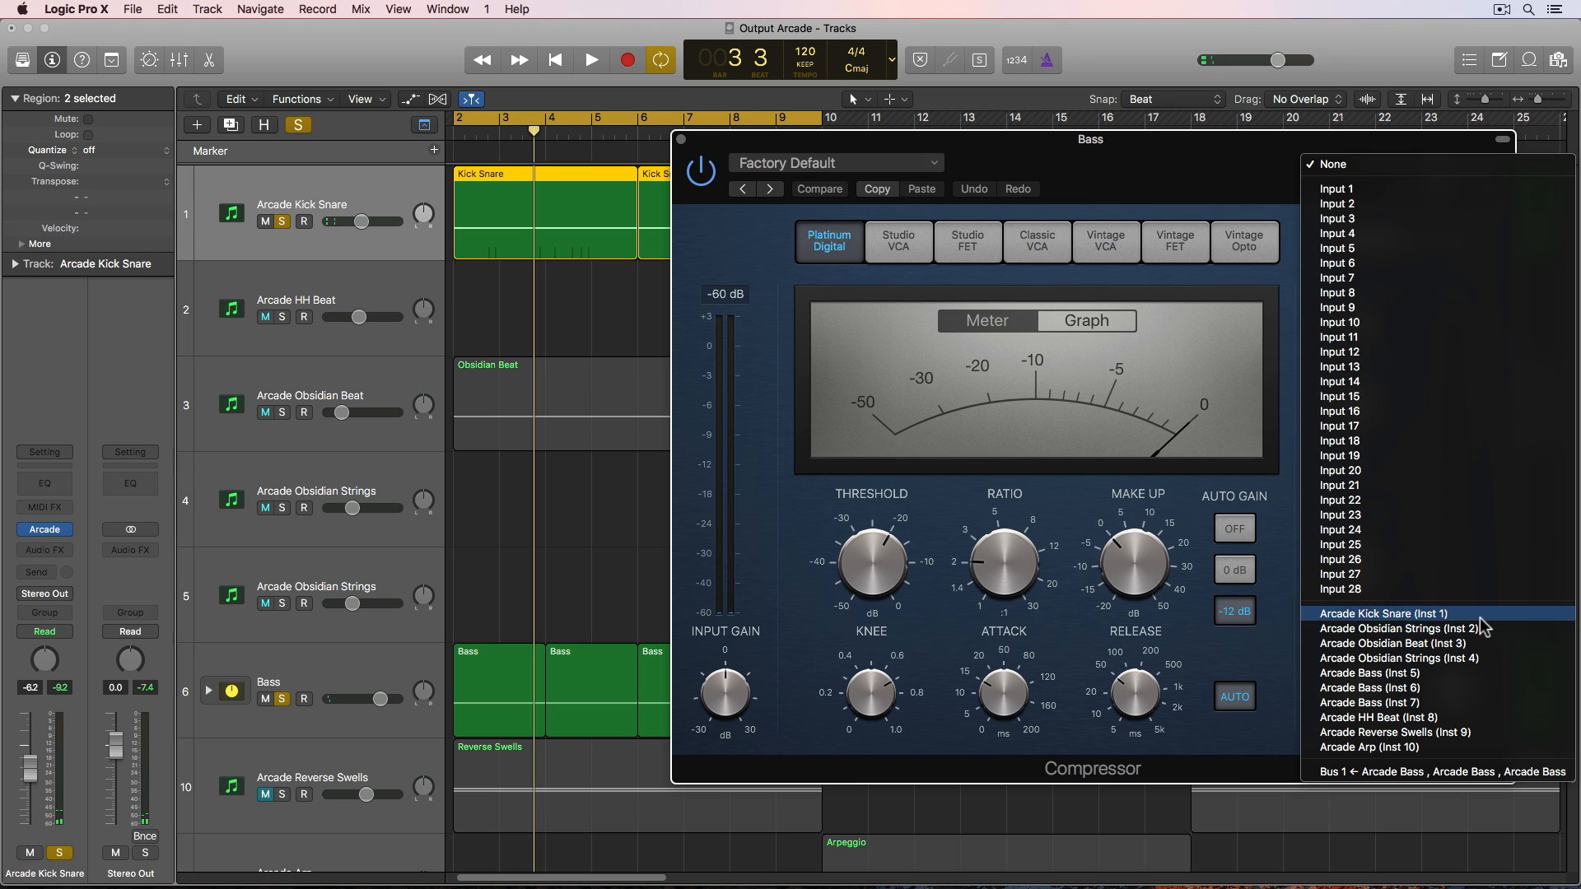
{"action": "left_click", "coordinate": [1399, 614]}
{"action": "left_click_drag", "start_coordinate": [886, 550], "coordinate": [885, 611]}
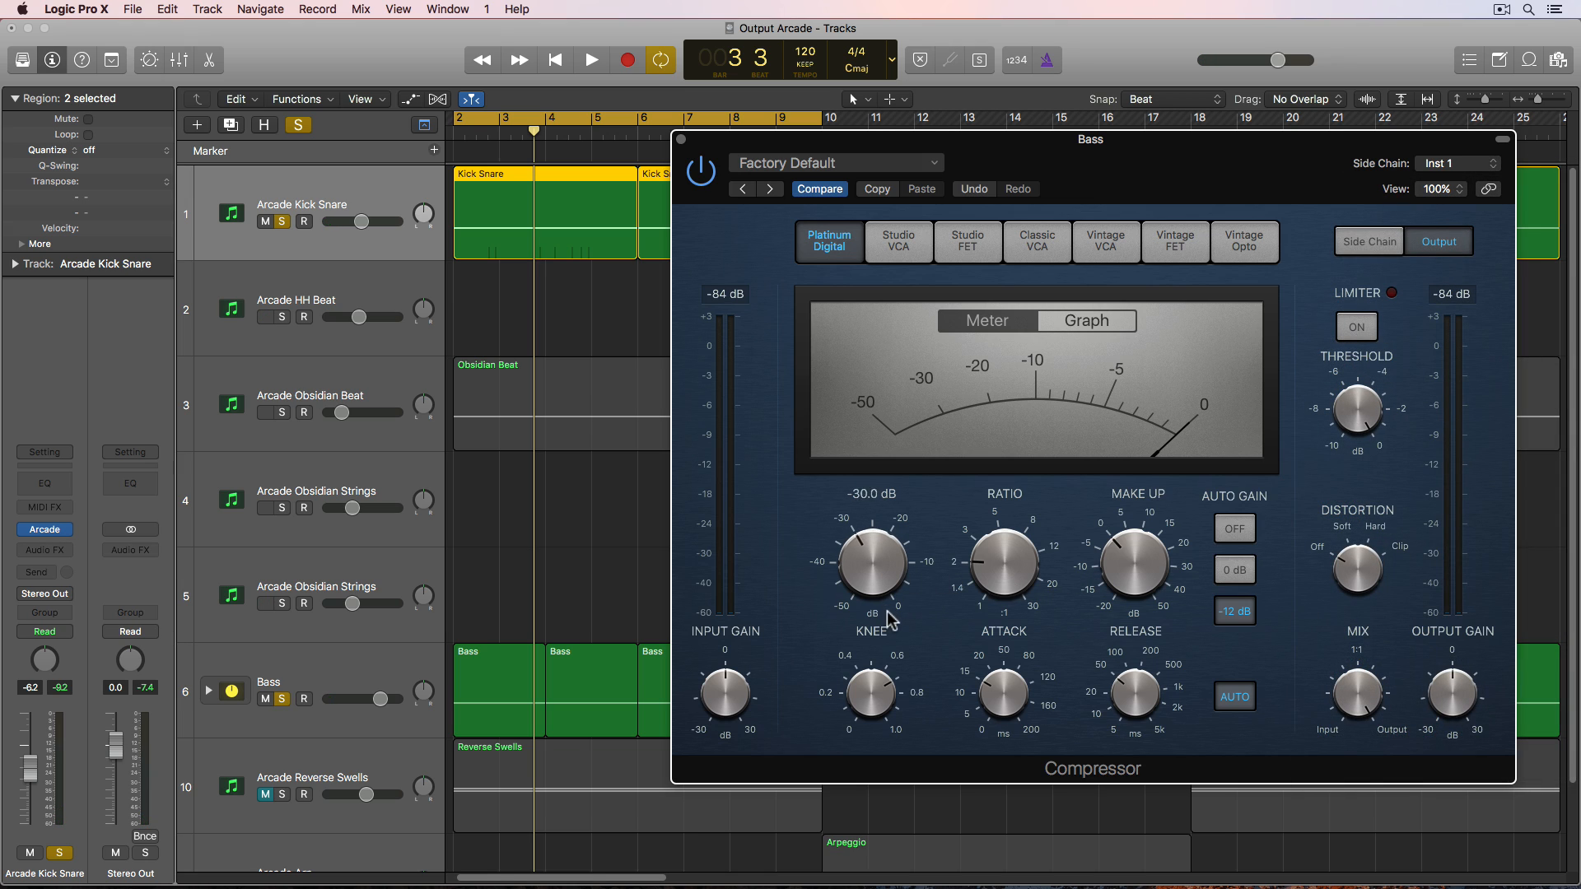
{"action": "left_click_drag", "start_coordinate": [1029, 559], "coordinate": [1031, 498]}
{"action": "left_click_drag", "start_coordinate": [876, 563], "coordinate": [877, 572]}
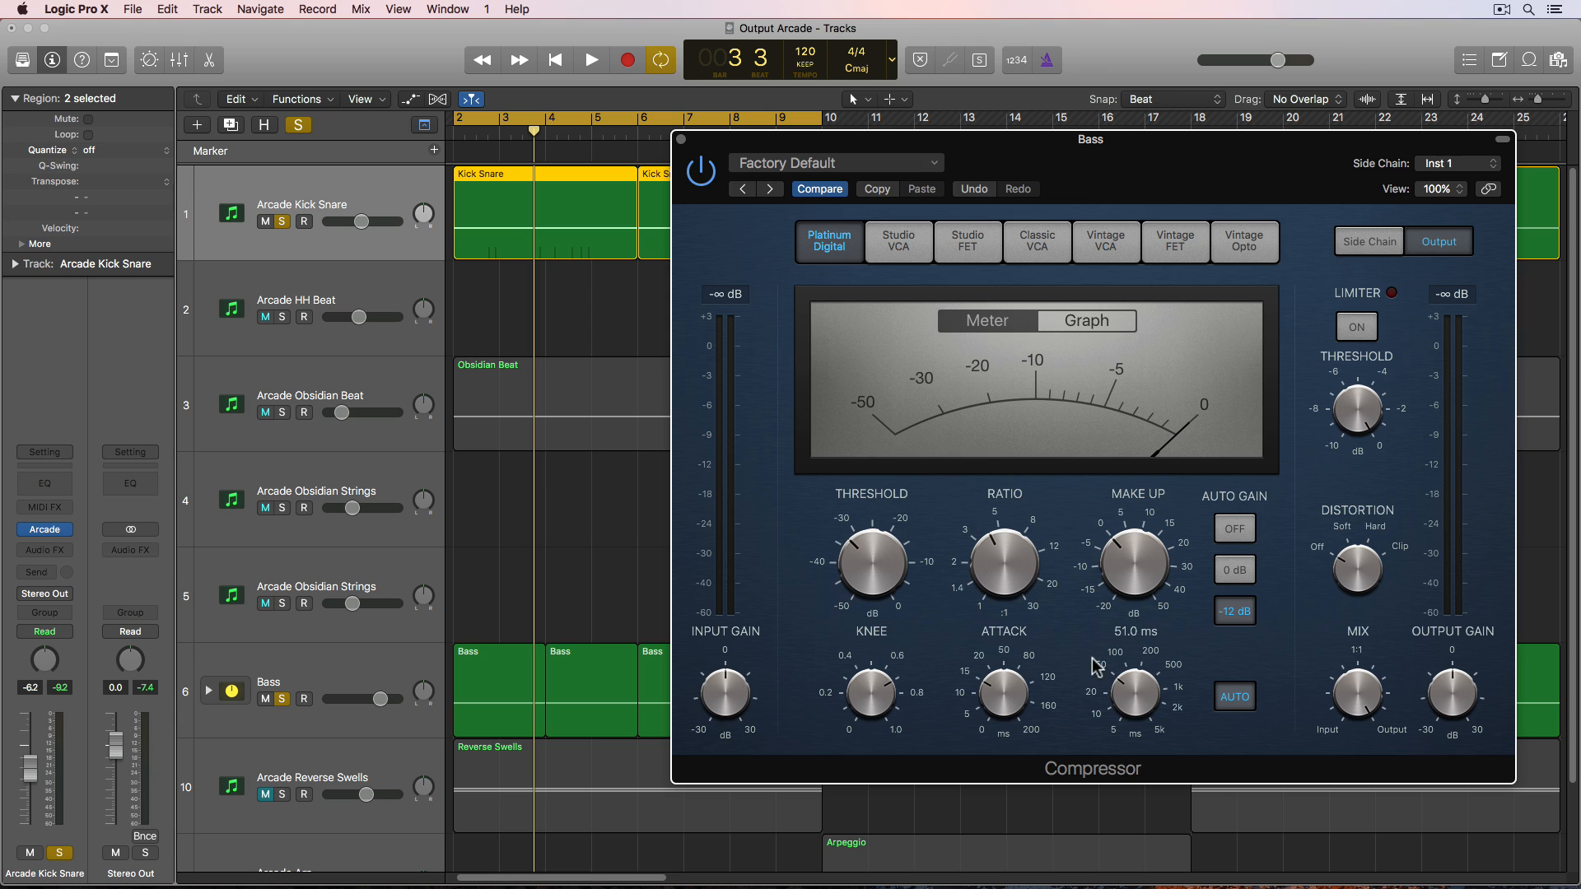
- During playback, fine-tune the threshold and raise the ratio to about 9.8:1
{"action": "key", "text": "space"}
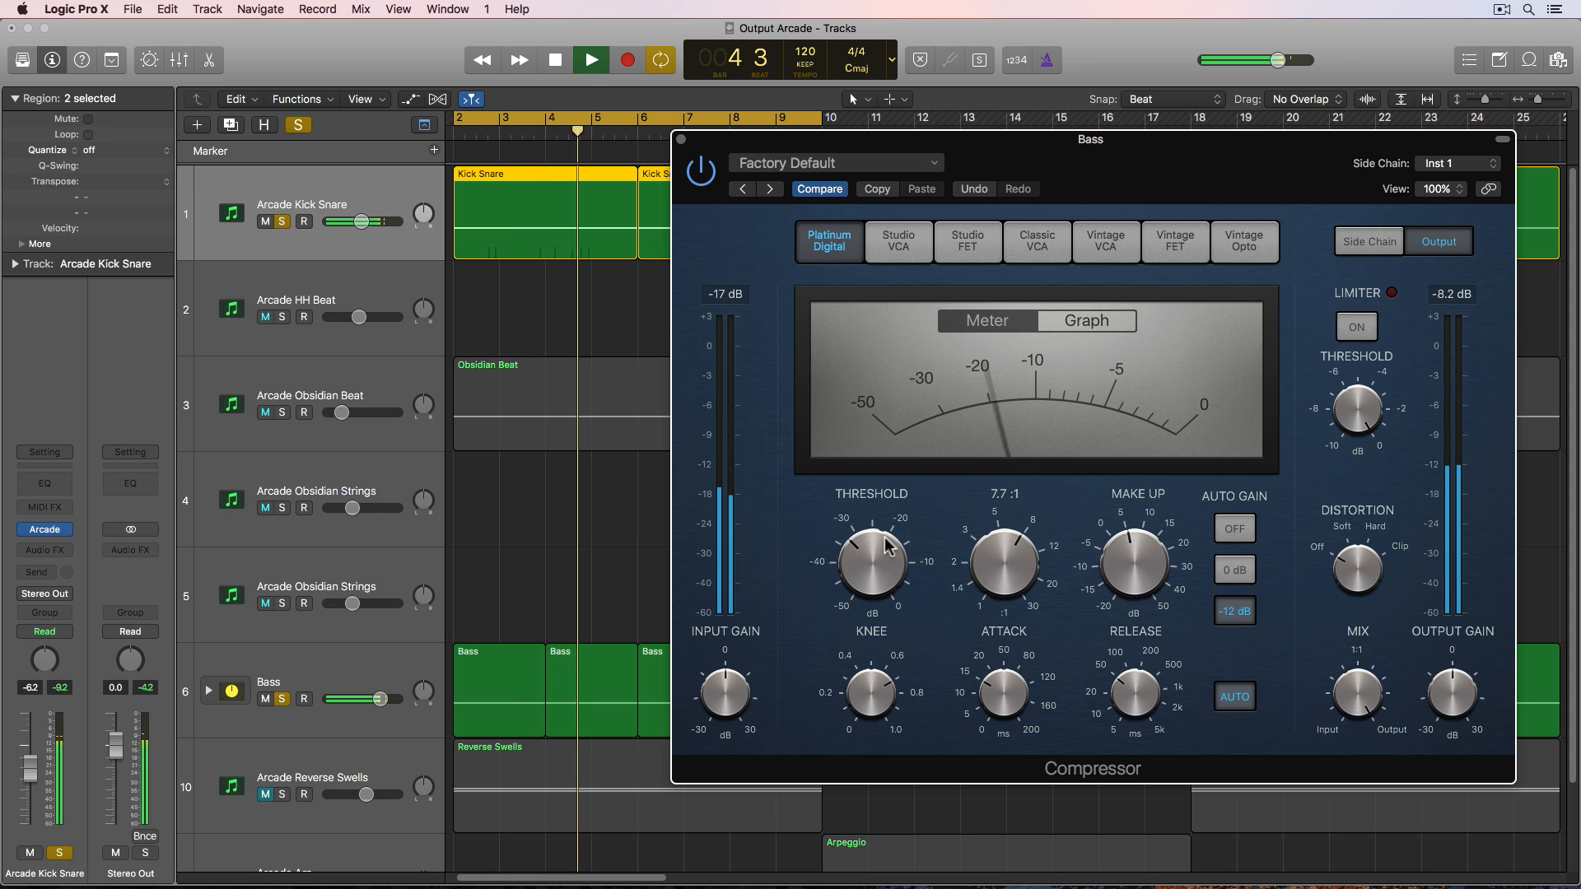
{"action": "left_click_drag", "start_coordinate": [881, 545], "coordinate": [858, 567]}
{"action": "left_click_drag", "start_coordinate": [1040, 569], "coordinate": [1044, 548]}
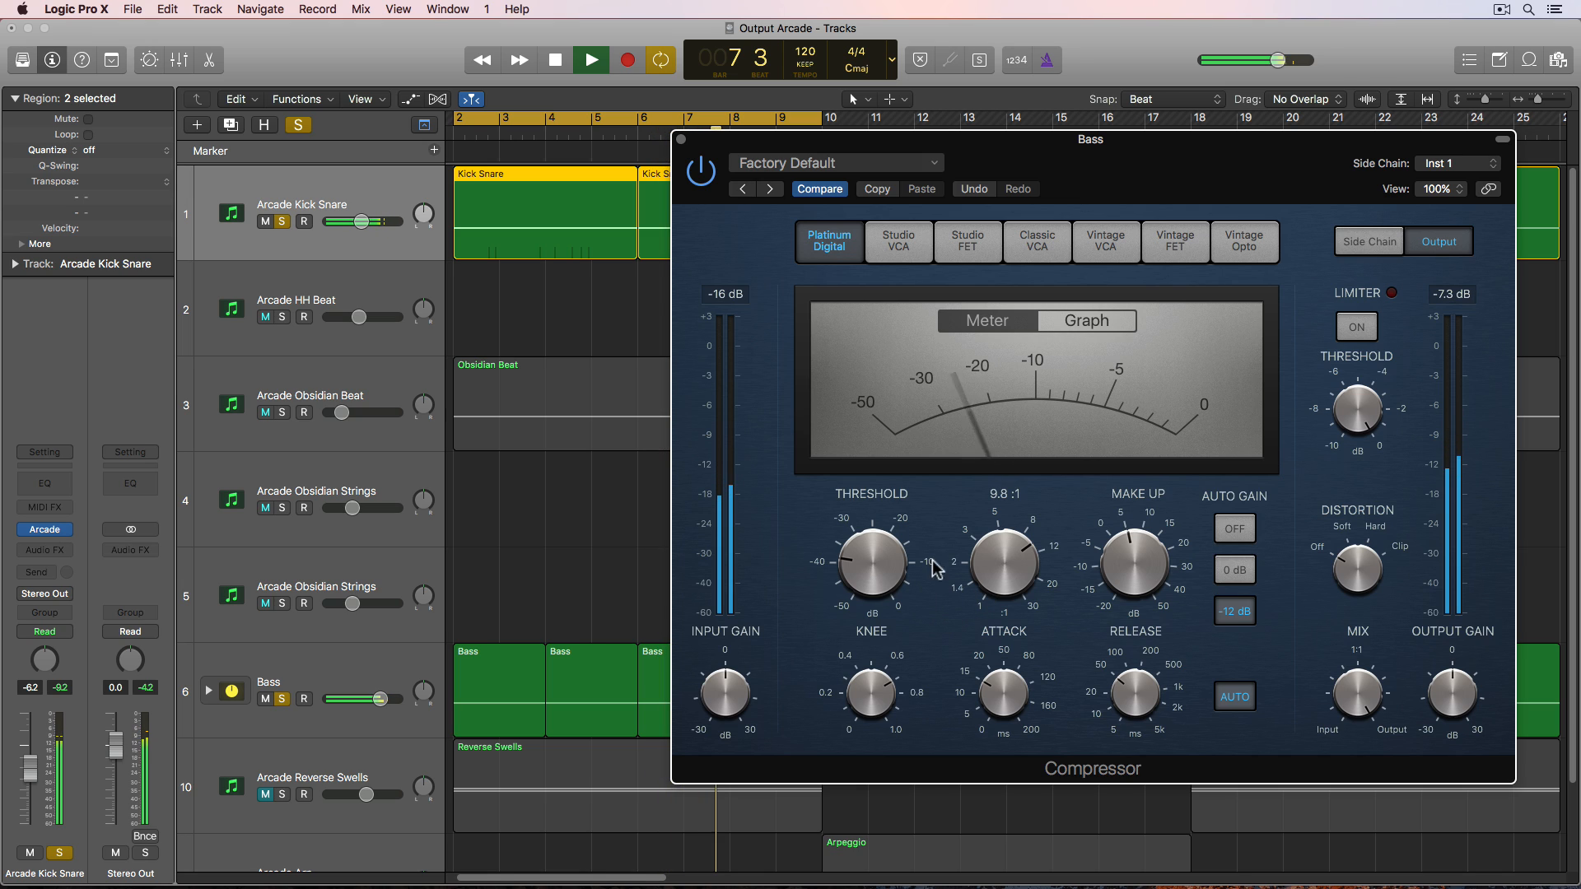
- Bypass and re-enable the Compressor to compare the ducking, then close its window
{"action": "left_click", "coordinate": [701, 171]}
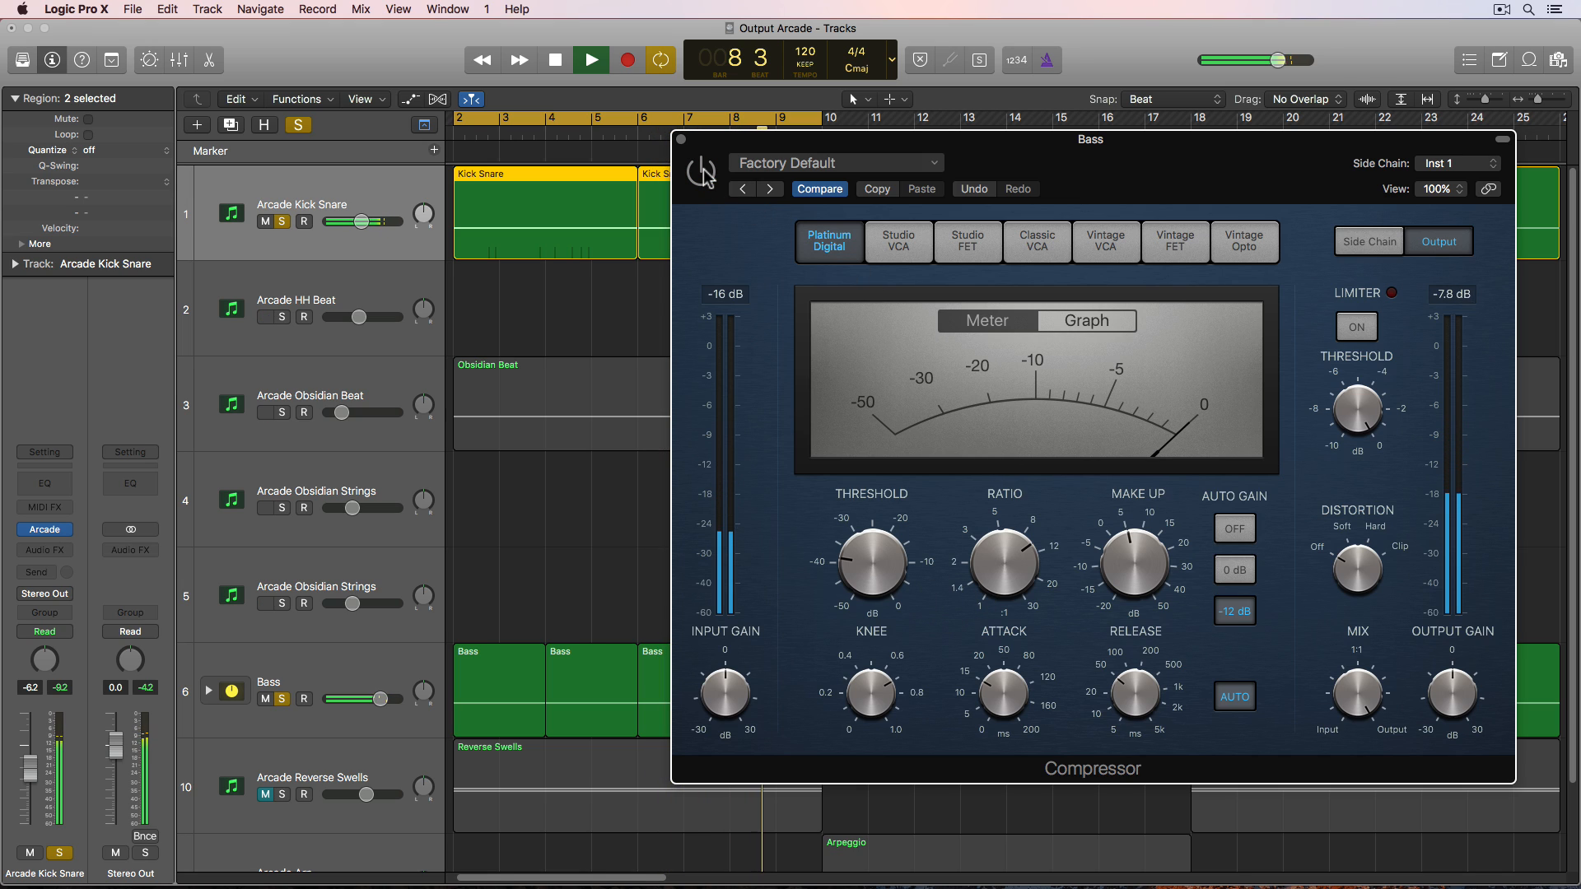
{"action": "left_click", "coordinate": [702, 171]}
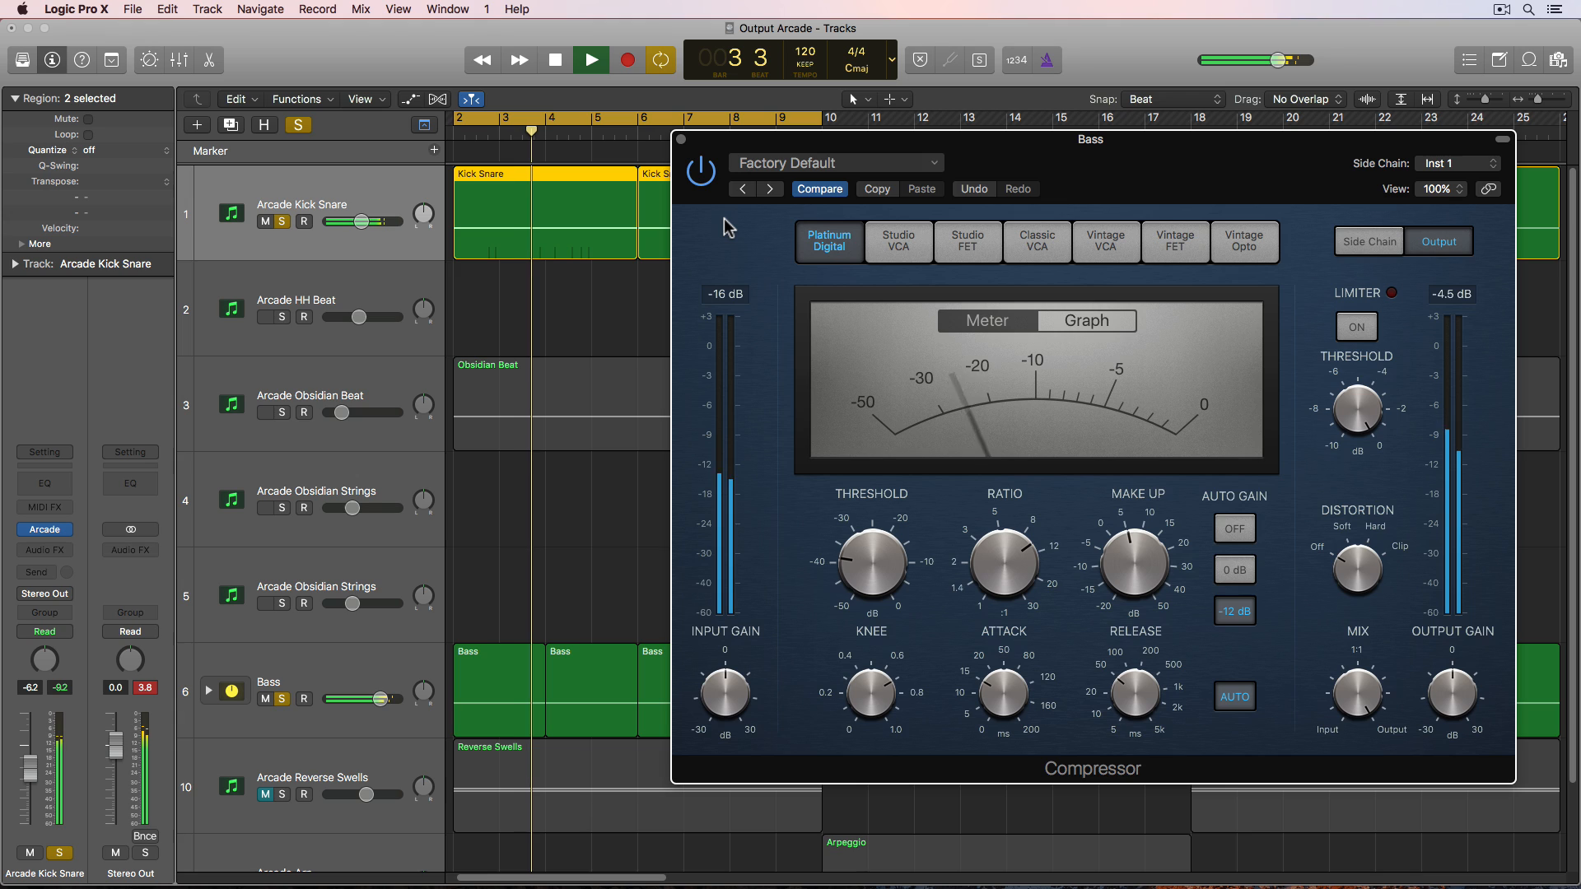
{"action": "key", "text": "space"}
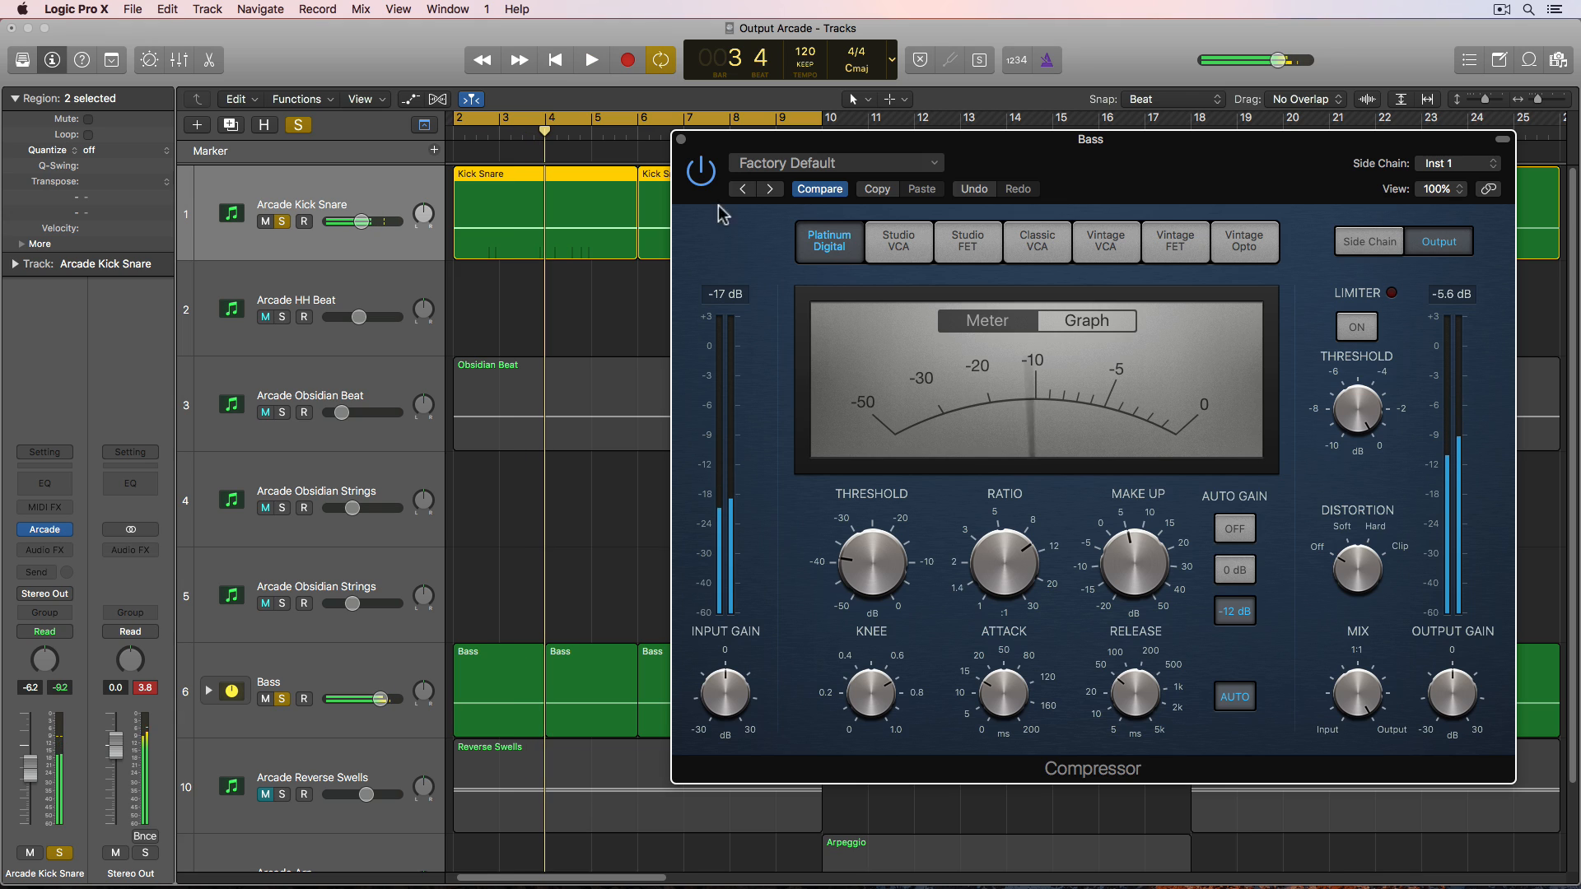
{"action": "left_click", "coordinate": [680, 140]}
- Turn off cycle mode and unsolo the Bass and Arcade Kick Snare tracks
{"action": "key", "text": "c"}
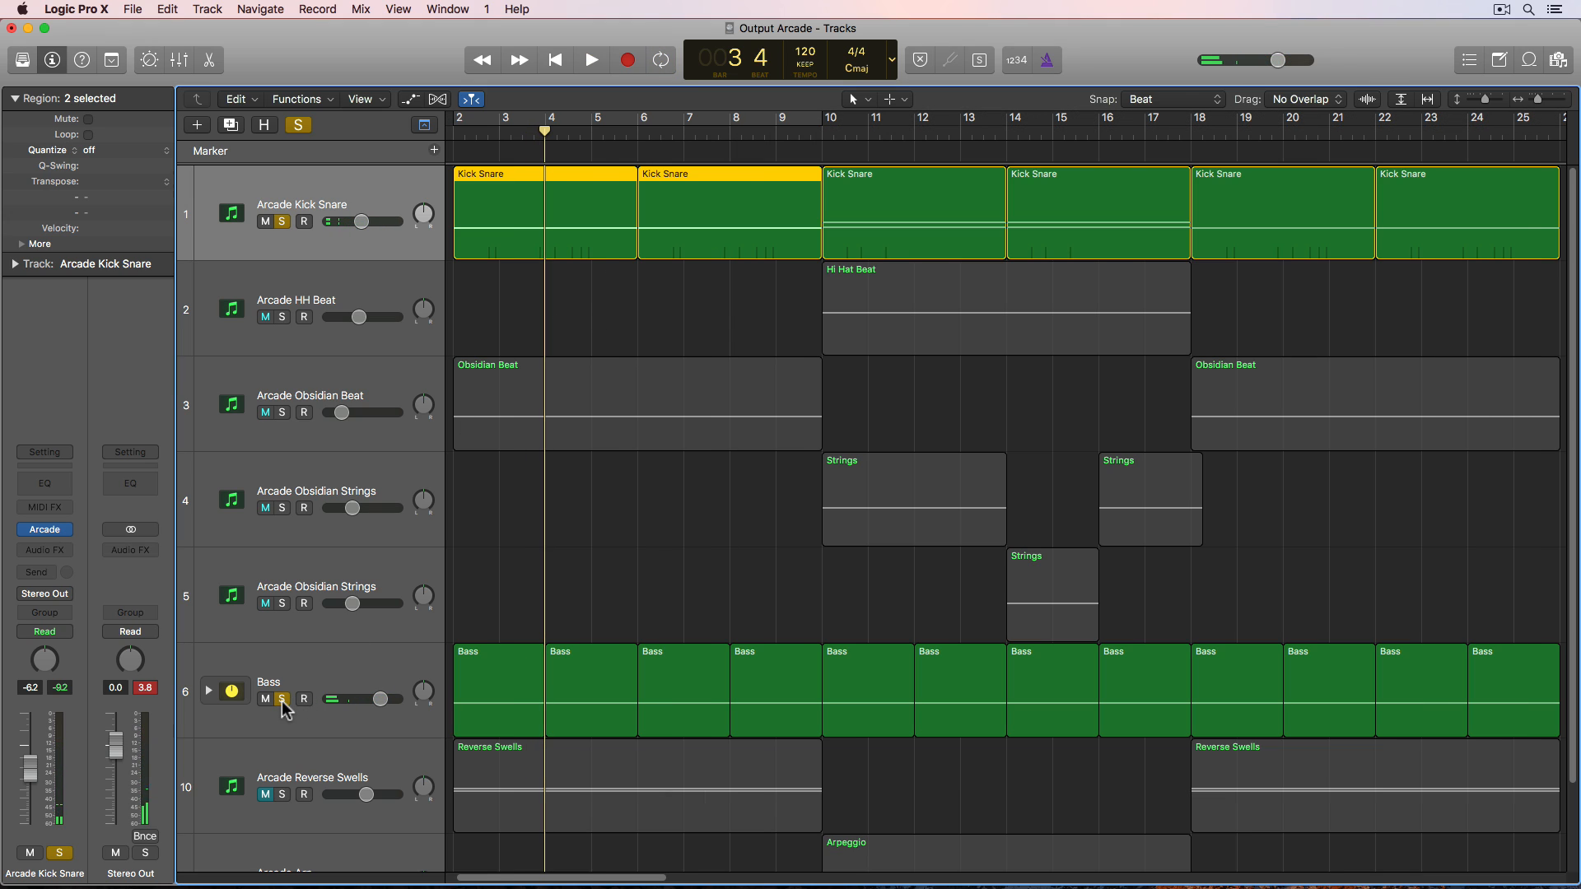
{"action": "left_click", "coordinate": [282, 702]}
{"action": "left_click", "coordinate": [622, 591]}
{"action": "scroll", "coordinate": [625, 591], "scroll_direction": "down", "scroll_amount": 3}
{"action": "scroll", "coordinate": [609, 596], "scroll_direction": "up", "scroll_amount": 3}
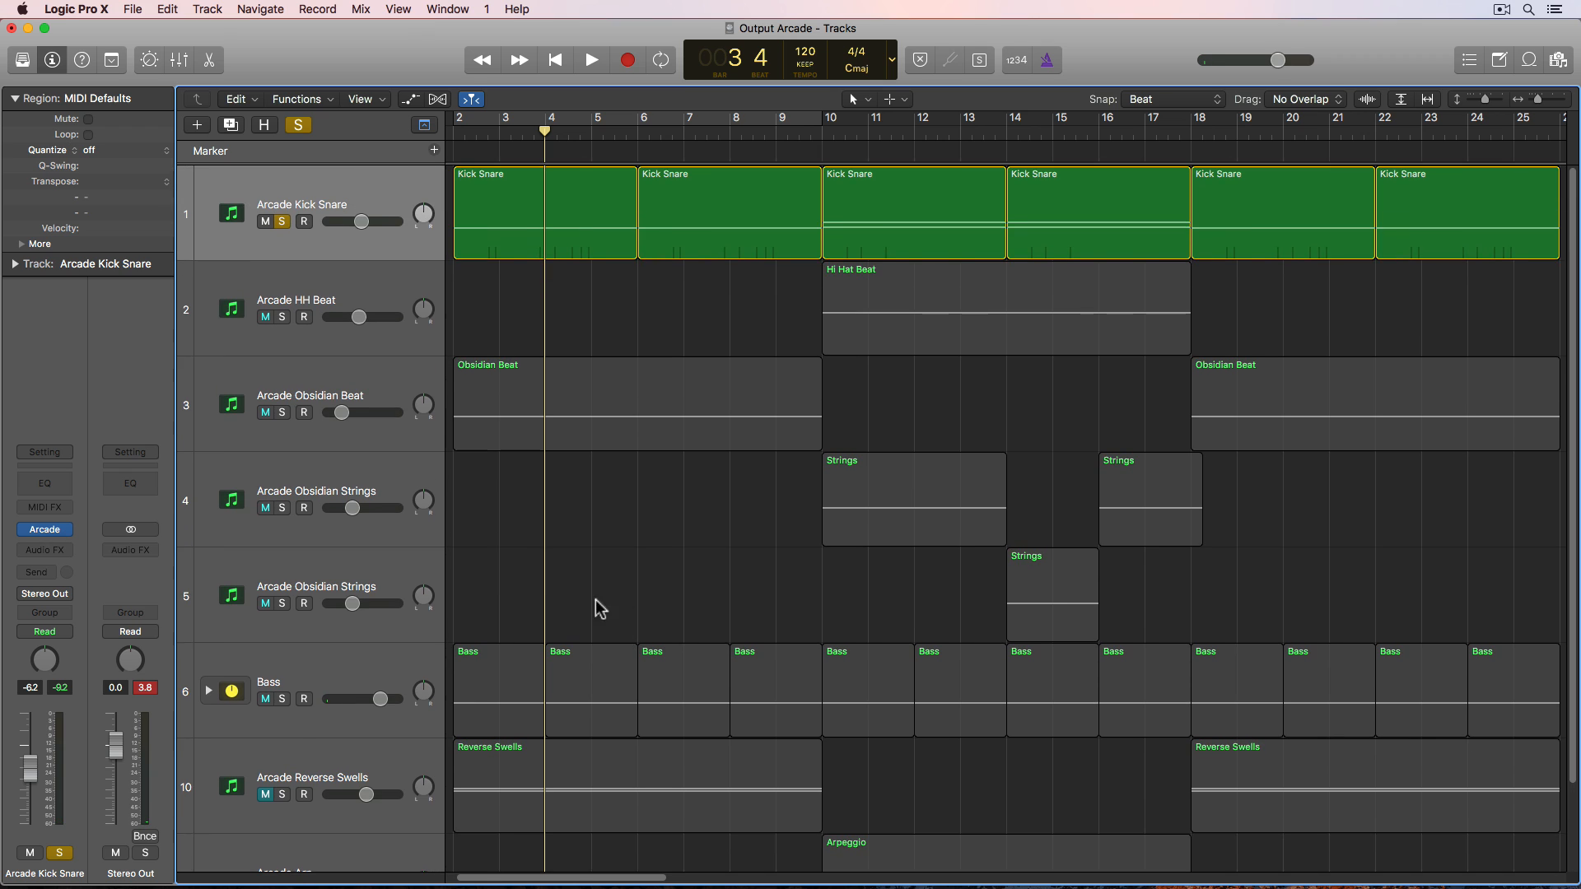
{"action": "left_click", "coordinate": [278, 223]}
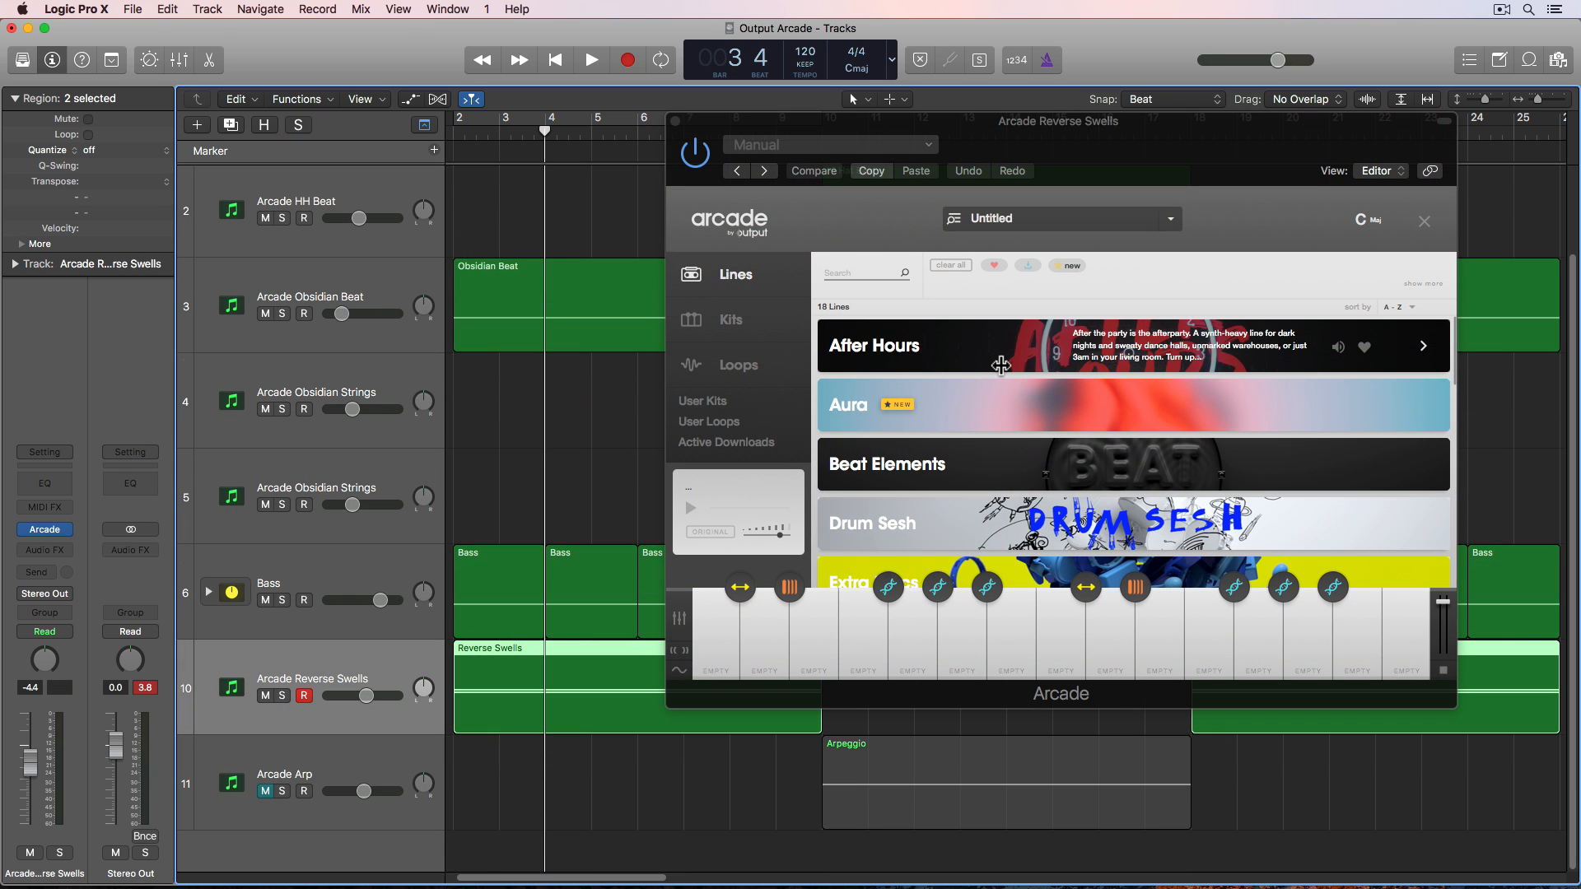
- Browse the Arcade Lines on the Reverse Swells track and load the Abundance kit from Modular Circuitry
{"action": "scroll", "coordinate": [1001, 364], "scroll_direction": "down", "scroll_amount": 10}
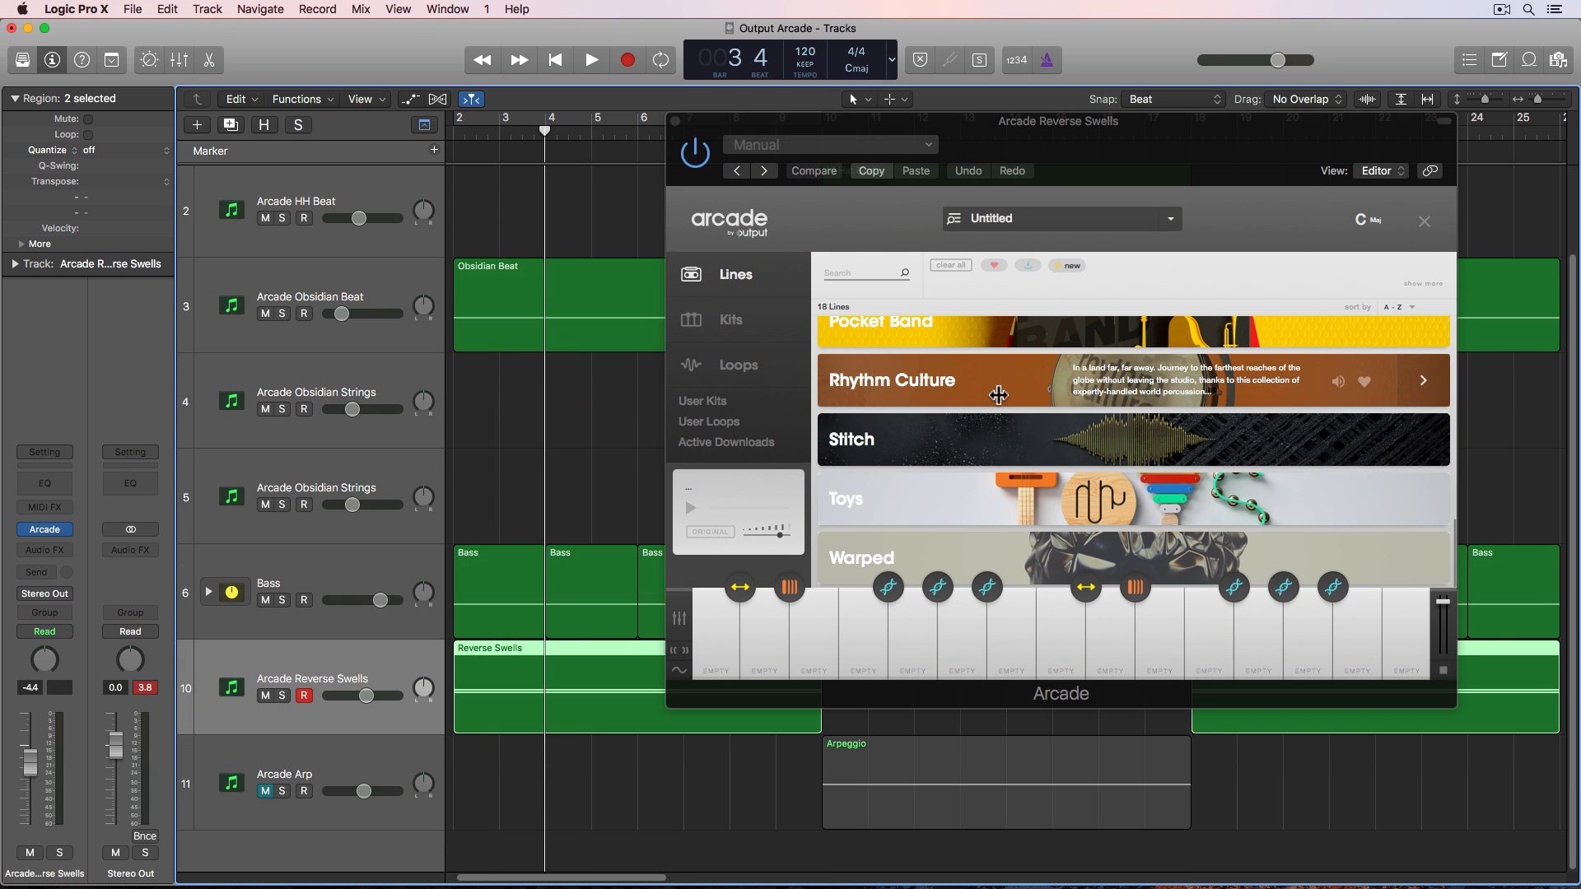
{"action": "scroll", "coordinate": [1044, 392], "scroll_direction": "up", "scroll_amount": 4}
{"action": "scroll", "coordinate": [1046, 392], "scroll_direction": "down", "scroll_amount": 2}
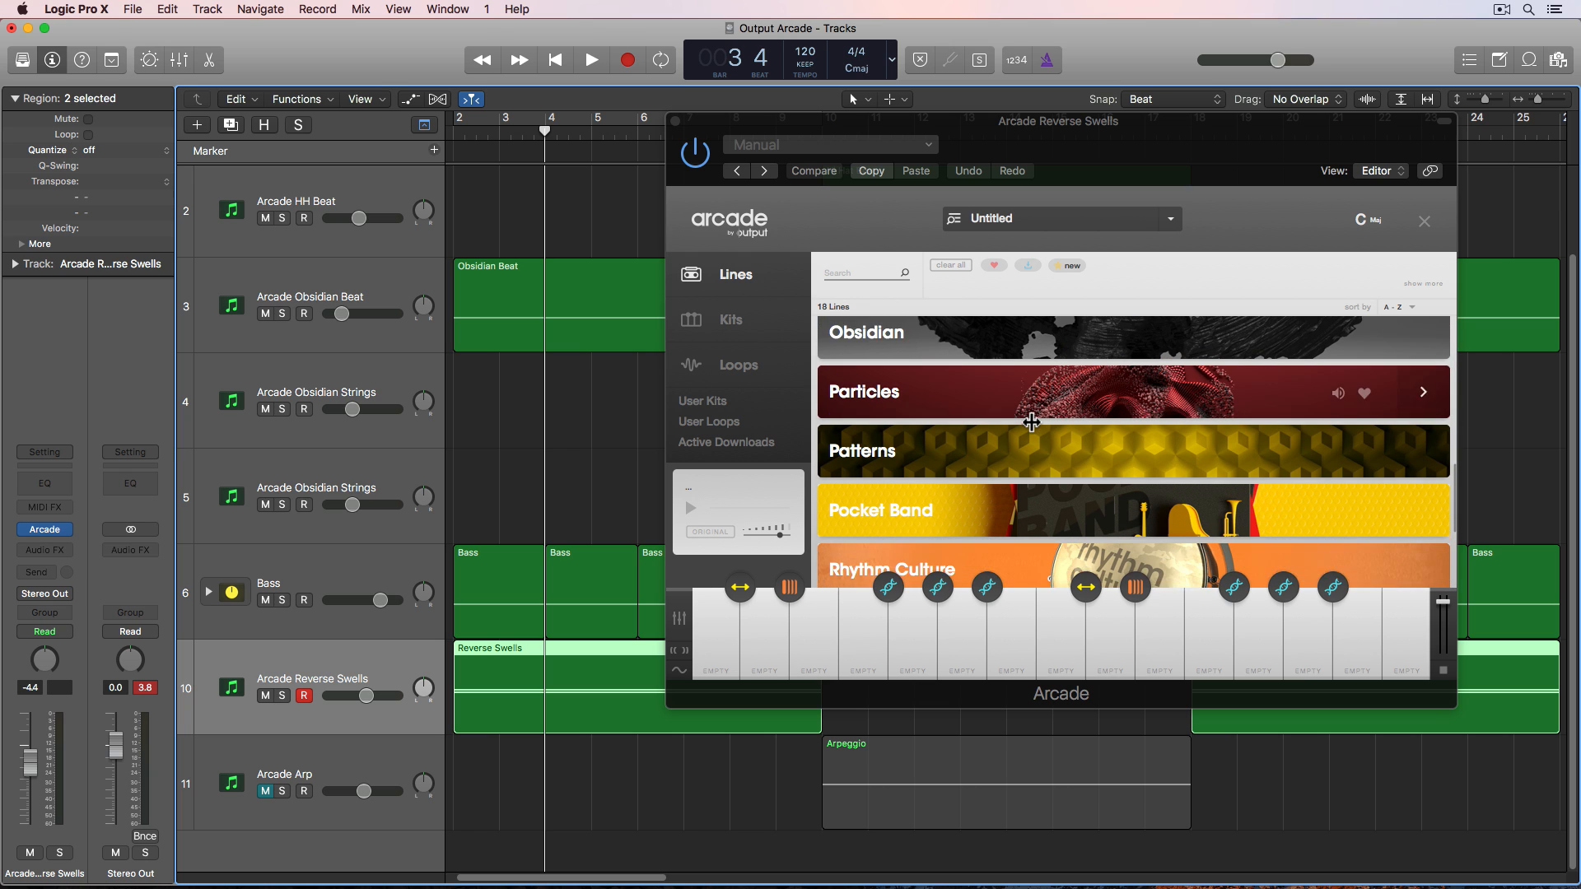
{"action": "scroll", "coordinate": [1038, 412], "scroll_direction": "up", "scroll_amount": 6}
{"action": "scroll", "coordinate": [1032, 422], "scroll_direction": "down", "scroll_amount": 3}
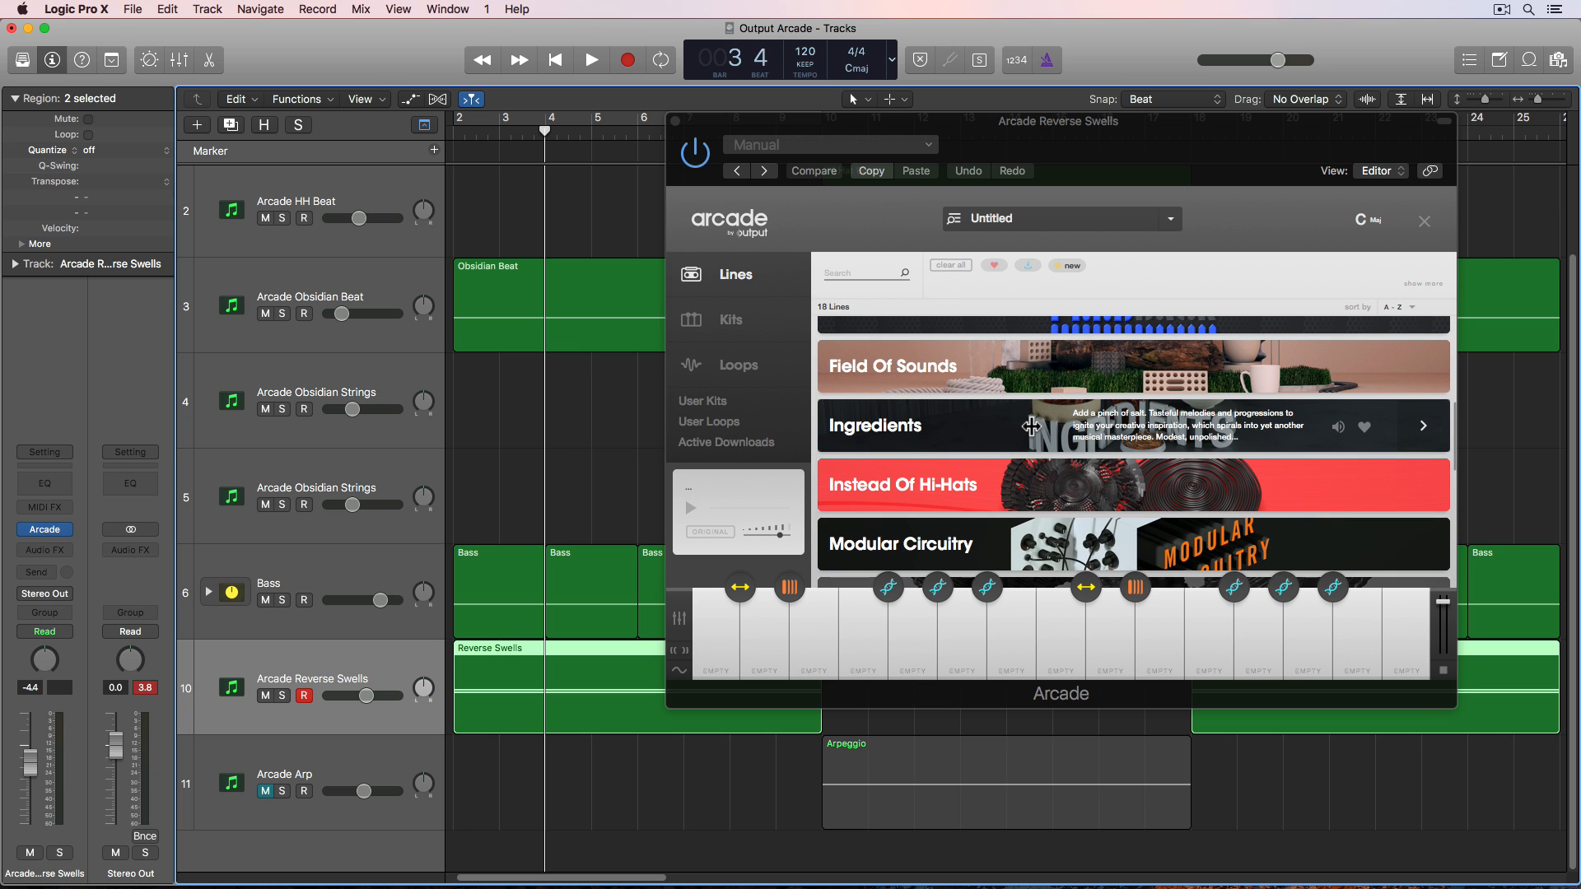
{"action": "left_click", "coordinate": [1106, 476]}
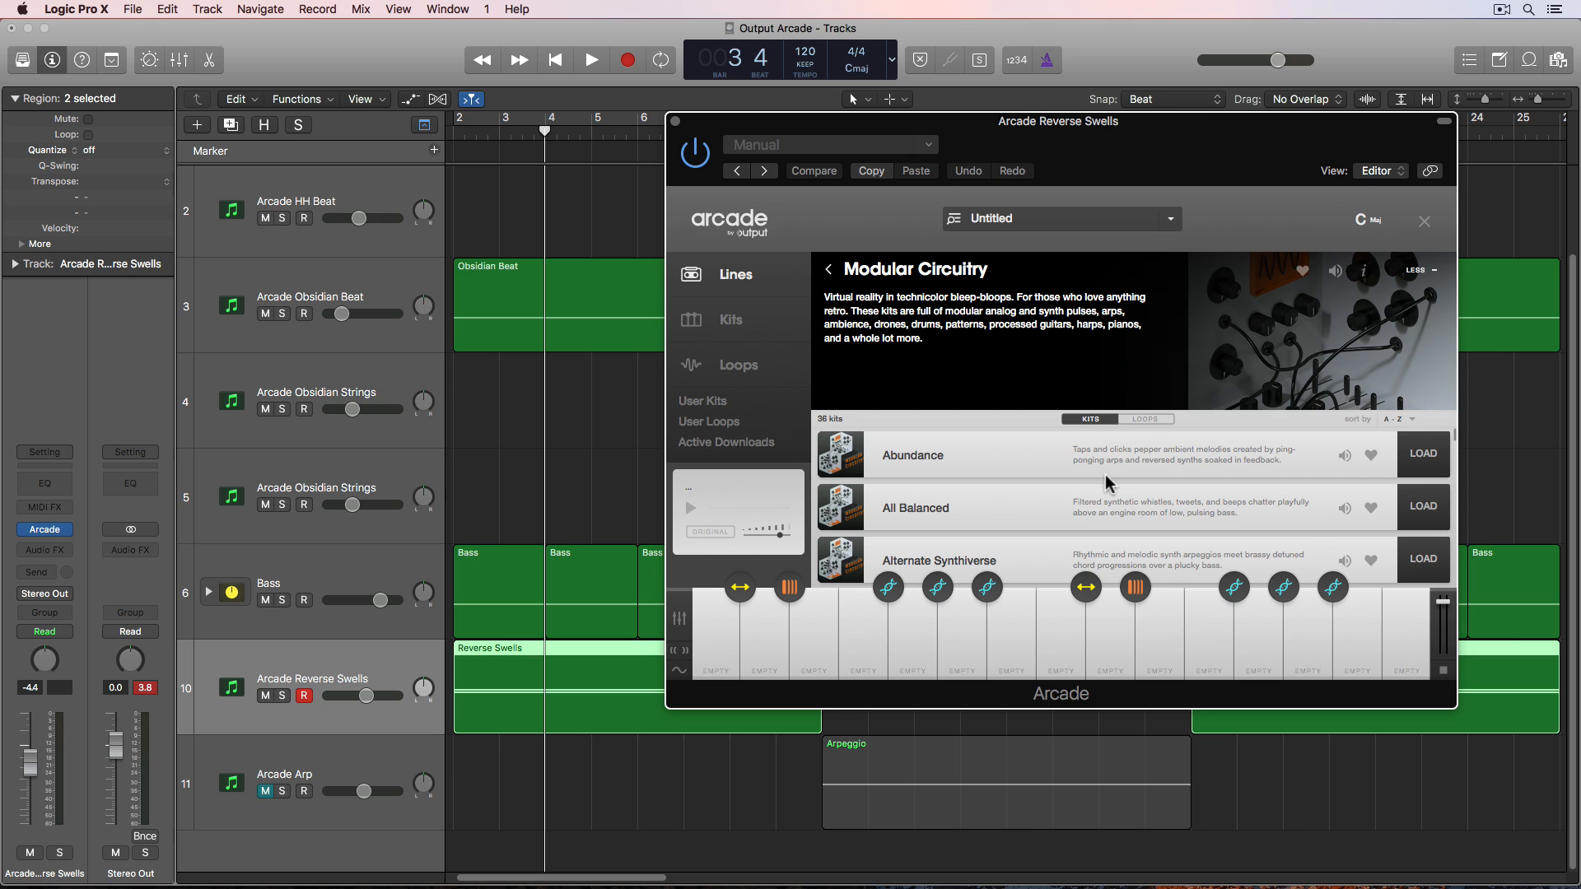
{"action": "left_click", "coordinate": [1423, 455]}
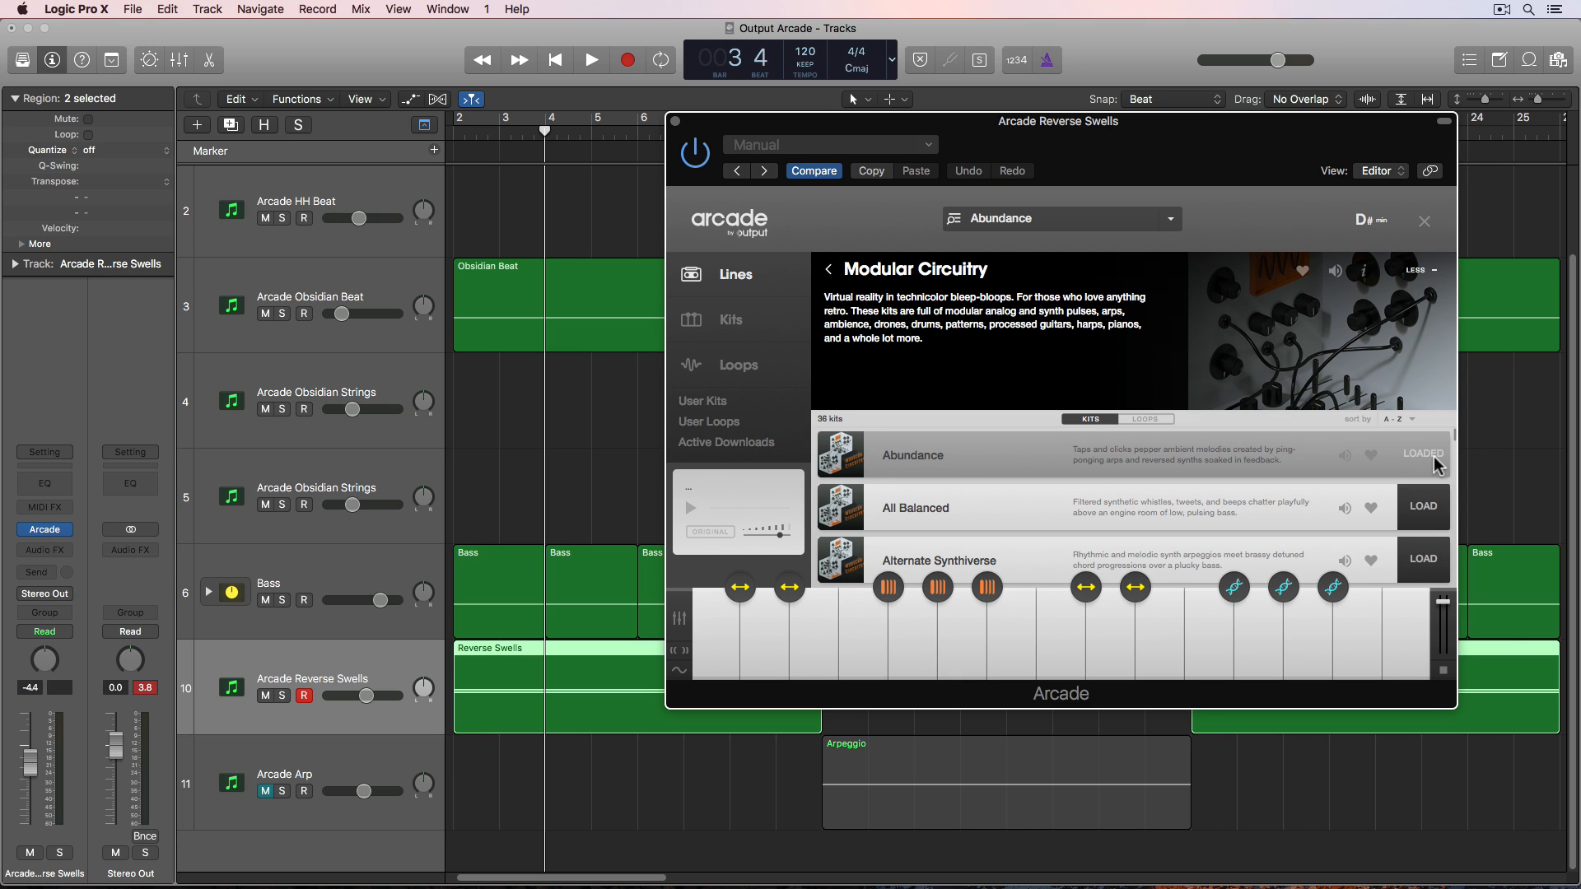
- Audition the Abundance kit's keys and its modifier keys
{"action": "left_click", "coordinate": [1217, 641]}
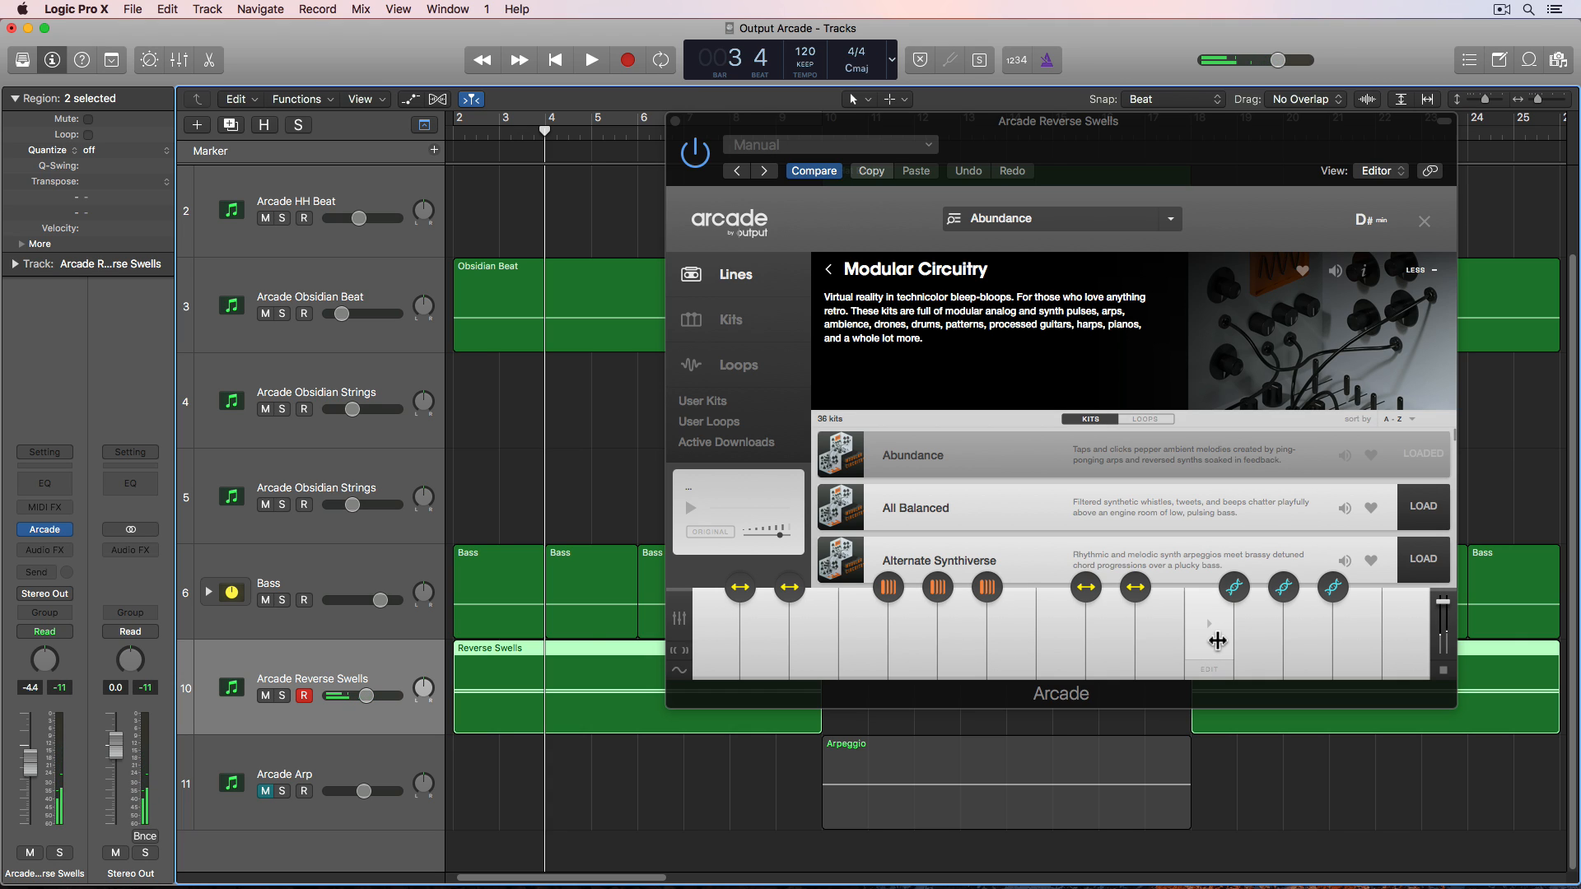
{"action": "mouse_move", "coordinate": [1333, 585]}
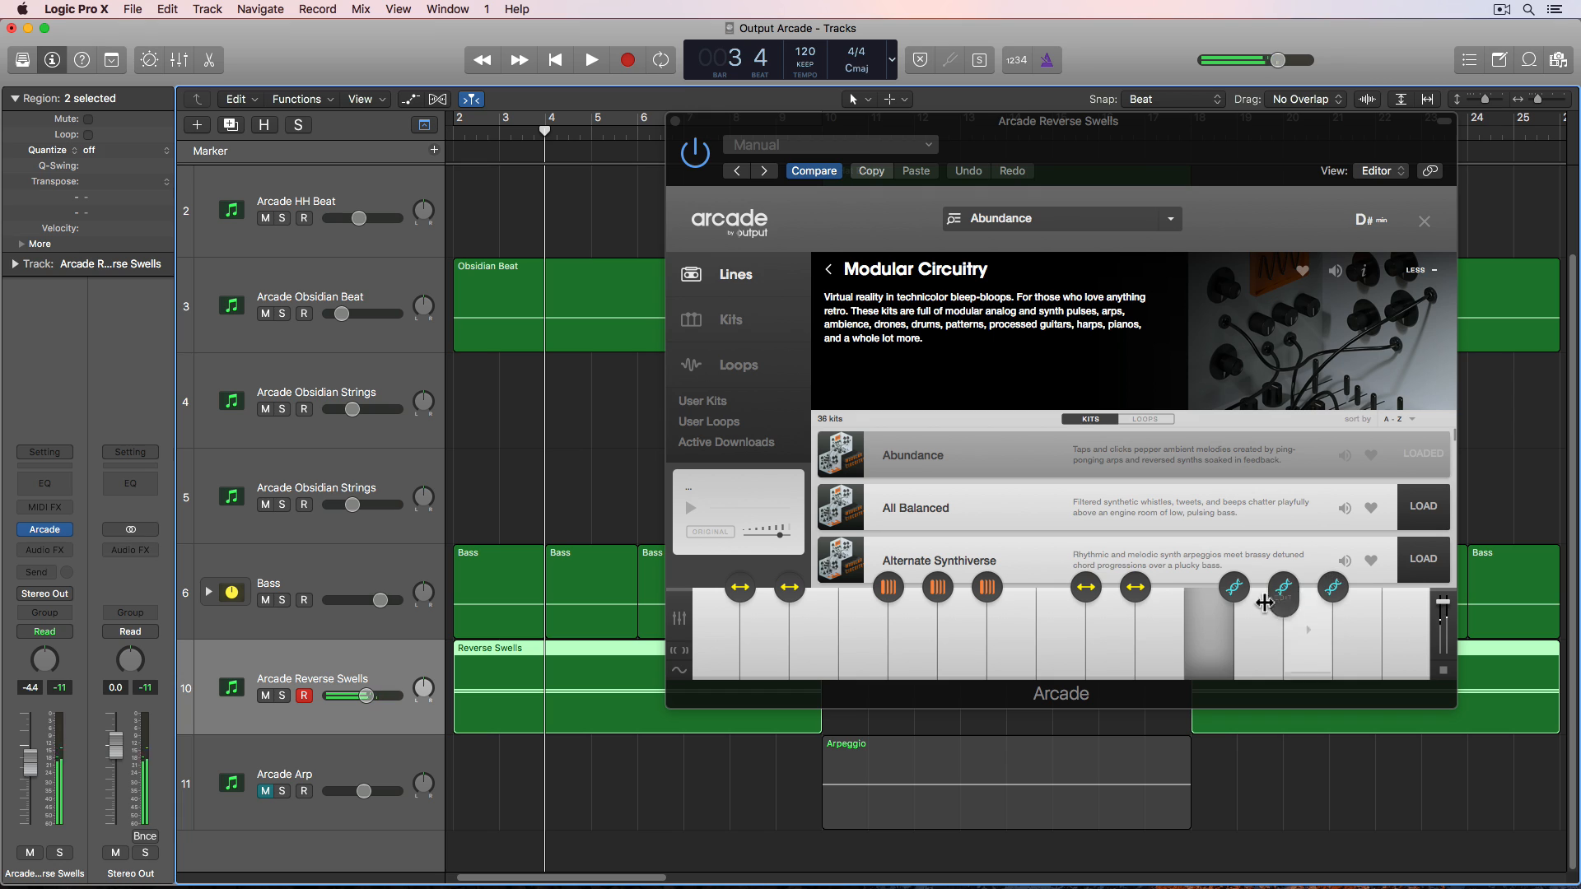
{"action": "left_click", "coordinate": [1237, 587]}
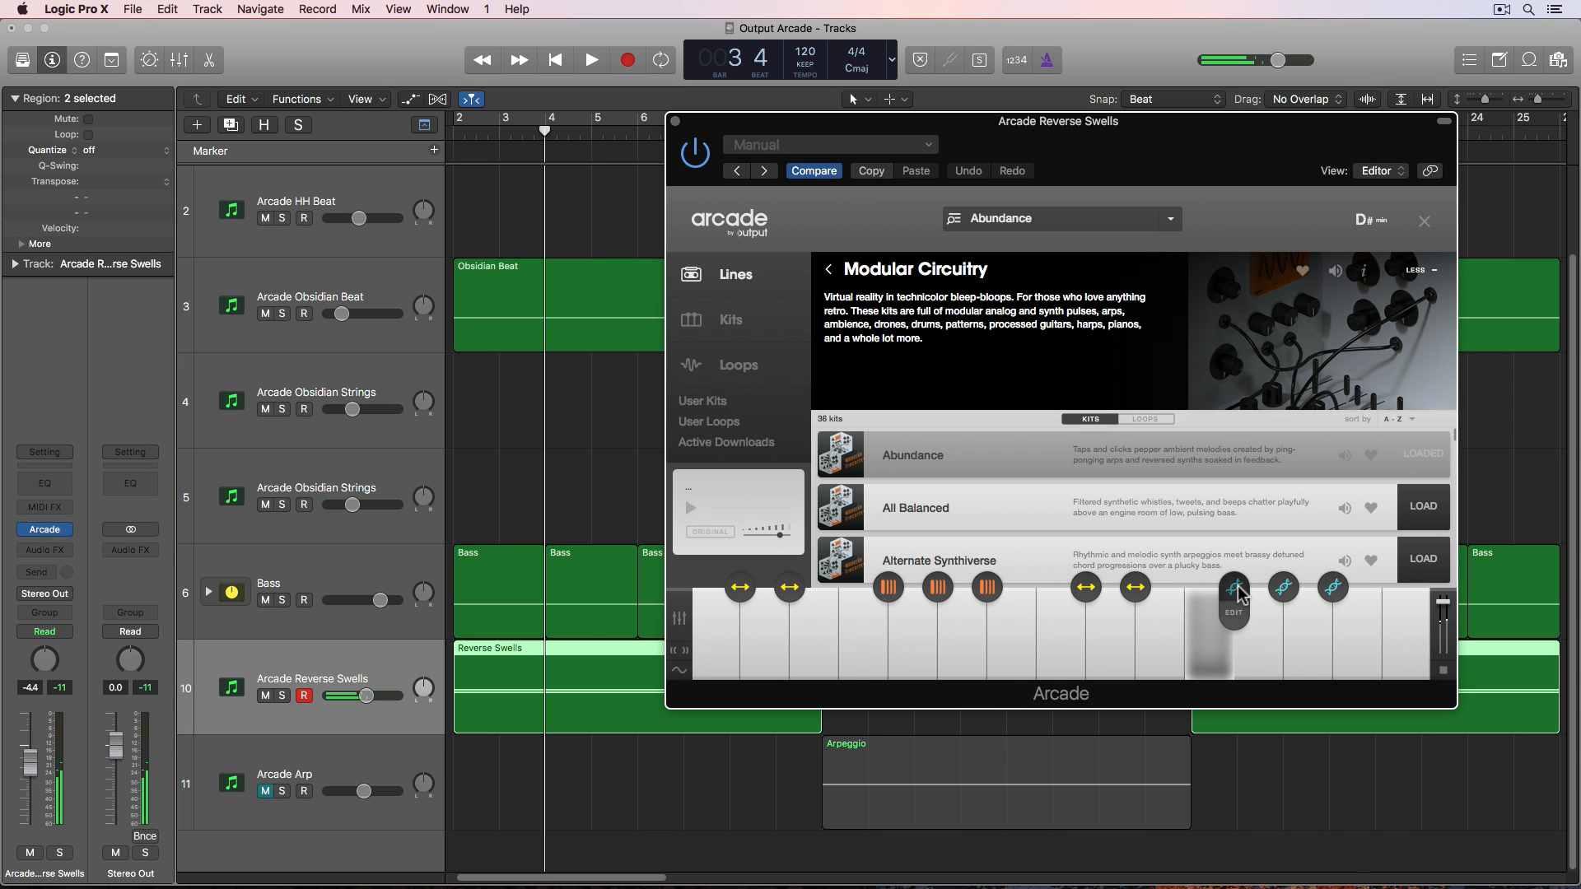
{"action": "mouse_move", "coordinate": [1286, 591]}
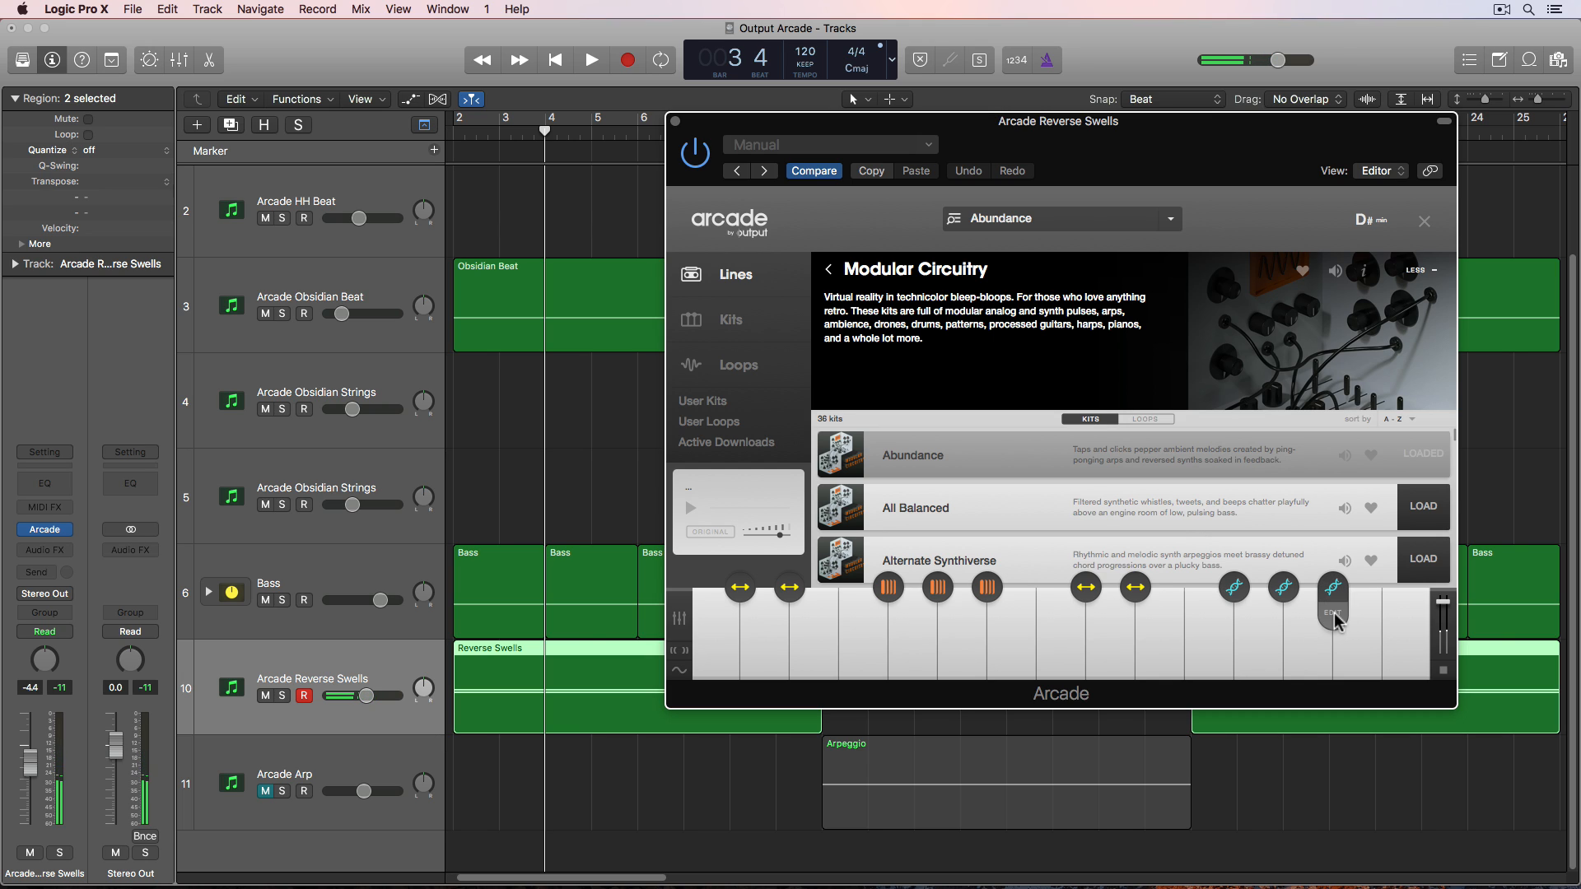
{"action": "mouse_move", "coordinate": [1217, 650]}
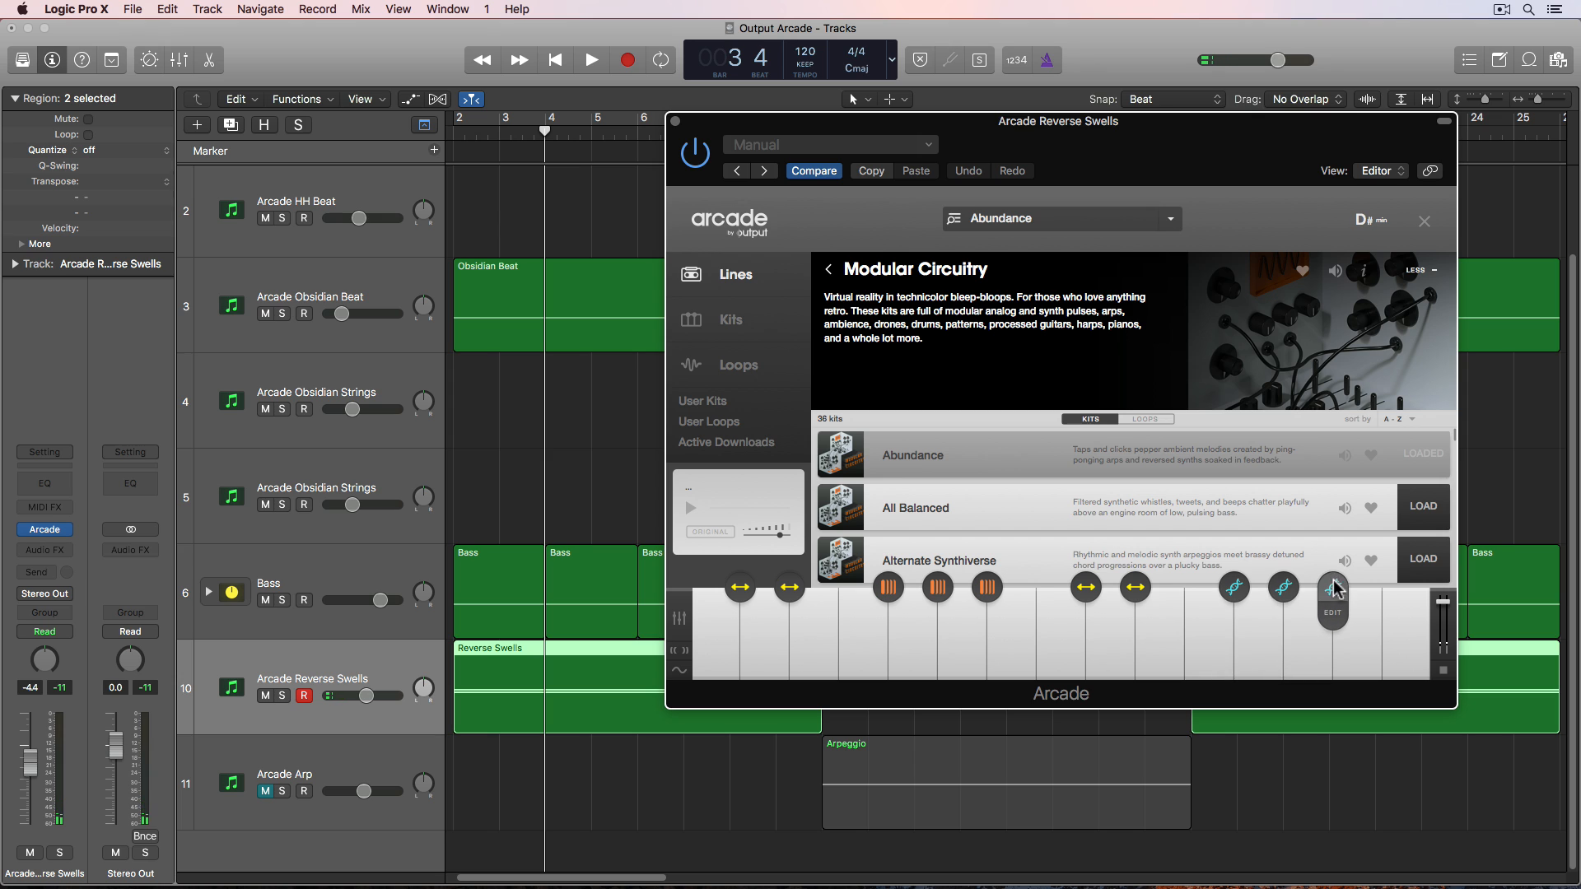
- Close the plug-in and open the Reverse Swells regions in the Piano Roll to inspect their notes
{"action": "left_click", "coordinate": [675, 122]}
{"action": "double_click", "coordinate": [599, 696]}
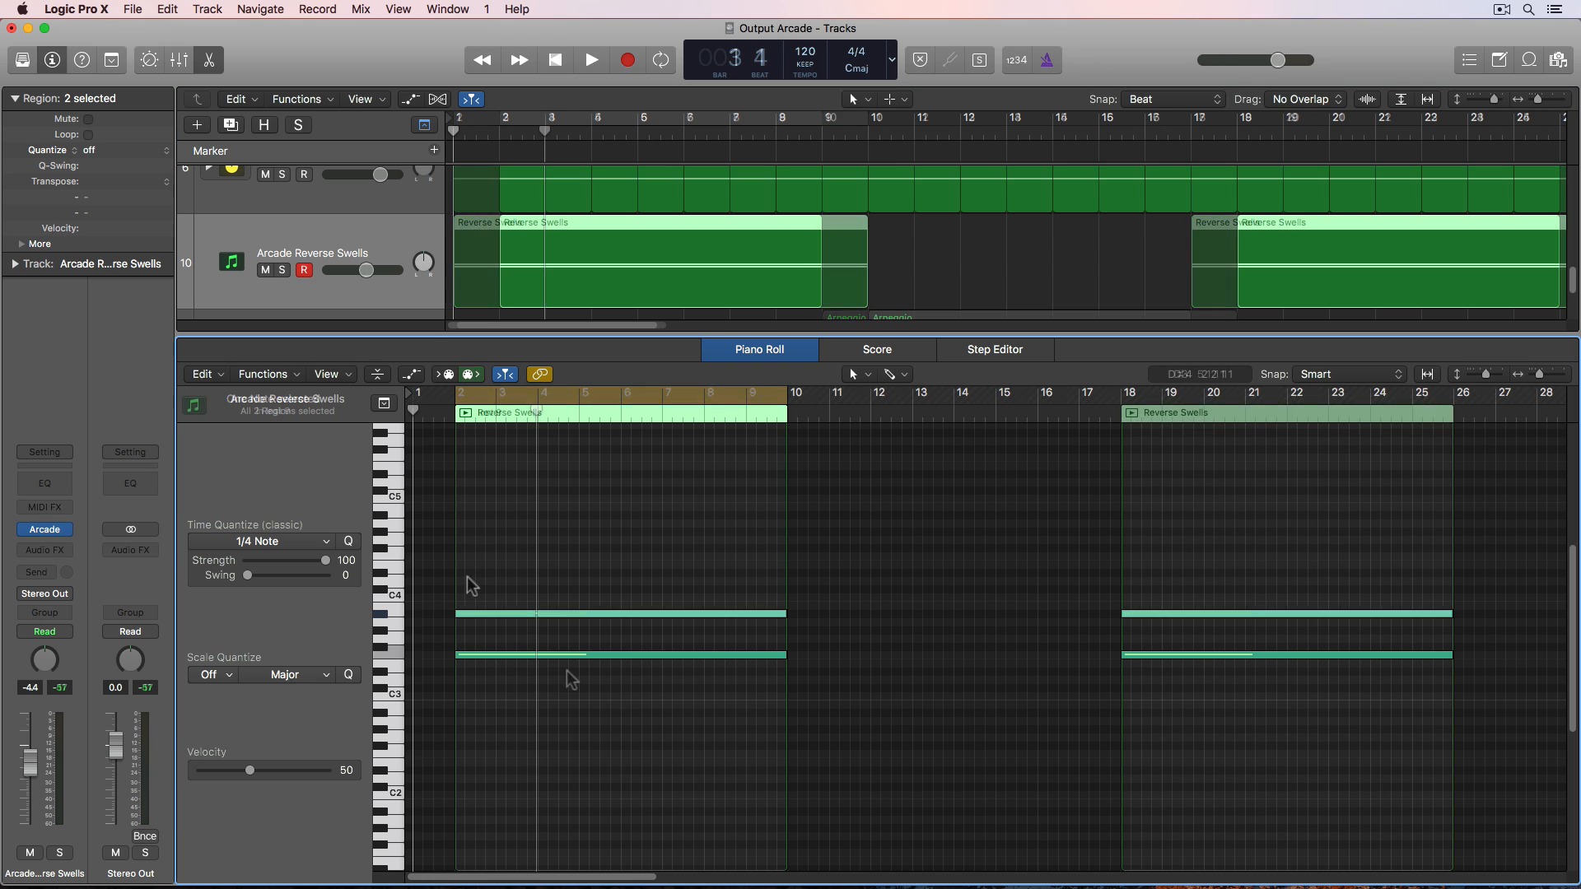
{"action": "key", "text": "Return"}
{"action": "left_click", "coordinate": [486, 656]}
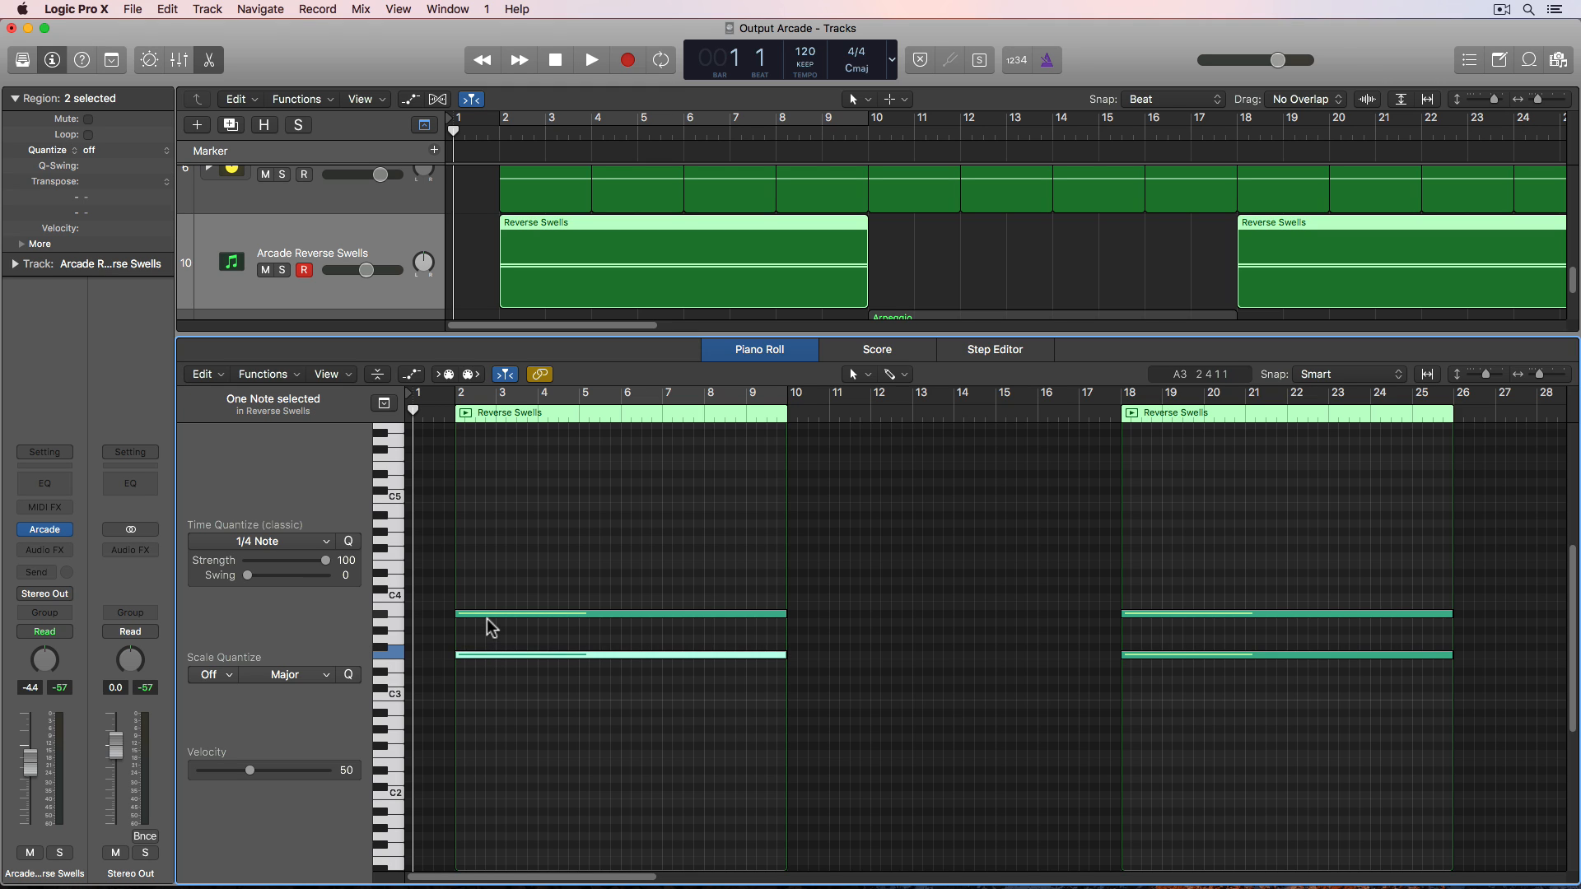
{"action": "left_click", "coordinate": [489, 614]}
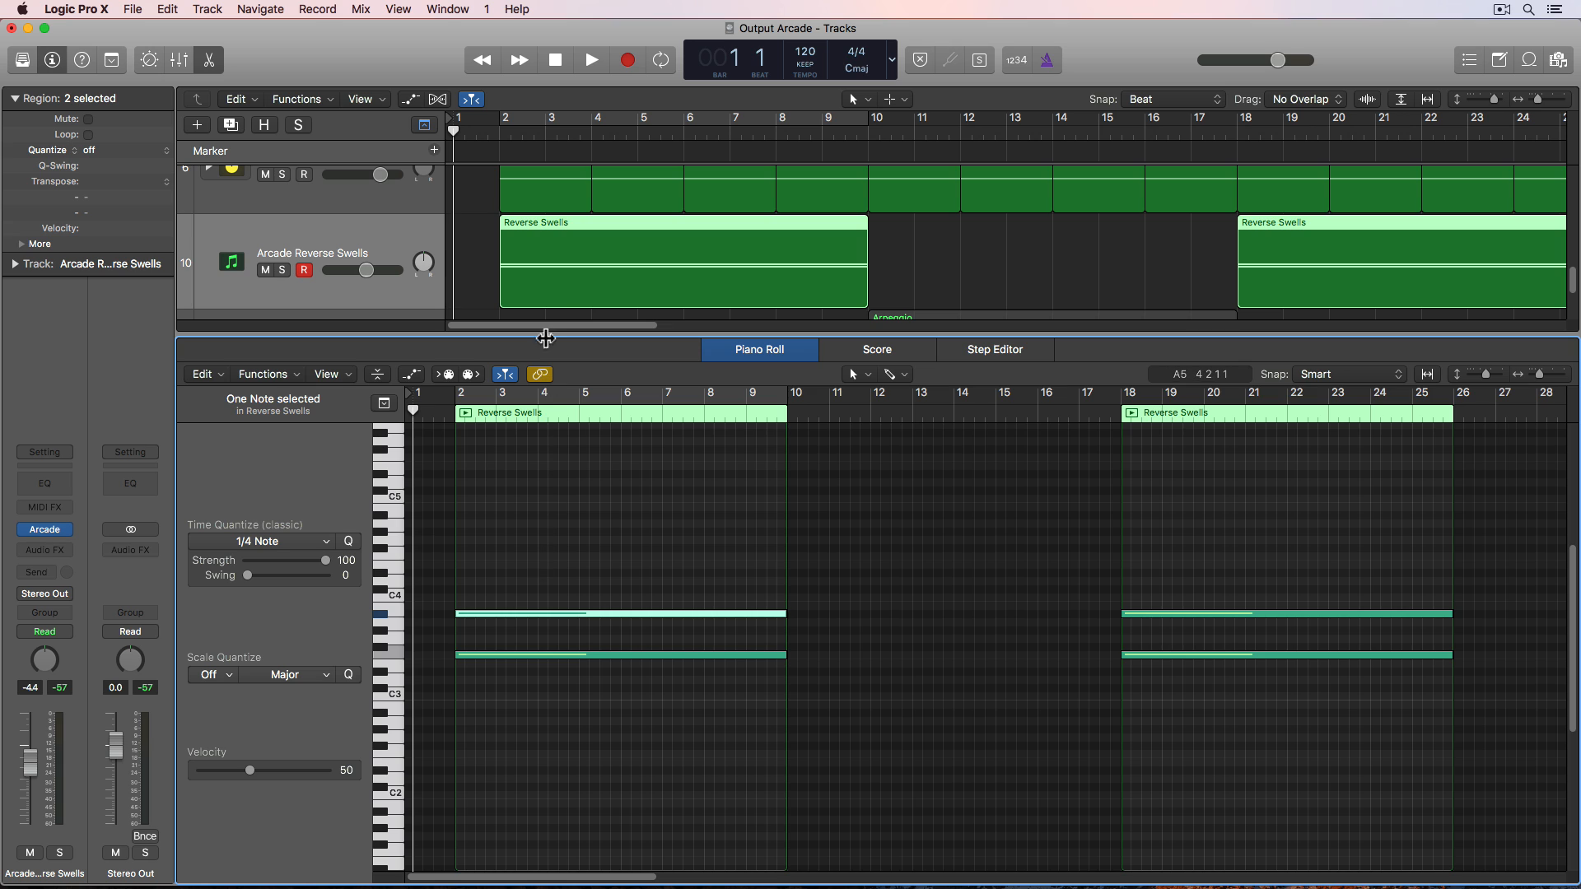
- Set the locators to the selection, play the Reverse Swells part, and close the Piano Roll
{"action": "left_click", "coordinate": [553, 298]}
{"action": "key", "text": "super+u"}
{"action": "key", "text": "space"}
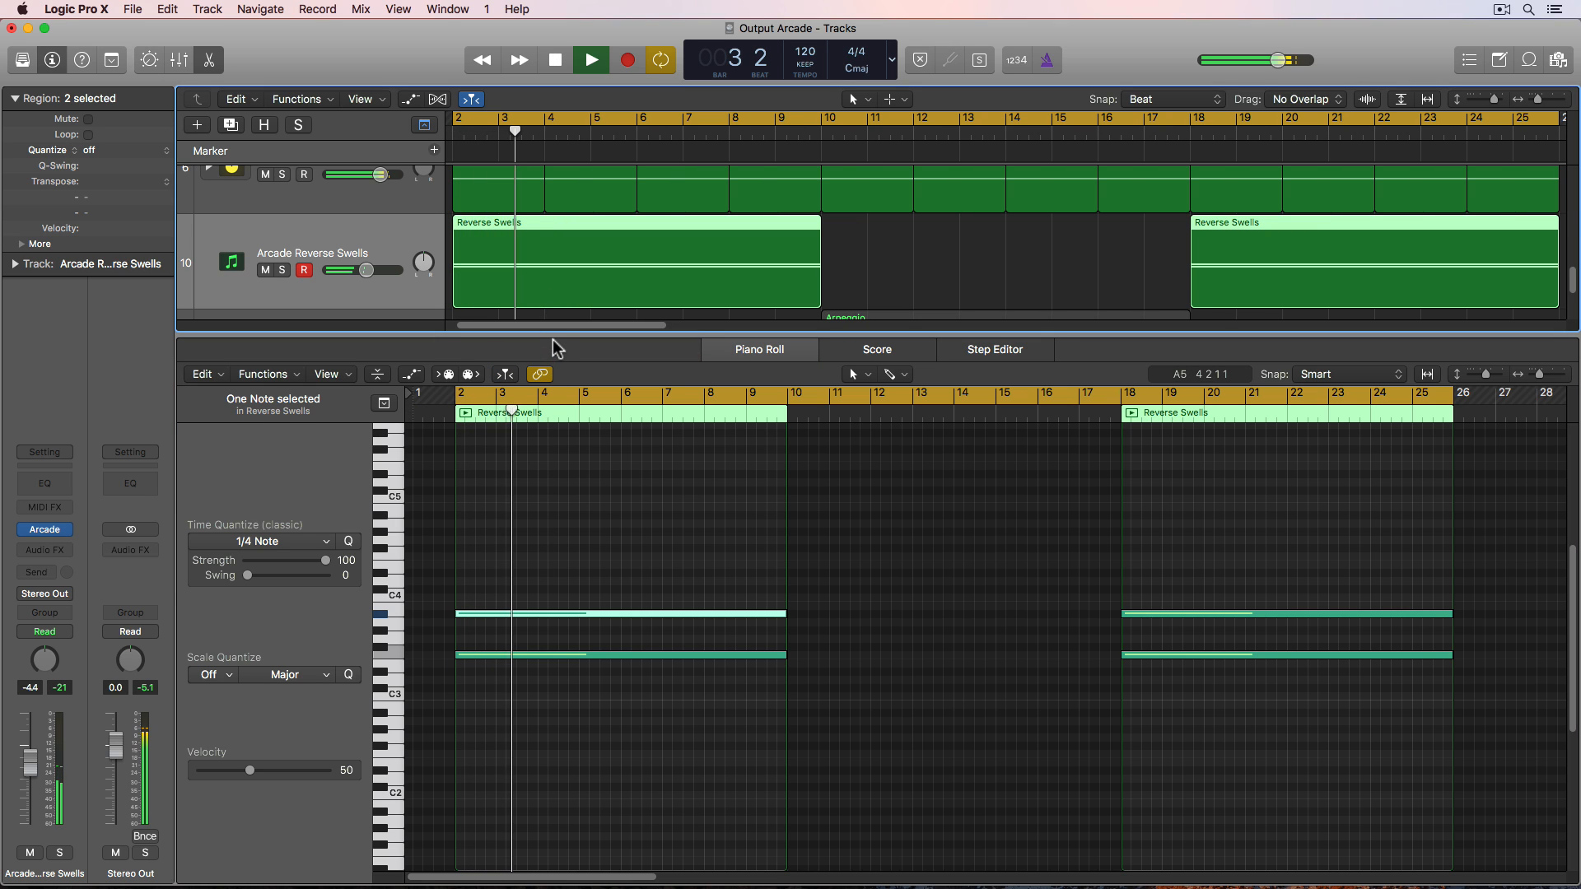
{"action": "key", "text": "e"}
{"action": "left_click", "coordinate": [593, 412]}
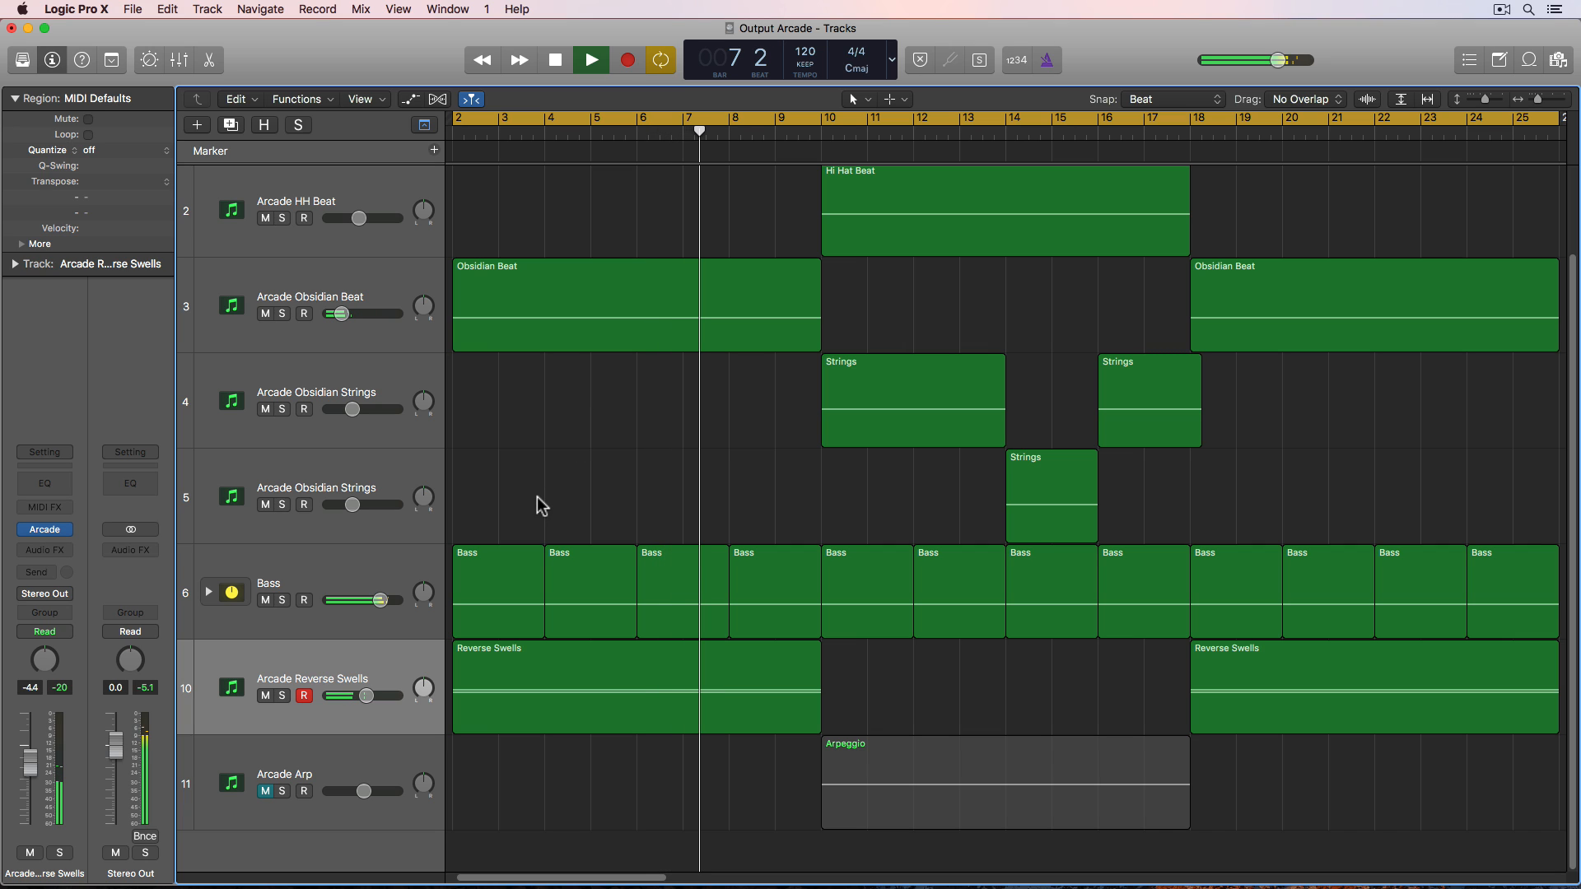
{"action": "key", "text": "space"}
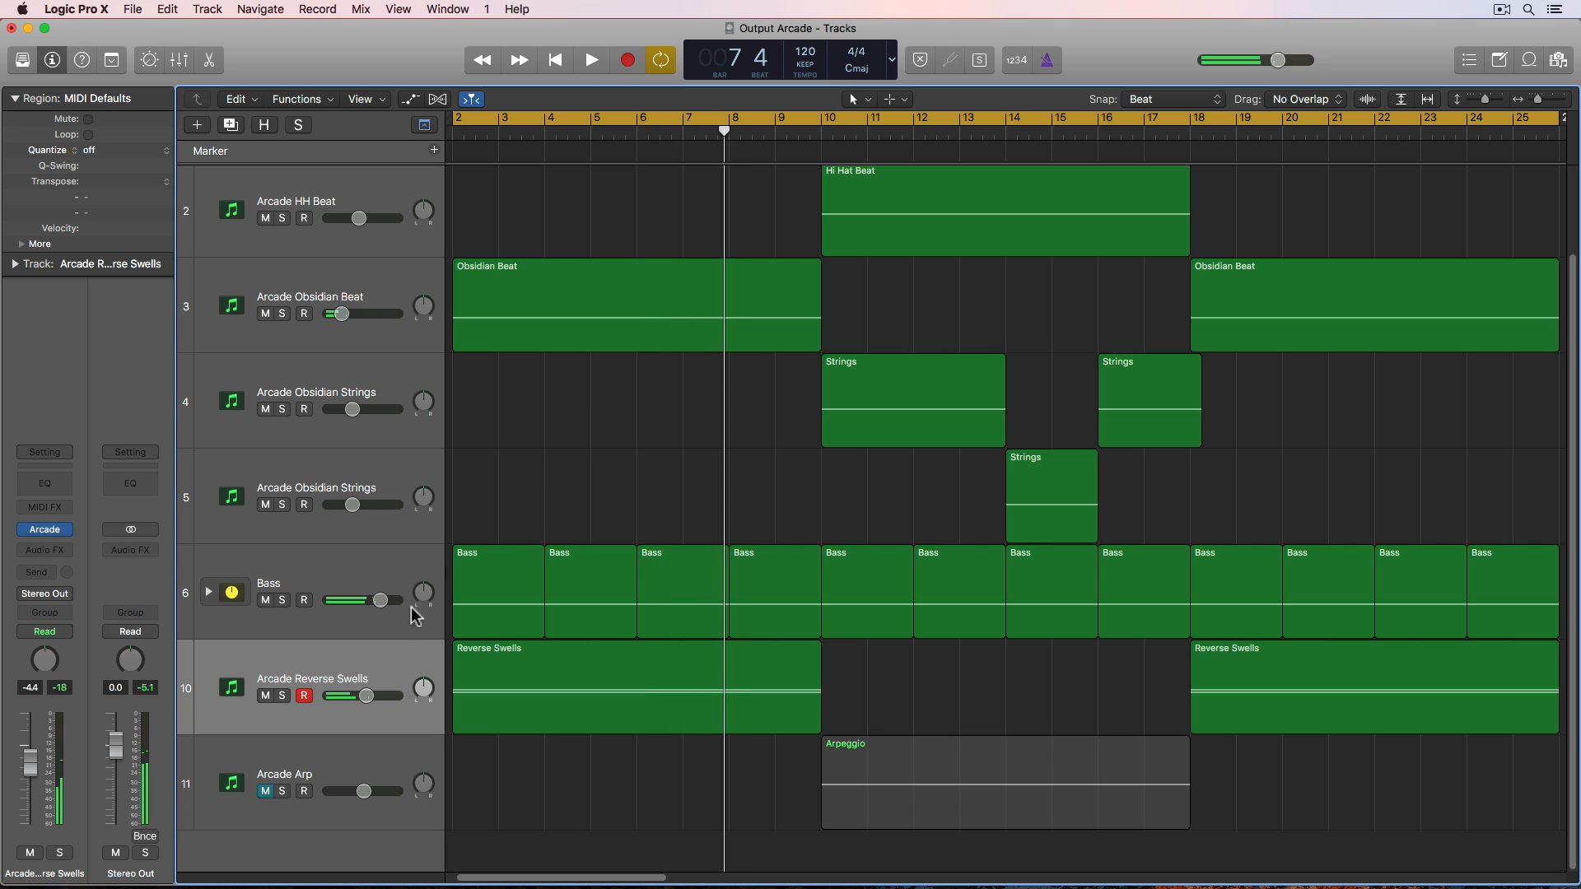
- Set the Arcade session key on the Reverse Swells track to C minor
{"action": "mouse_move", "coordinate": [51, 536]}
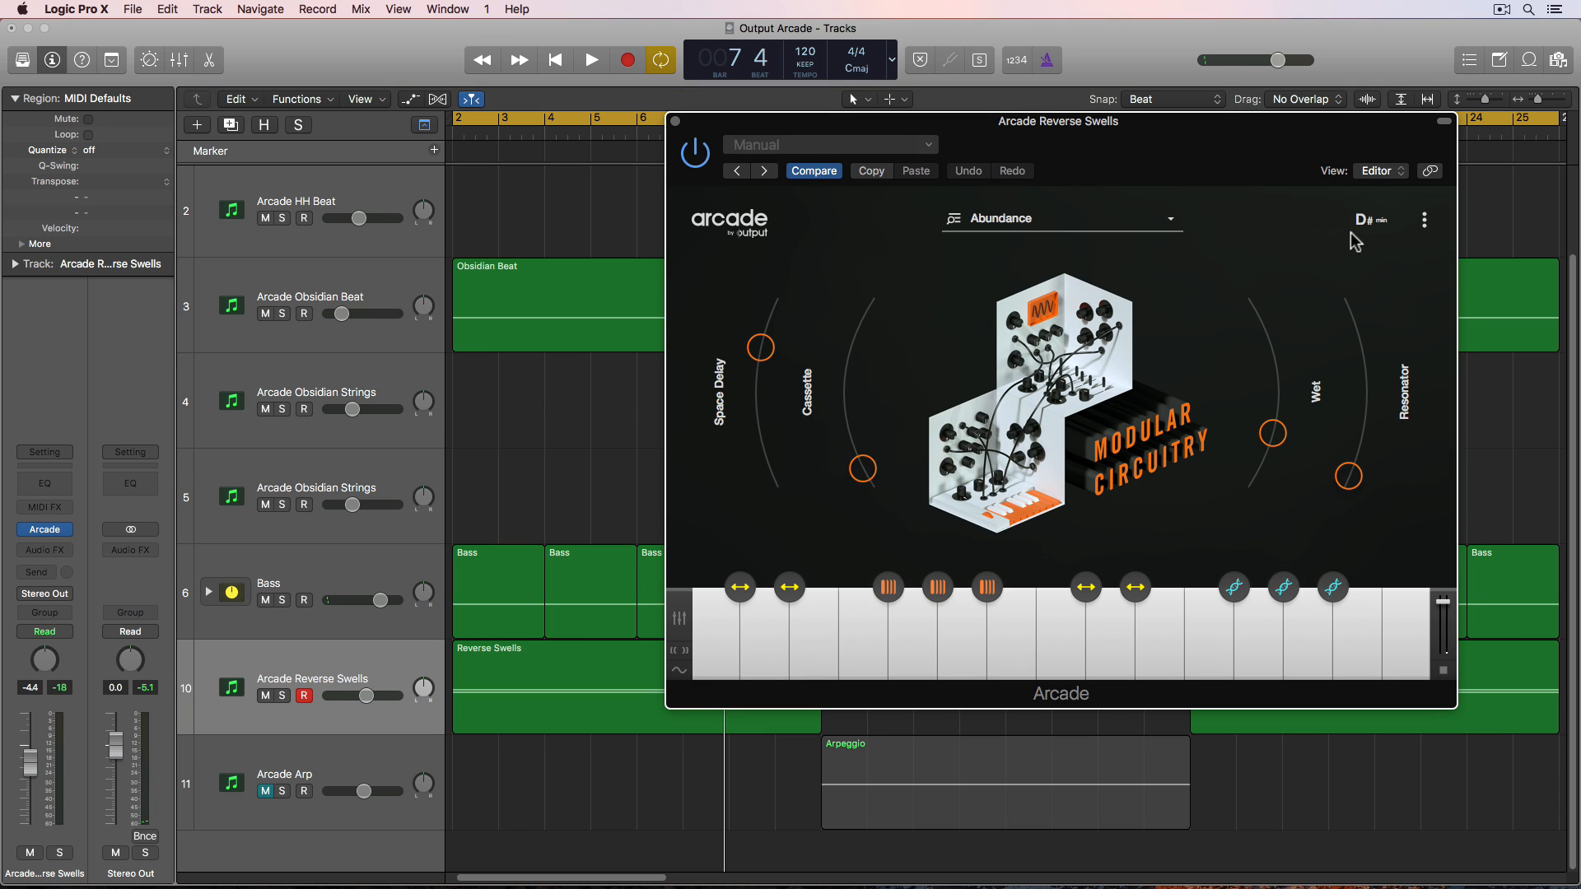
{"action": "left_click", "coordinate": [1372, 220]}
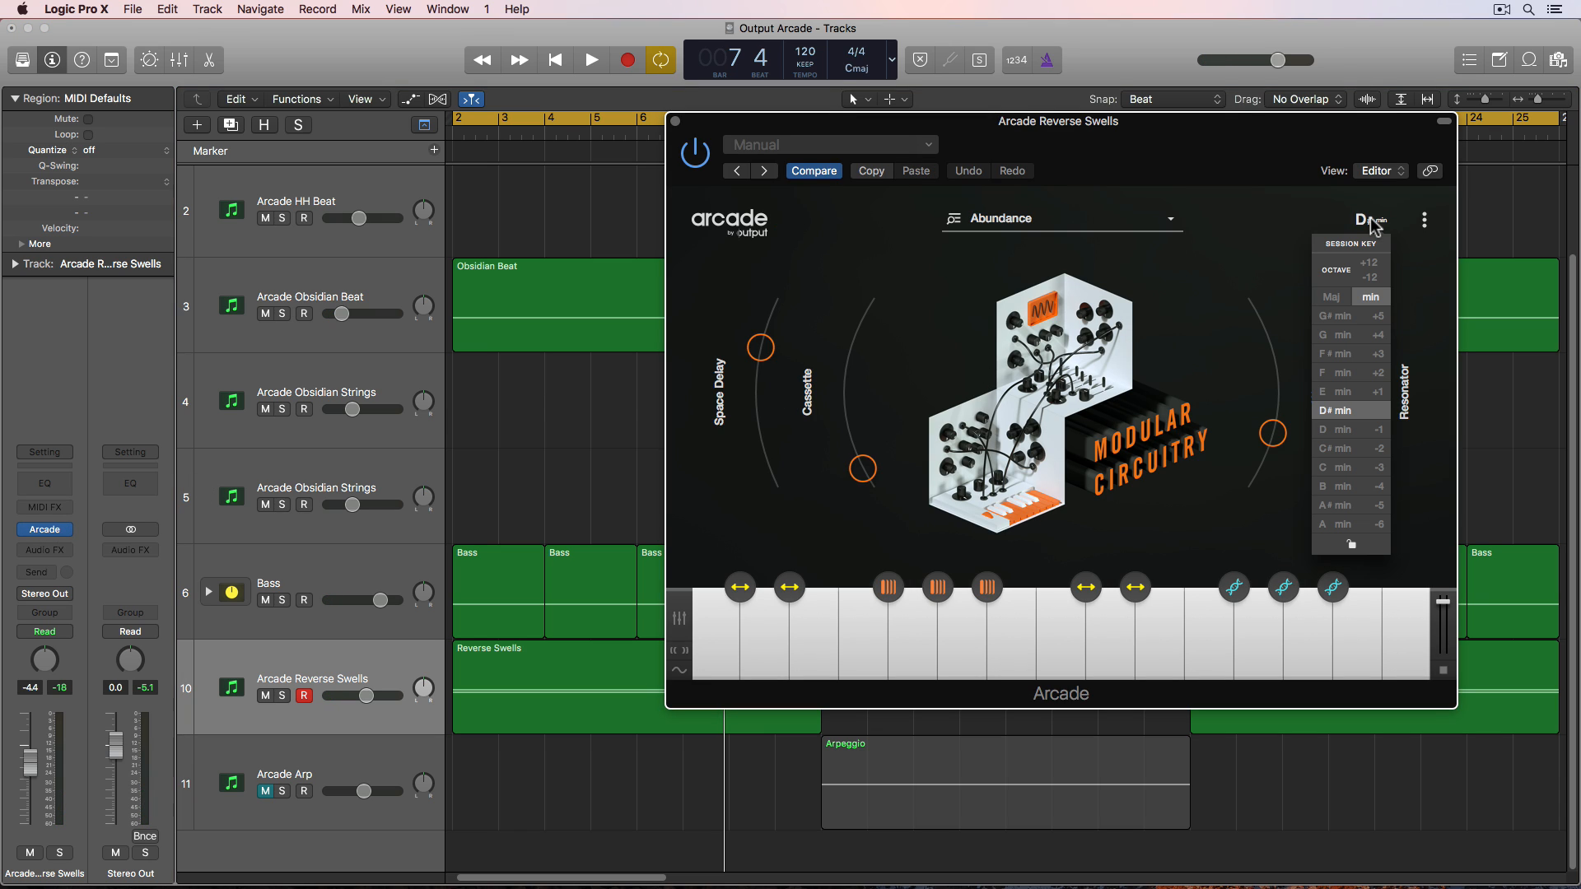
{"action": "left_click", "coordinate": [1354, 467]}
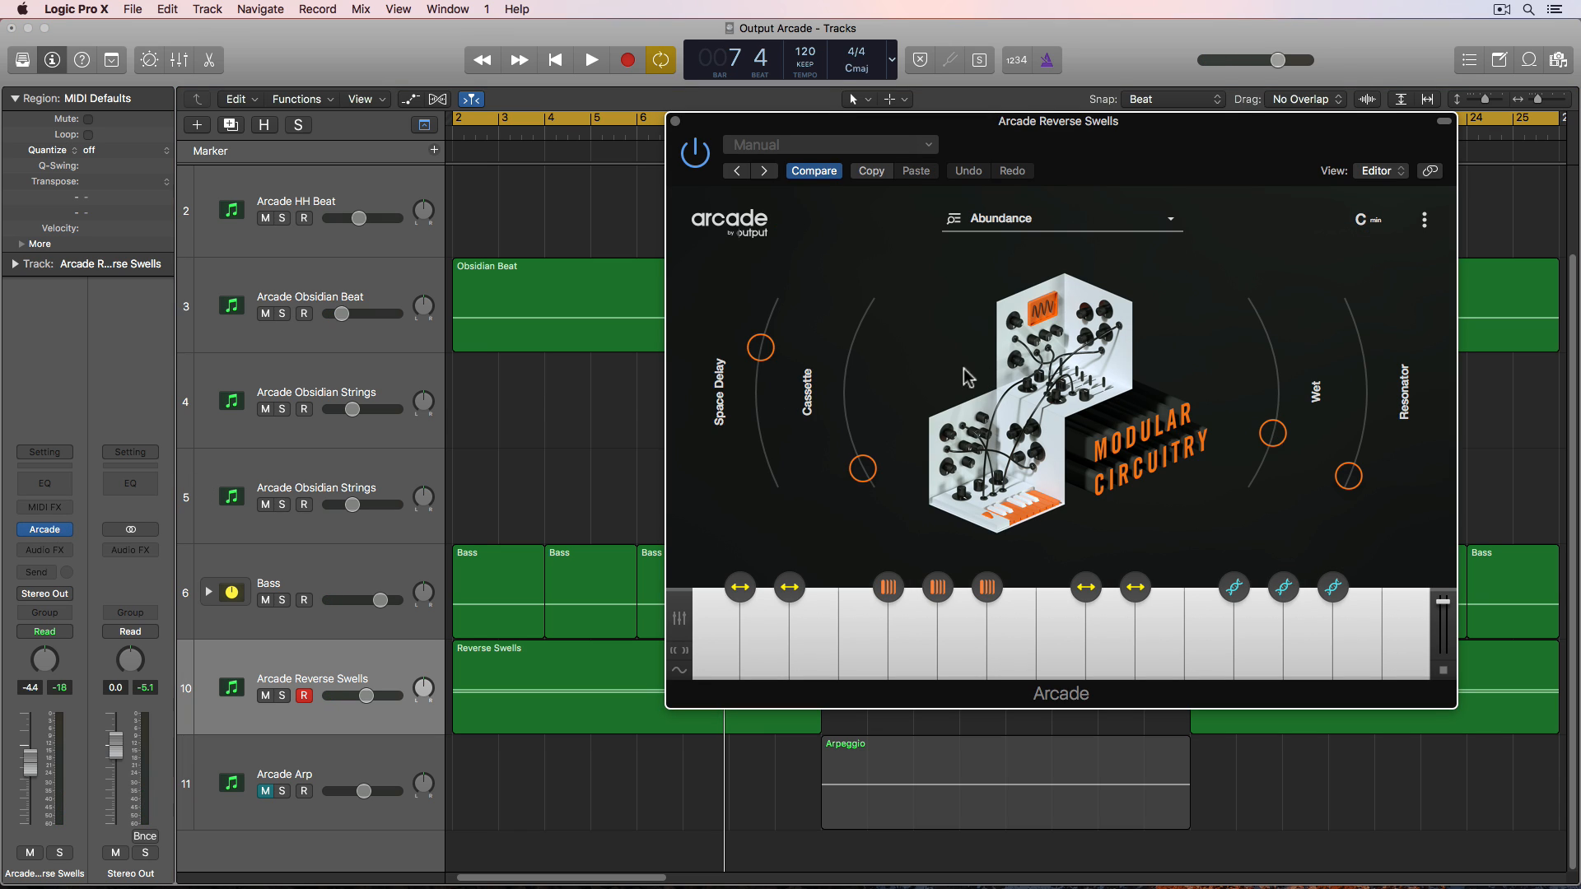
- Disarm recording on the Reverse Swells track, play the part back, and close its Arcade plug-in window
{"action": "key", "text": "space"}
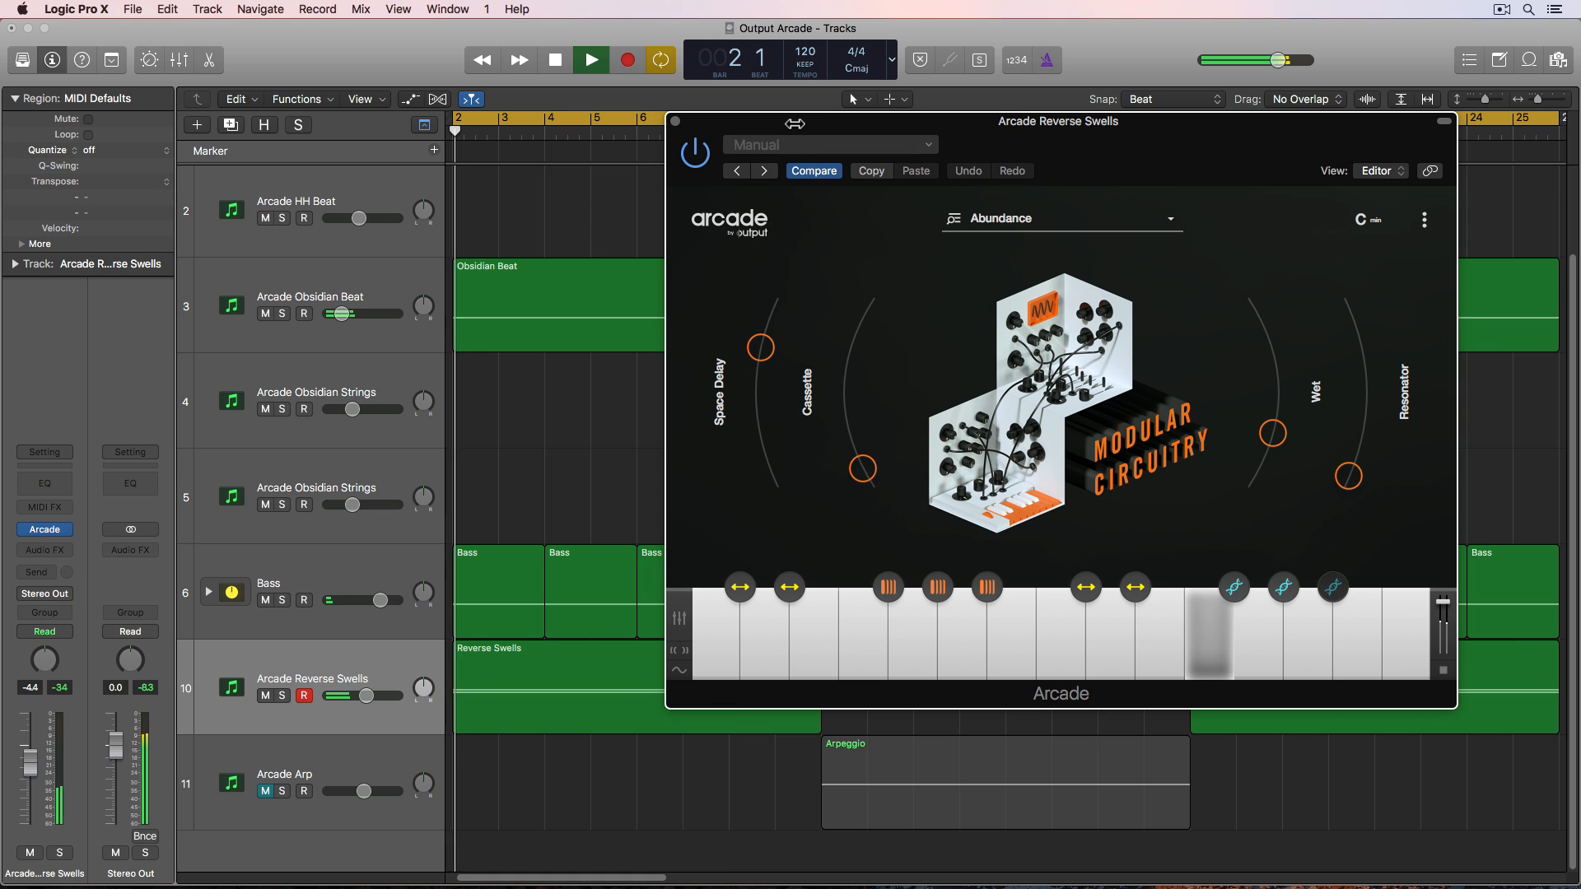
{"action": "left_click", "coordinate": [304, 696]}
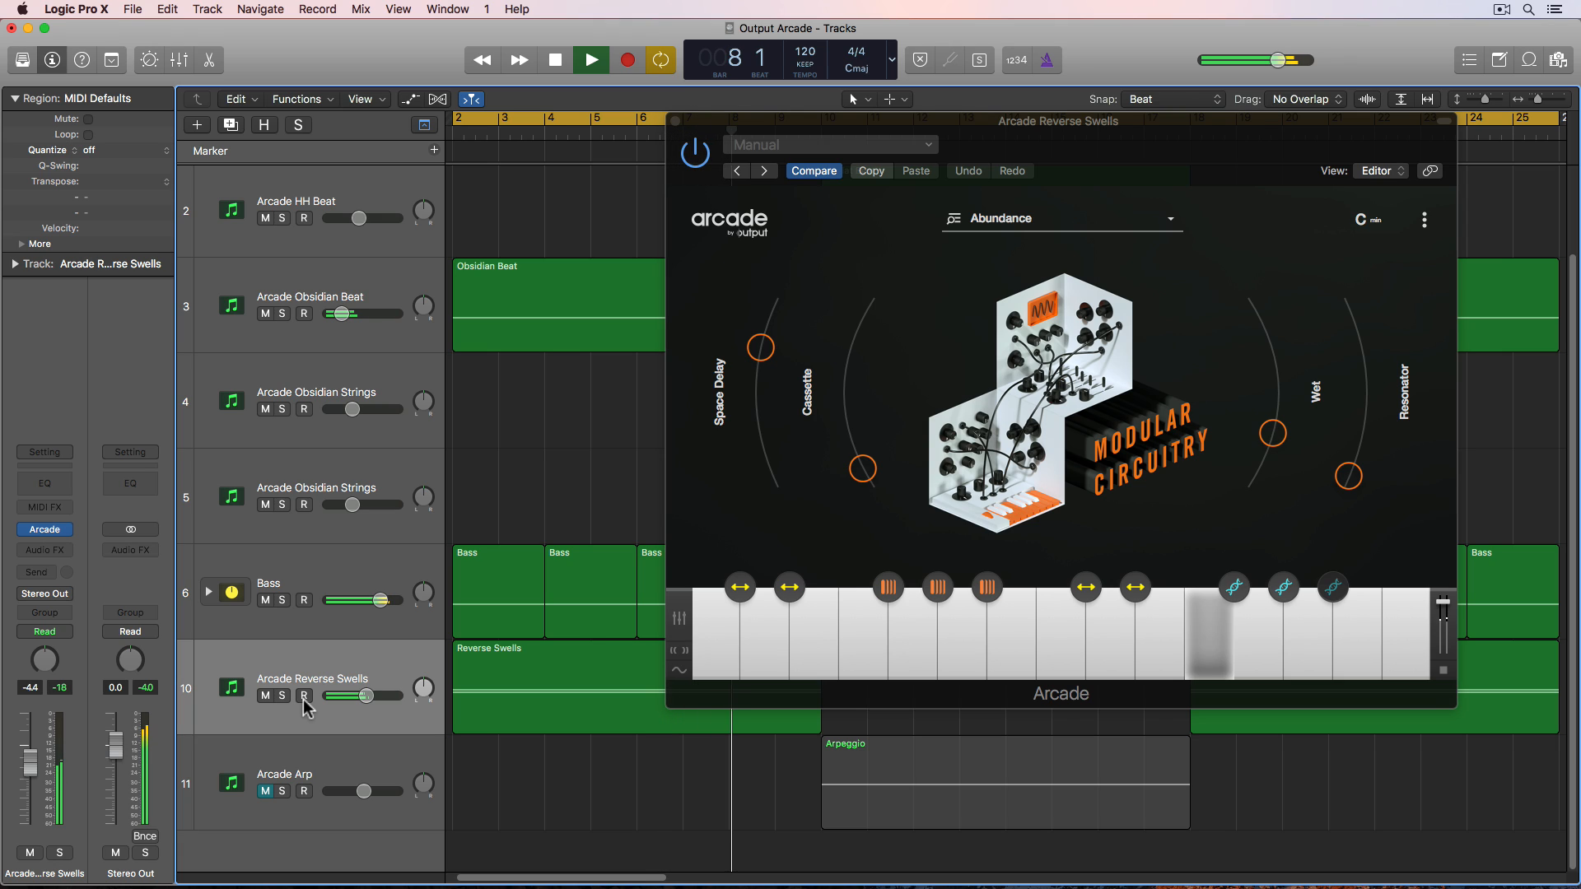
{"action": "key", "text": "space"}
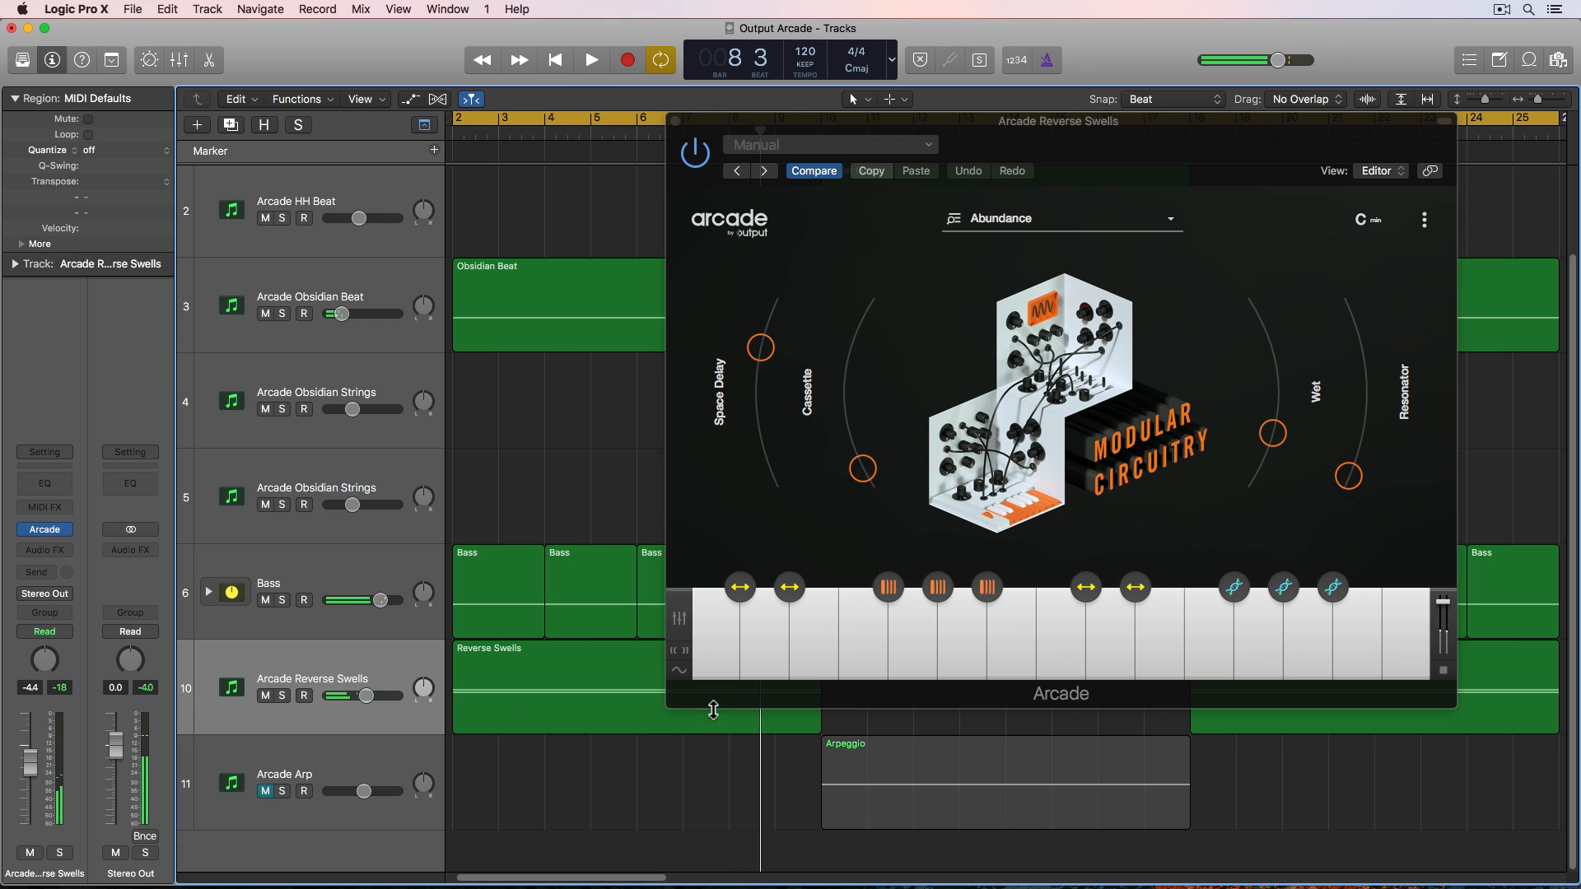
{"action": "left_click", "coordinate": [1363, 634]}
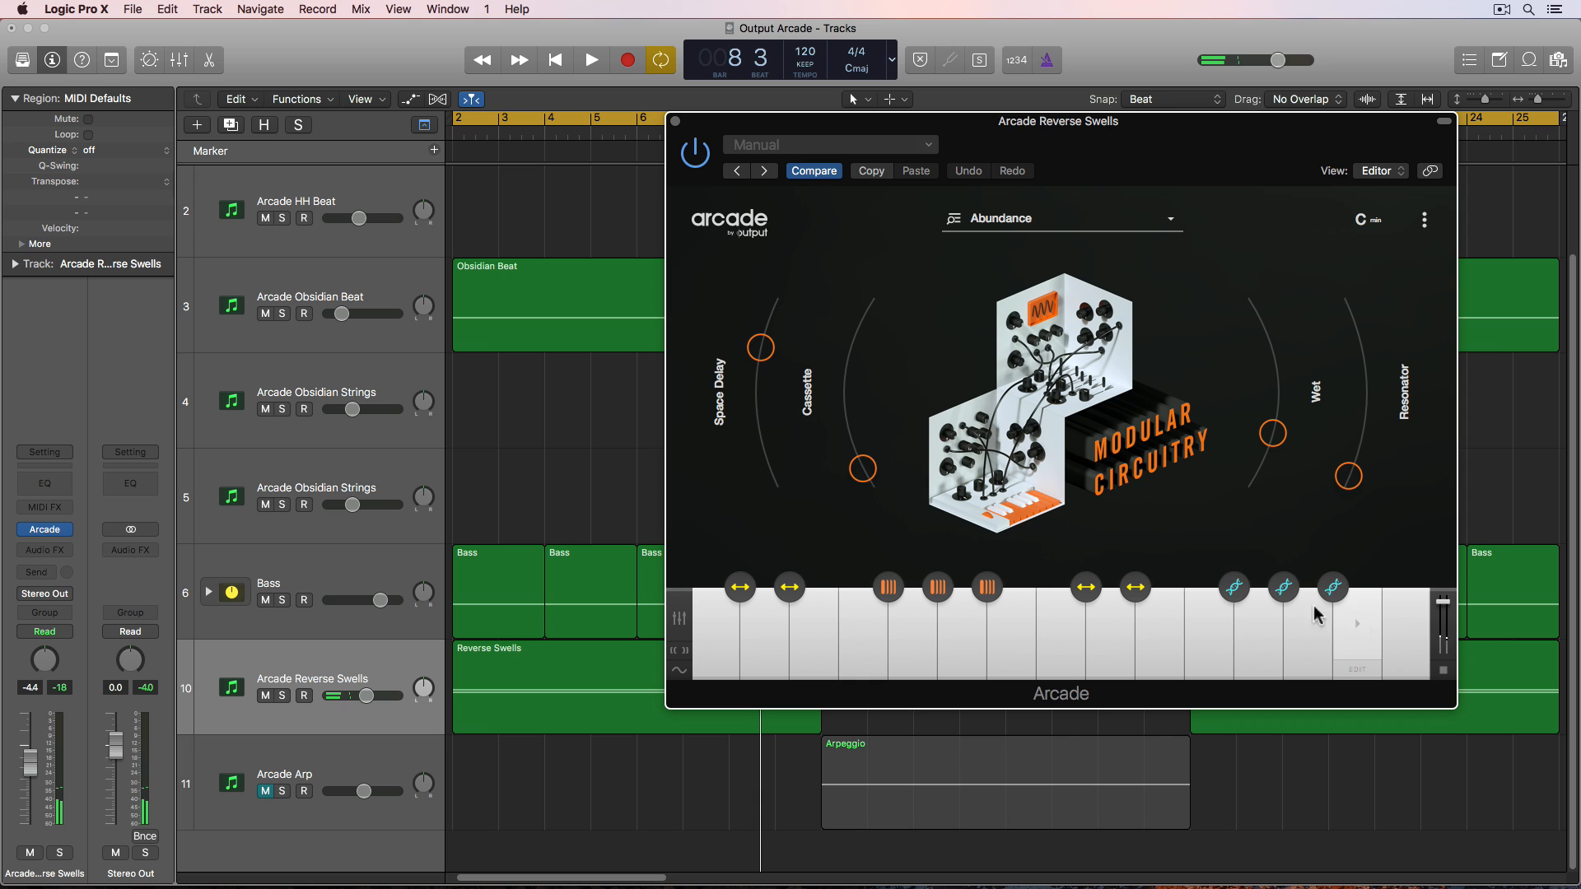
{"action": "left_click", "coordinate": [675, 122]}
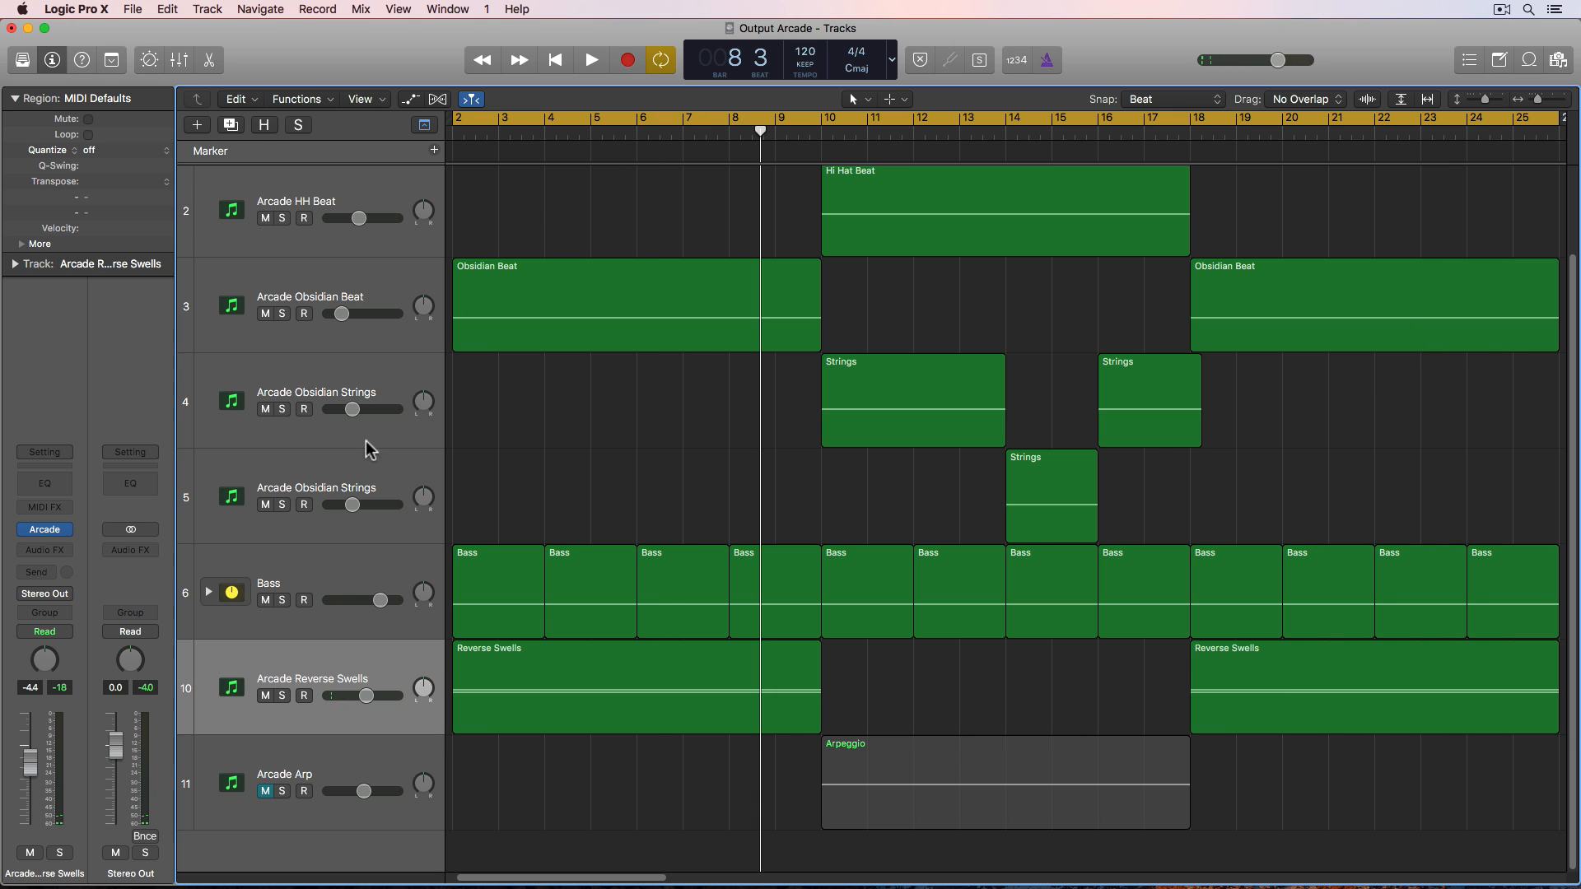
- Select and solo the Arcade Arp track, open its Arcade instrument, and load the Abundance kit
{"action": "left_click", "coordinate": [303, 751]}
{"action": "left_click", "coordinate": [265, 792]}
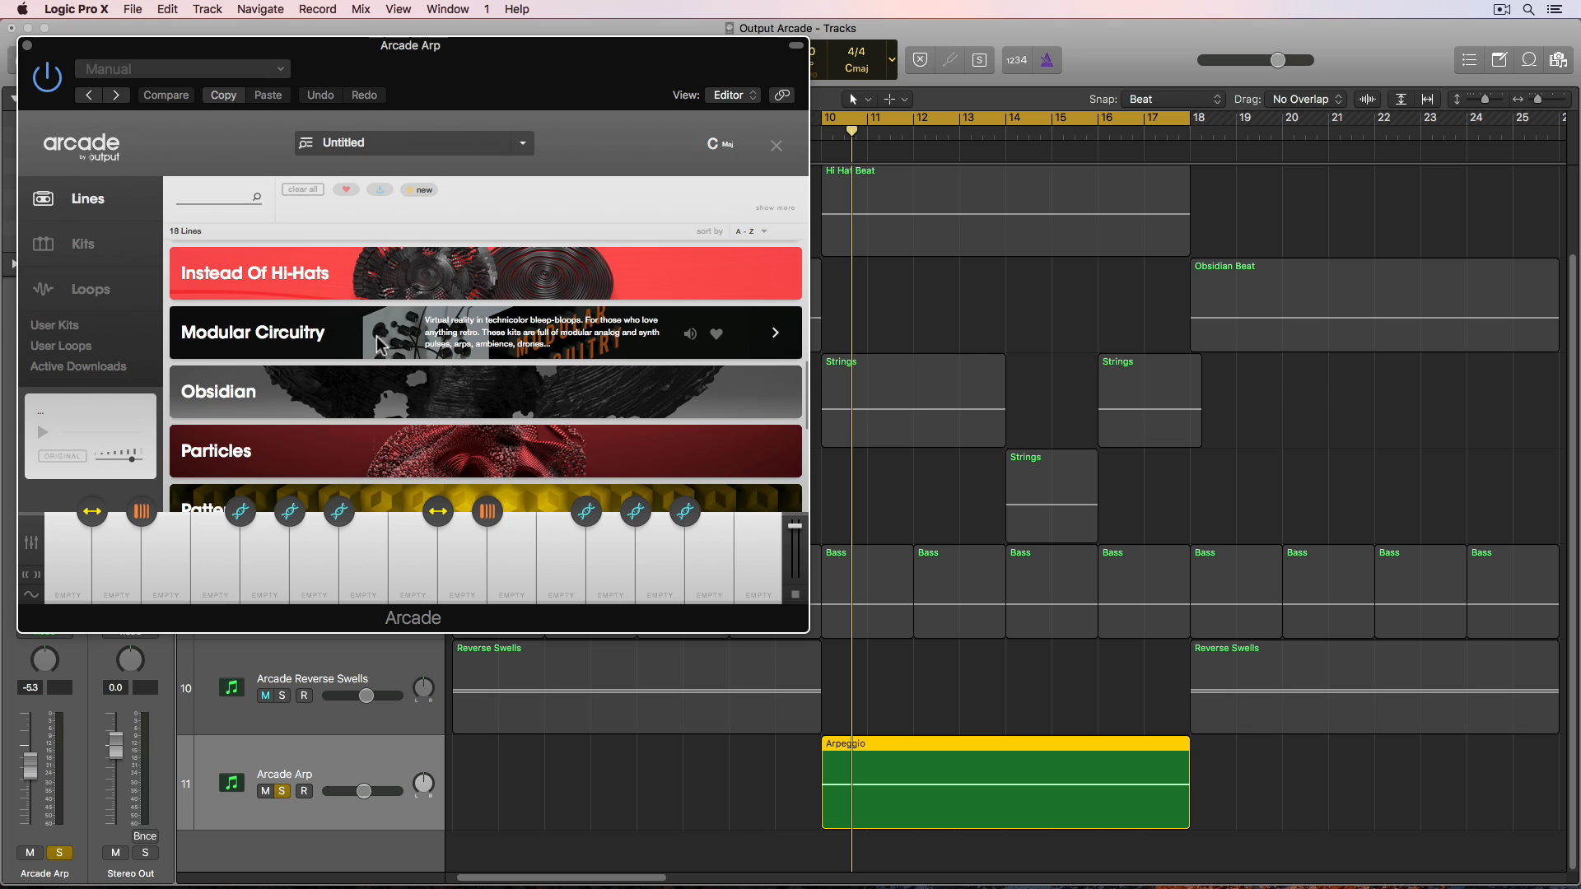
{"action": "left_click", "coordinate": [373, 339]}
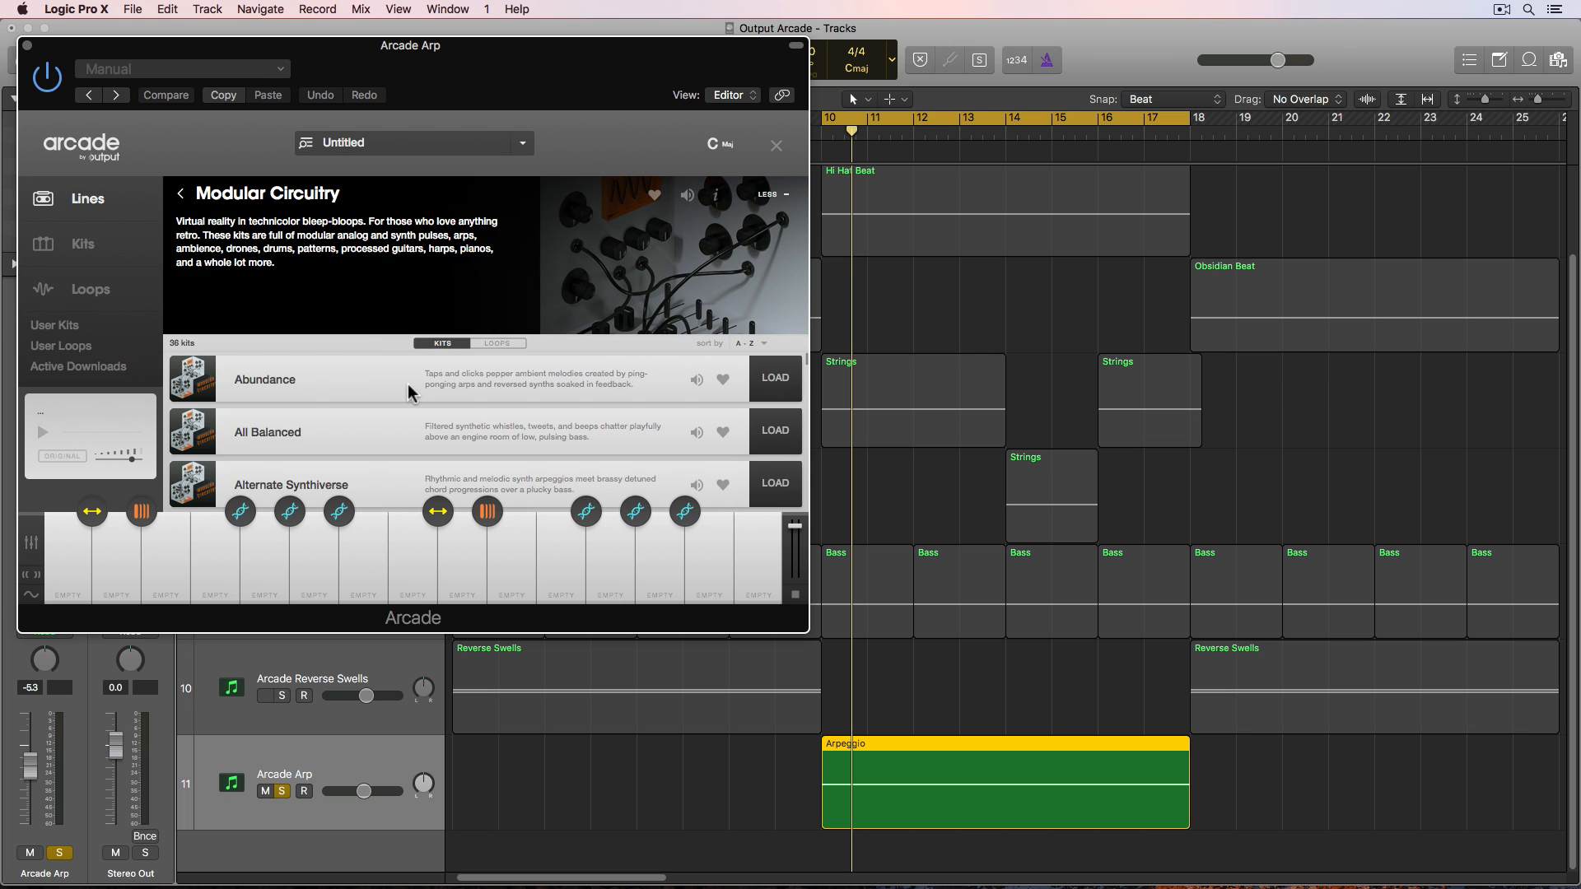
{"action": "left_click", "coordinate": [775, 378]}
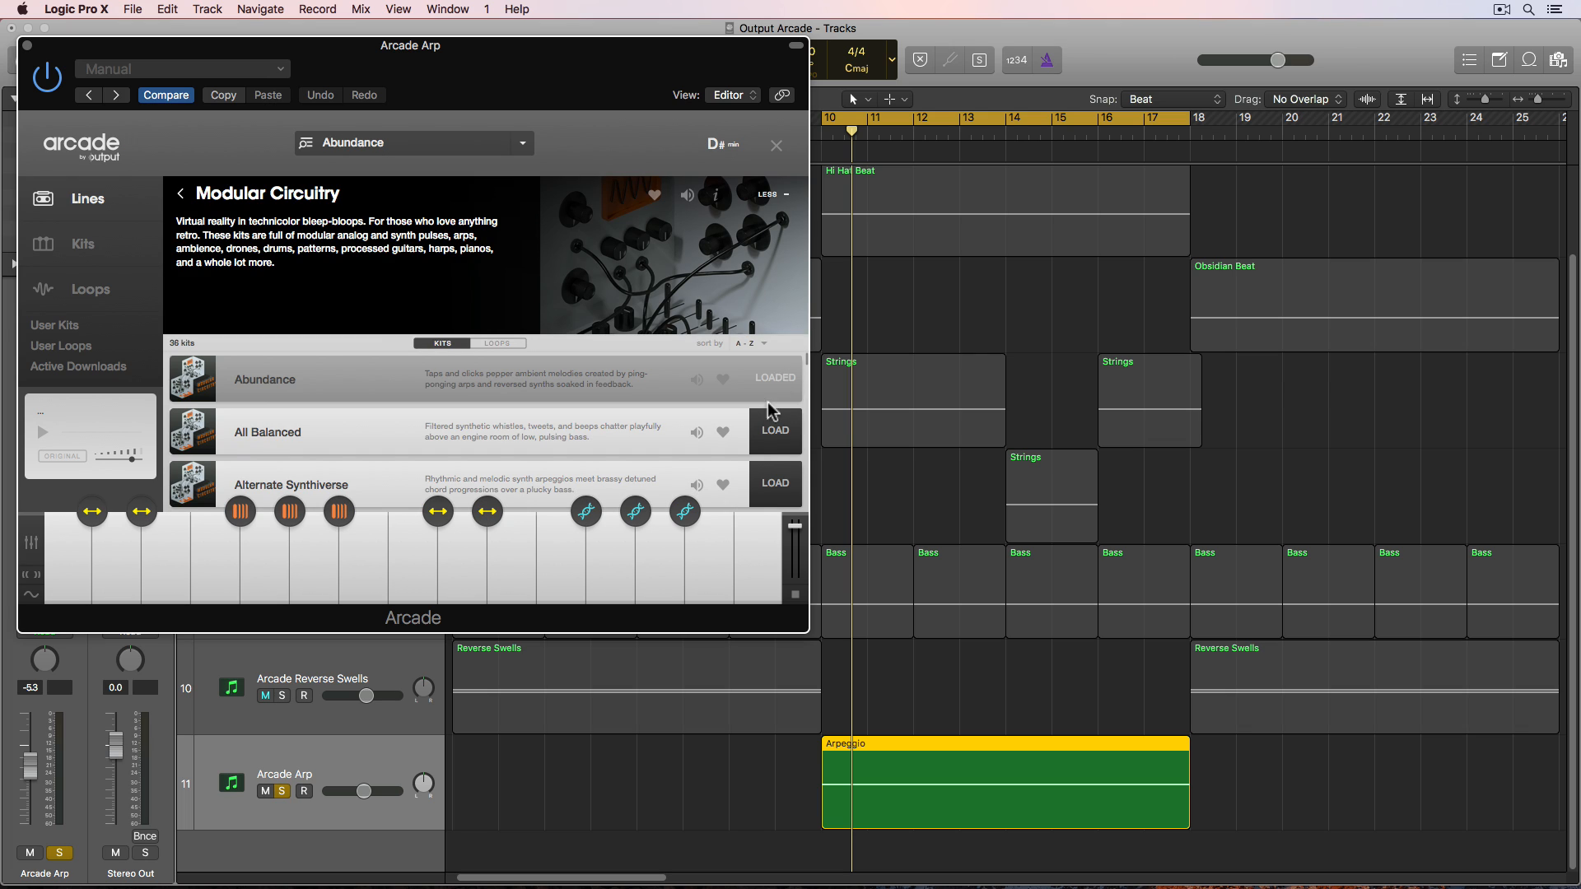
- Set the Arcade session key on the Arcade Arp track to C minor
{"action": "left_click", "coordinate": [713, 554]}
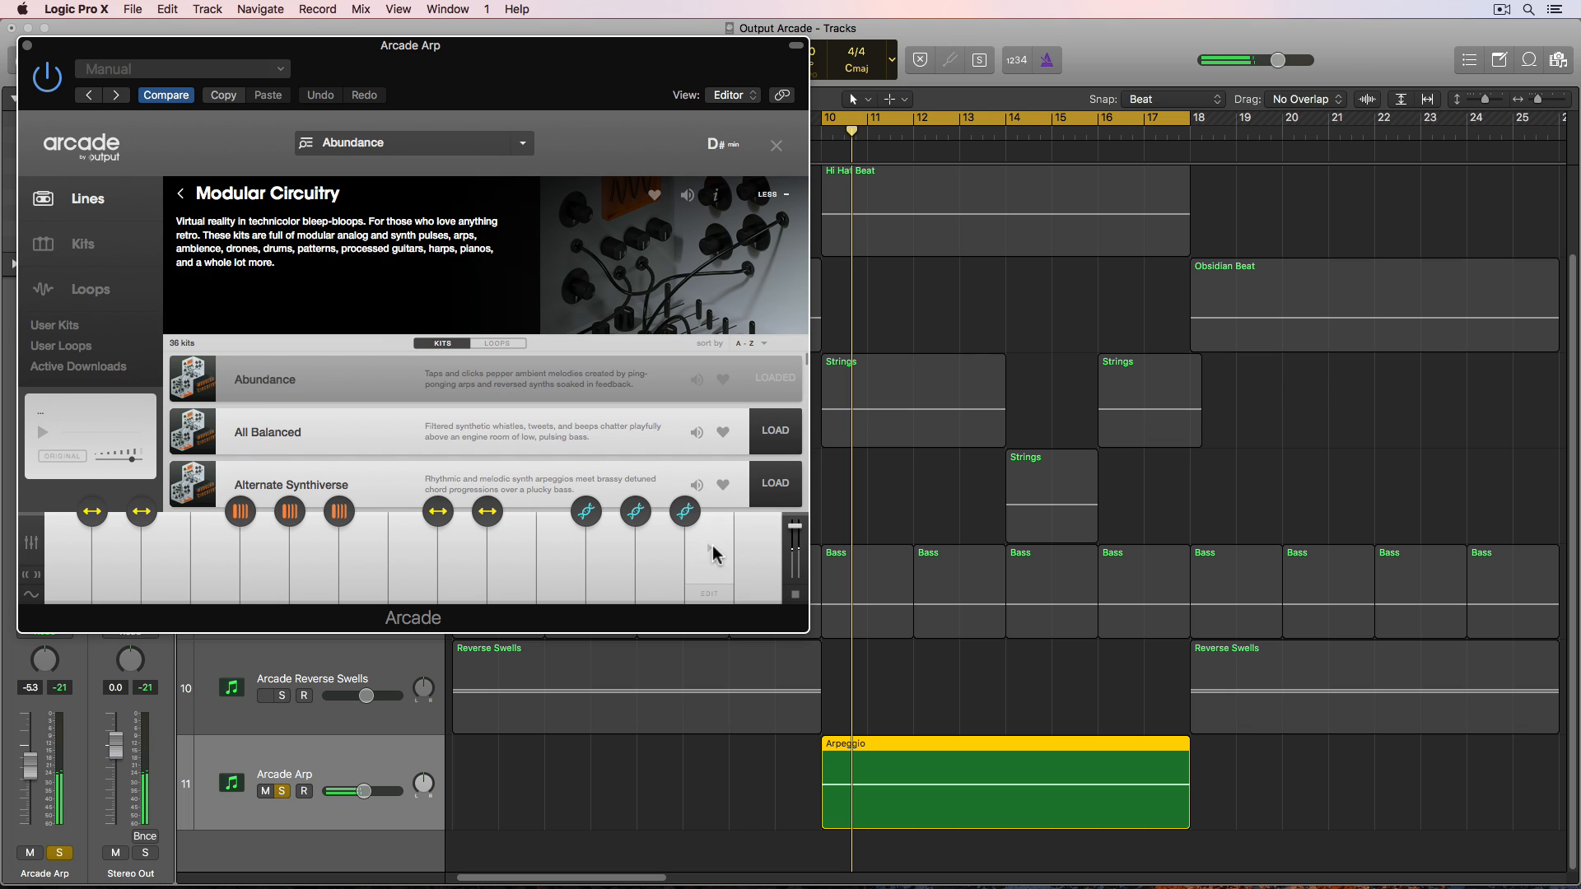
{"action": "left_click", "coordinate": [715, 142]}
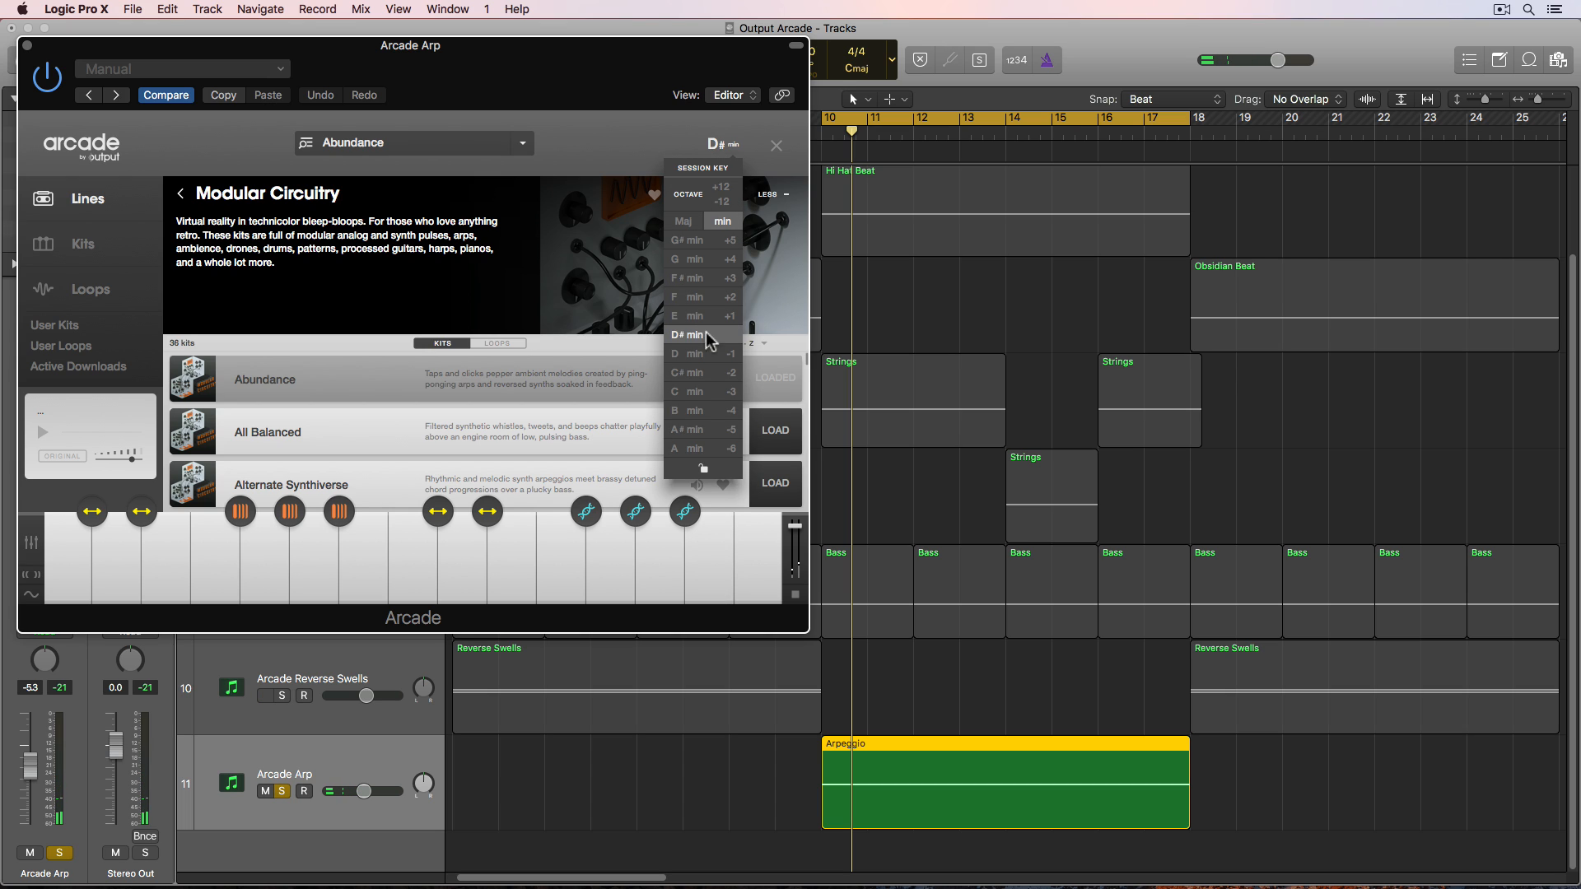
{"action": "left_click", "coordinate": [712, 388]}
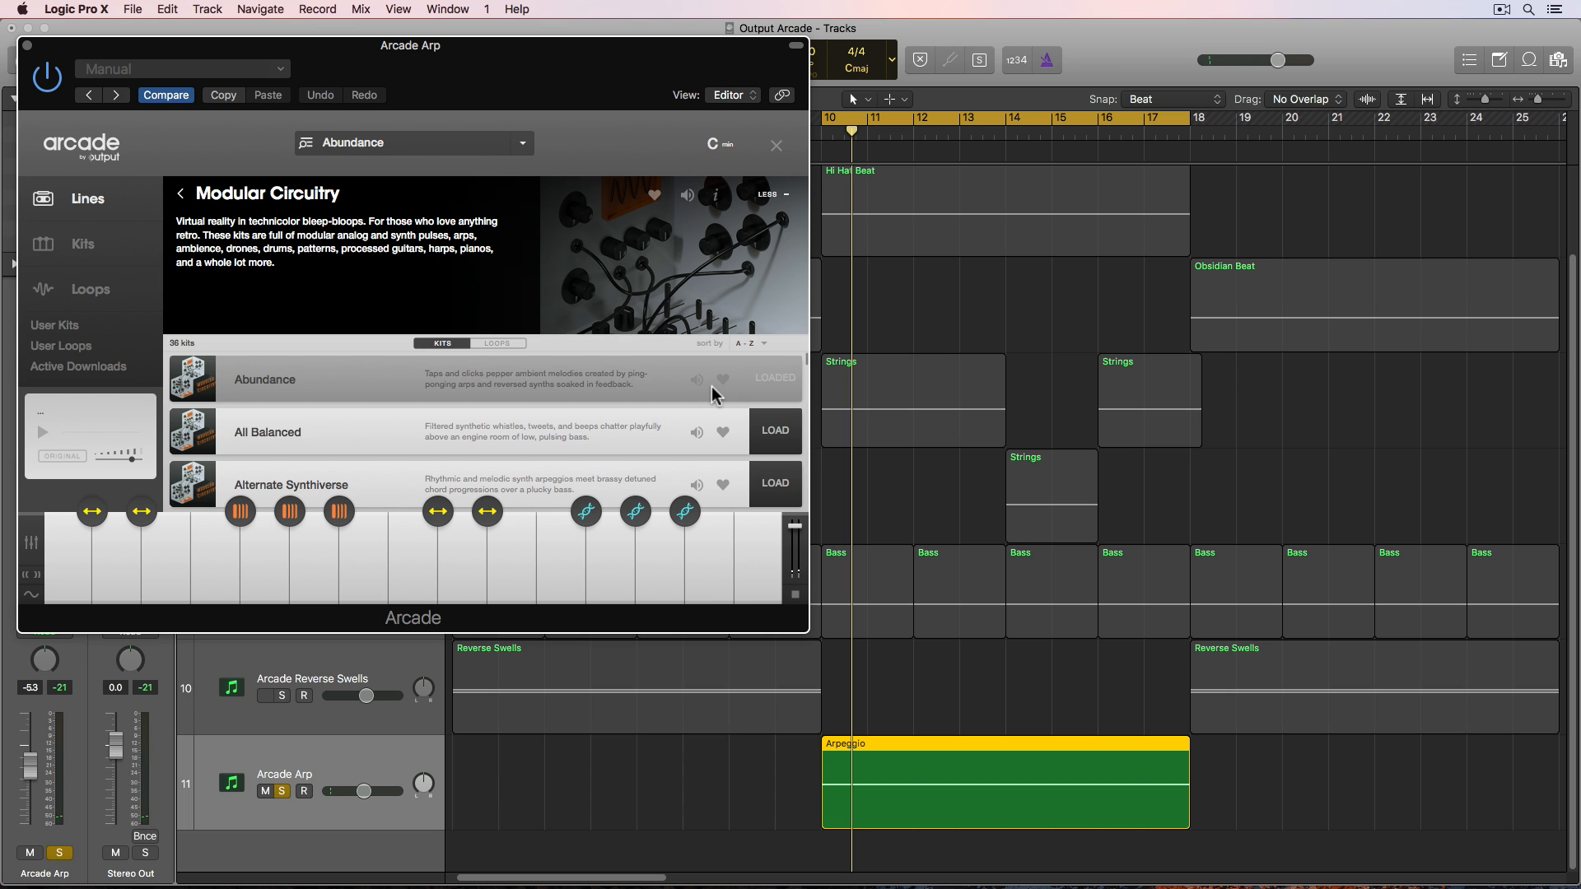
- Audition the Abundance kit's keys across the keyboard on the Arcade Arp track
{"action": "left_click", "coordinate": [715, 594]}
{"action": "left_click", "coordinate": [709, 579]}
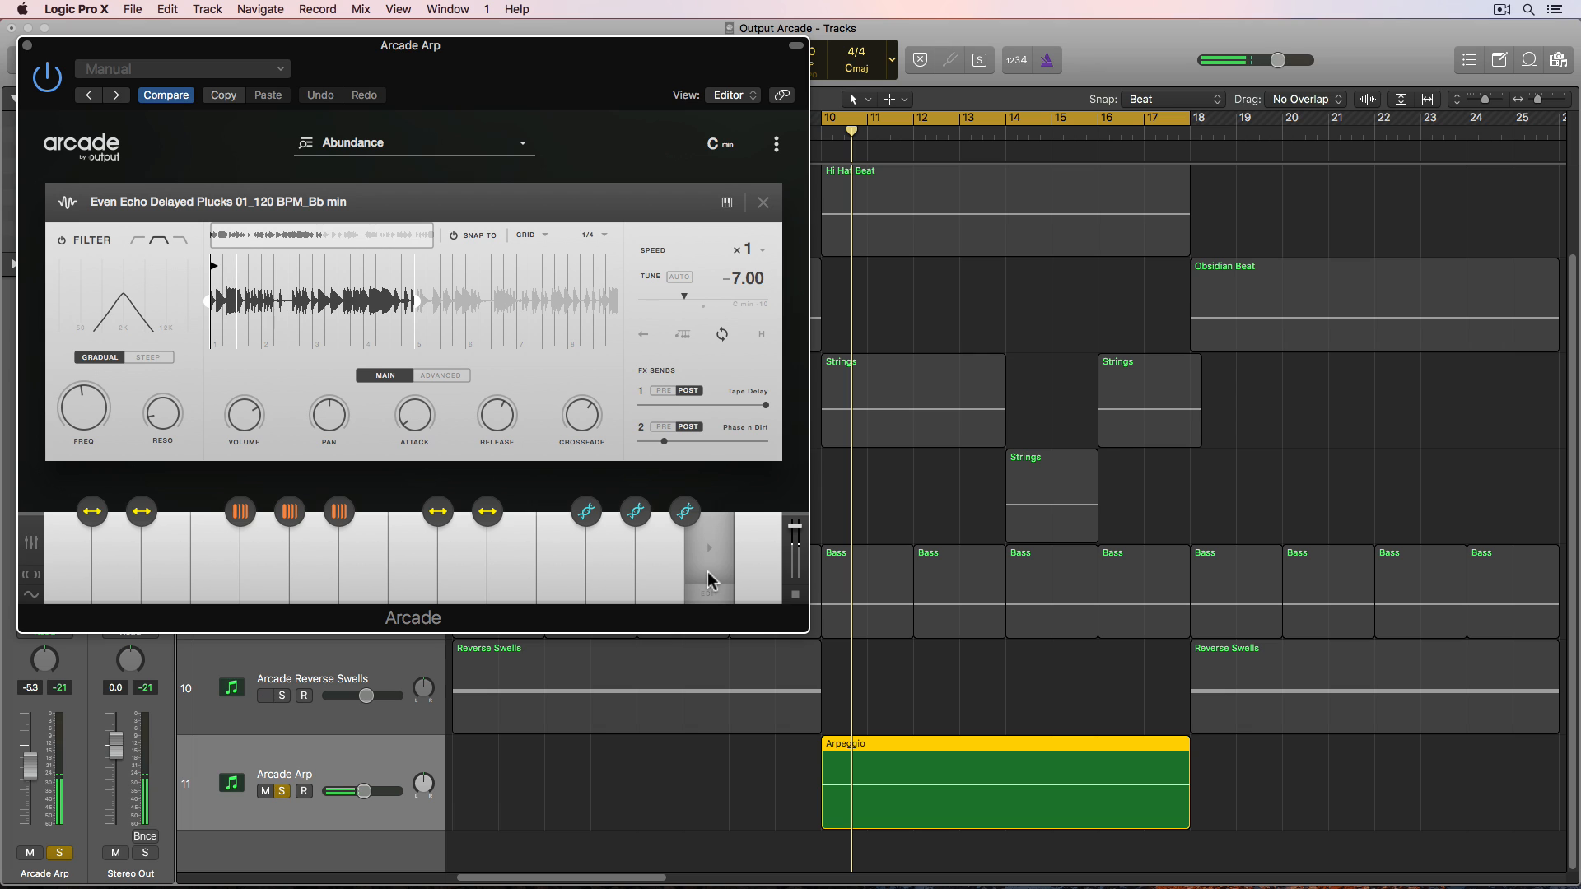
{"action": "left_click", "coordinate": [658, 596]}
{"action": "left_click", "coordinate": [610, 596]}
{"action": "left_click", "coordinate": [554, 594]}
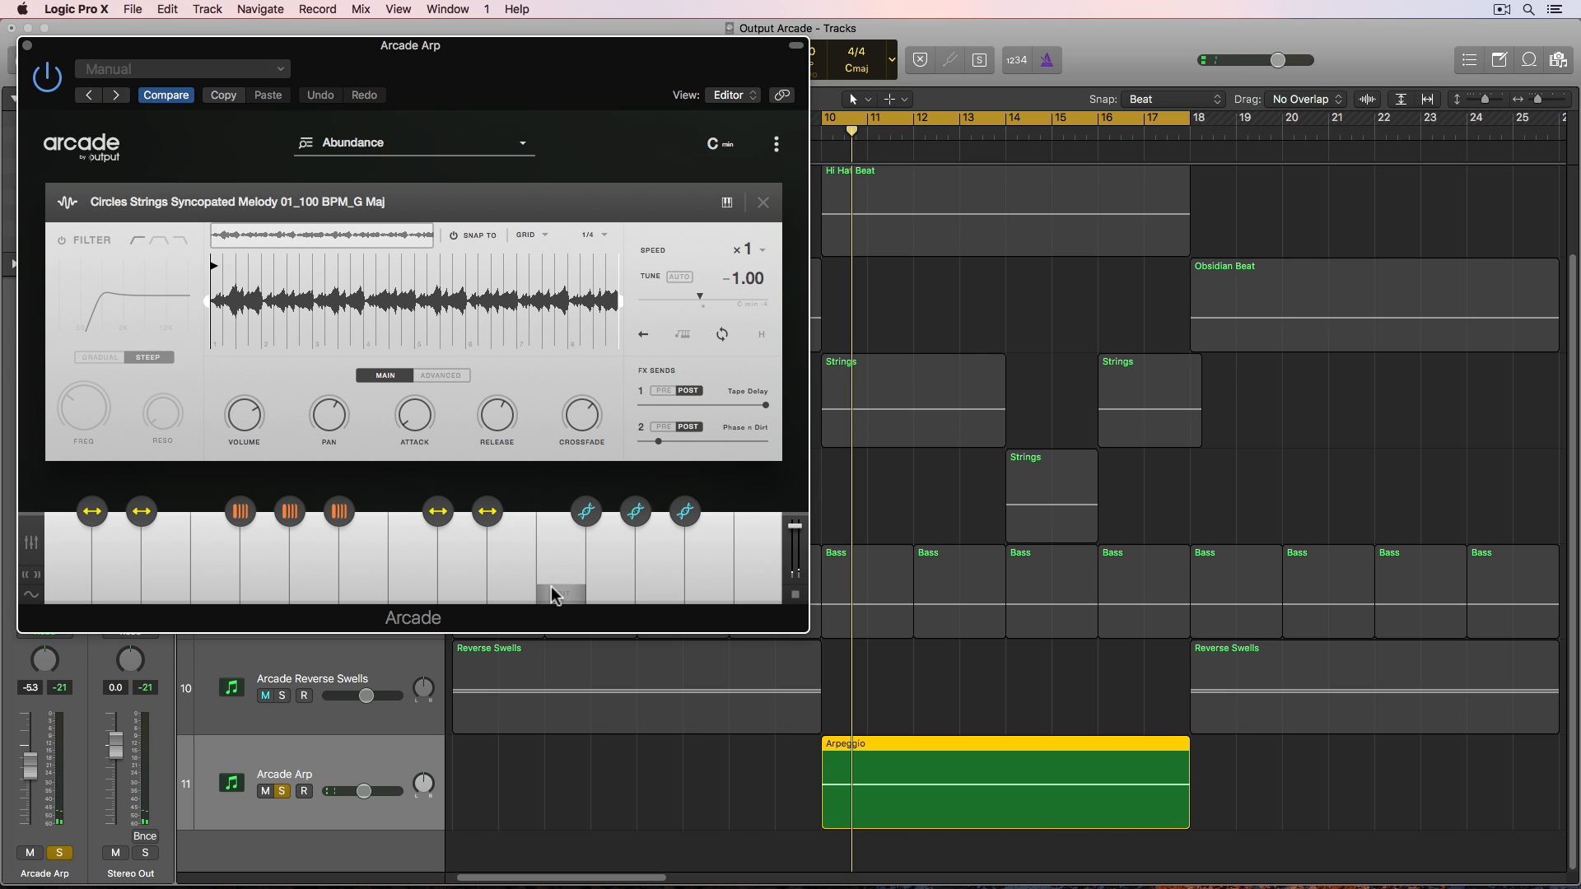
{"action": "left_click", "coordinate": [513, 595]}
{"action": "left_click", "coordinate": [463, 594]}
{"action": "left_click", "coordinate": [414, 595]}
{"action": "left_click", "coordinate": [364, 594]}
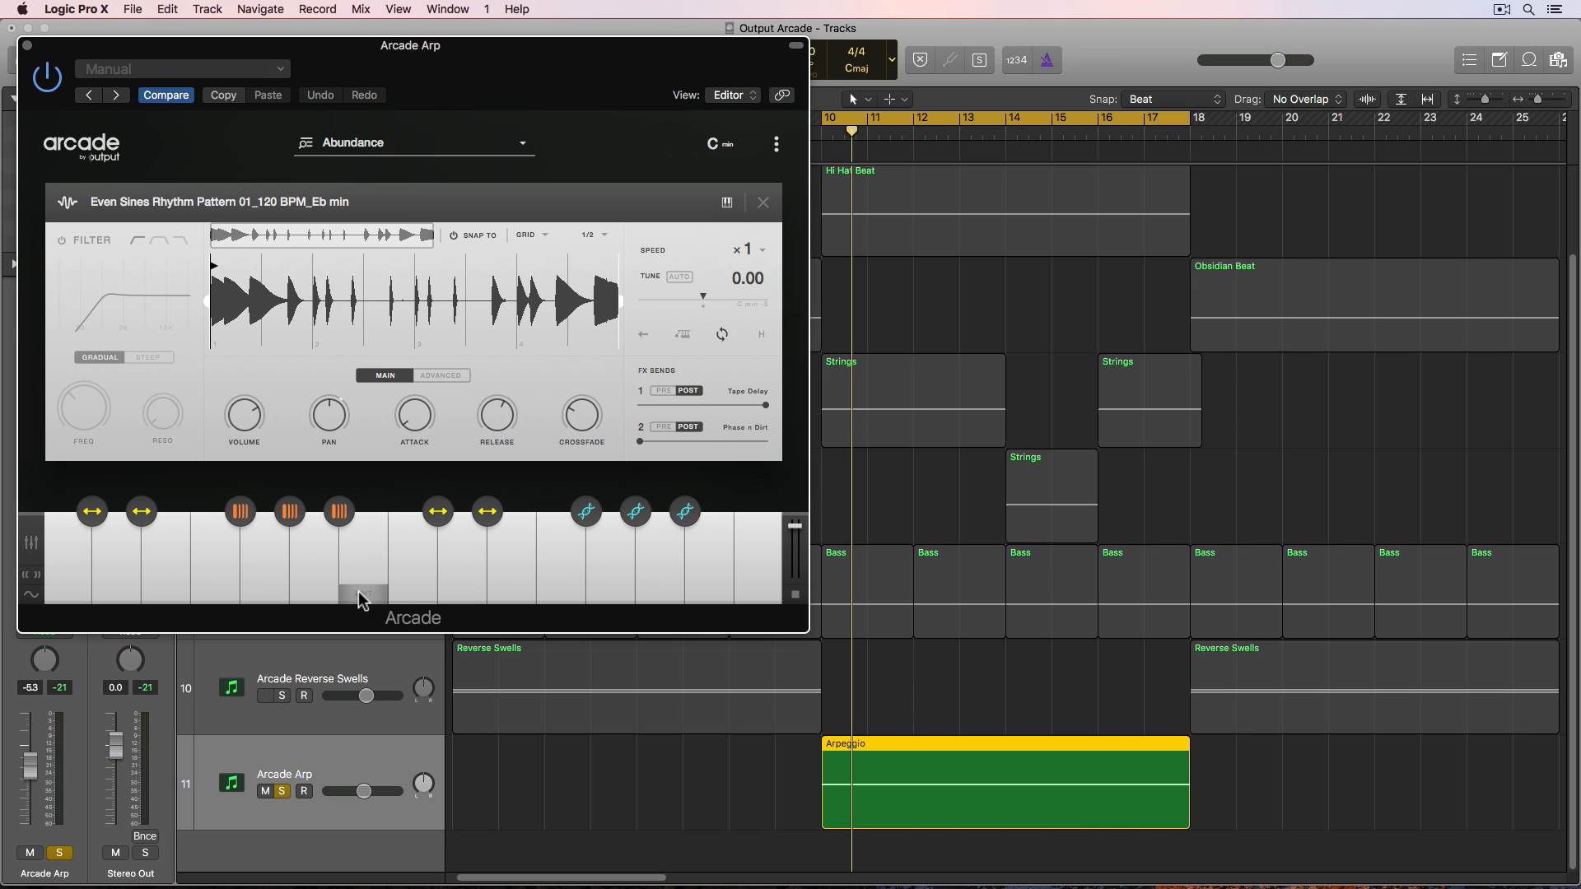
{"action": "left_click", "coordinate": [315, 594]}
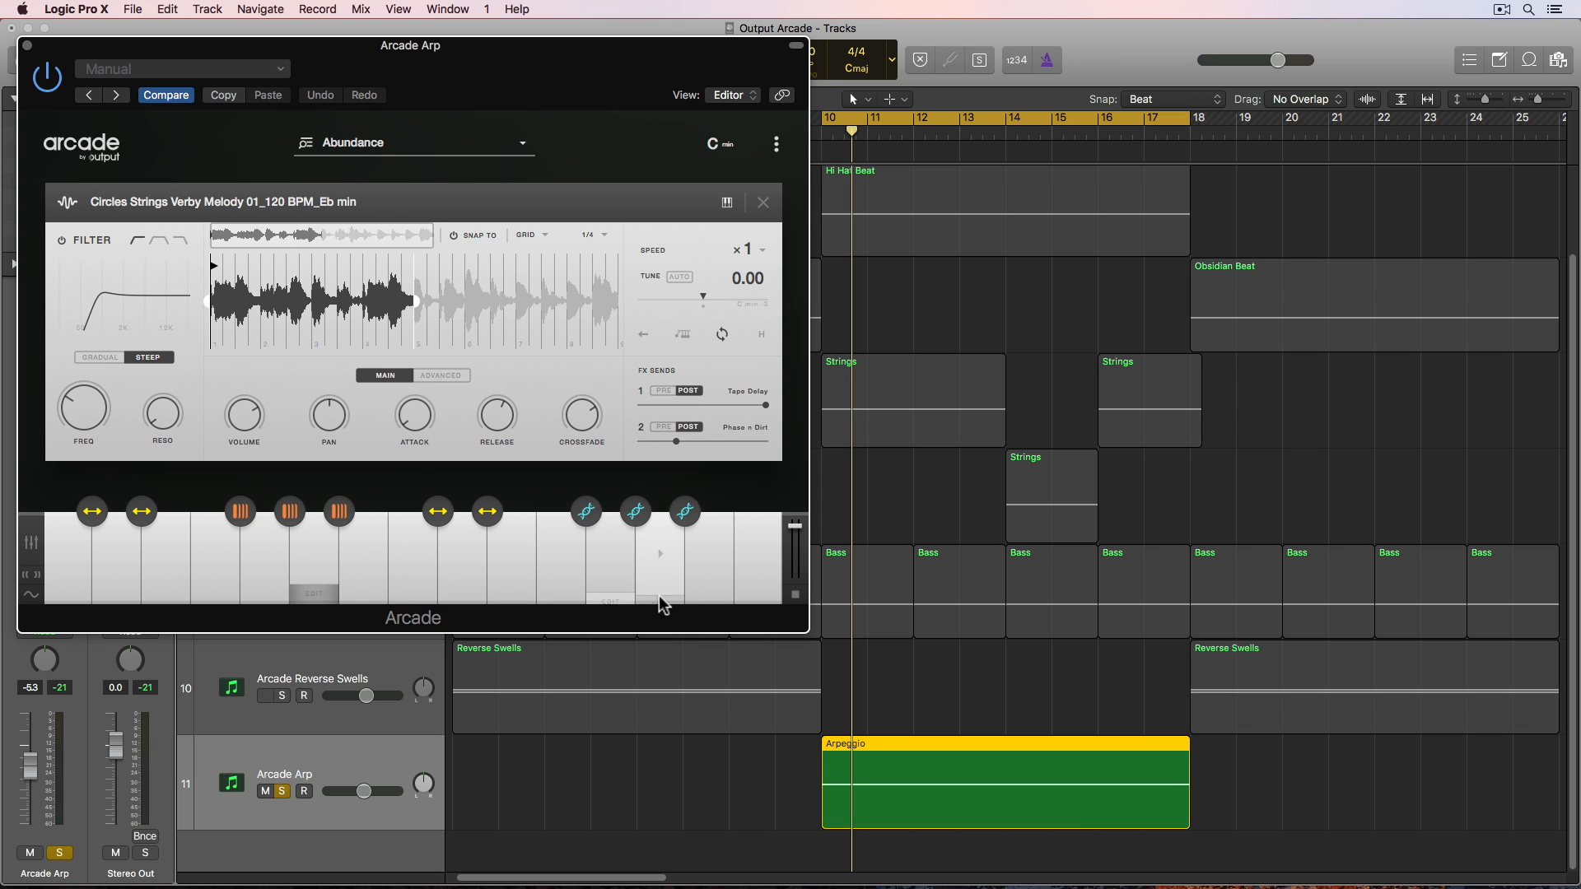
{"action": "left_click", "coordinate": [707, 596]}
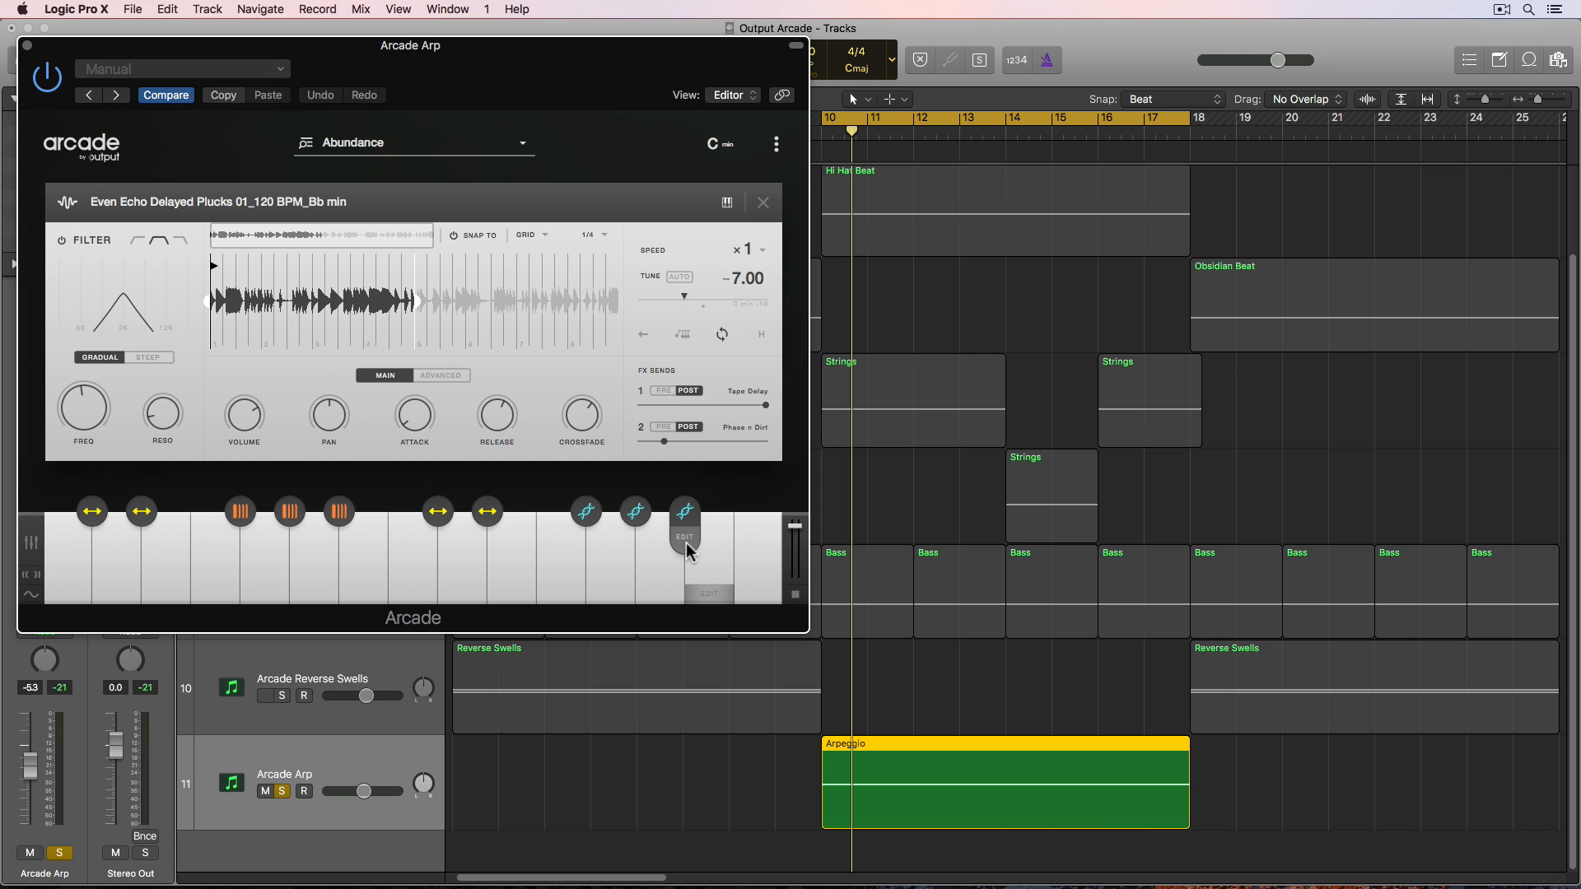
- Open the resequence and playhead modifier editors to inspect their settings
{"action": "left_click", "coordinate": [686, 512]}
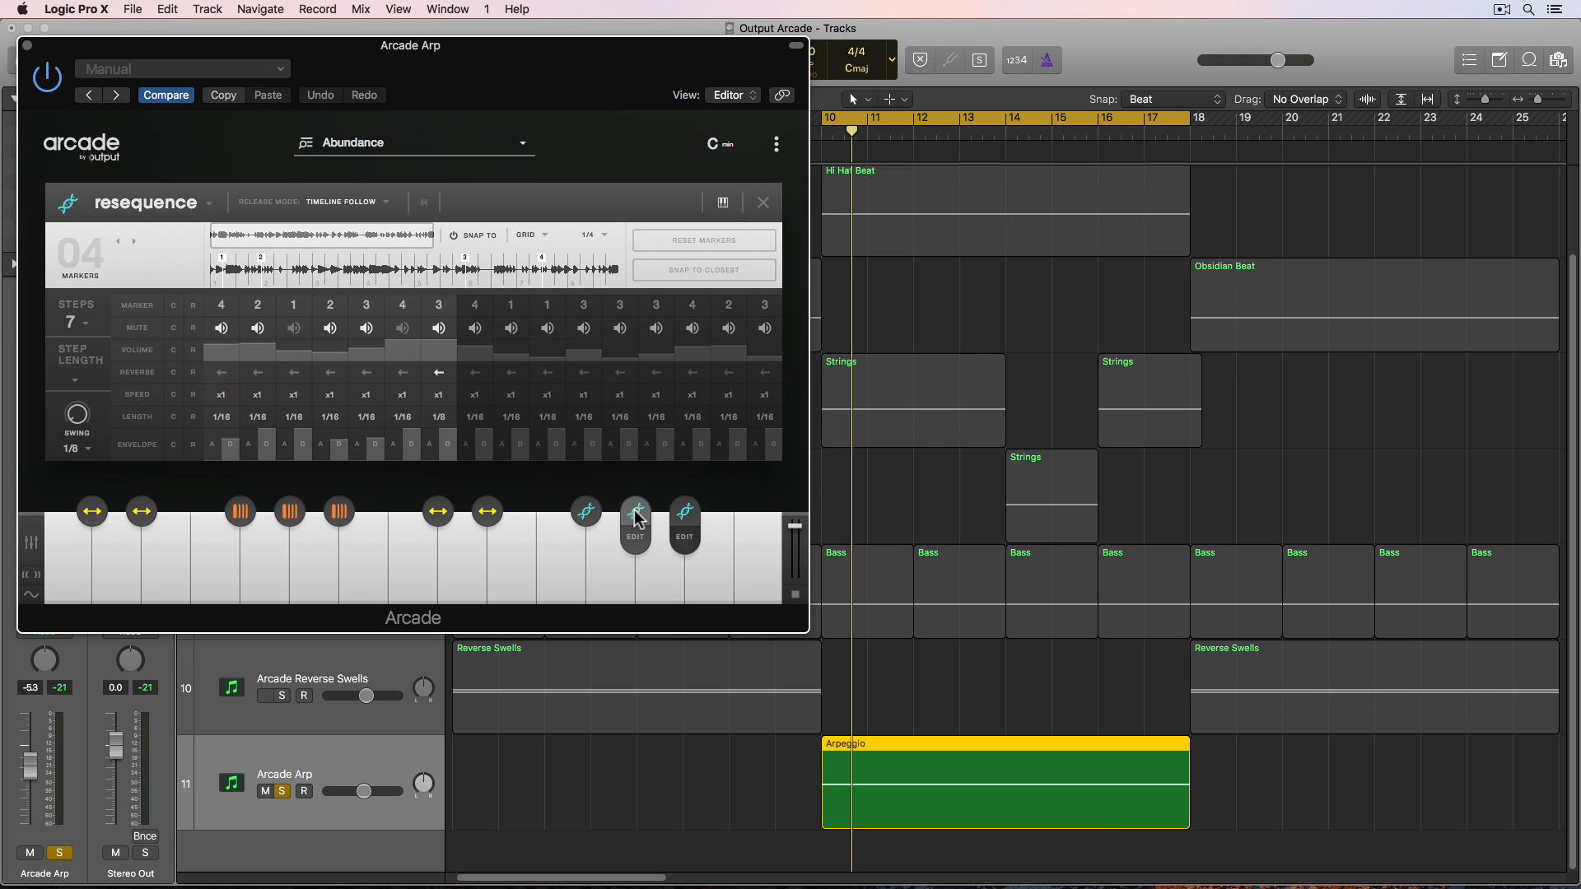
{"action": "left_click", "coordinate": [634, 540]}
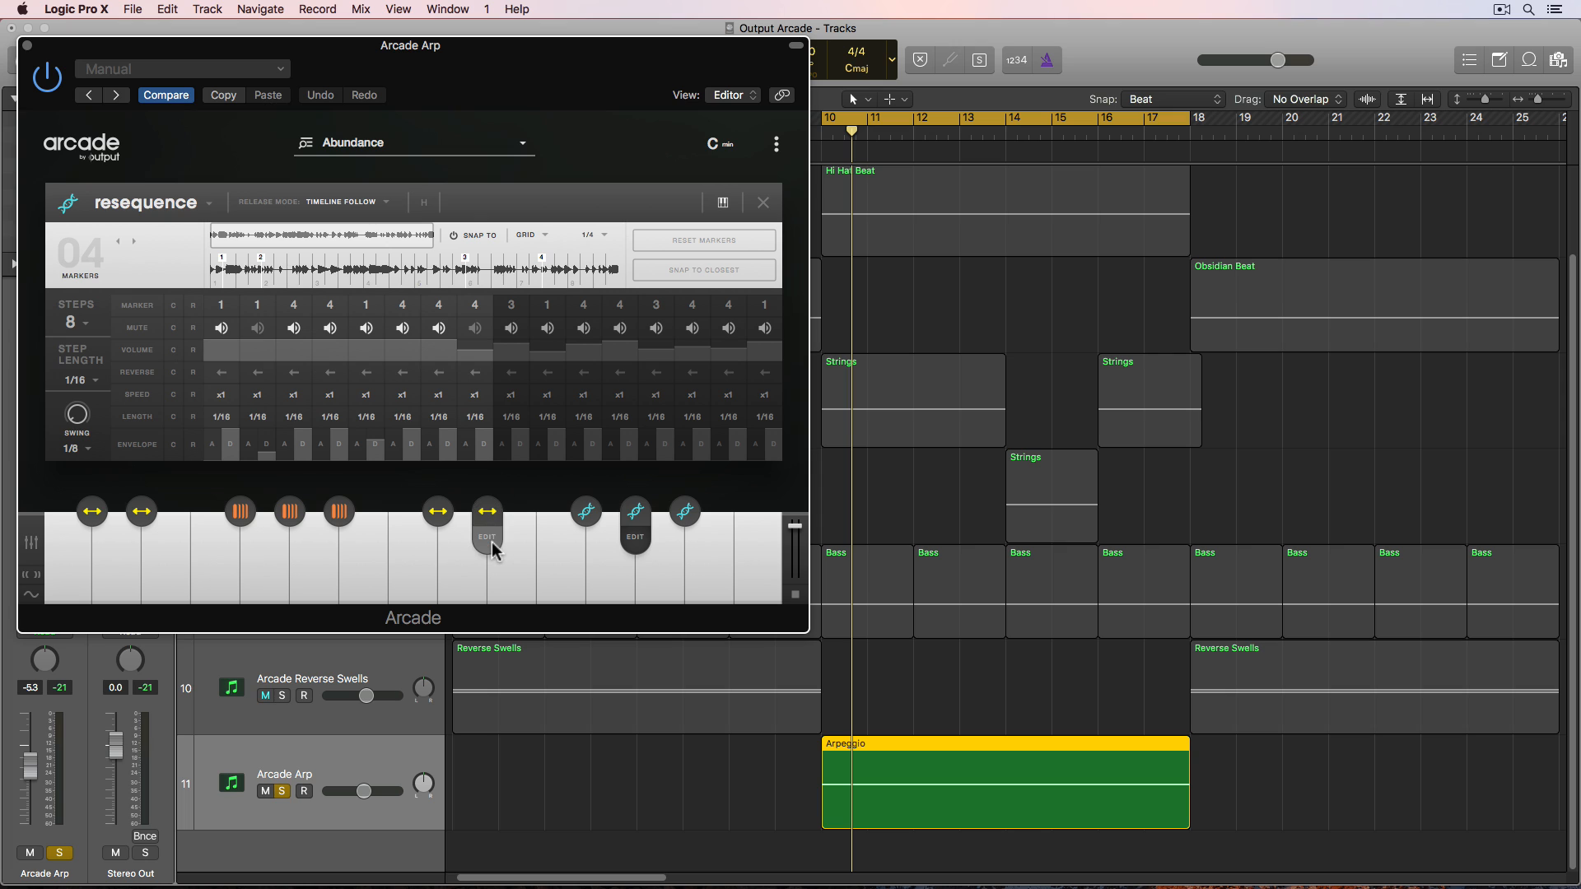
{"action": "left_click", "coordinate": [497, 542]}
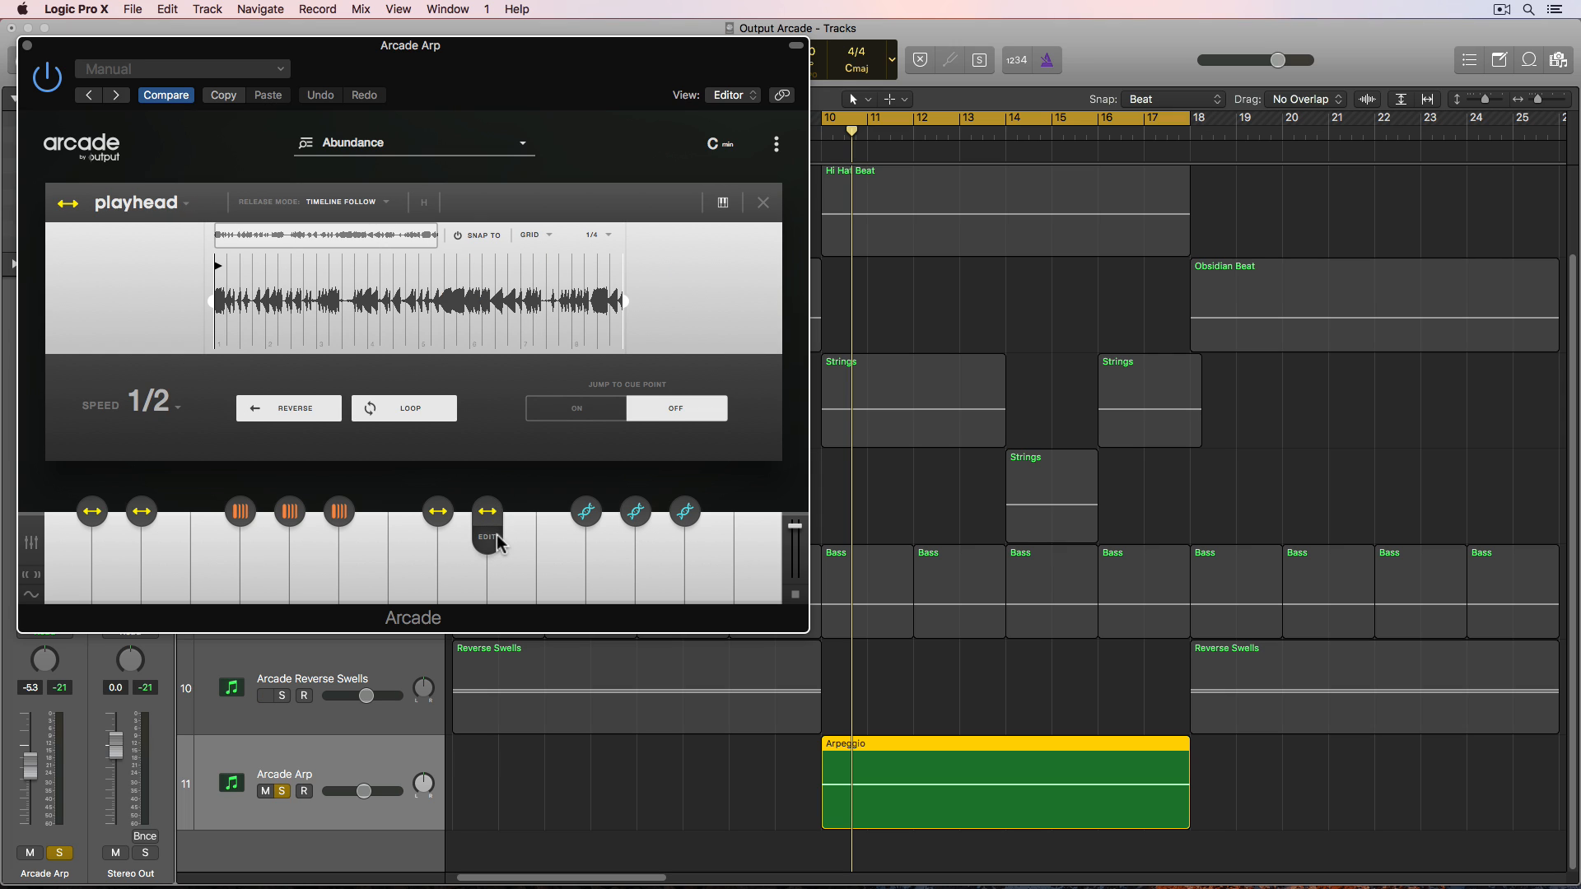
{"action": "left_click", "coordinate": [716, 548]}
- Toggle the Arcade Arp track's solo, start playback, and close the modifier editor
{"action": "left_click", "coordinate": [281, 791]}
{"action": "key", "text": "space"}
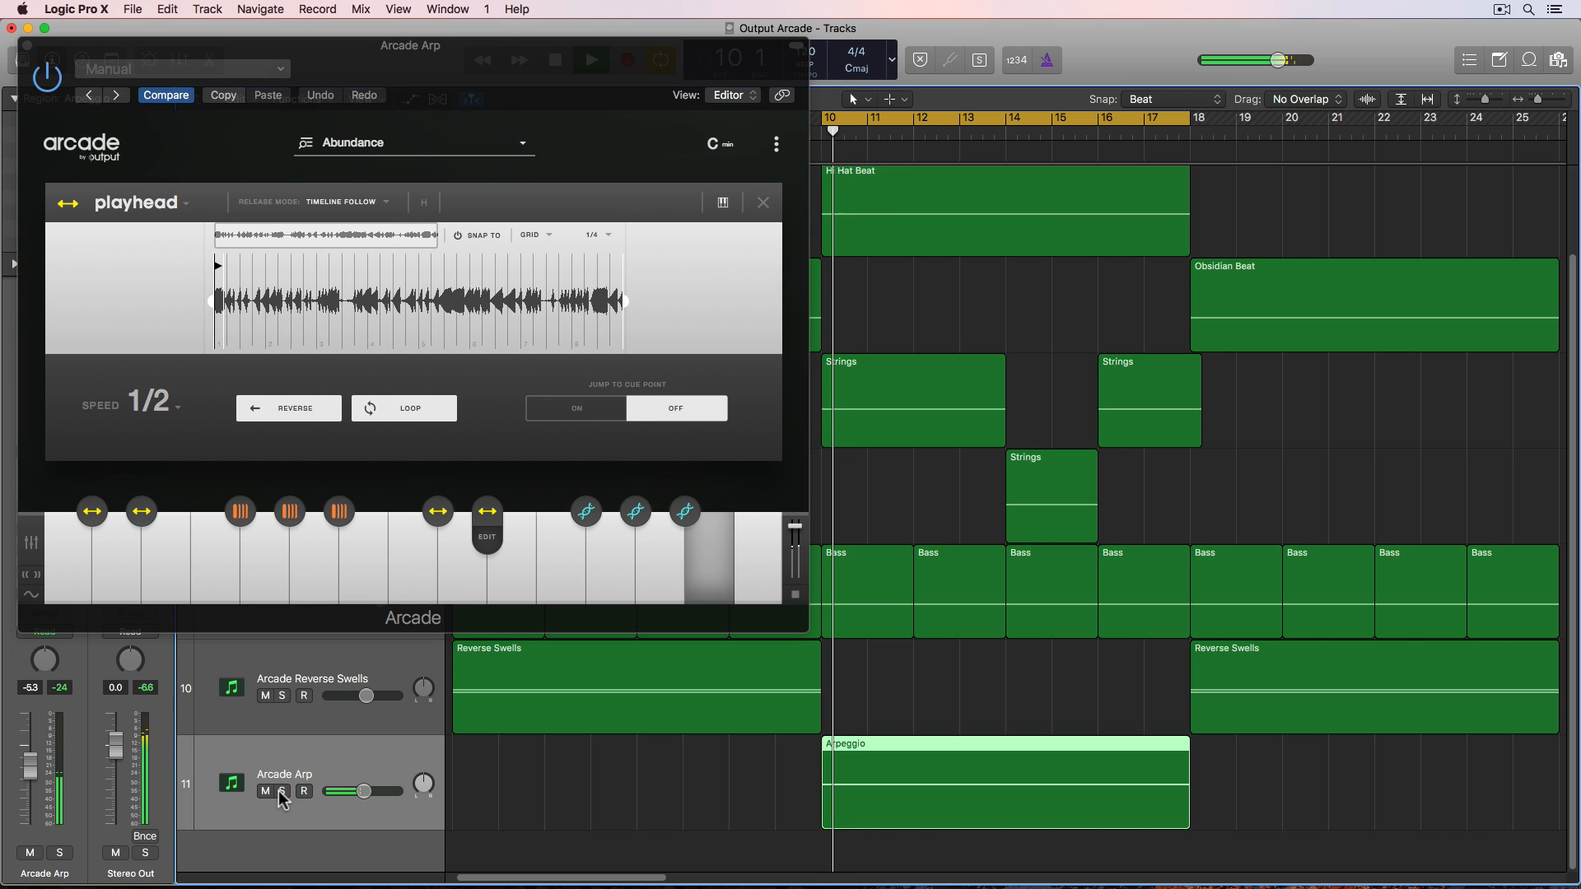
{"action": "left_click", "coordinate": [762, 204]}
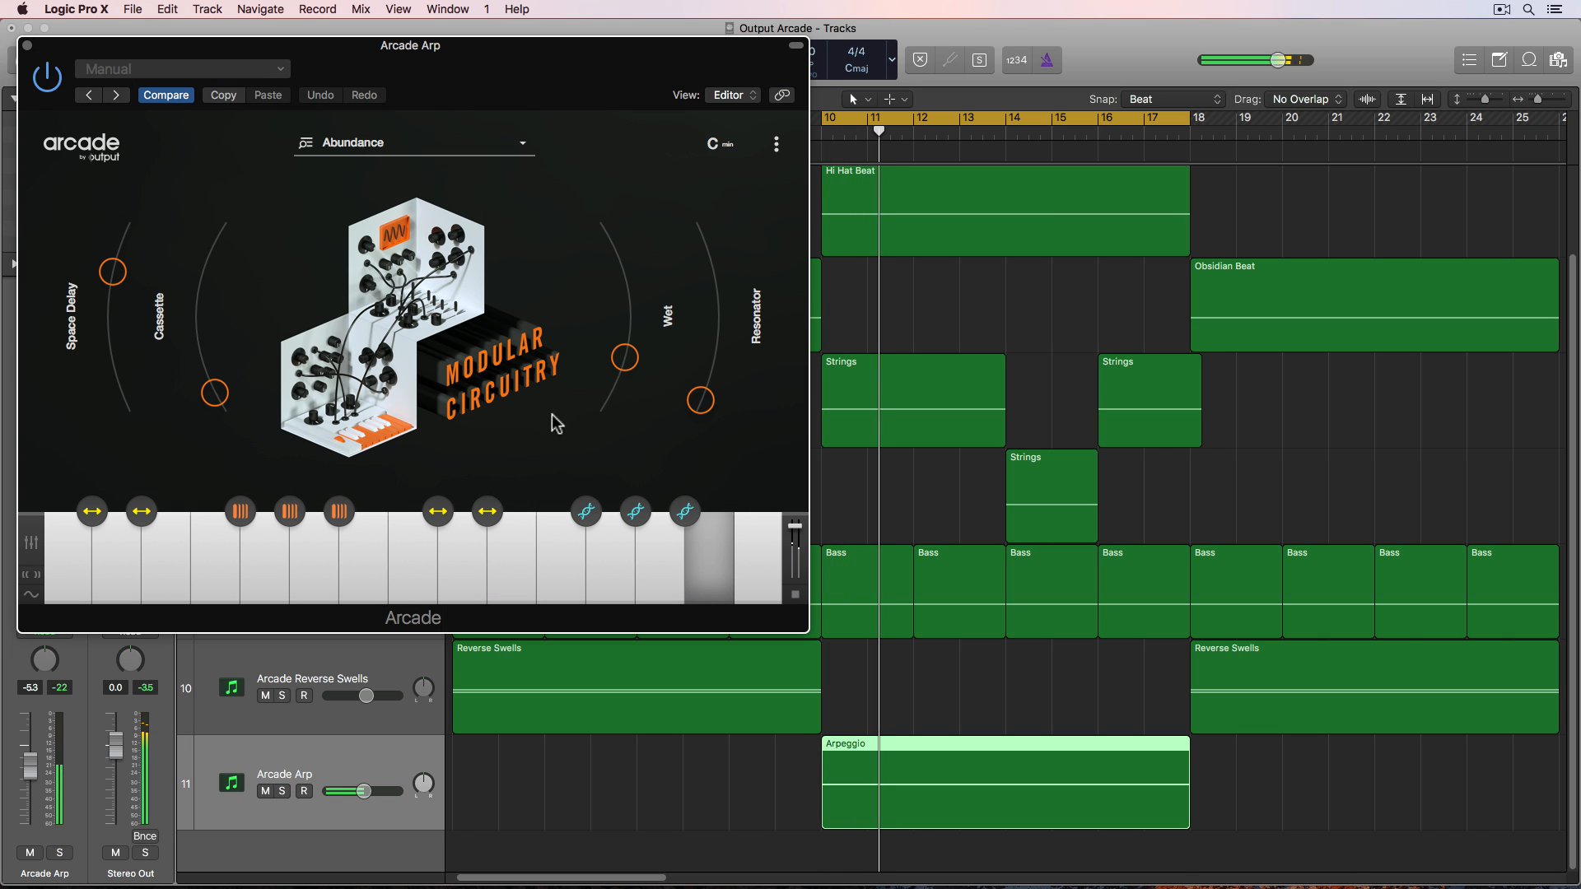
- Adjust the Space Delay, Cassette, Wet and Resonator macro knobs on the Arp's Arcade plug-in during playback
{"action": "left_click", "coordinate": [281, 791]}
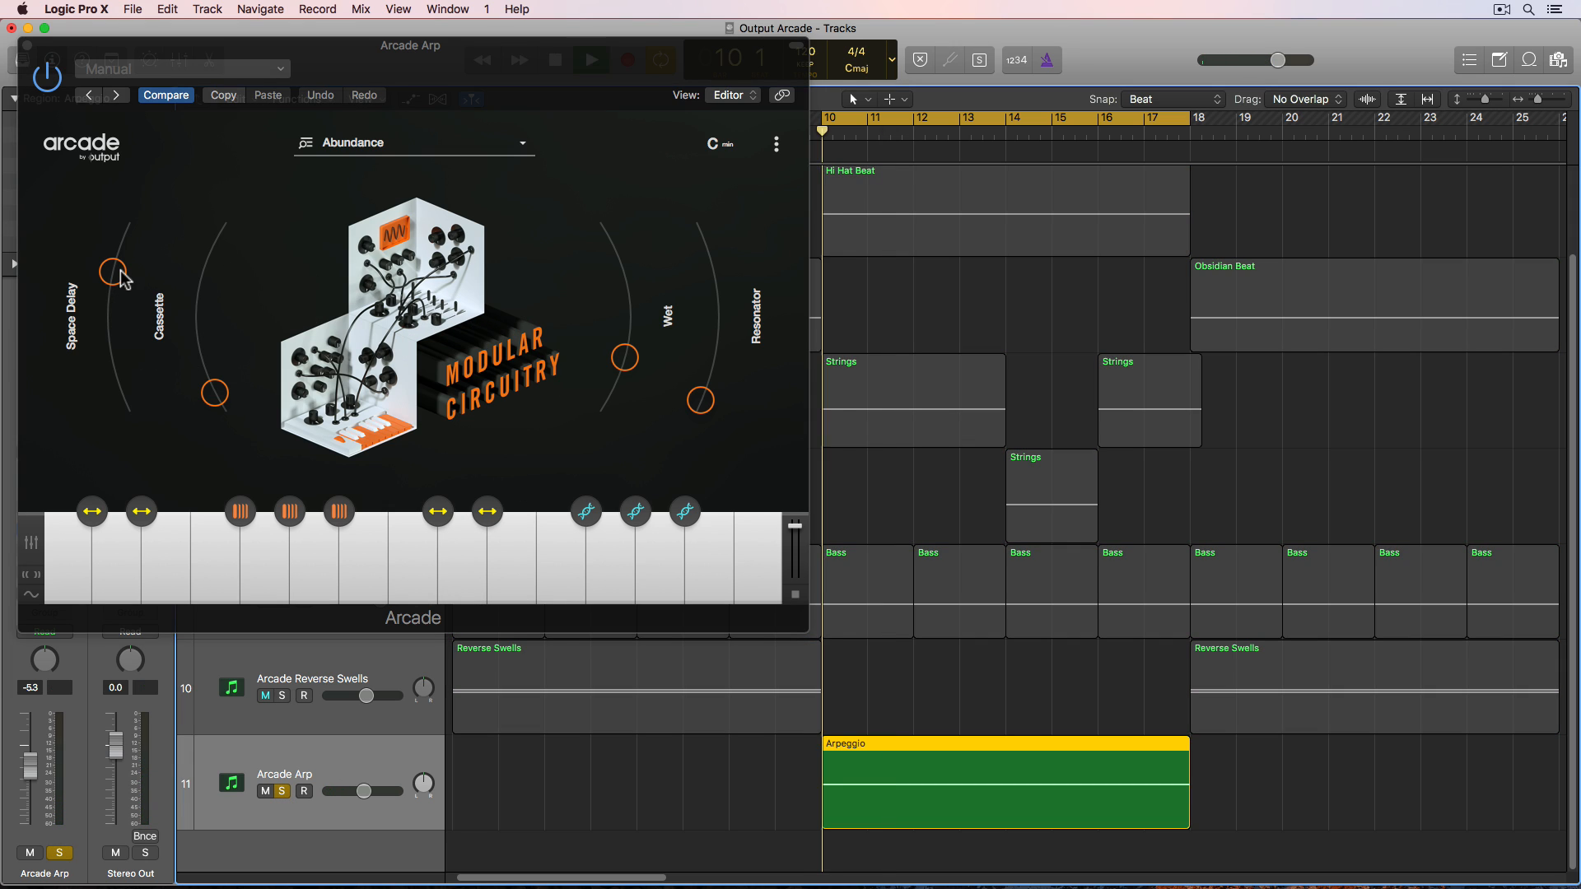
{"action": "mouse_move", "coordinate": [115, 272]}
{"action": "left_mouse_down"}
{"action": "mouse_move", "coordinate": [115, 317]}
{"action": "mouse_move", "coordinate": [115, 277]}
{"action": "left_mouse_up"}
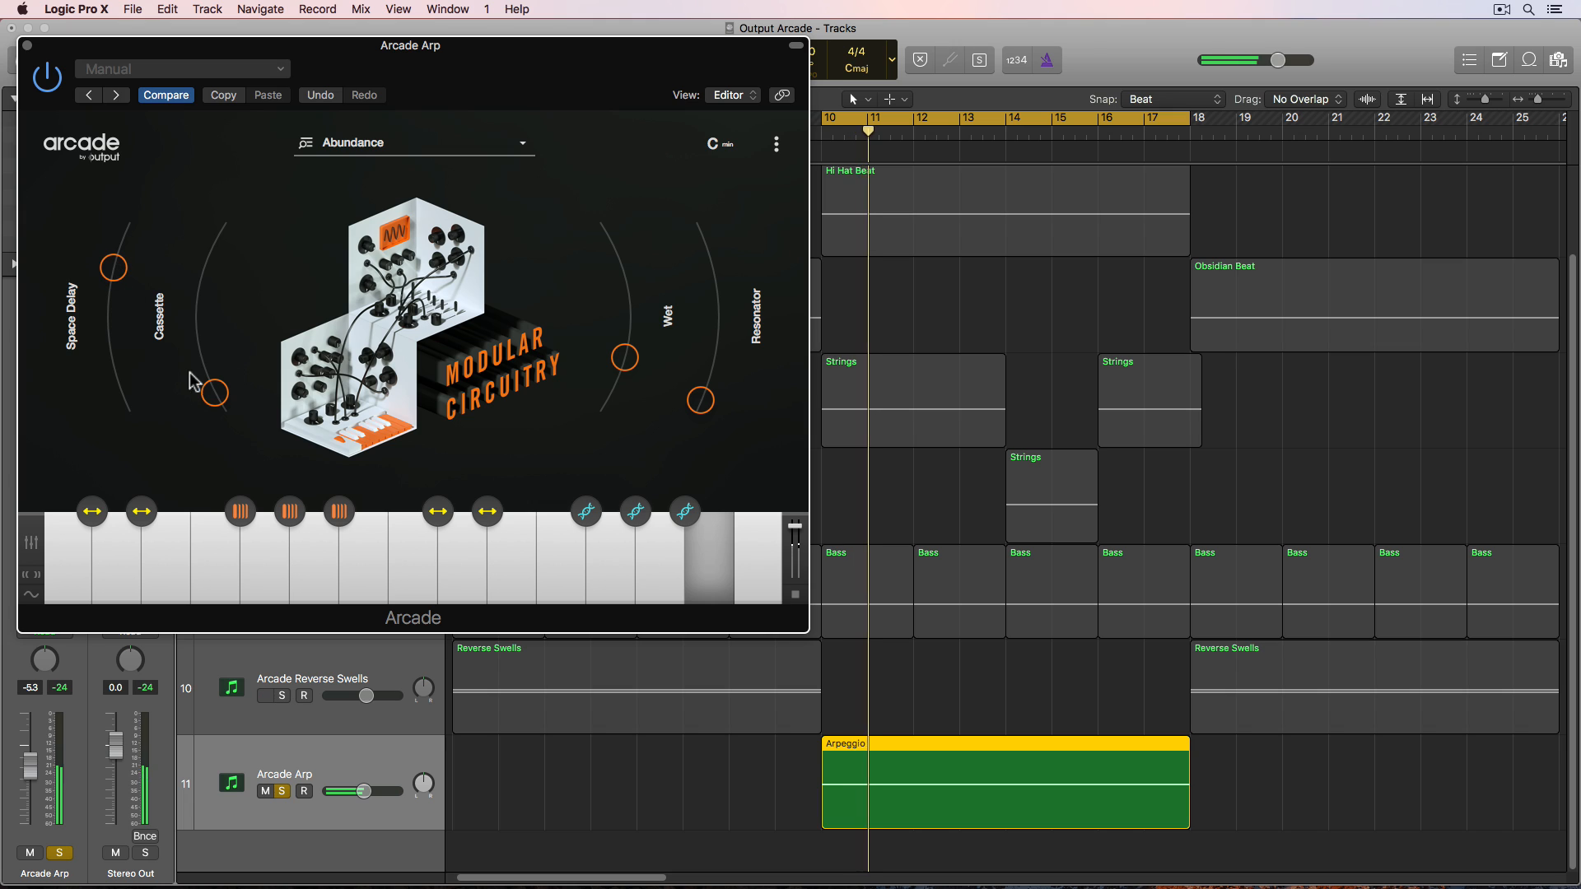
{"action": "mouse_move", "coordinate": [215, 393]}
{"action": "left_mouse_down"}
{"action": "mouse_move", "coordinate": [213, 313]}
{"action": "mouse_move", "coordinate": [235, 387]}
{"action": "left_mouse_up"}
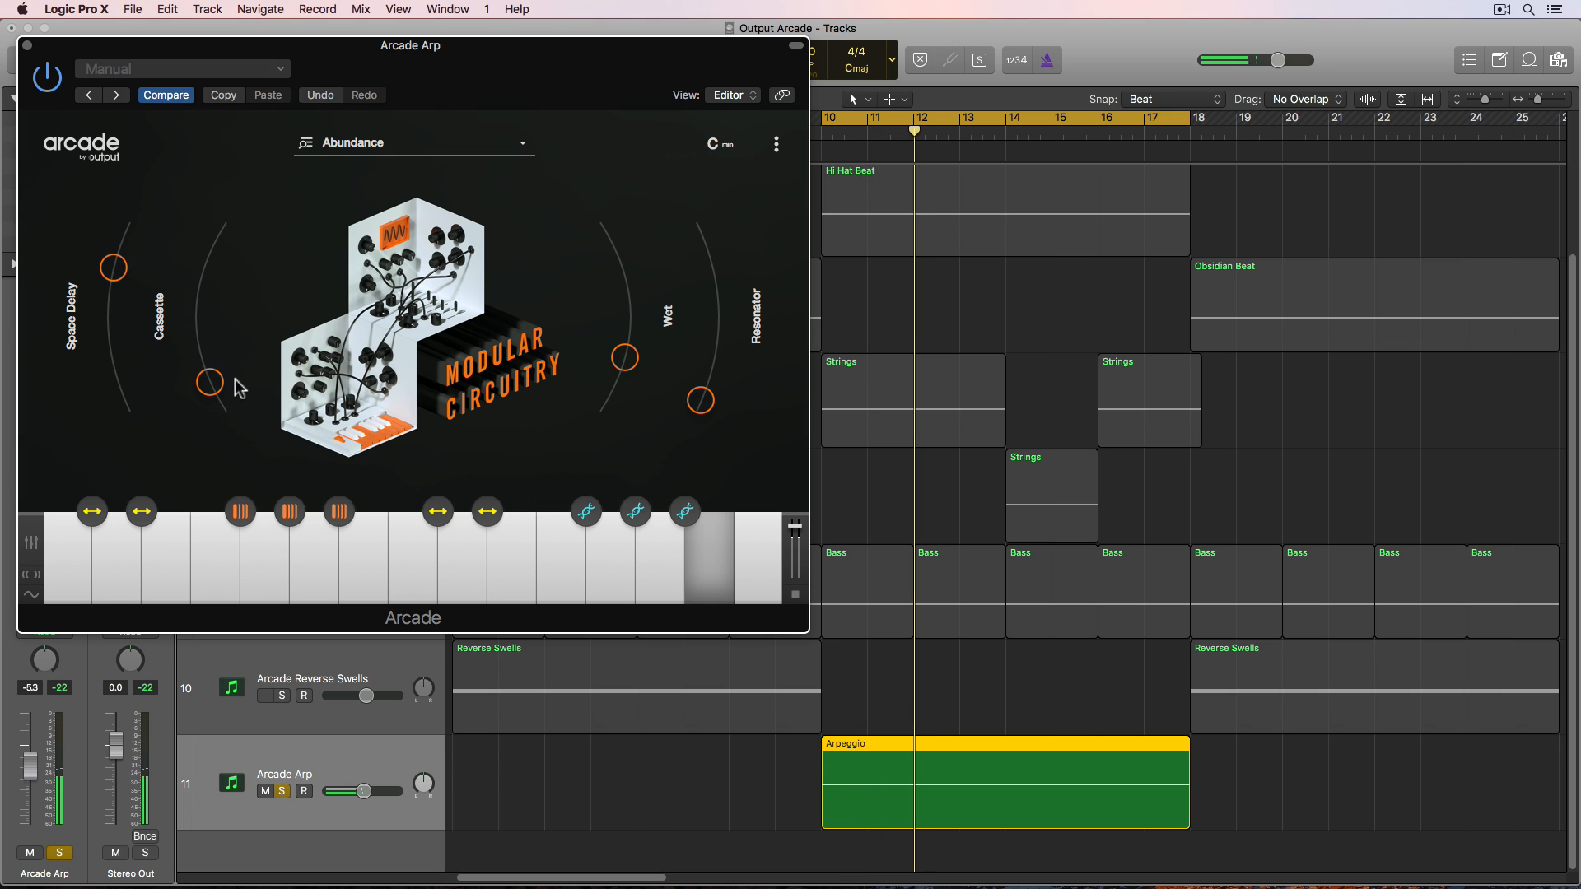
{"action": "left_click_drag", "start_coordinate": [625, 358], "coordinate": [627, 286]}
{"action": "left_click_drag", "start_coordinate": [701, 400], "coordinate": [708, 380]}
{"action": "left_click_drag", "start_coordinate": [210, 382], "coordinate": [203, 382]}
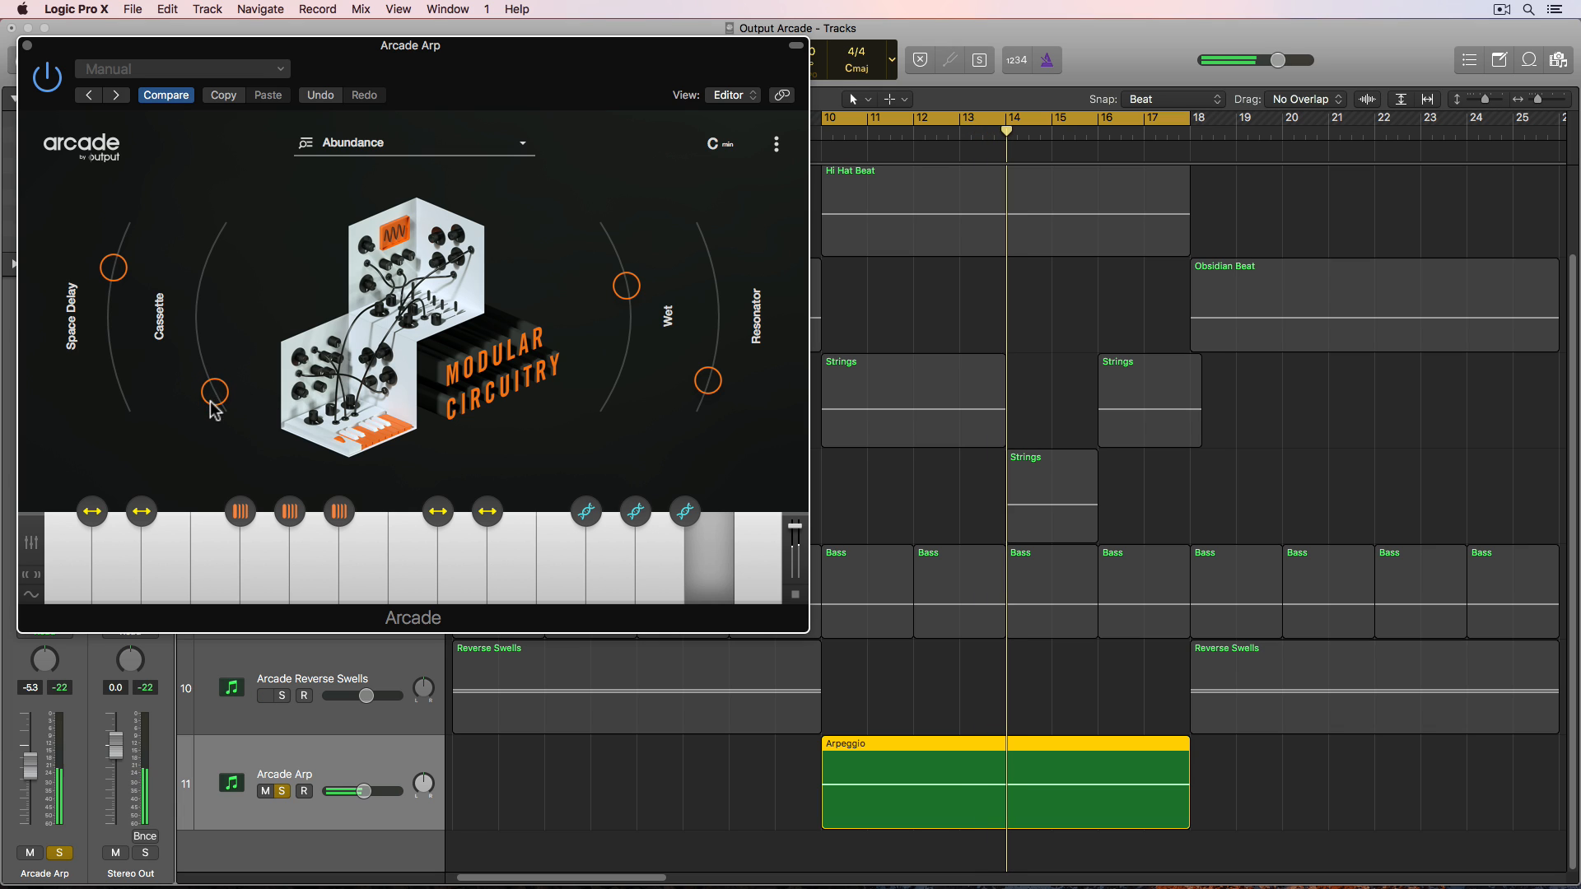
- Close the plug-in, unsolo the Arcade Arp track, and play the full arrangement from the start with cycle off
{"action": "left_click", "coordinate": [27, 45]}
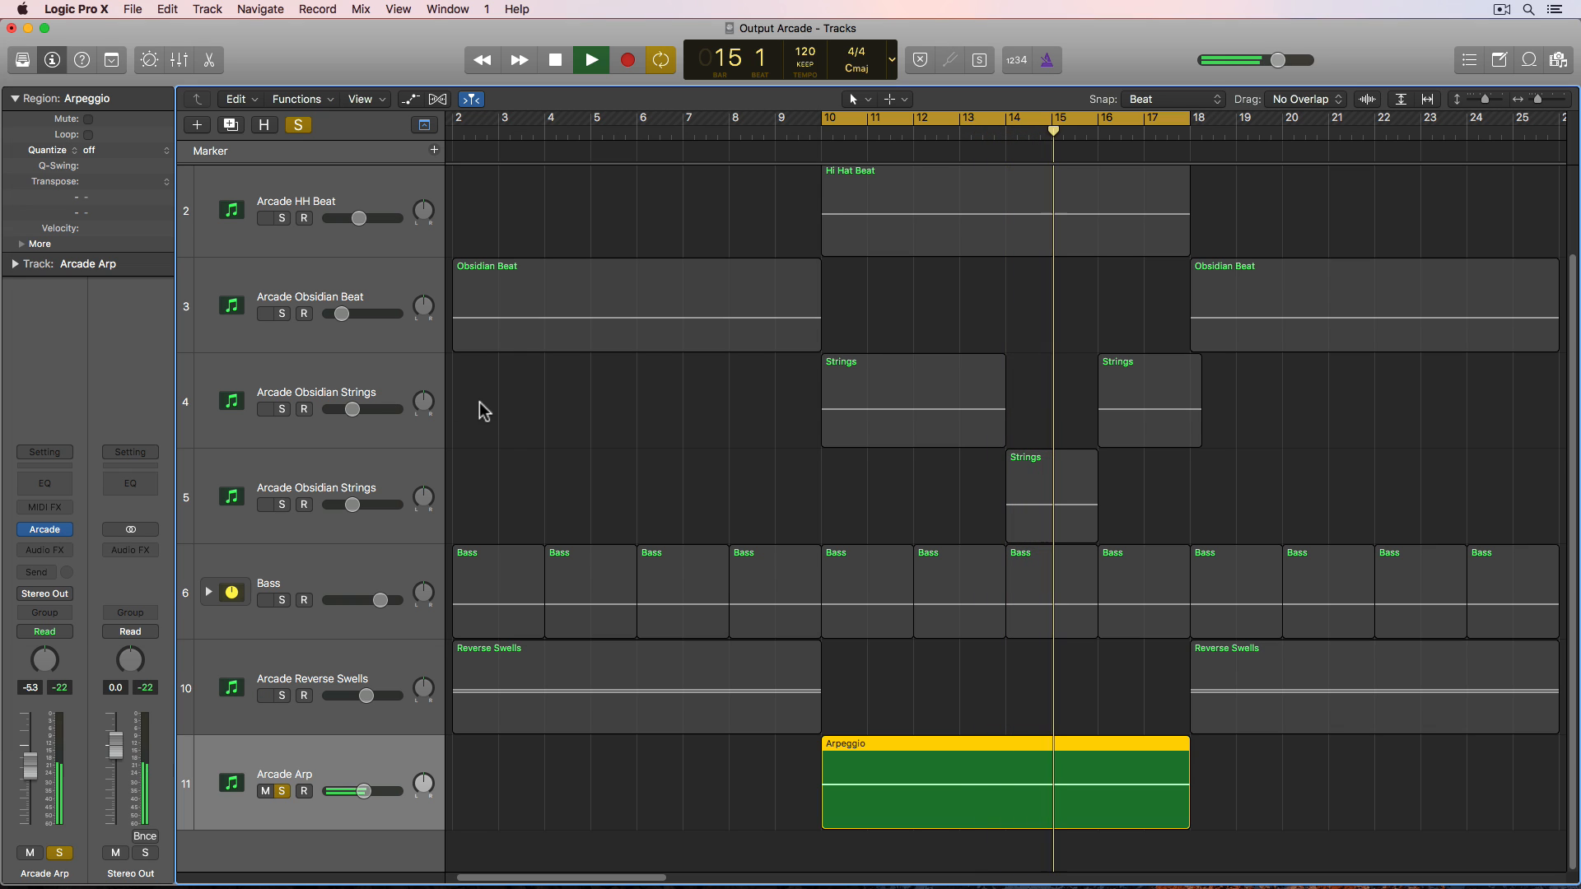
{"action": "left_click", "coordinate": [281, 791]}
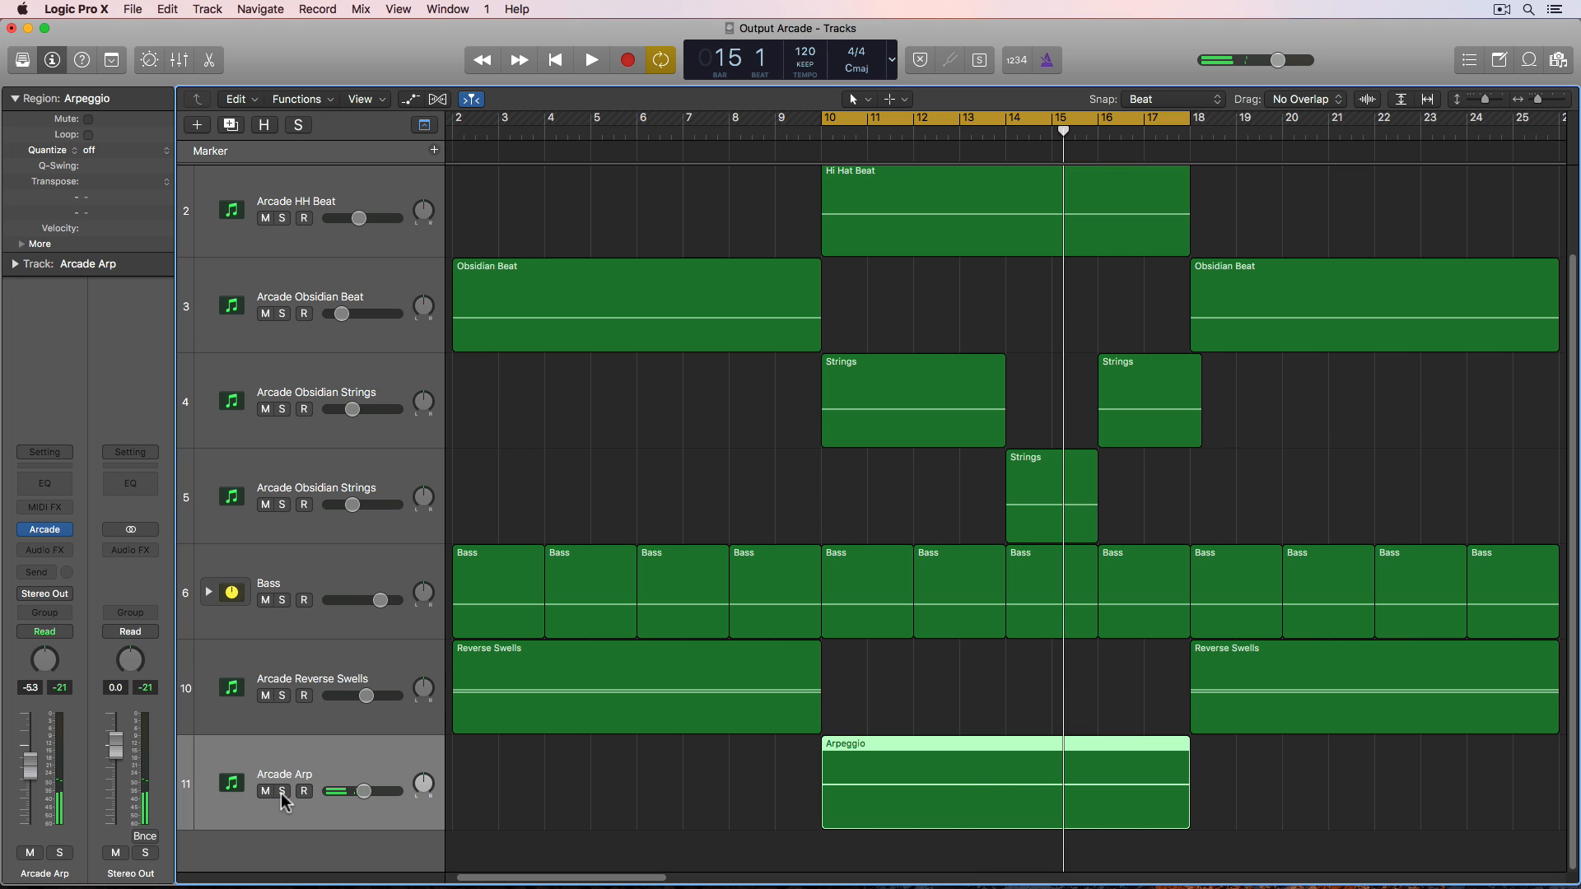
{"action": "left_click", "coordinate": [592, 482]}
{"action": "key", "text": "Return"}
{"action": "key", "text": "c"}
{"action": "key", "text": "super+Left"}
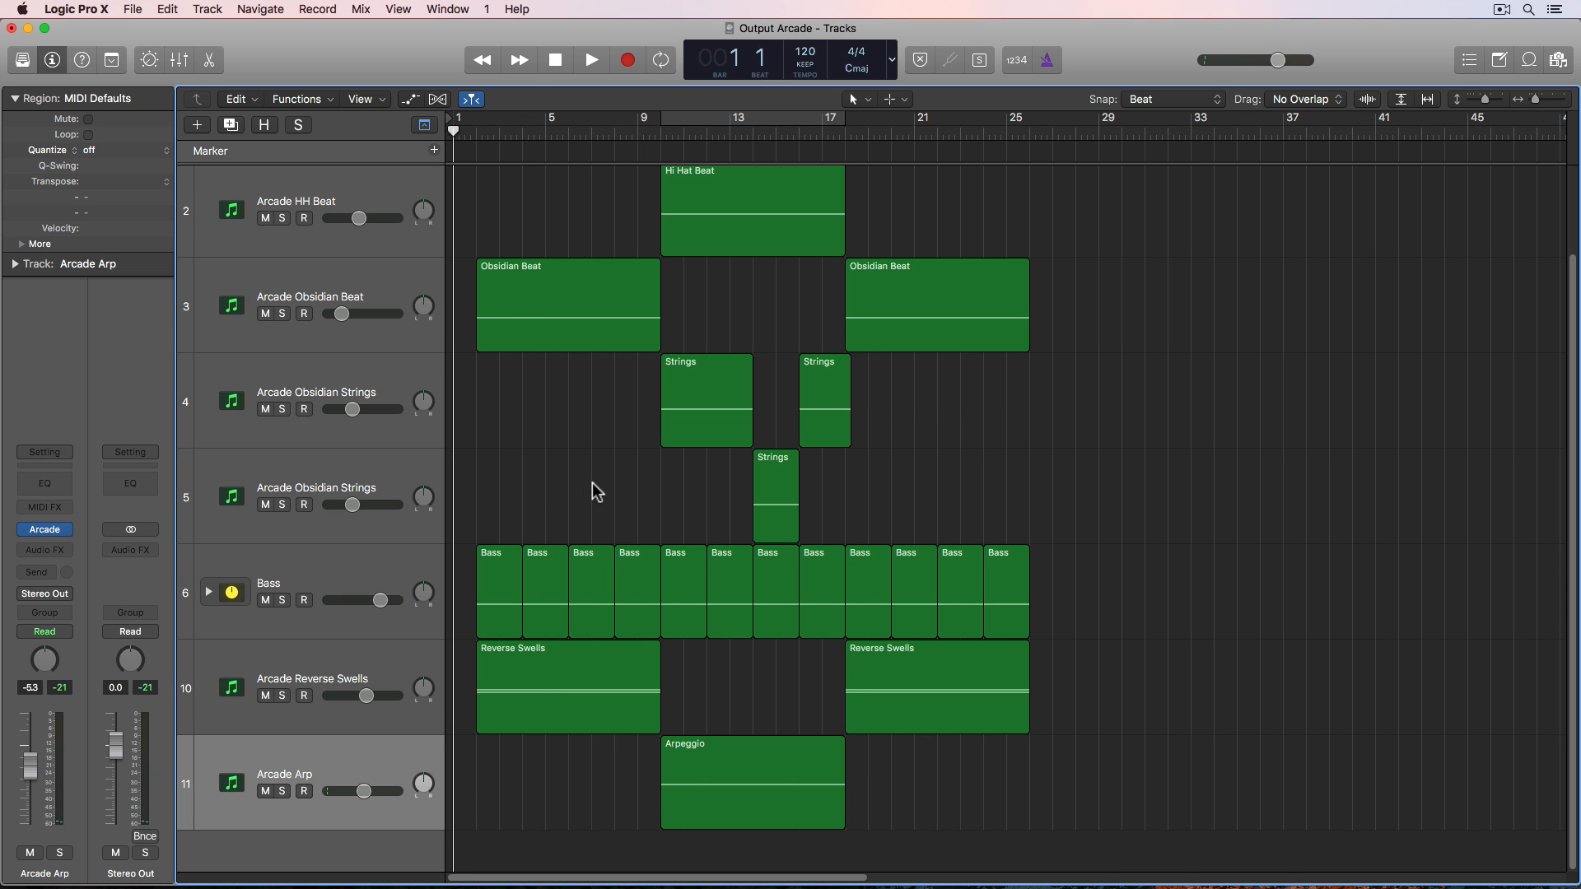
{"action": "key", "text": "z"}
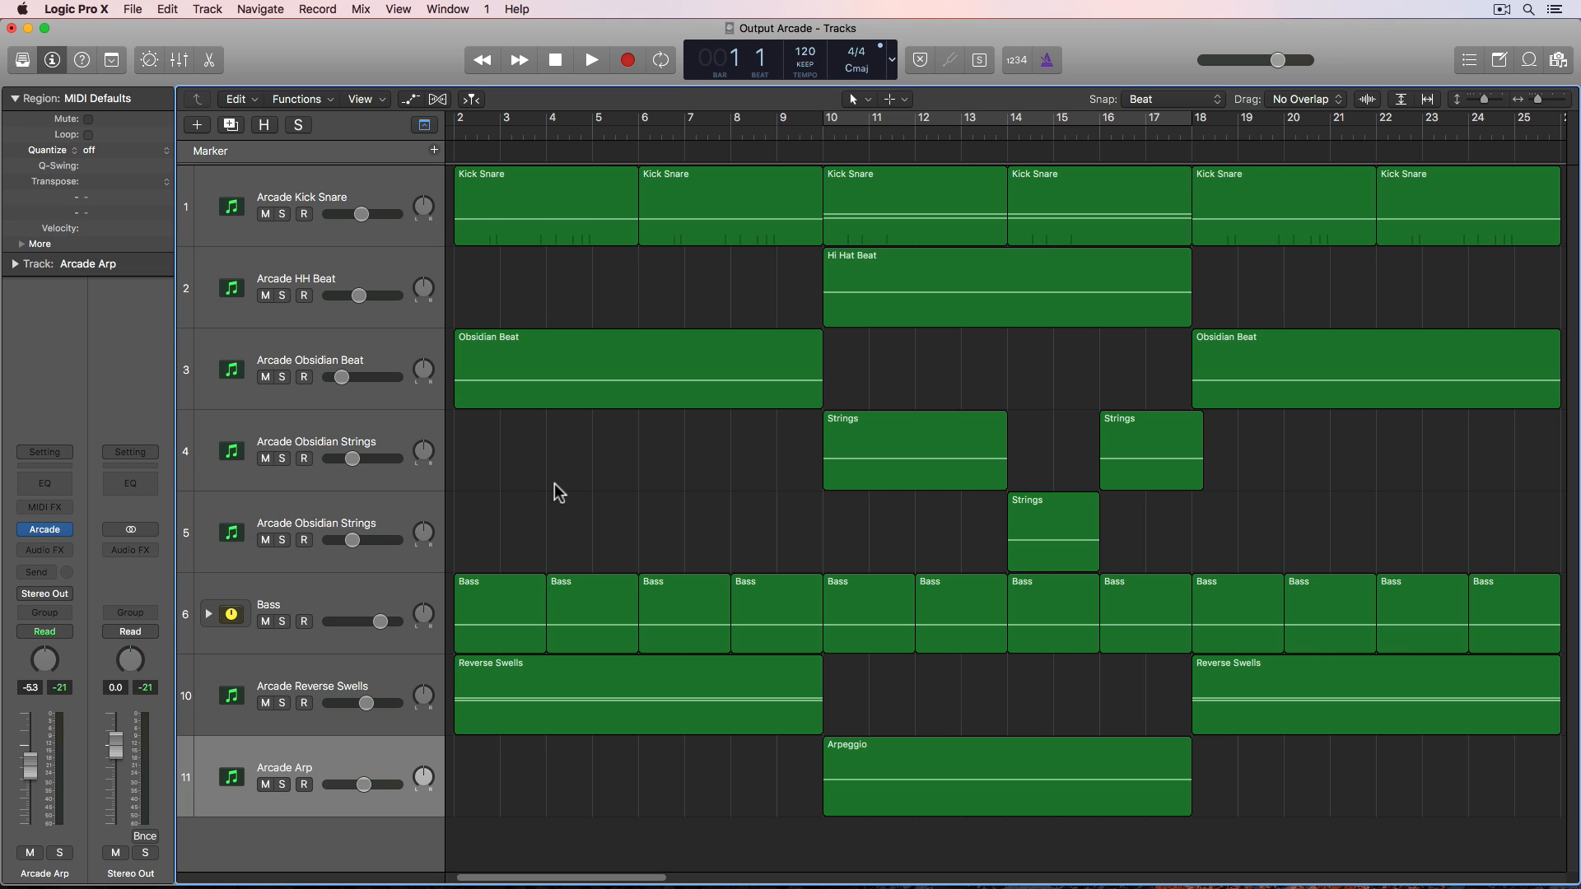
{"action": "key", "text": "space"}
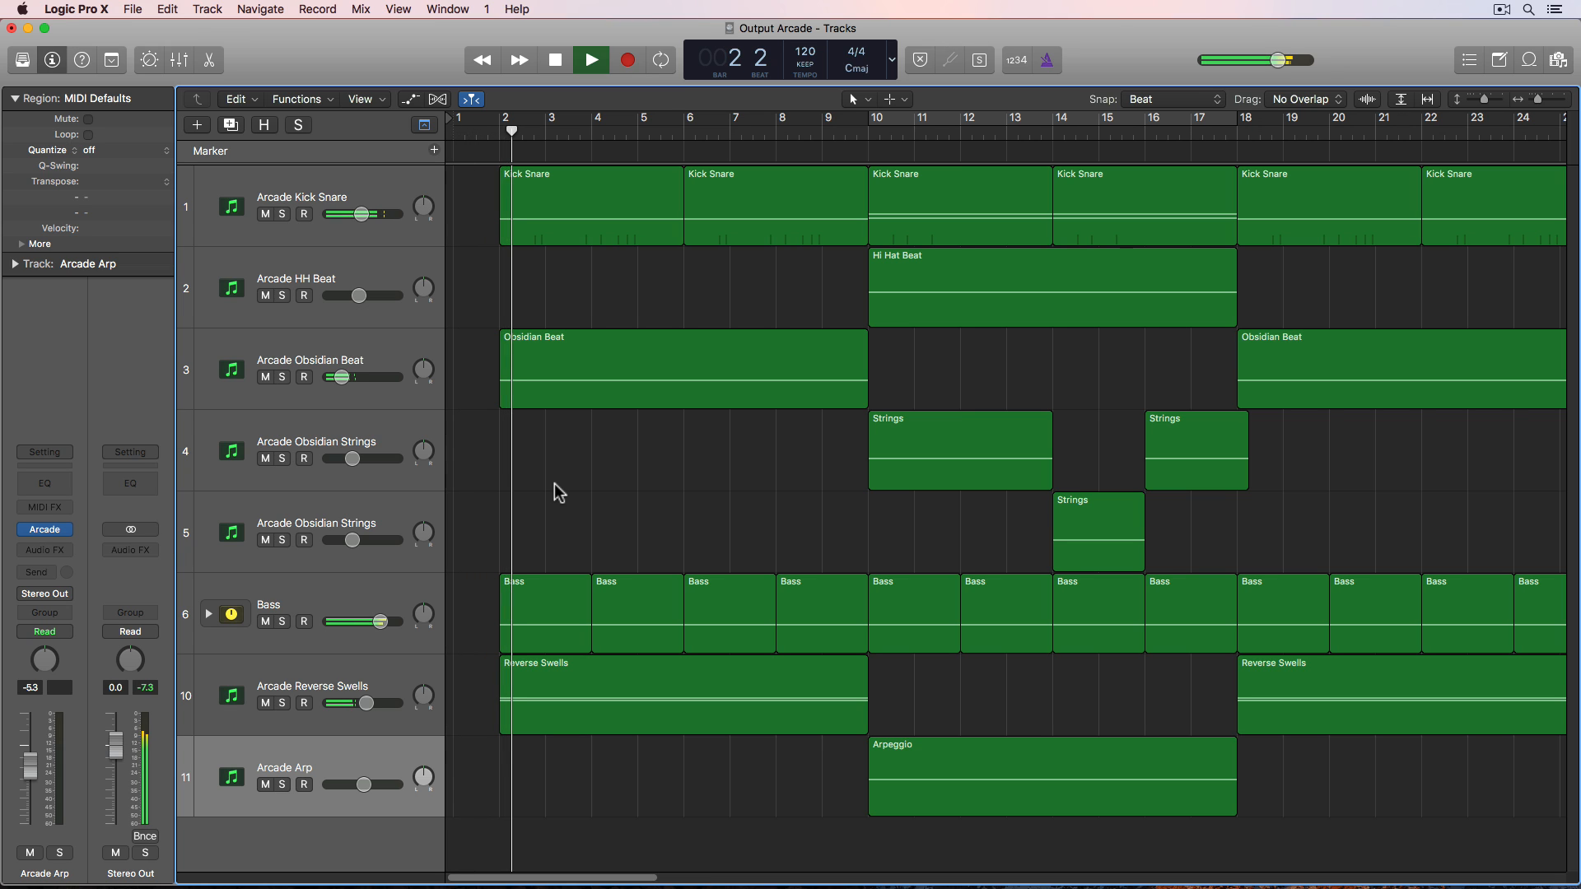